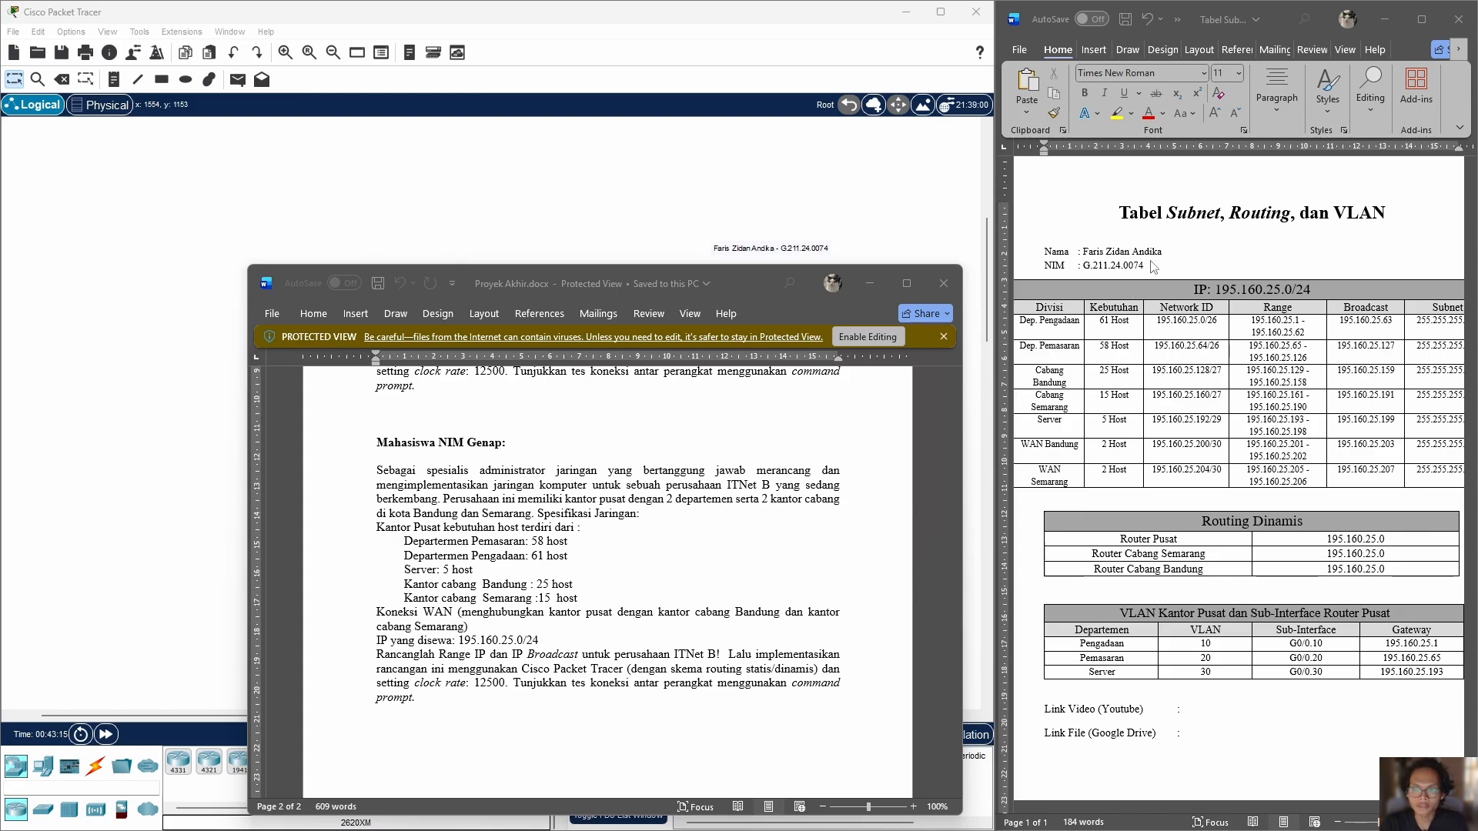
# Step: Read the host, WAN and IP address requirements in the project brief for even NIM students and close the document
pyautogui.scroll(-1, 561, 439)
pyautogui.moveTo(556, 437); pyautogui.dragTo(589, 441)
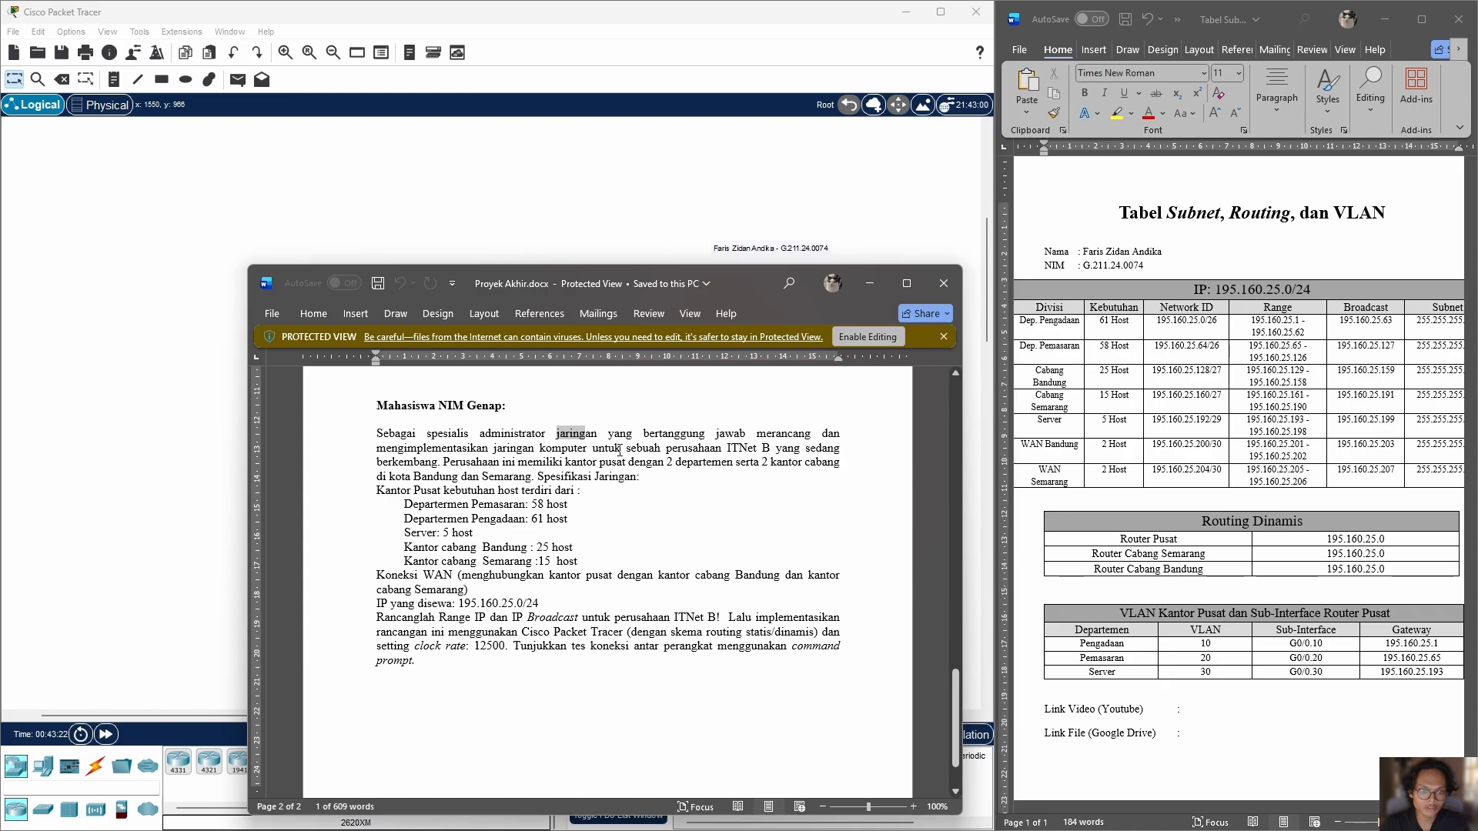
pyautogui.click(621, 449)
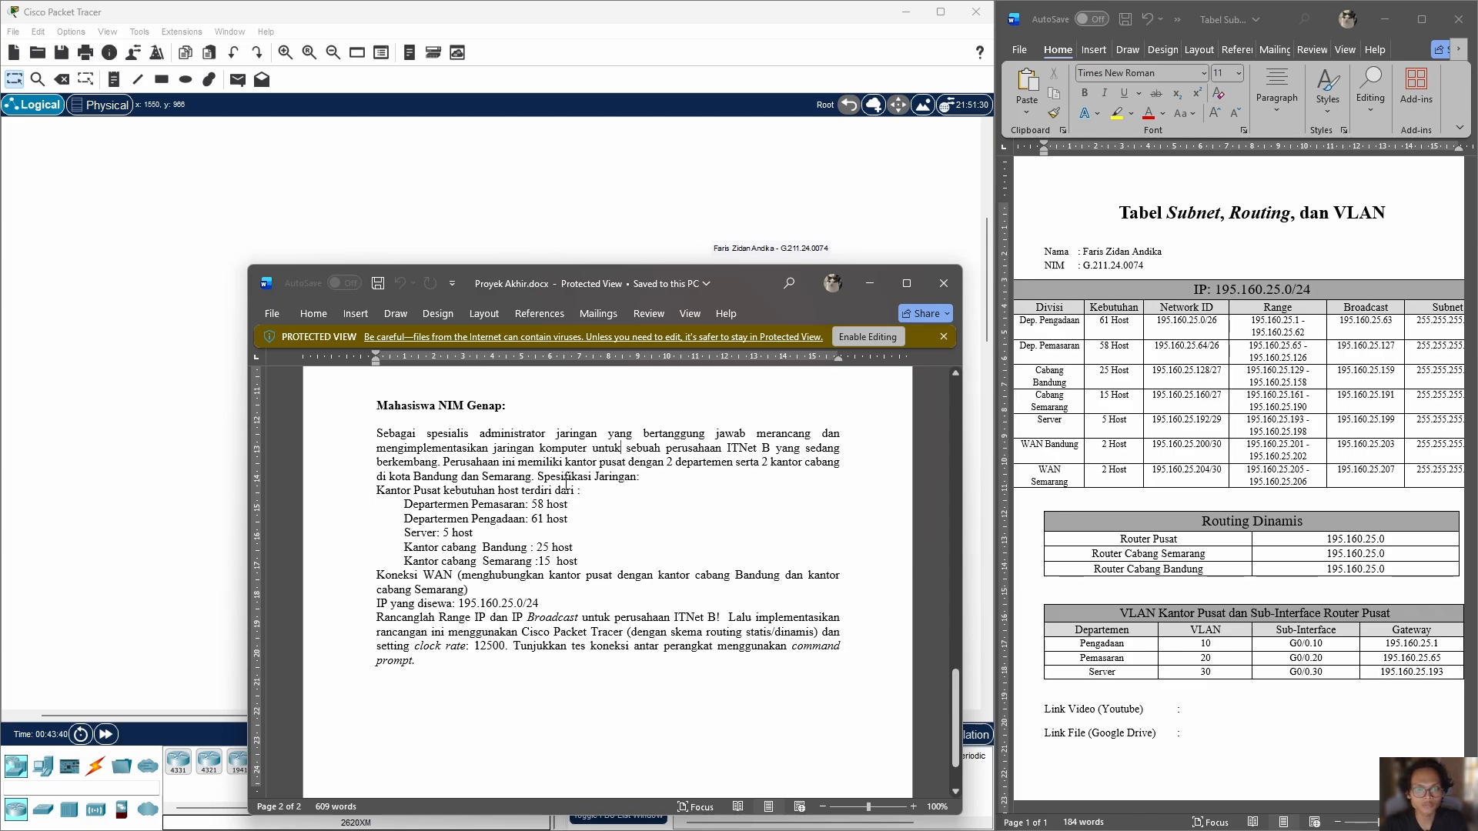
pyautogui.moveTo(668, 463); pyautogui.dragTo(739, 473)
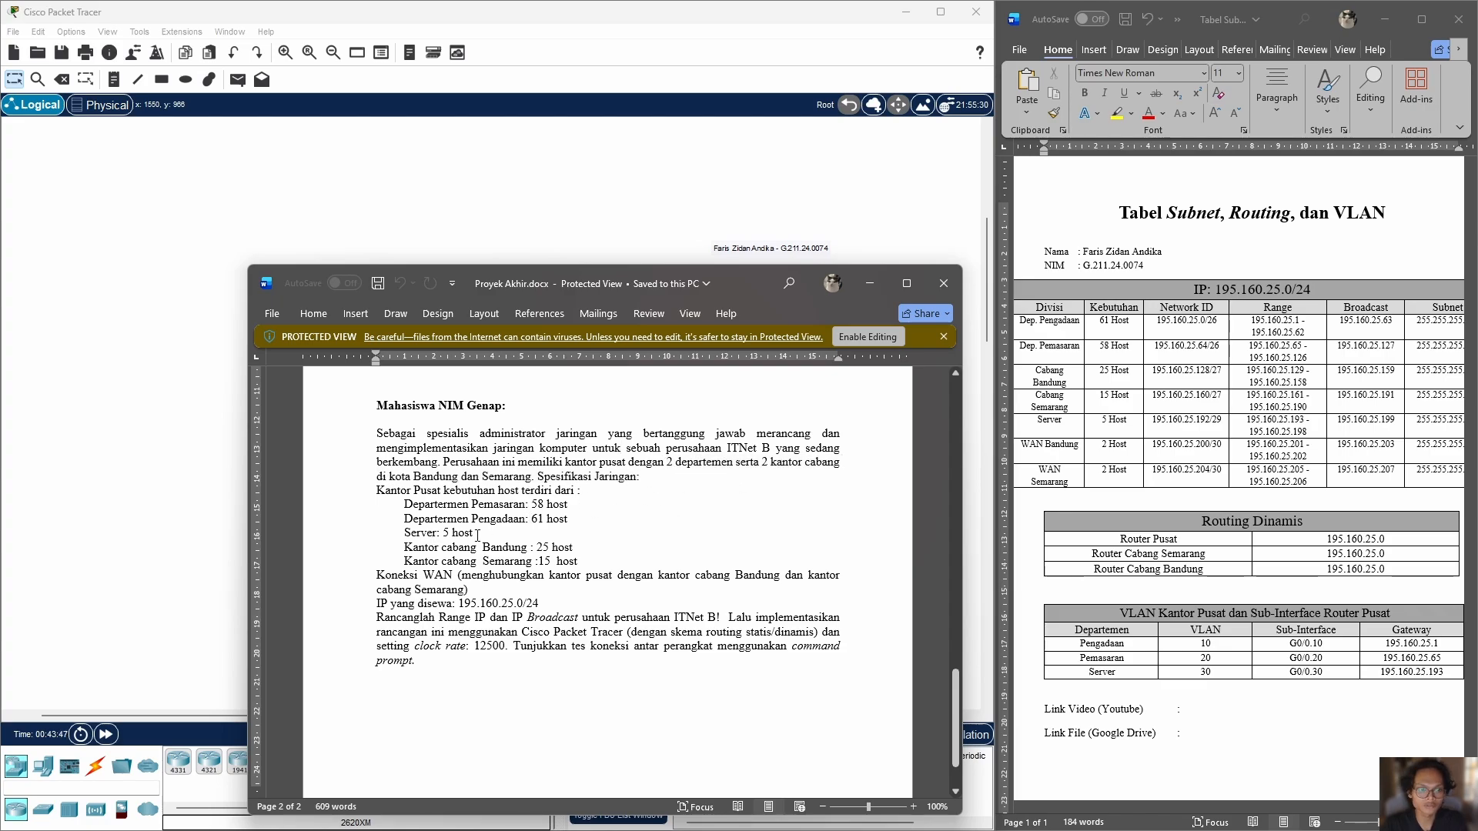
pyautogui.moveTo(472, 533); pyautogui.dragTo(406, 533)
pyautogui.click(554, 531)
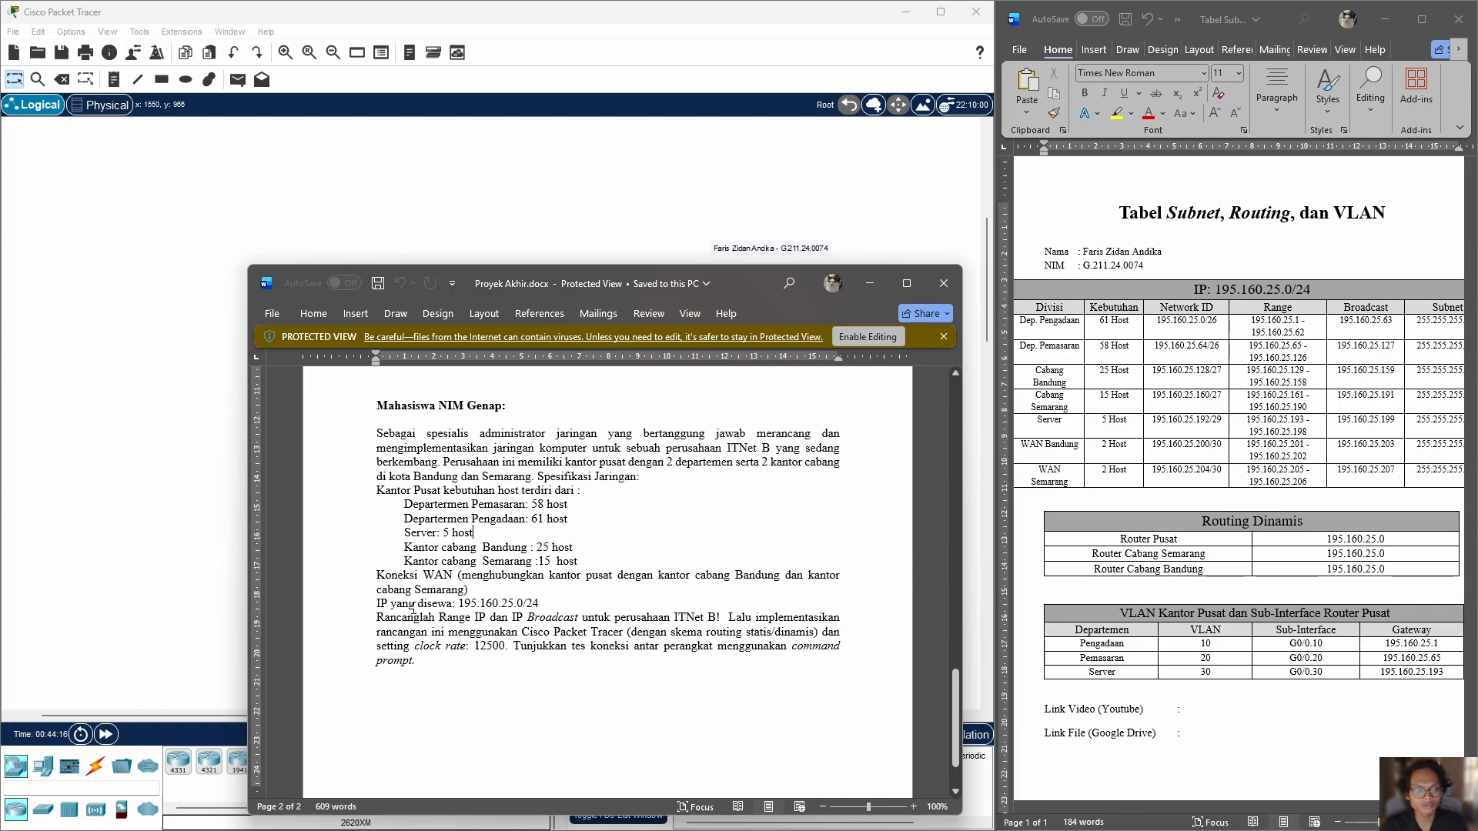
pyautogui.click(943, 284)
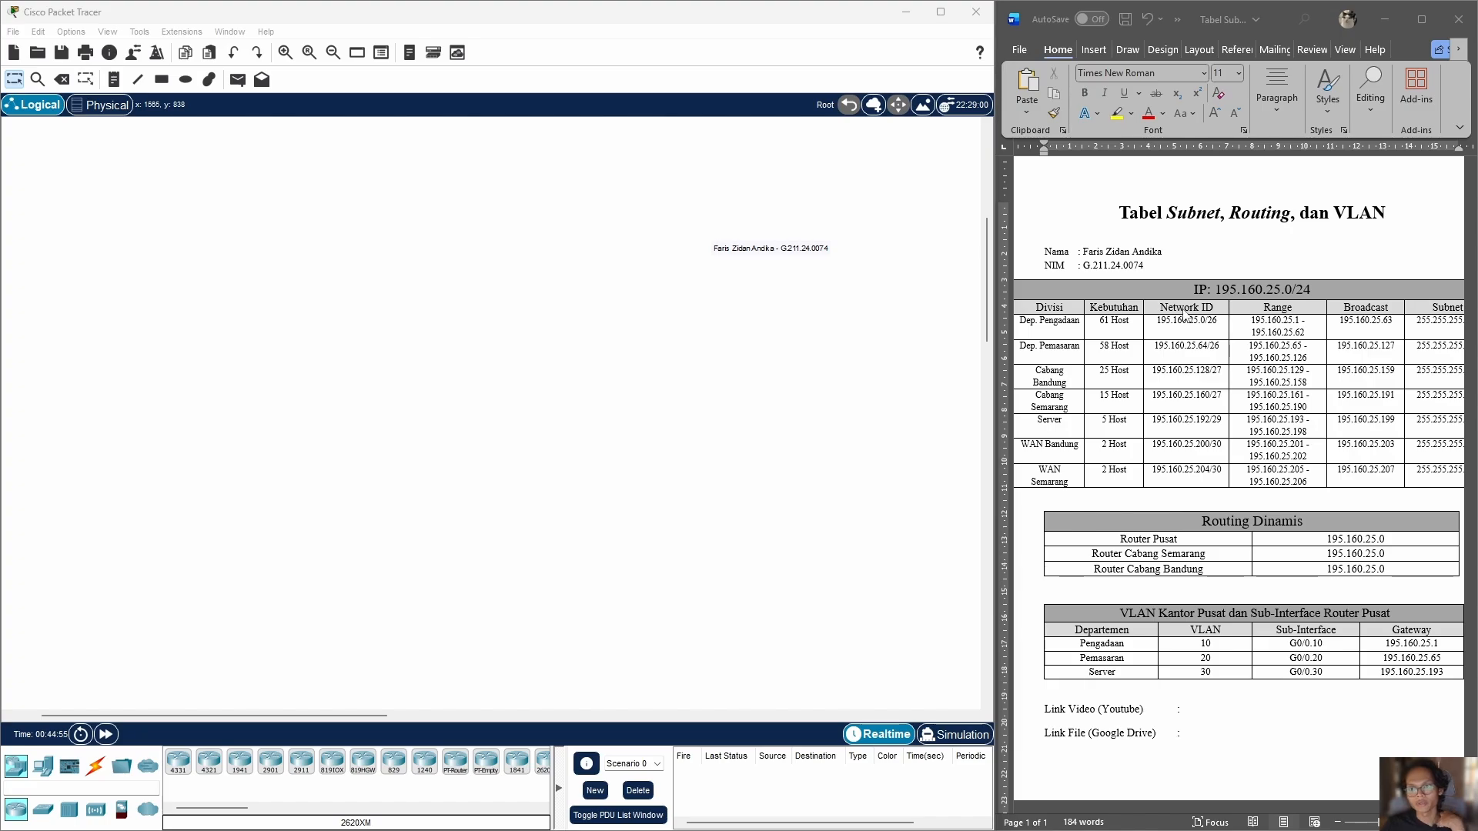
# Step: Place a 1941 router on the empty workspace and move it near the centre
pyautogui.scroll(2, 1248, 254)
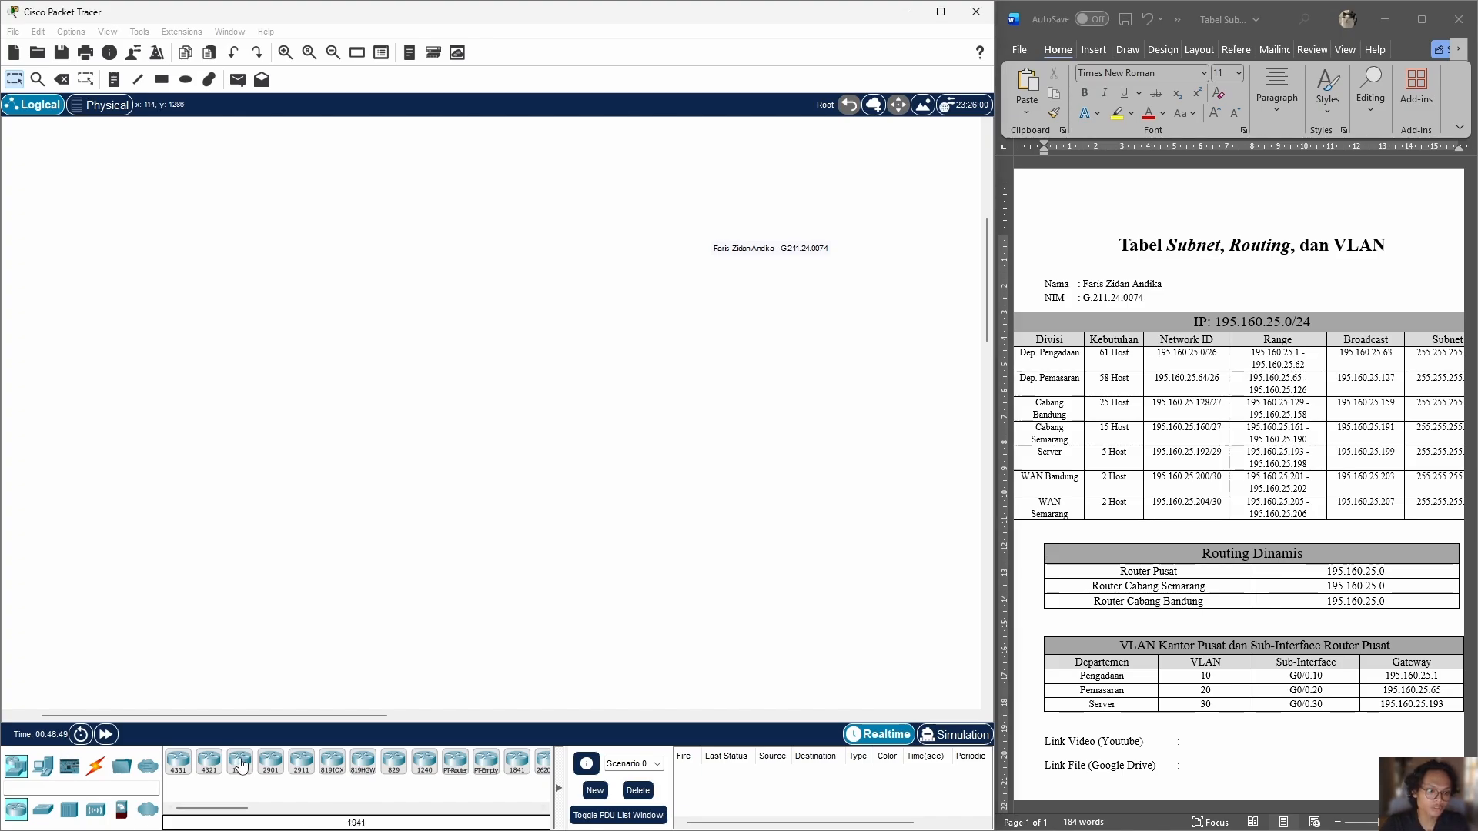
pyautogui.moveTo(240, 761); pyautogui.dragTo(383, 436)
pyautogui.click(385, 435)
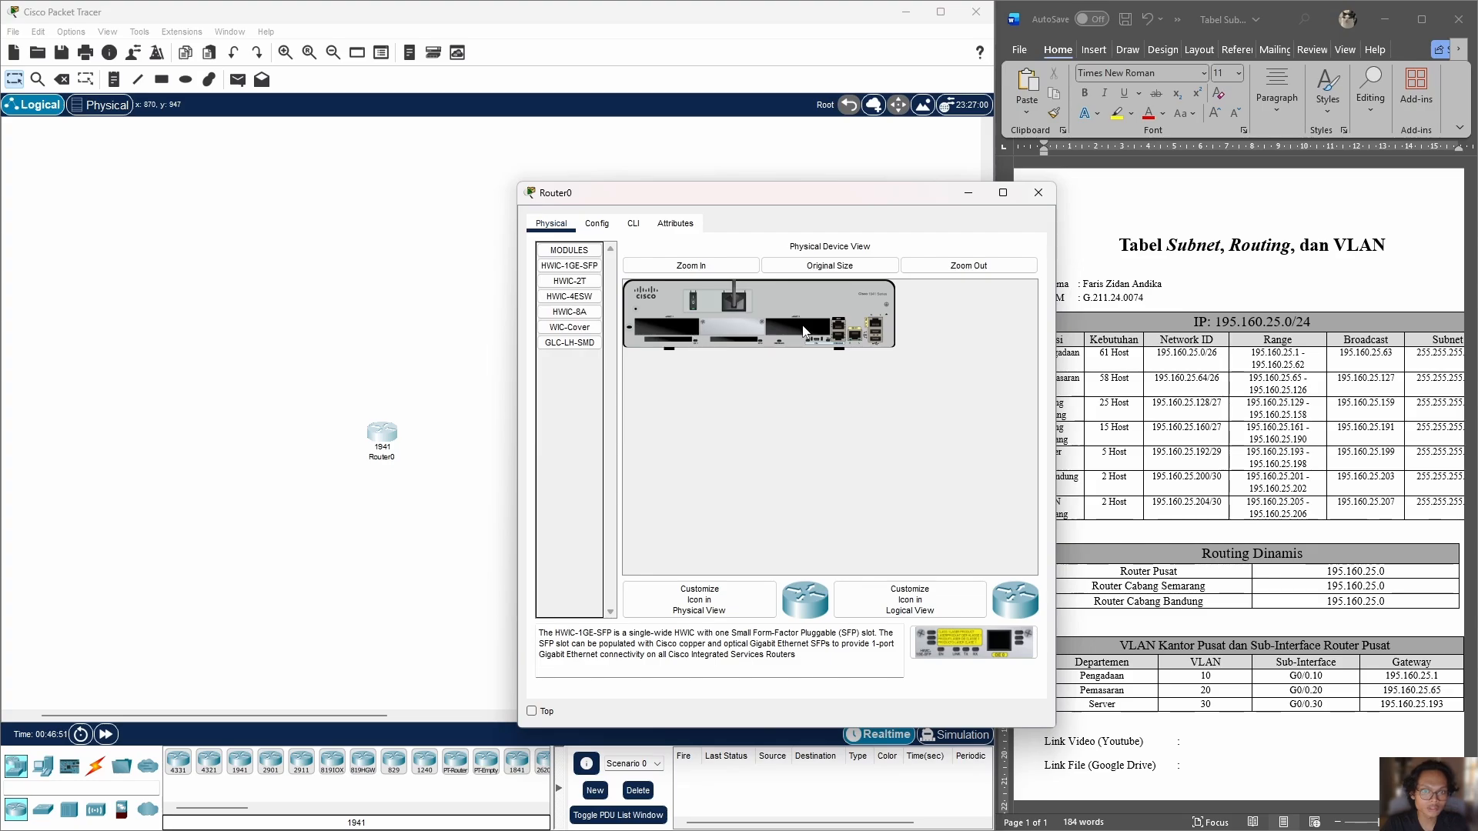
pyautogui.click(968, 194)
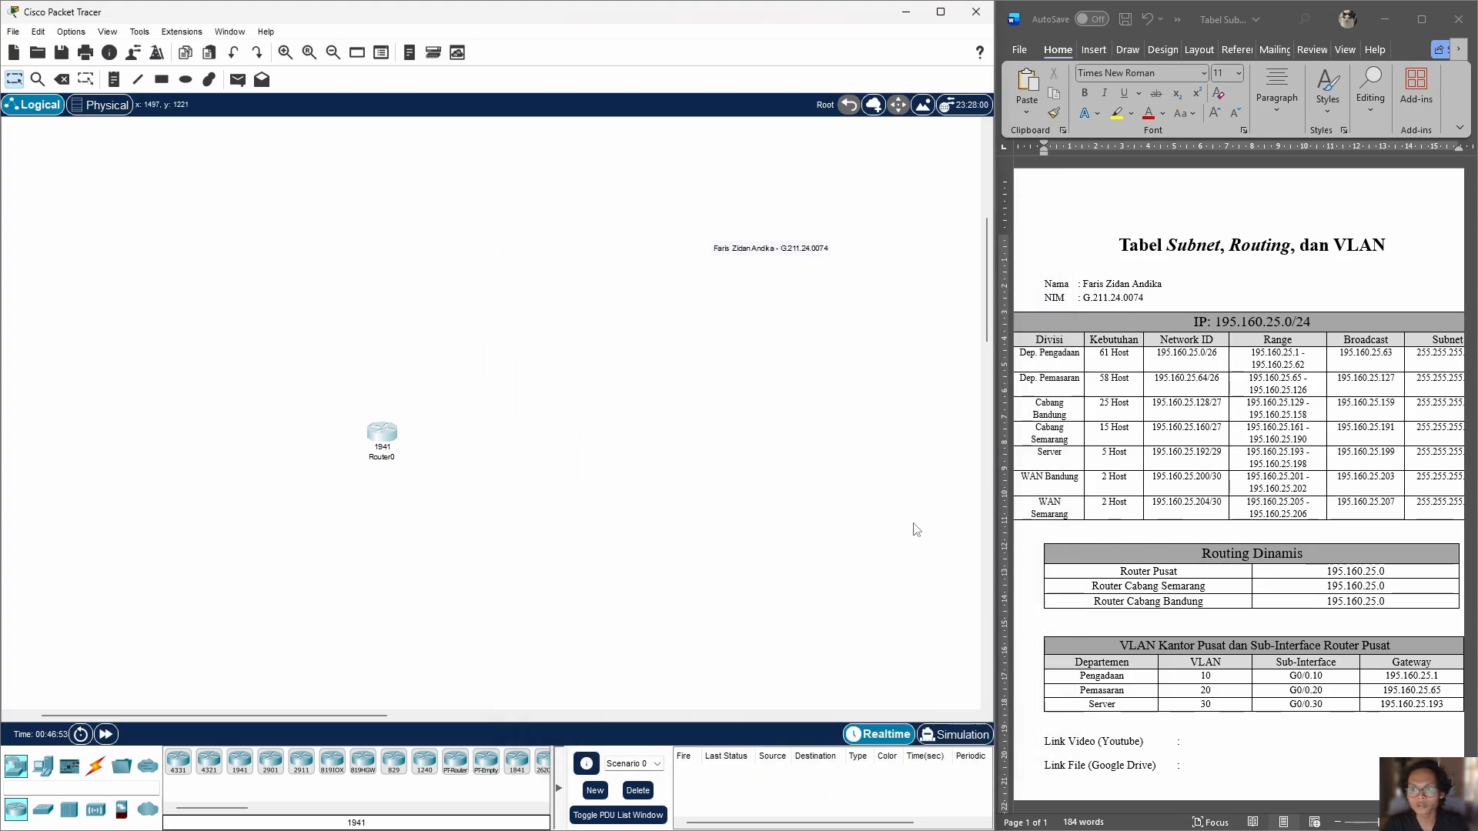
pyautogui.moveTo(383, 433); pyautogui.dragTo(549, 406)
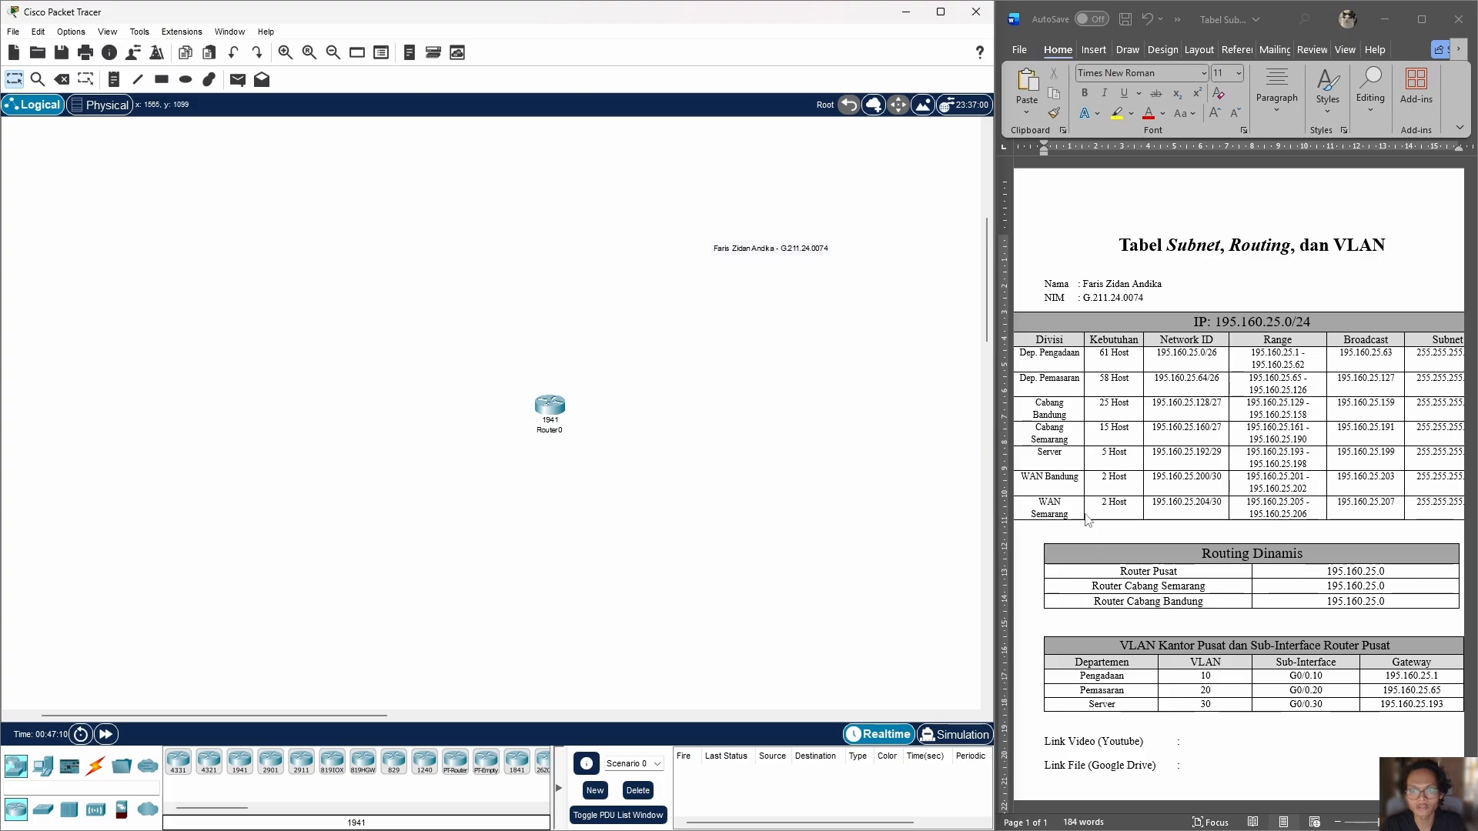
# Step: Examine the host need, network ID, range, broadcast and subnet columns of the subnet table
pyautogui.scroll(-1, 1154, 462)
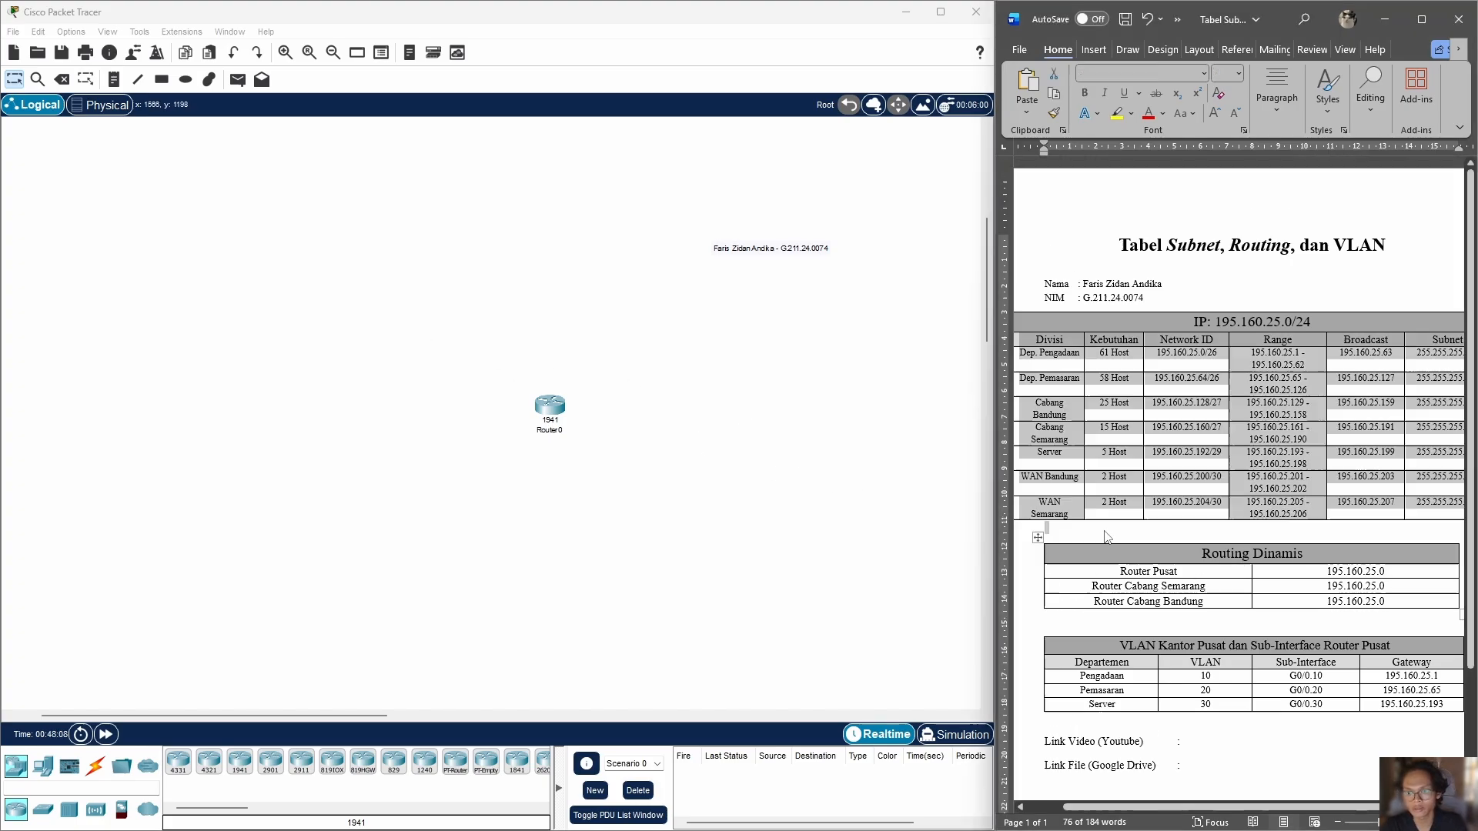
pyautogui.click(1106, 537)
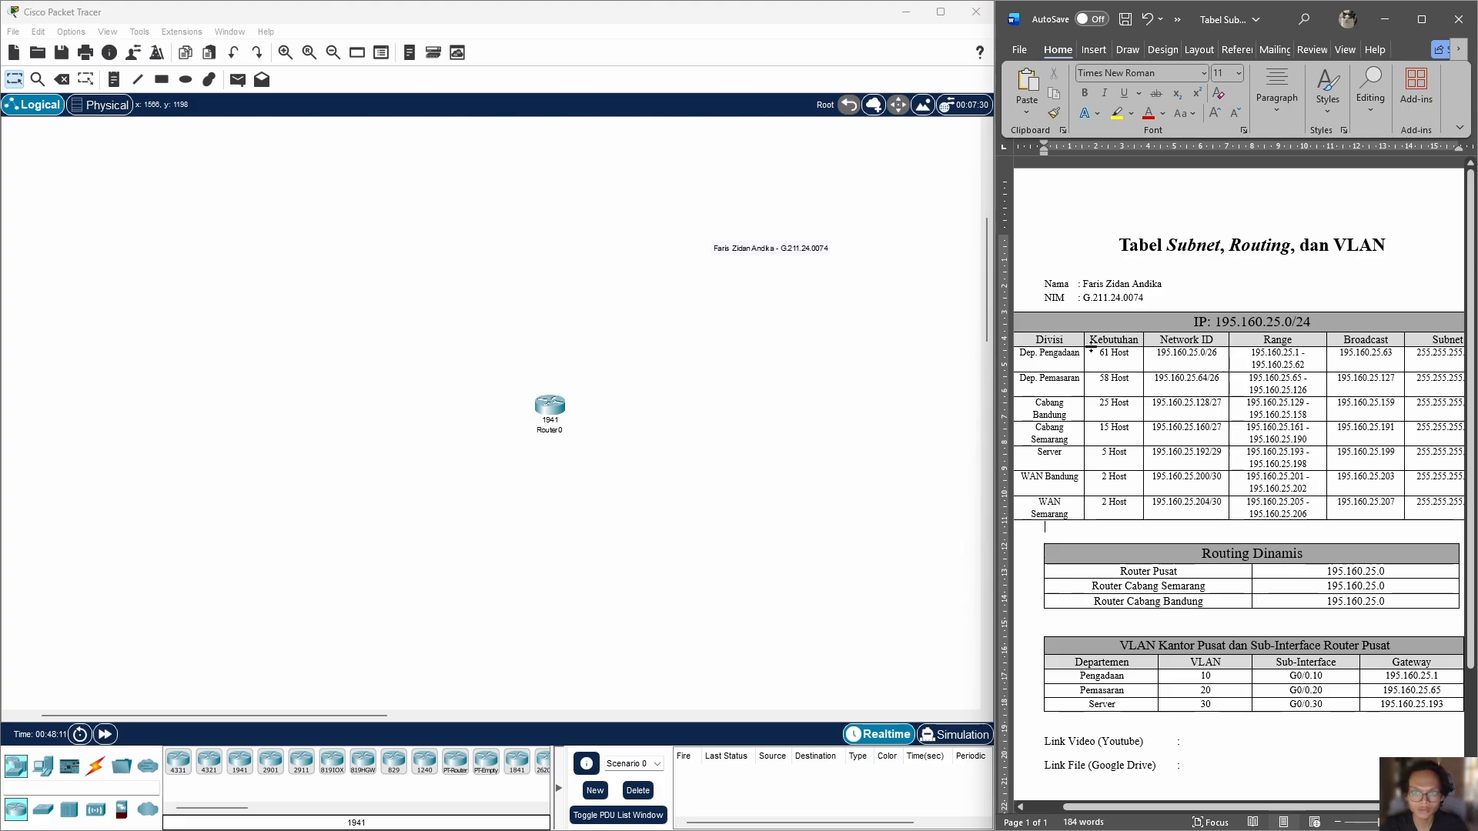
pyautogui.moveTo(1092, 343); pyautogui.dragTo(1116, 485)
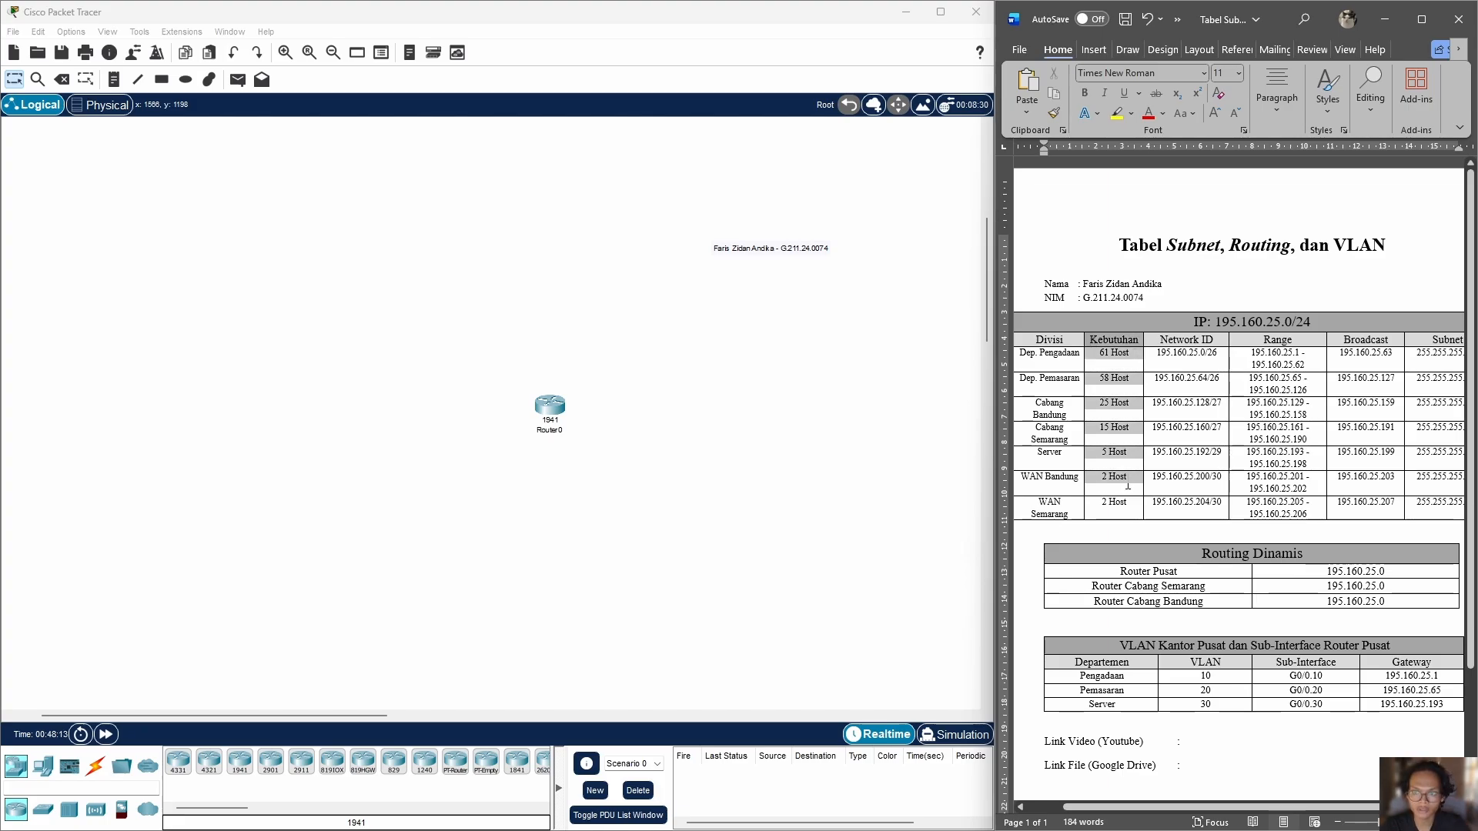
pyautogui.click(1165, 338)
pyautogui.moveTo(1165, 340); pyautogui.dragTo(1185, 508)
pyautogui.click(1277, 344)
pyautogui.moveTo(1278, 342); pyautogui.dragTo(1287, 516)
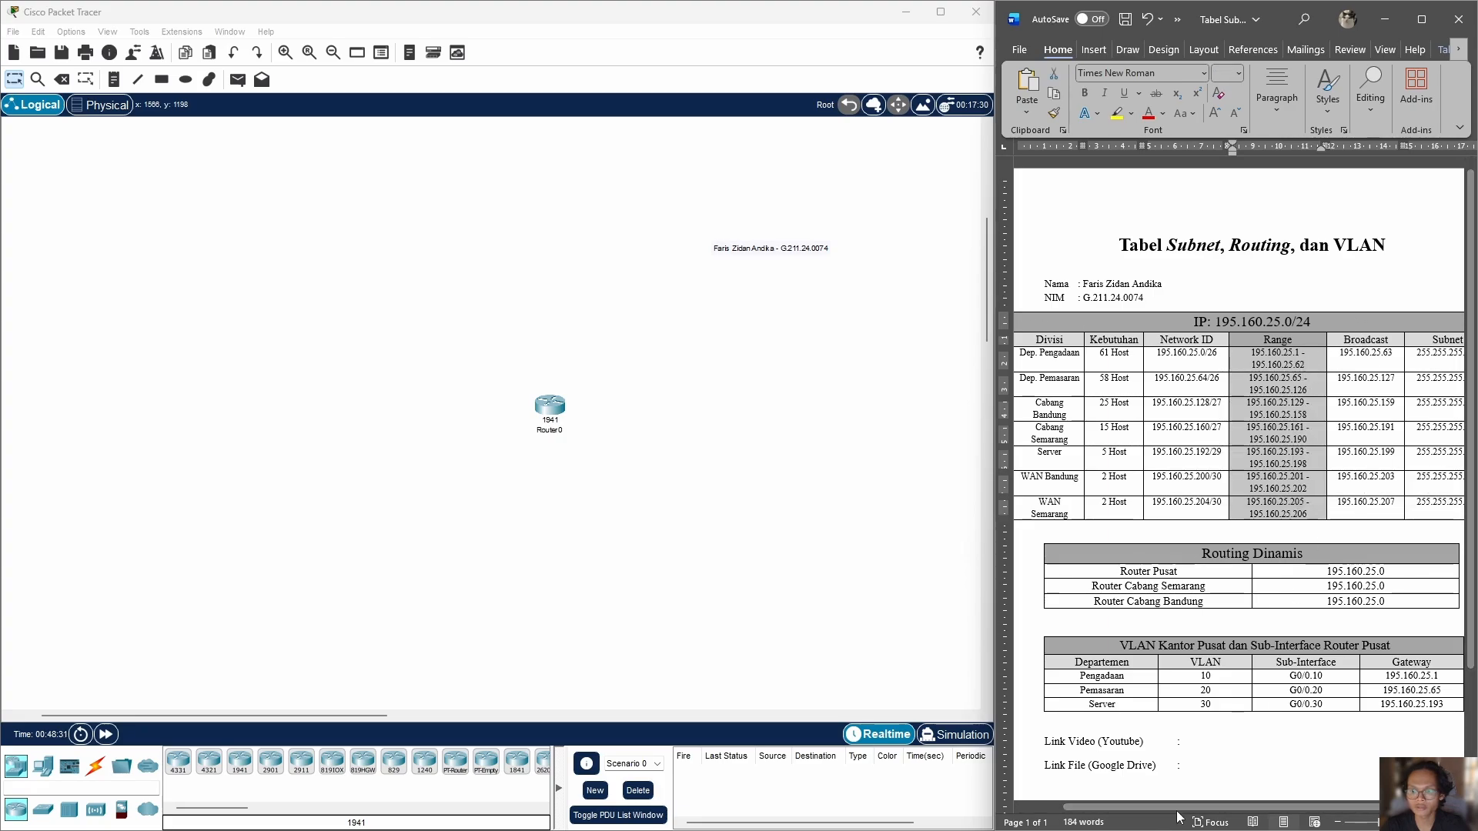
pyautogui.moveTo(1208, 808); pyautogui.dragTo(1278, 815)
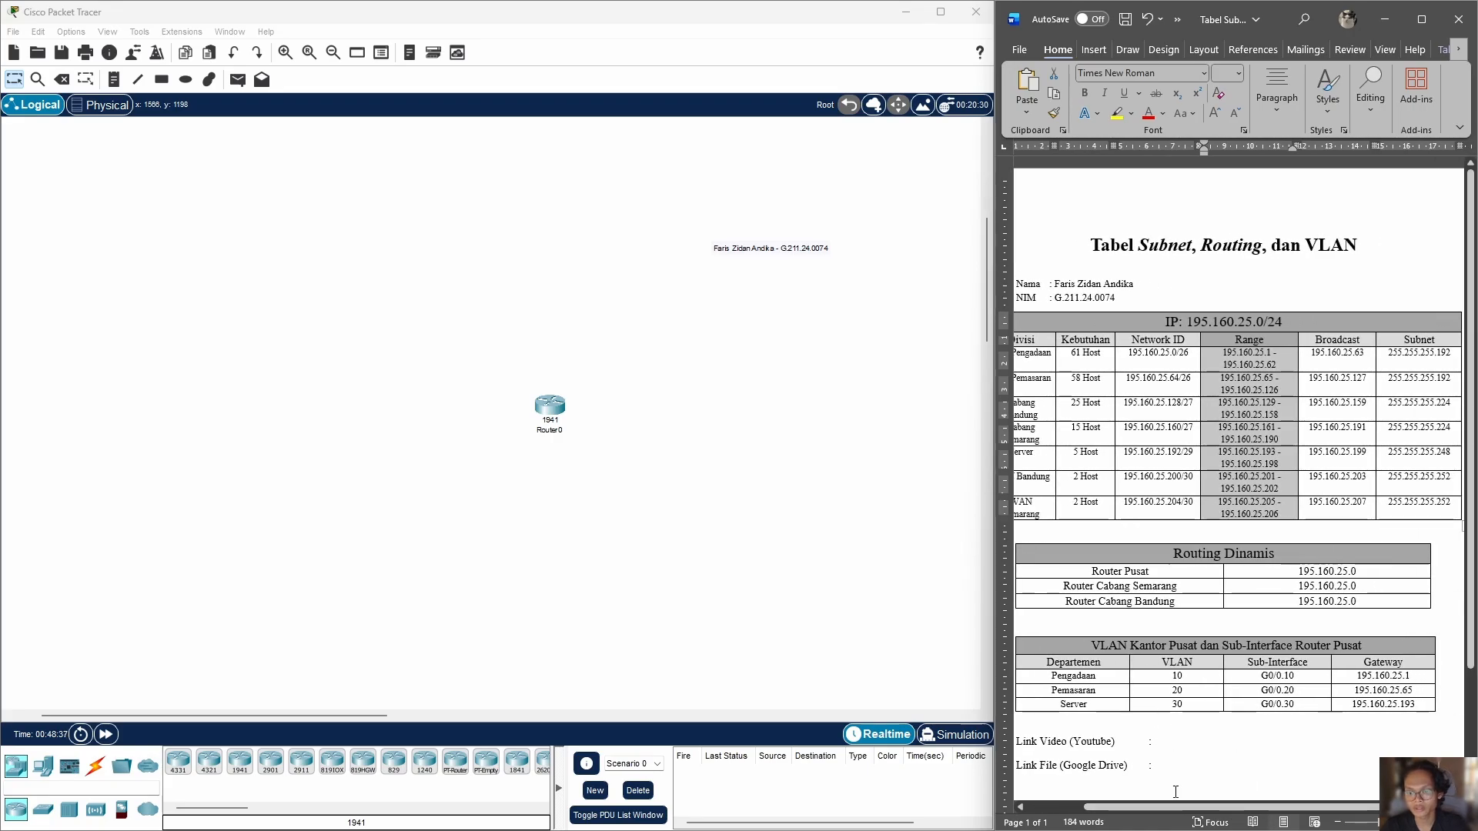
pyautogui.moveTo(1174, 808); pyautogui.dragTo(1159, 808)
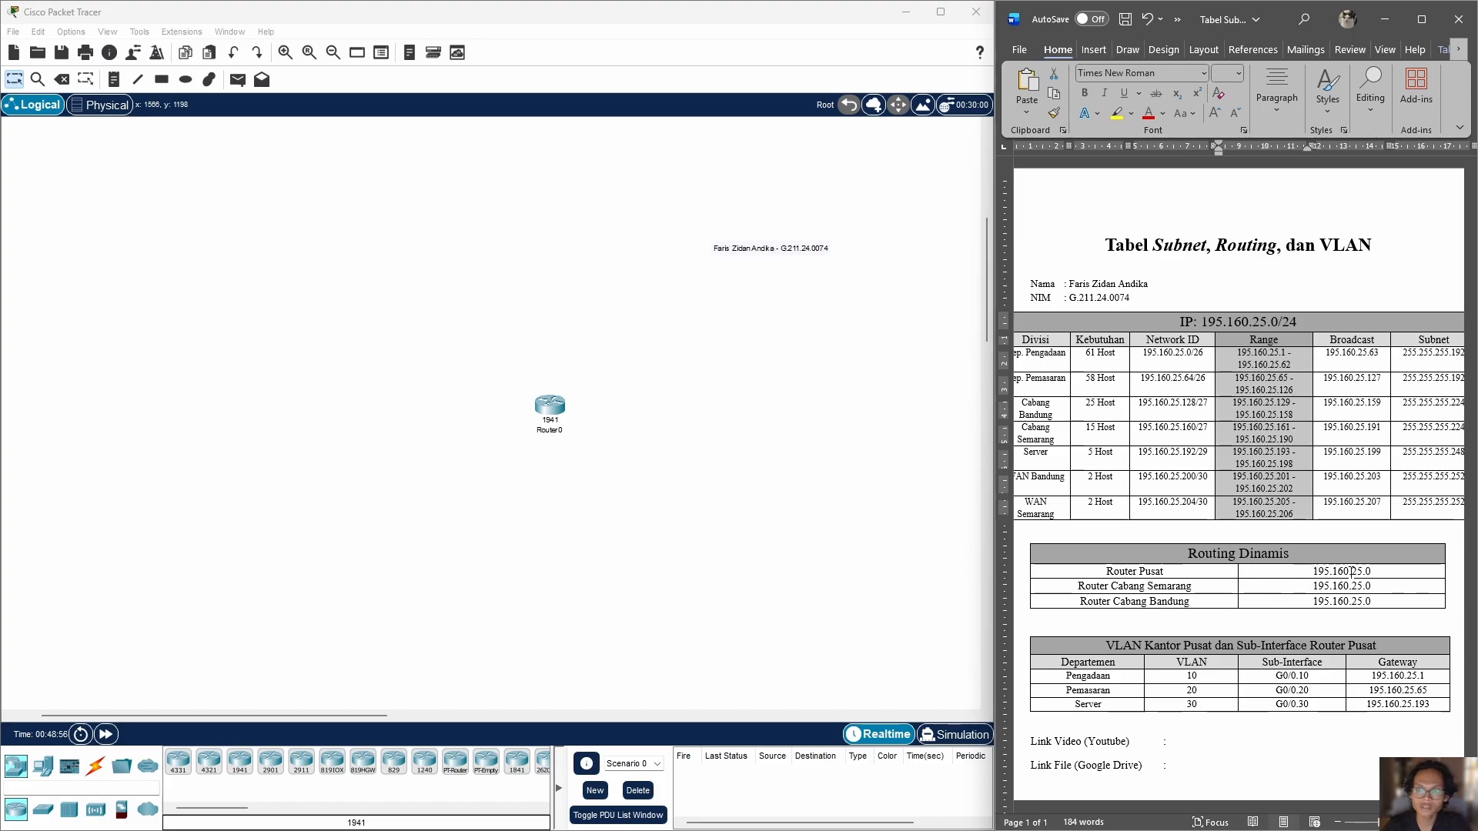
pyautogui.click(1274, 528)
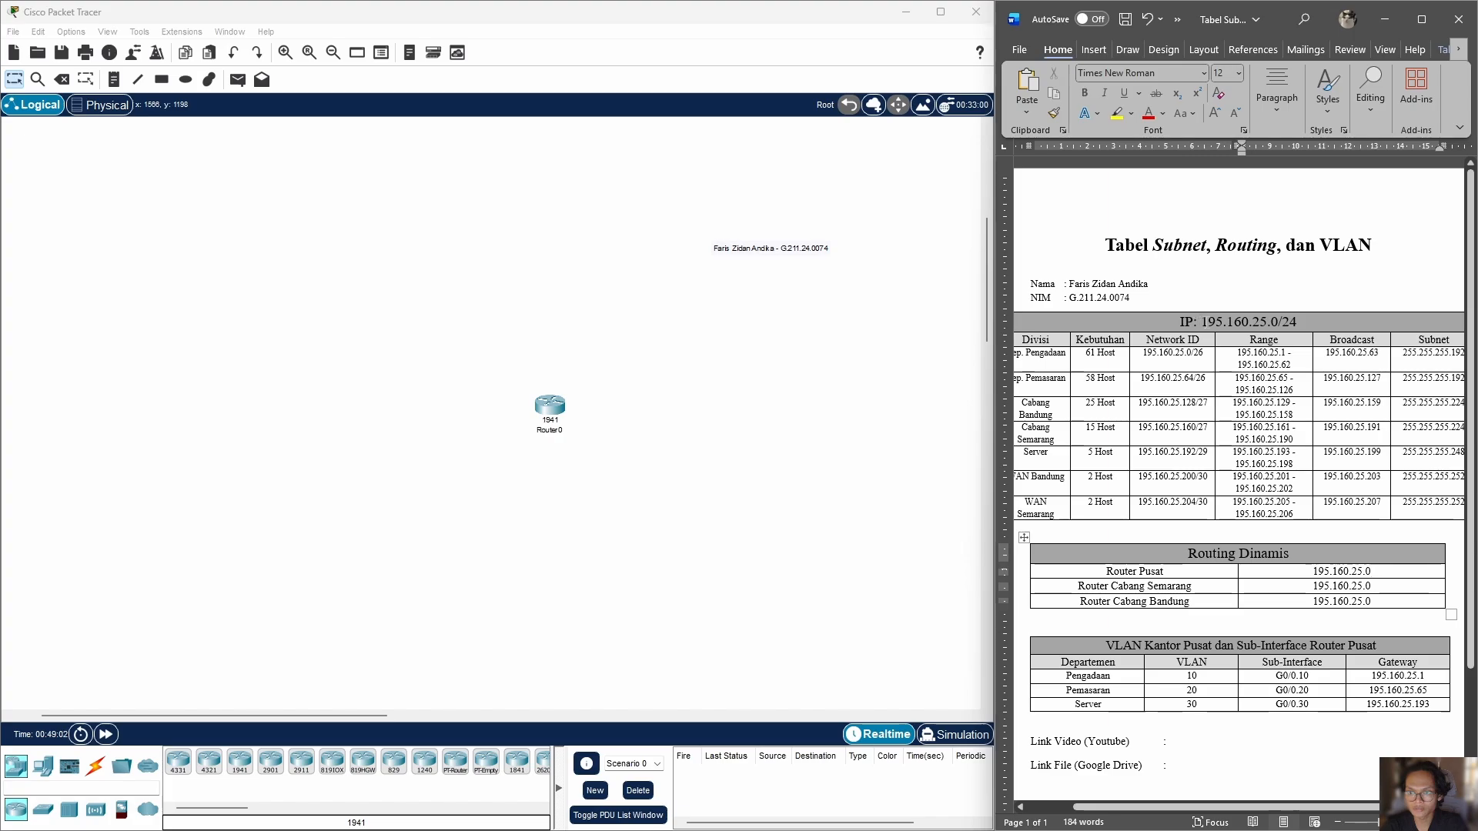
# Step: Compare the IP network in the subnet table's heading with the network entered for Router Pusat under Routing Dinamis
pyautogui.moveTo(1201, 322); pyautogui.dragTo(1297, 323)
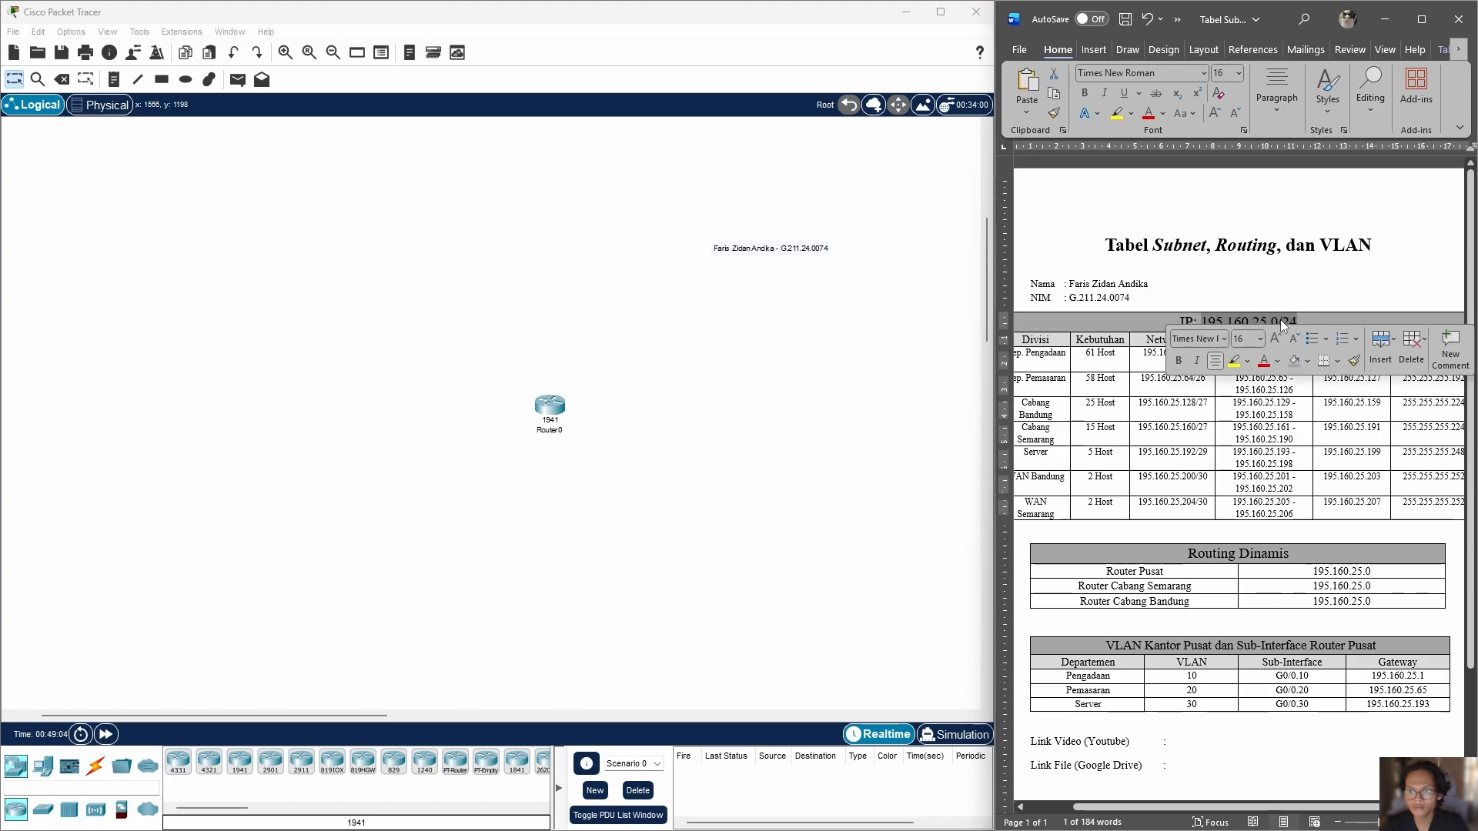
pyautogui.click(1120, 358)
pyautogui.moveTo(1020, 334); pyautogui.dragTo(1417, 516)
pyautogui.moveTo(1373, 571); pyautogui.dragTo(1319, 575)
pyautogui.click(1290, 554)
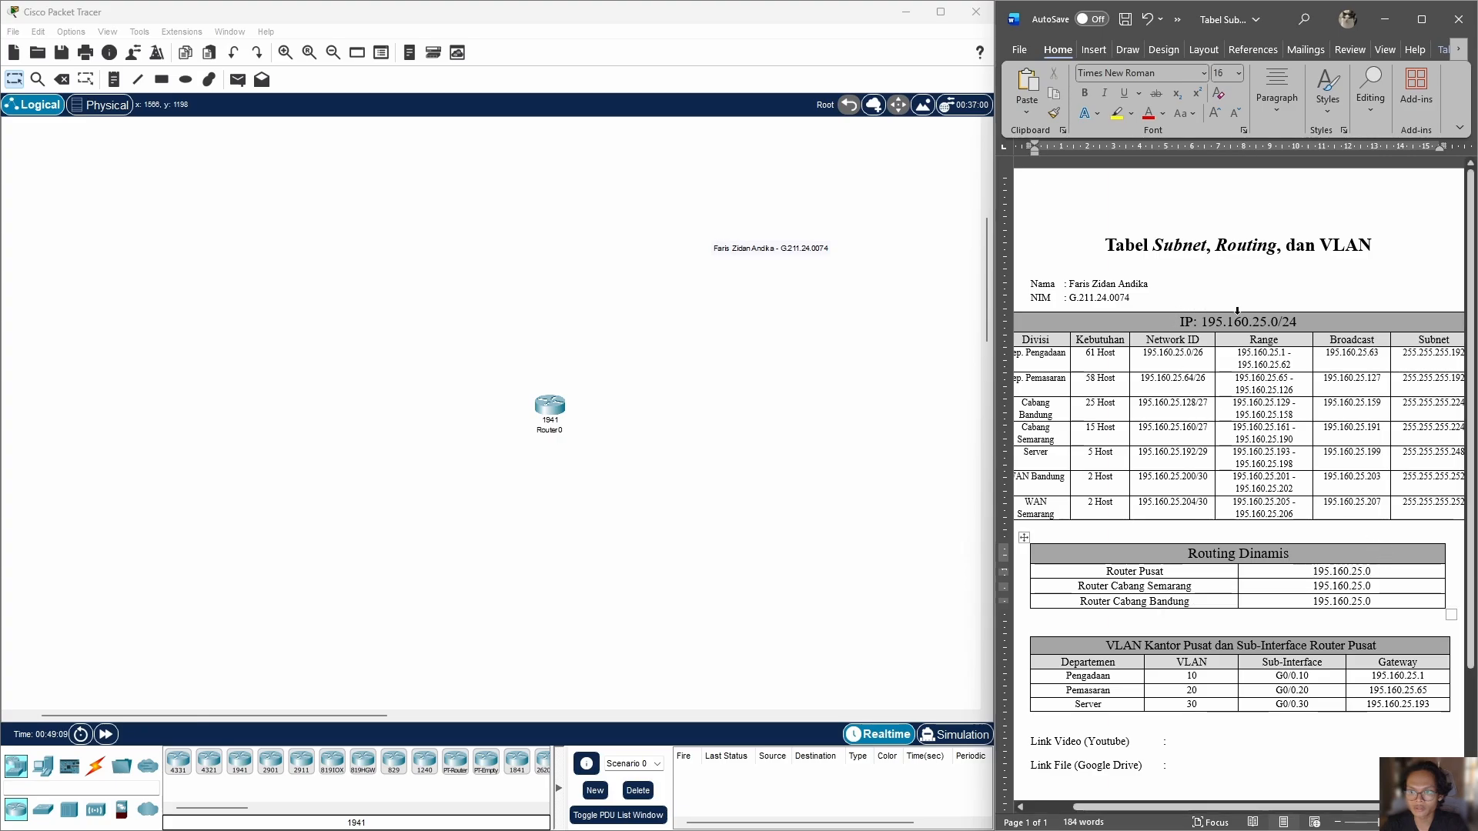
pyautogui.click(1372, 571)
# Step: Examine the VLAN numbers assigned to Pengadaan, Pemasaran and Server in the head office VLAN table
pyautogui.scroll(-3, 1361, 592)
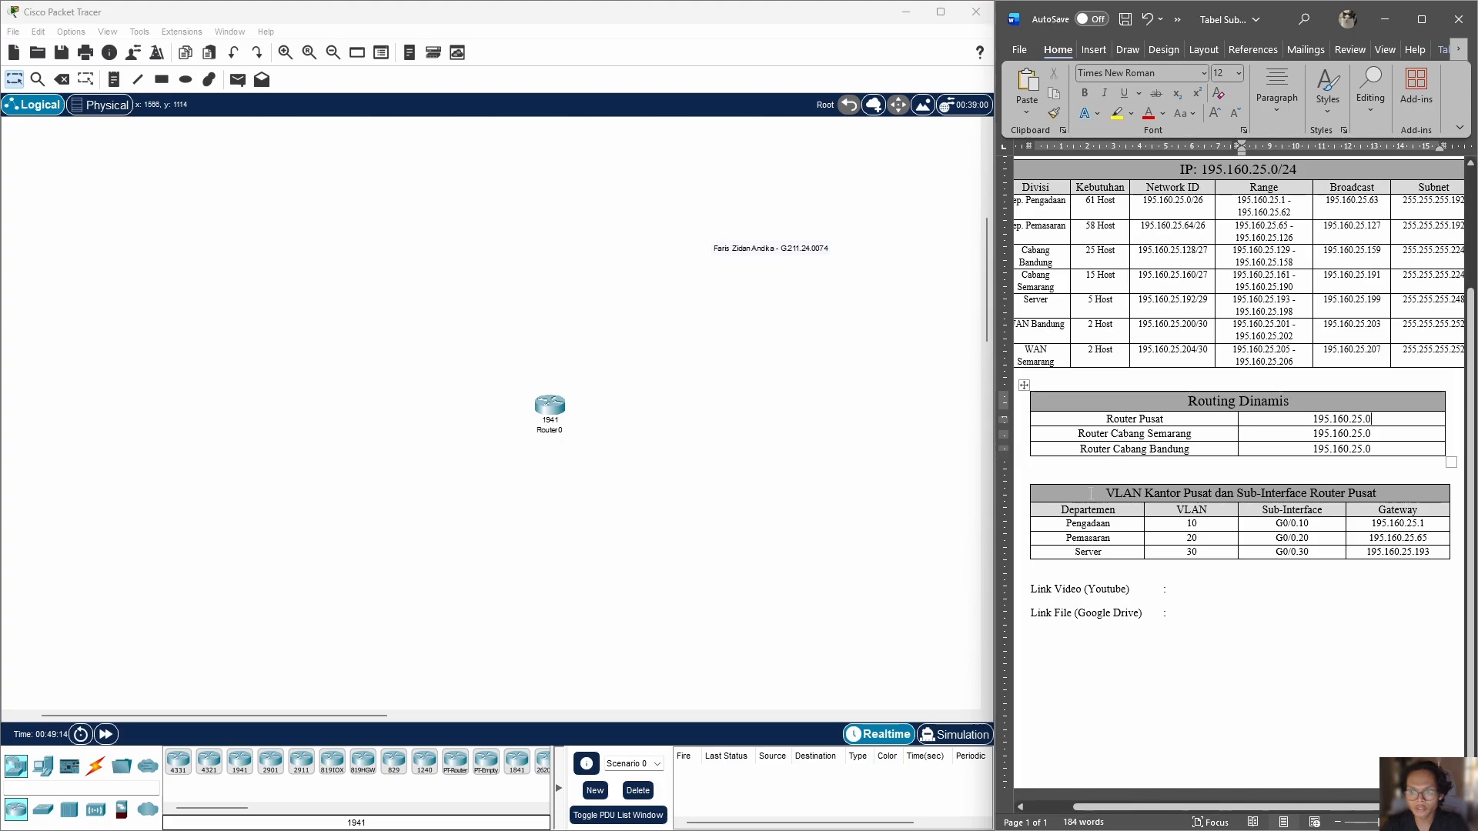
pyautogui.moveTo(1104, 496); pyautogui.dragTo(1354, 496)
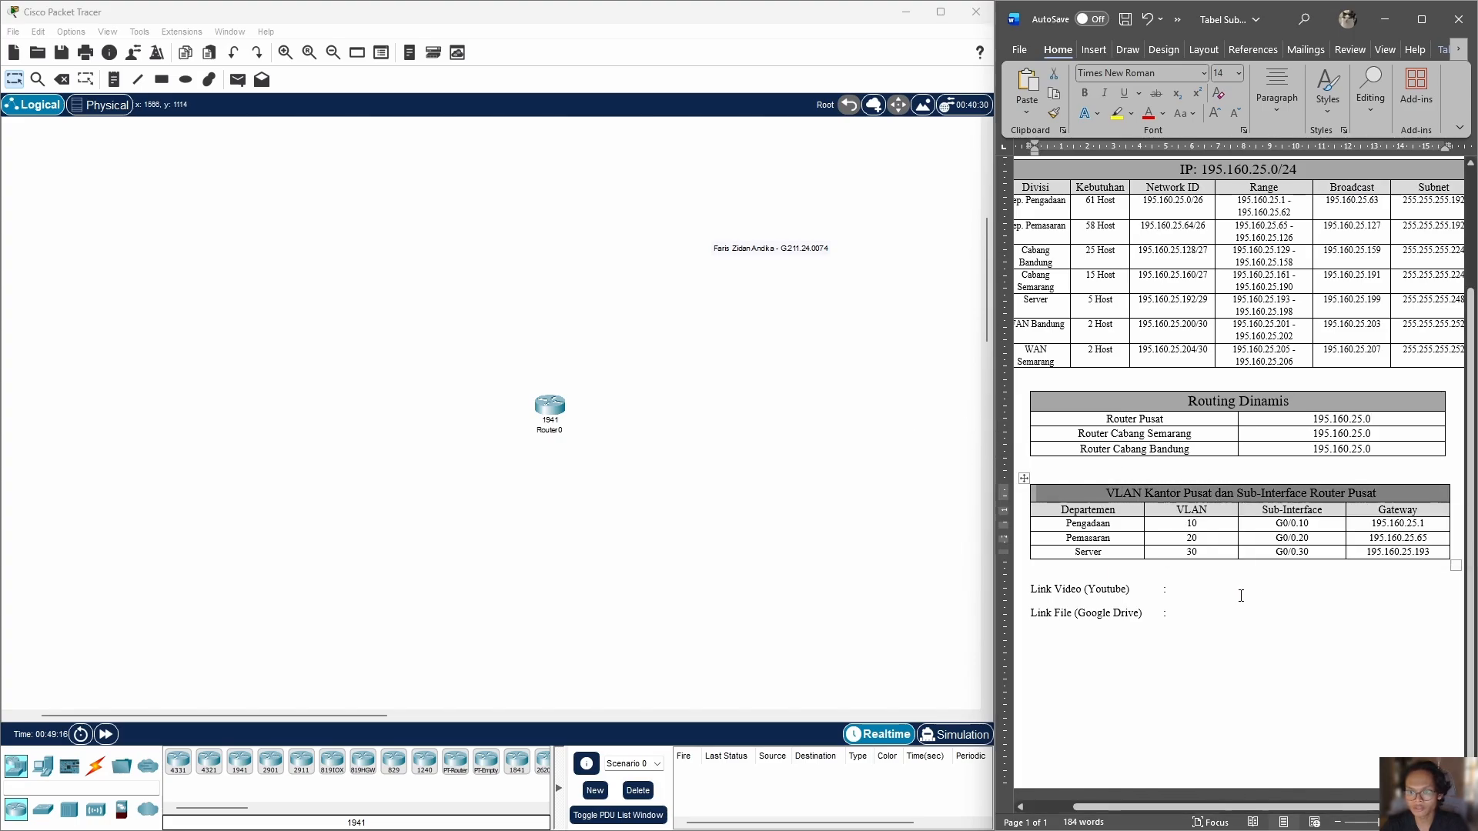
pyautogui.click(1240, 595)
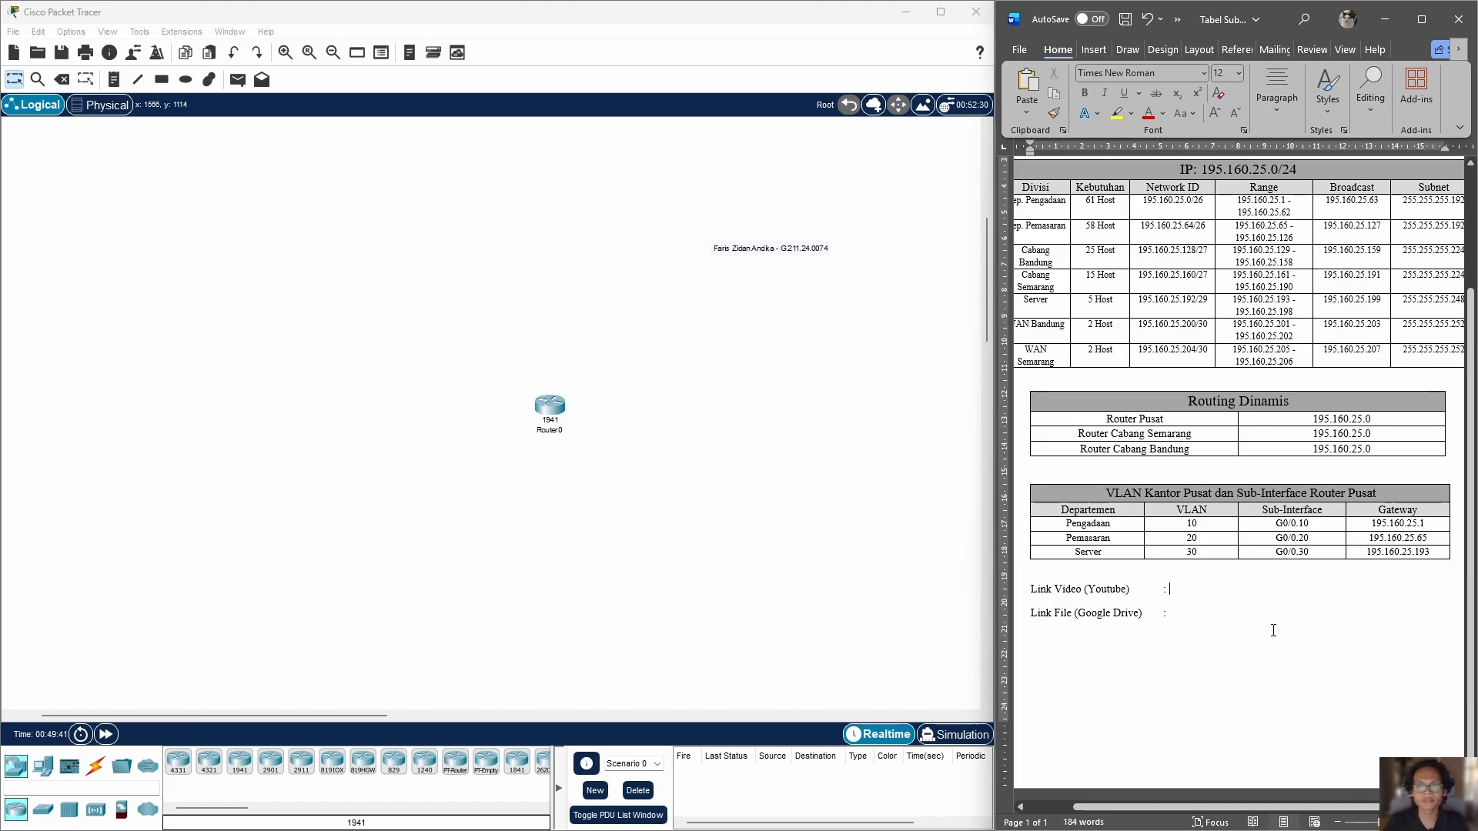
pyautogui.click(1068, 523)
pyautogui.doubleClick(1068, 524)
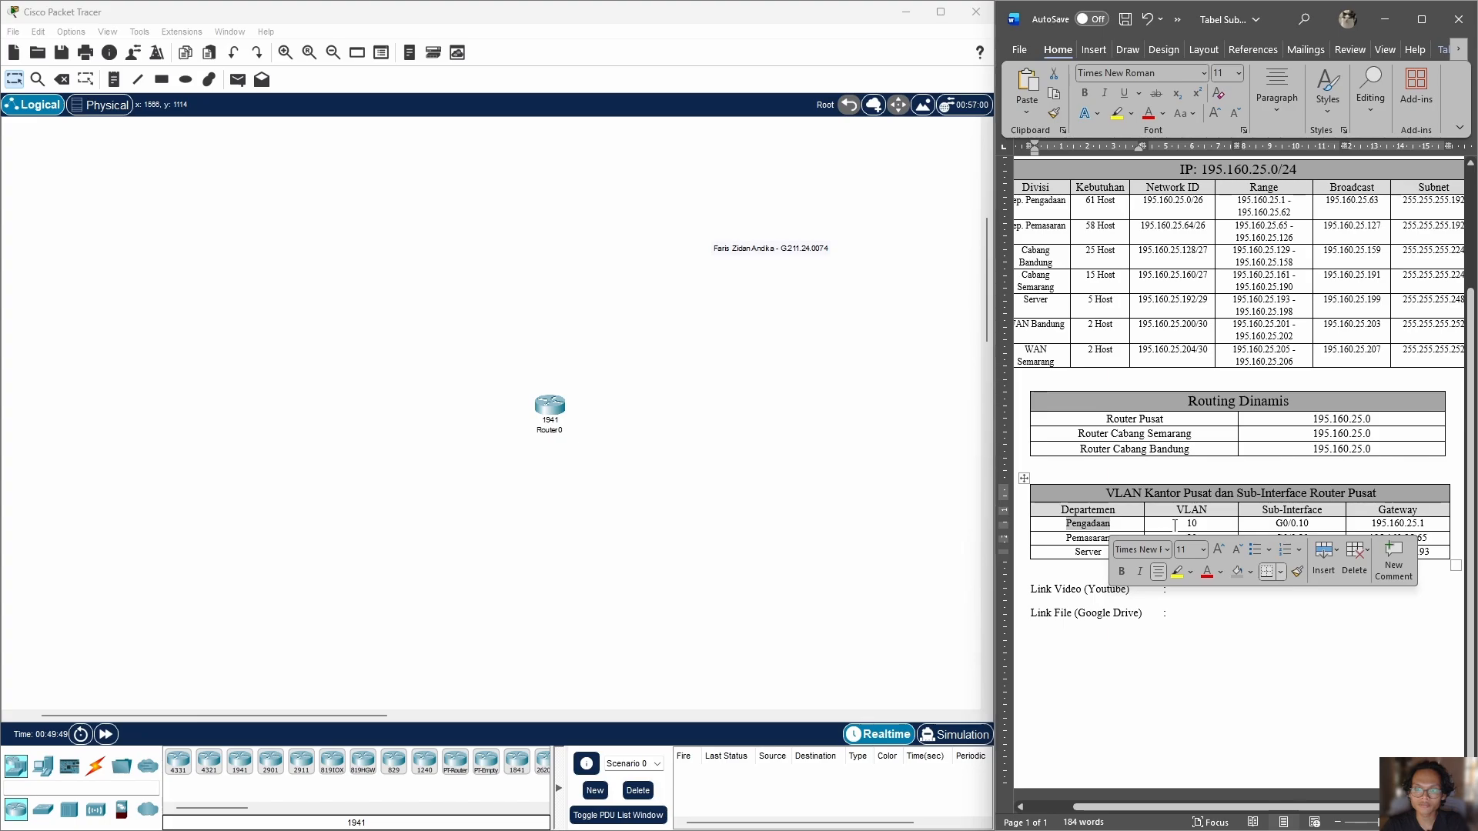
pyautogui.click(1194, 525)
pyautogui.doubleClick(1194, 524)
pyautogui.doubleClick(1087, 538)
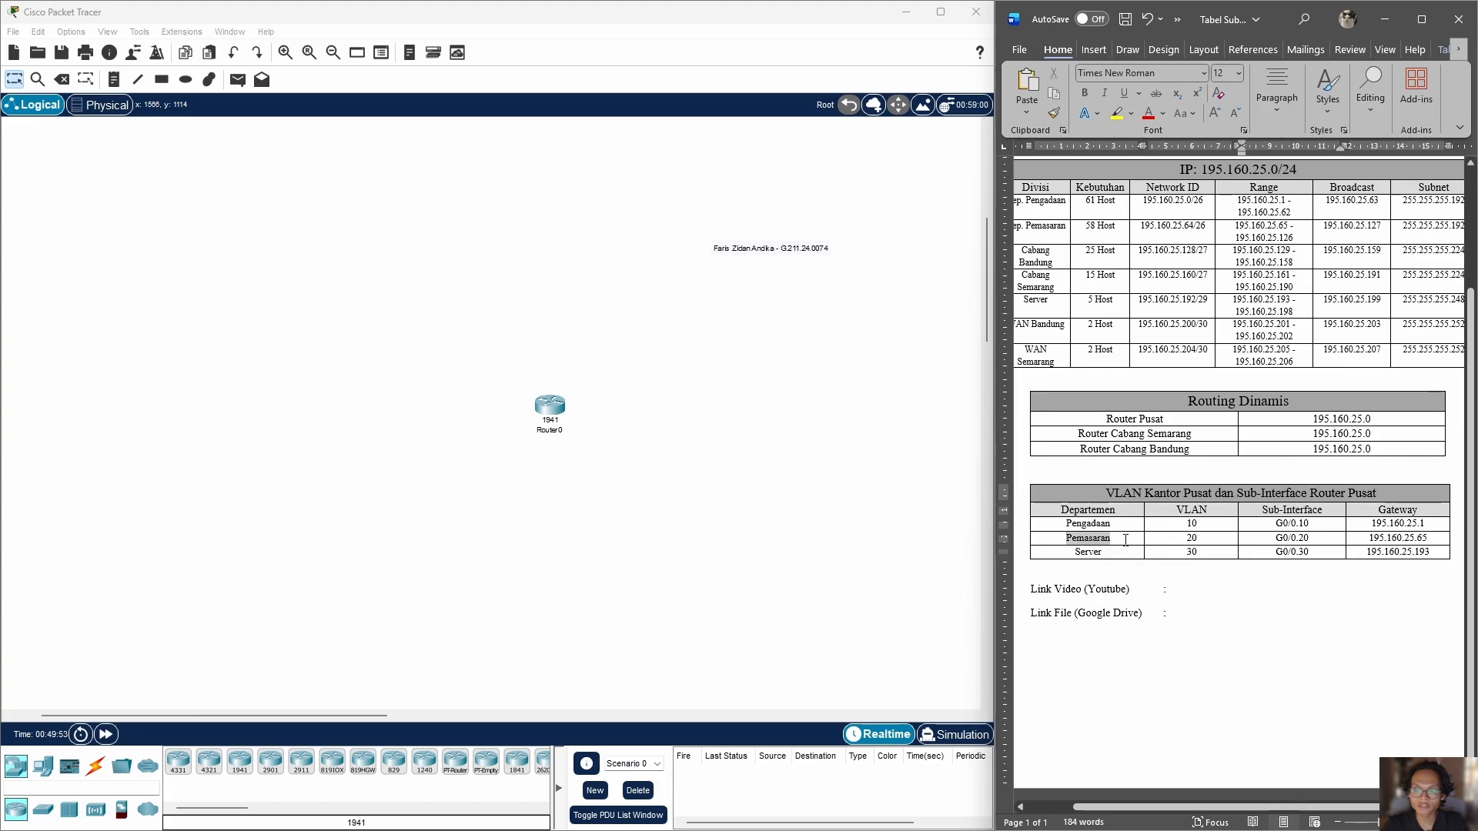
pyautogui.doubleClick(1181, 543)
pyautogui.doubleClick(1191, 552)
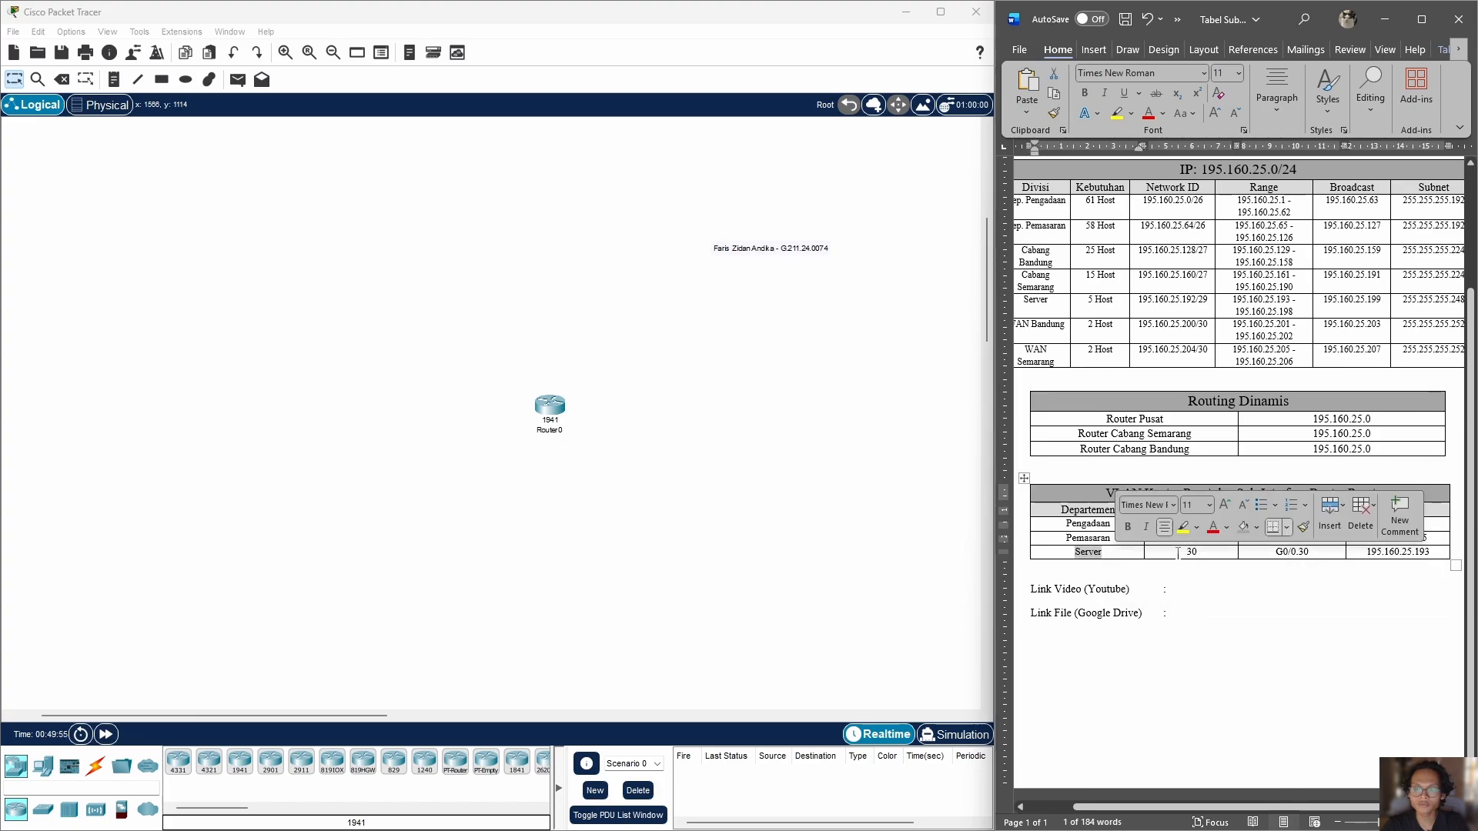
pyautogui.click(1274, 589)
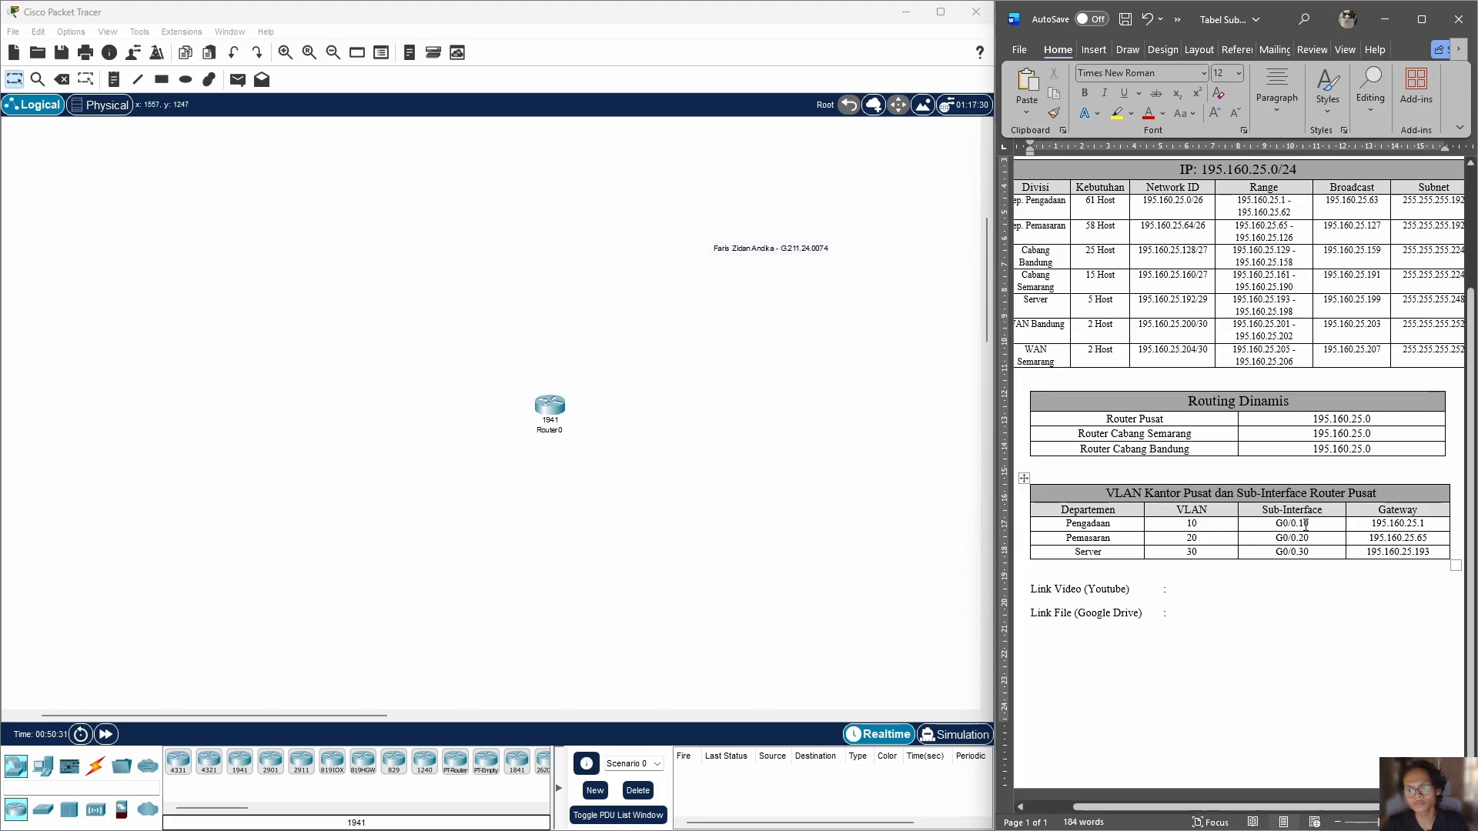
# Step: Compare the sub-interface suffixes for Pengadaan and Pemasaran with their VLAN numbers
pyautogui.moveTo(1290, 524); pyautogui.dragTo(1306, 527)
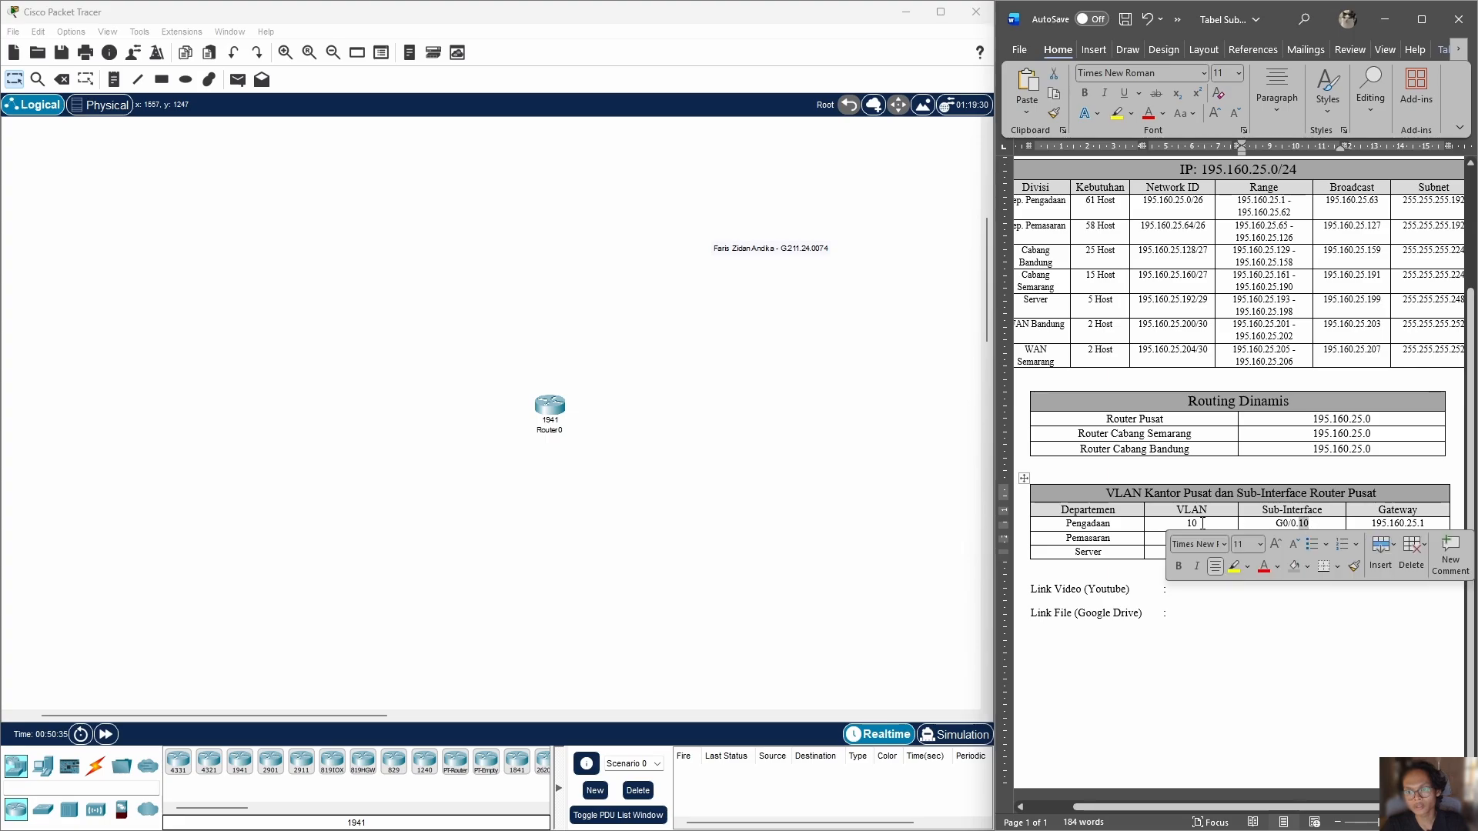
pyautogui.doubleClick(1191, 525)
pyautogui.moveTo(1310, 523); pyautogui.dragTo(1300, 524)
pyautogui.click(1313, 524)
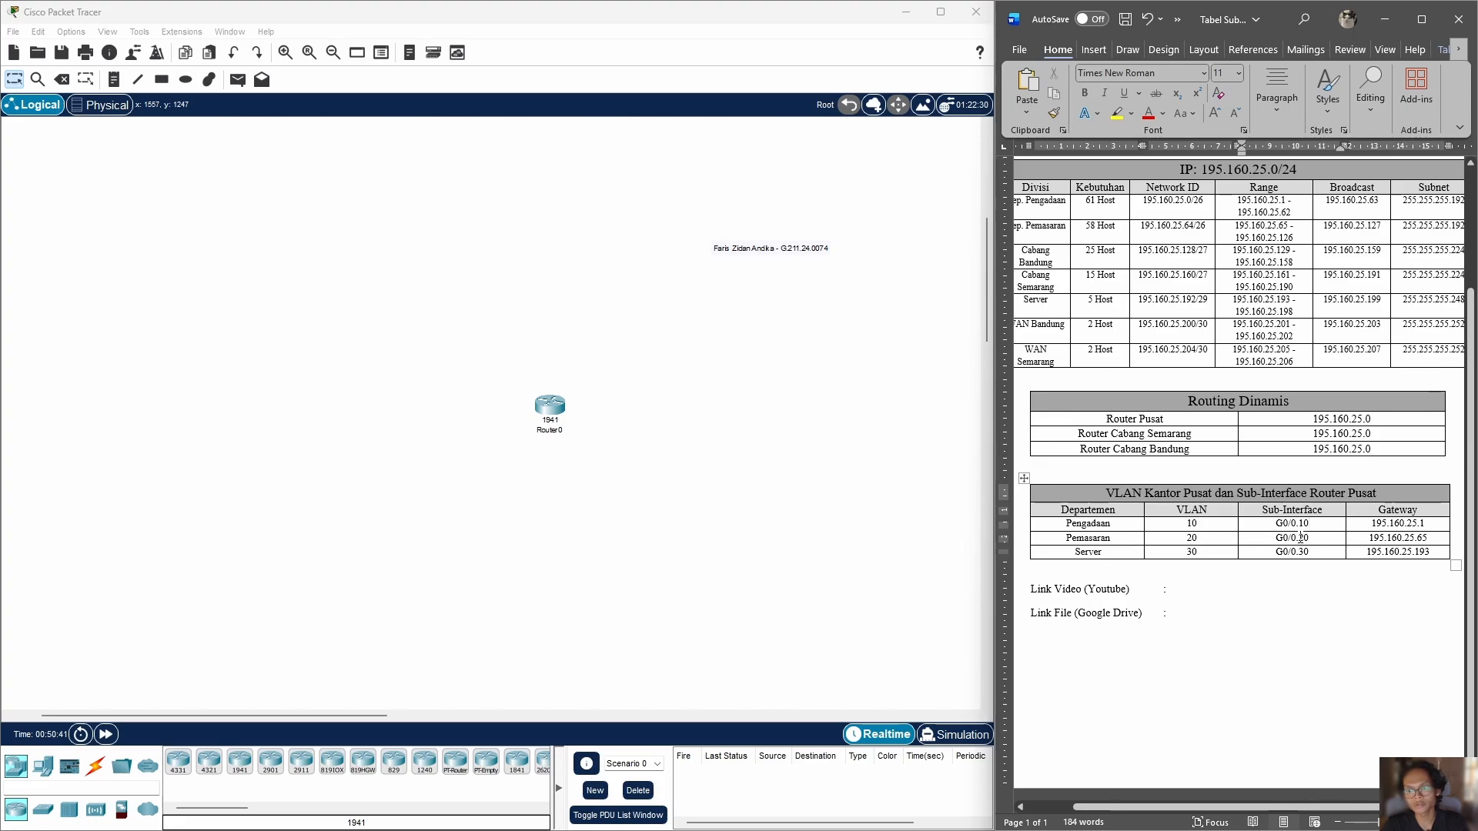
pyautogui.moveTo(1298, 537); pyautogui.dragTo(1315, 538)
pyautogui.click(1307, 541)
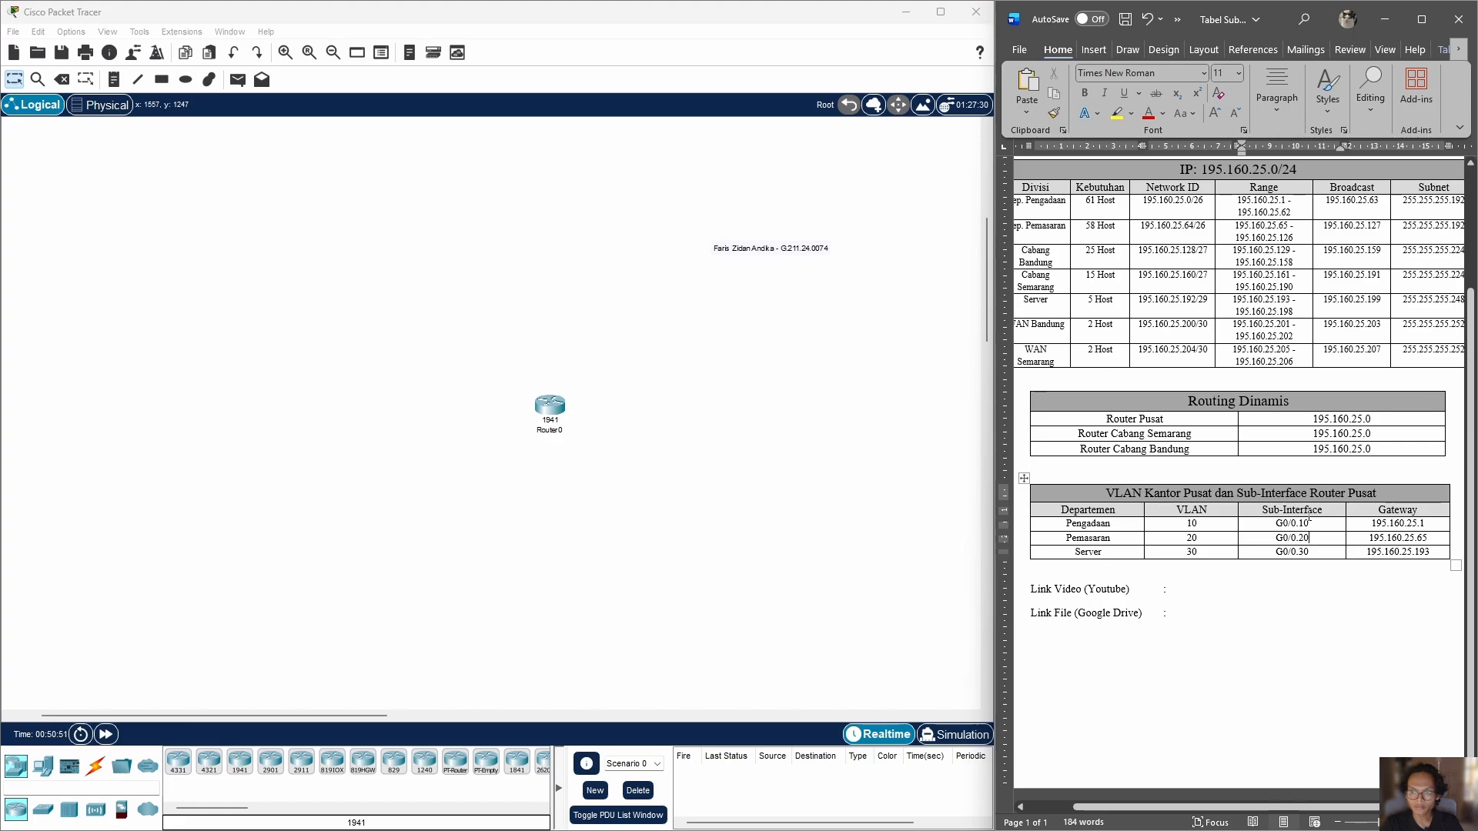
# Step: Place three 1941 routers on the workspace in a triangle, with one above and two below
pyautogui.scroll(1, 1410, 526)
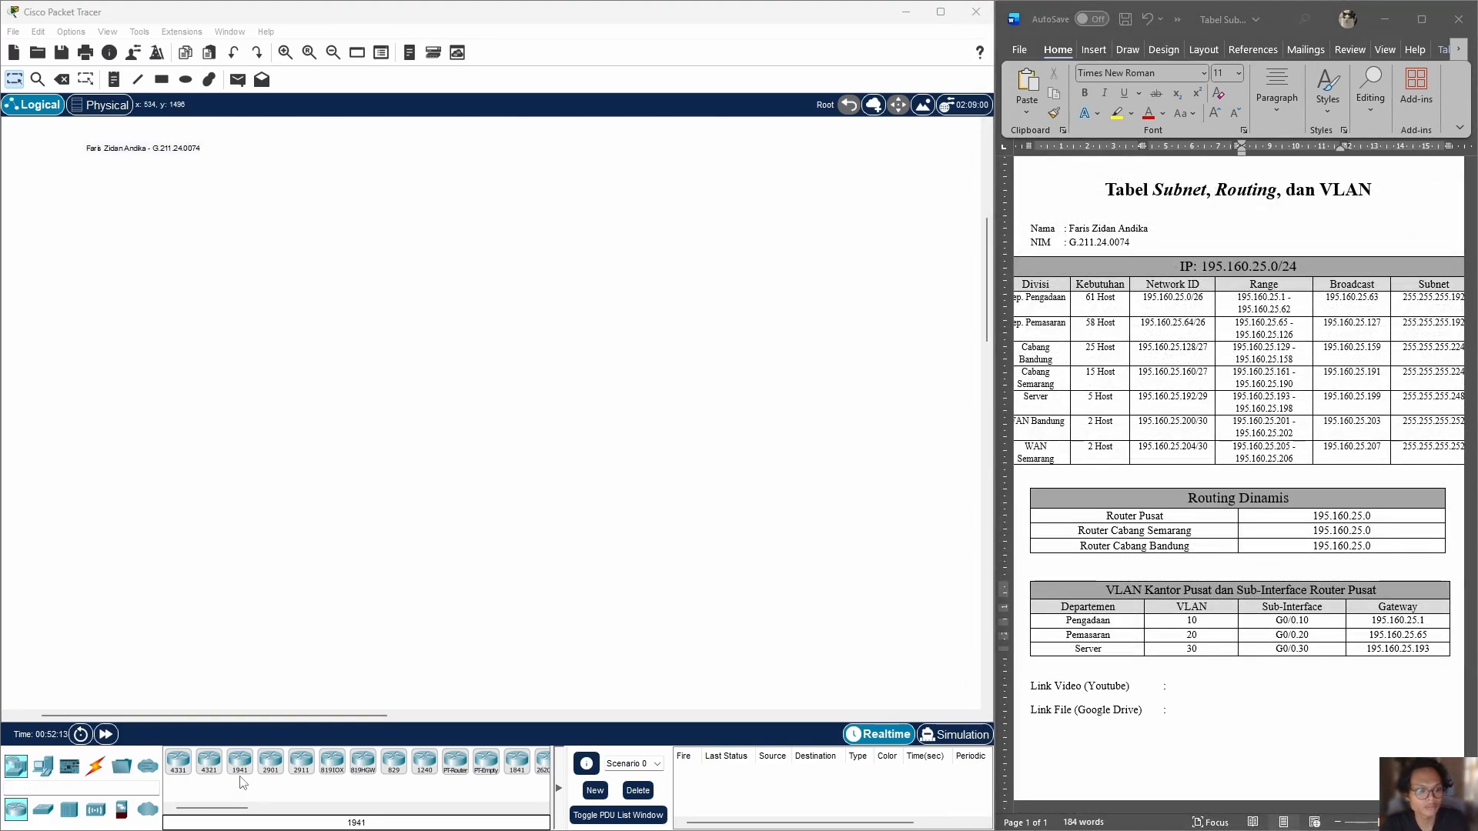
pyautogui.moveTo(241, 766); pyautogui.dragTo(494, 390)
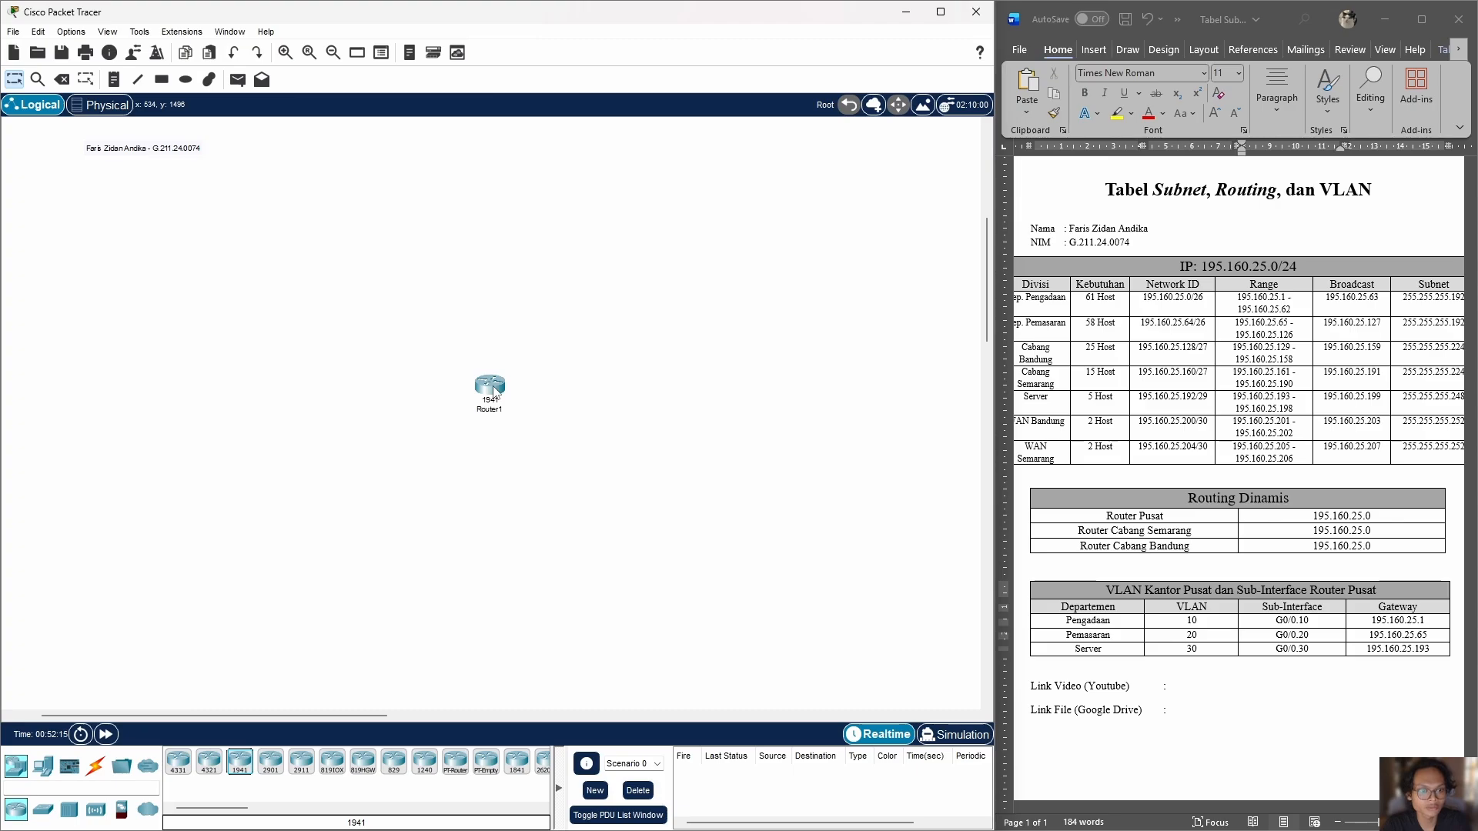
pyautogui.moveTo(232, 767); pyautogui.dragTo(359, 519)
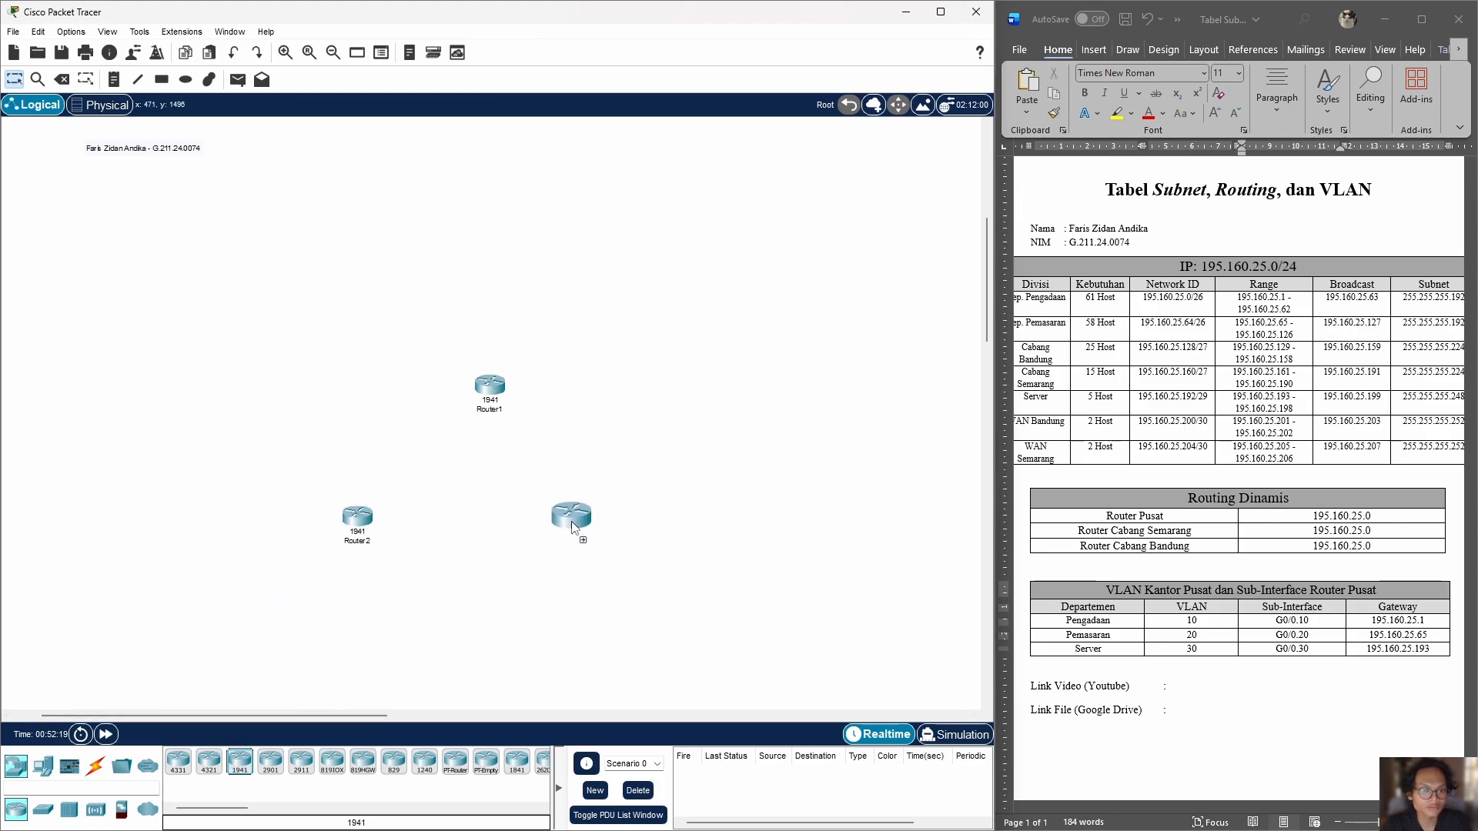
# Step: Add a 2960 switch to the workspace just above the upper 1941 router
pyautogui.scroll(5, 685, 362)
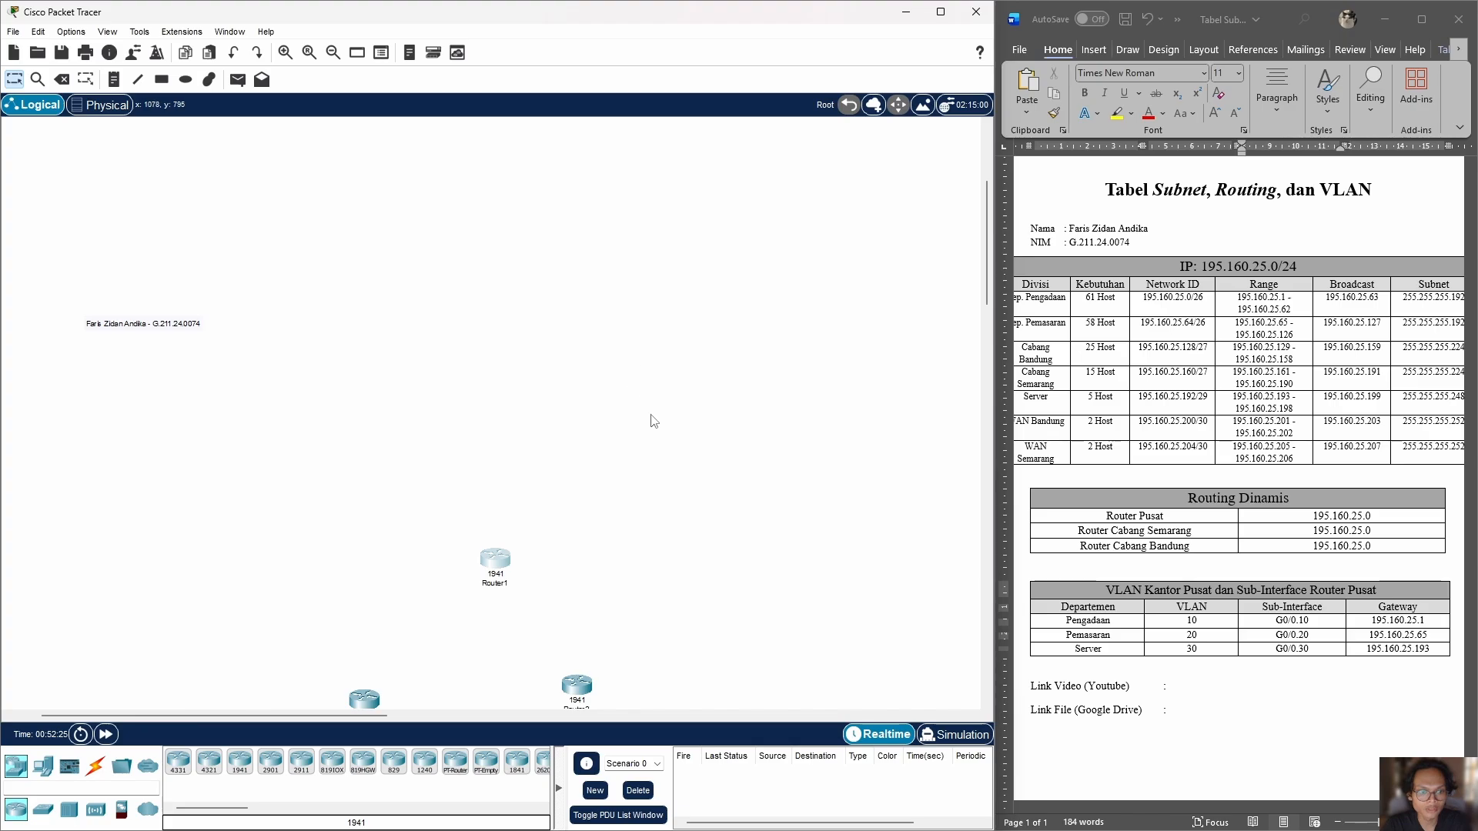
pyautogui.click(47, 769)
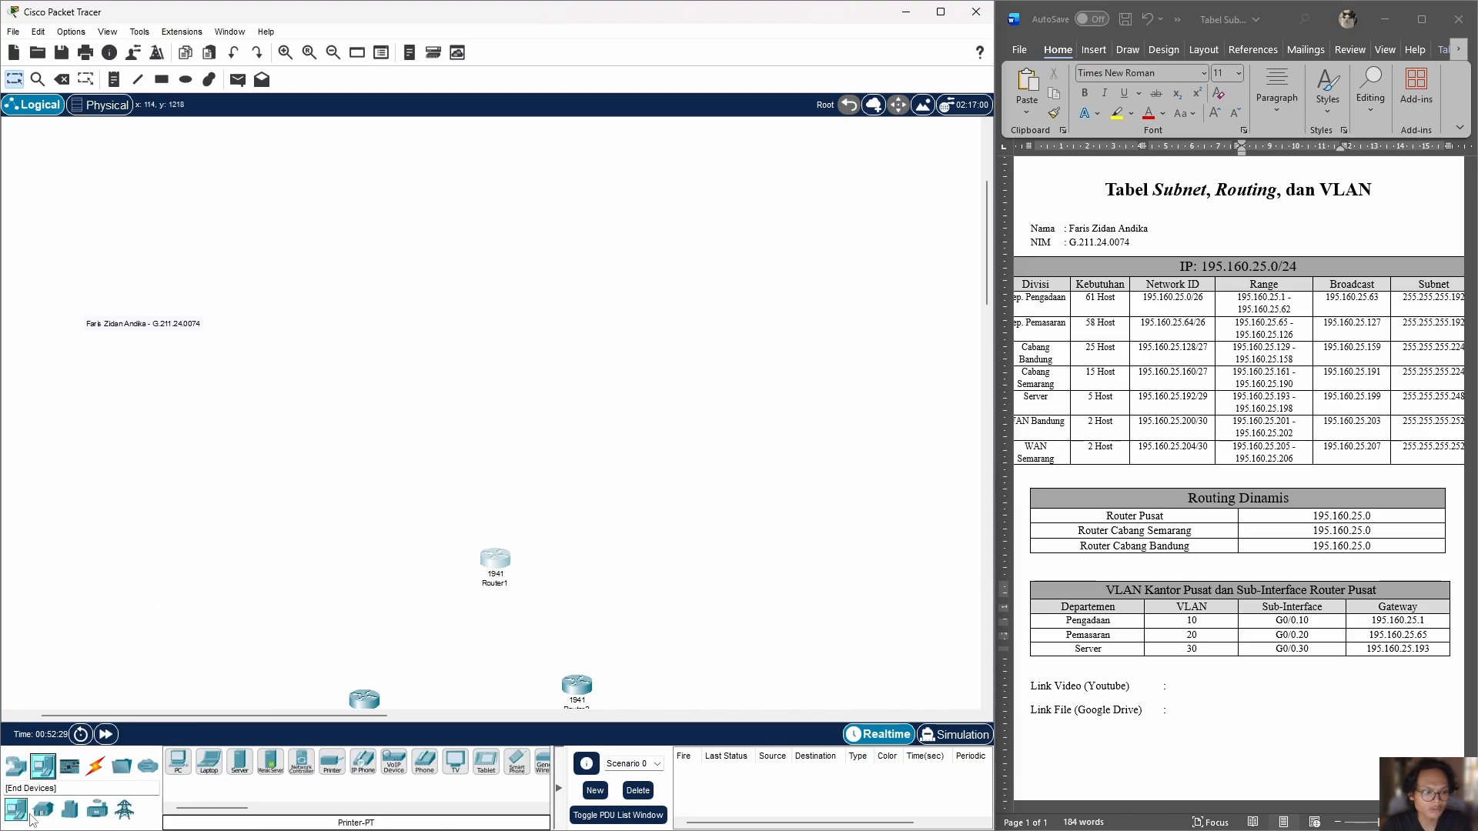
pyautogui.click(16, 767)
pyautogui.click(41, 810)
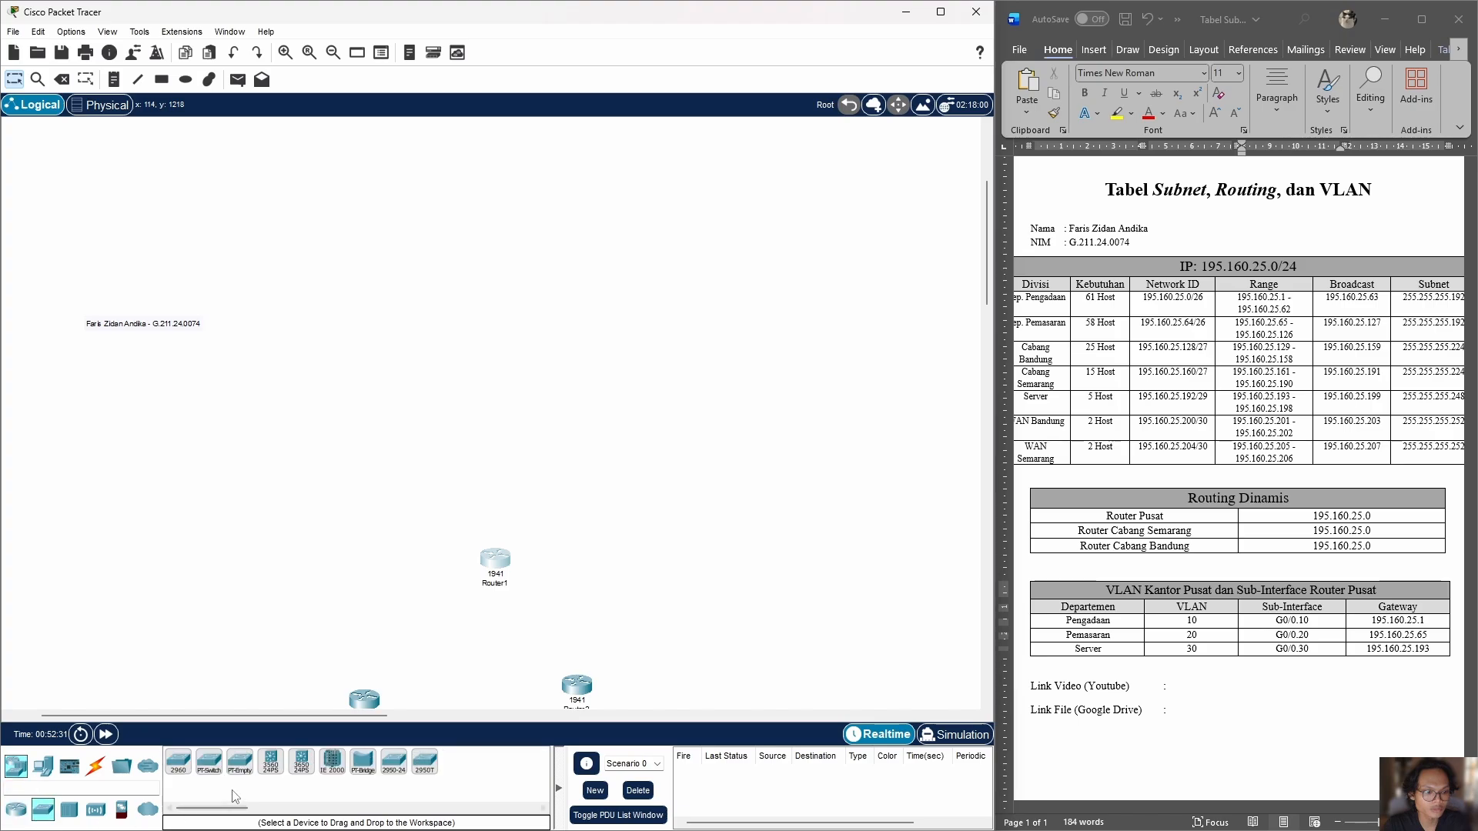
pyautogui.moveTo(380, 579); pyautogui.dragTo(504, 465)
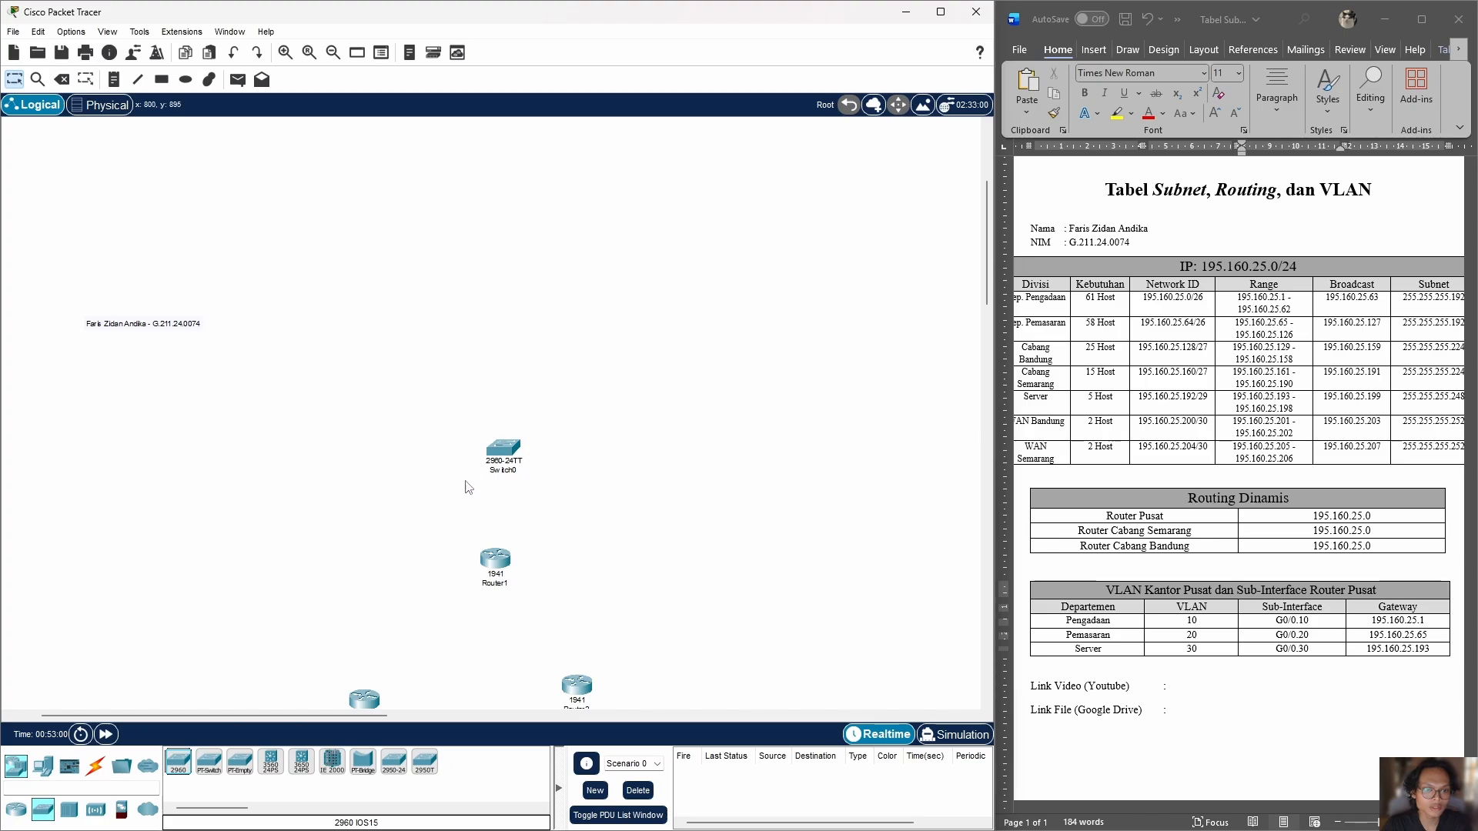
# Step: Place three more 2960 switches in a row above the head office switch and even out their spacing
pyautogui.moveTo(173, 762); pyautogui.dragTo(397, 353)
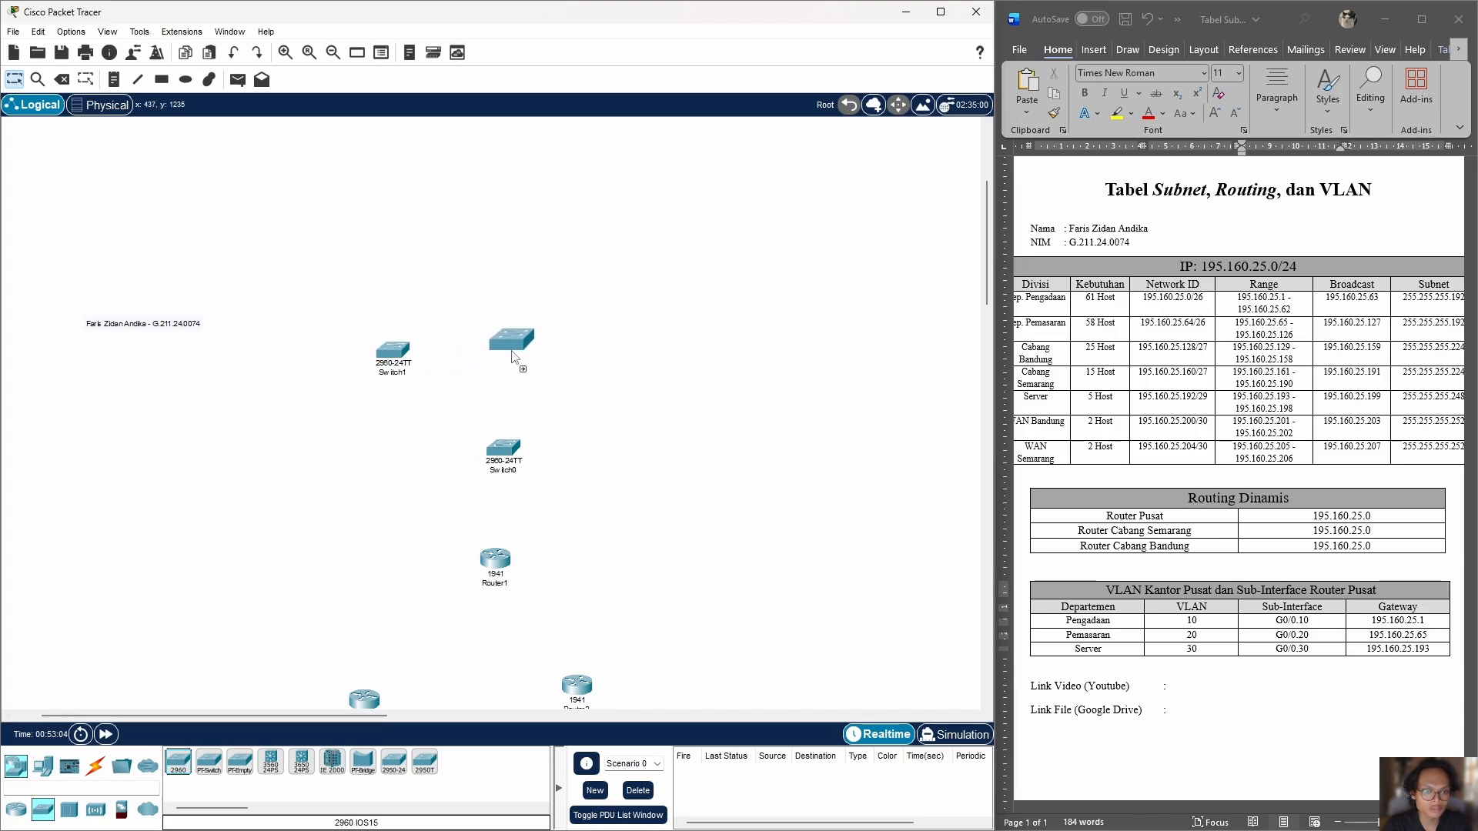
pyautogui.click(517, 352)
pyautogui.click(178, 762)
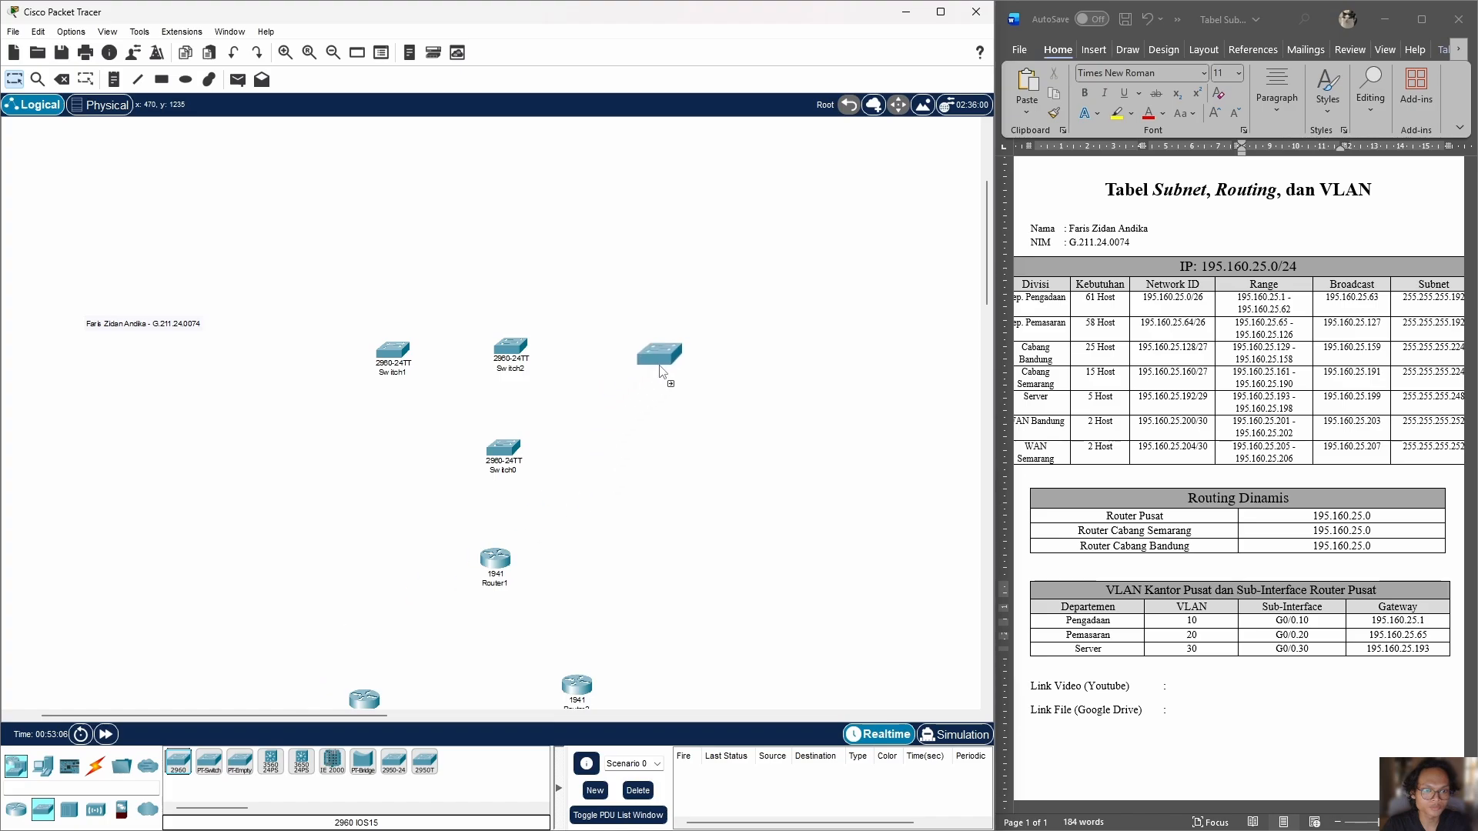
pyautogui.moveTo(638, 362); pyautogui.dragTo(636, 362)
pyautogui.scroll(1, 636, 362)
pyautogui.moveTo(512, 434); pyautogui.dragTo(521, 430)
pyautogui.moveTo(393, 438); pyautogui.dragTo(400, 427)
pyautogui.click(637, 433)
pyautogui.click(1036, 196)
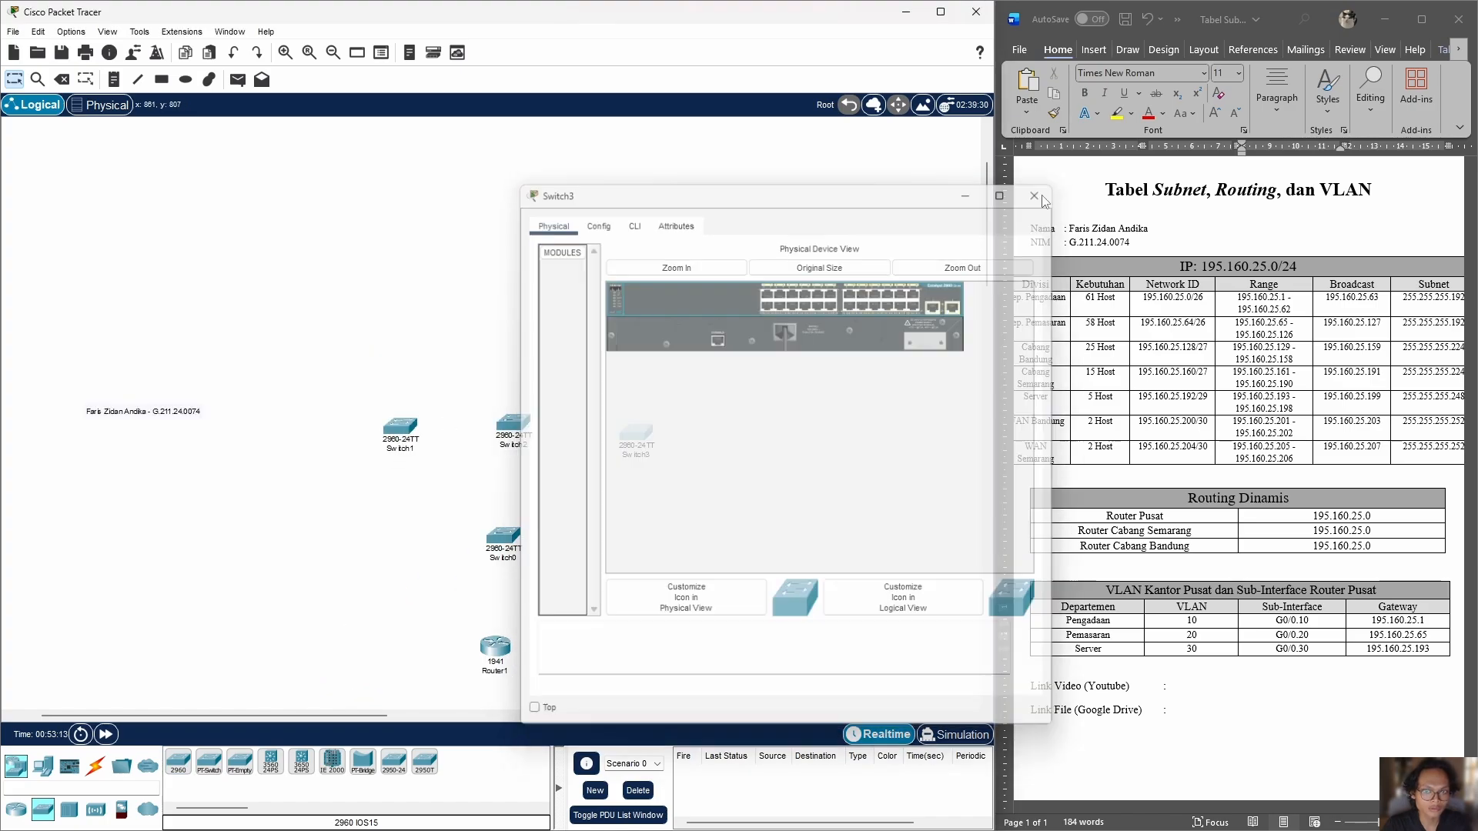
# Step: Add six PCs above the upper switches, three for the left one and three for the middle one, and spread the switches
pyautogui.click(43, 766)
pyautogui.moveTo(177, 762); pyautogui.dragTo(287, 328)
pyautogui.click(338, 317)
pyautogui.click(396, 318)
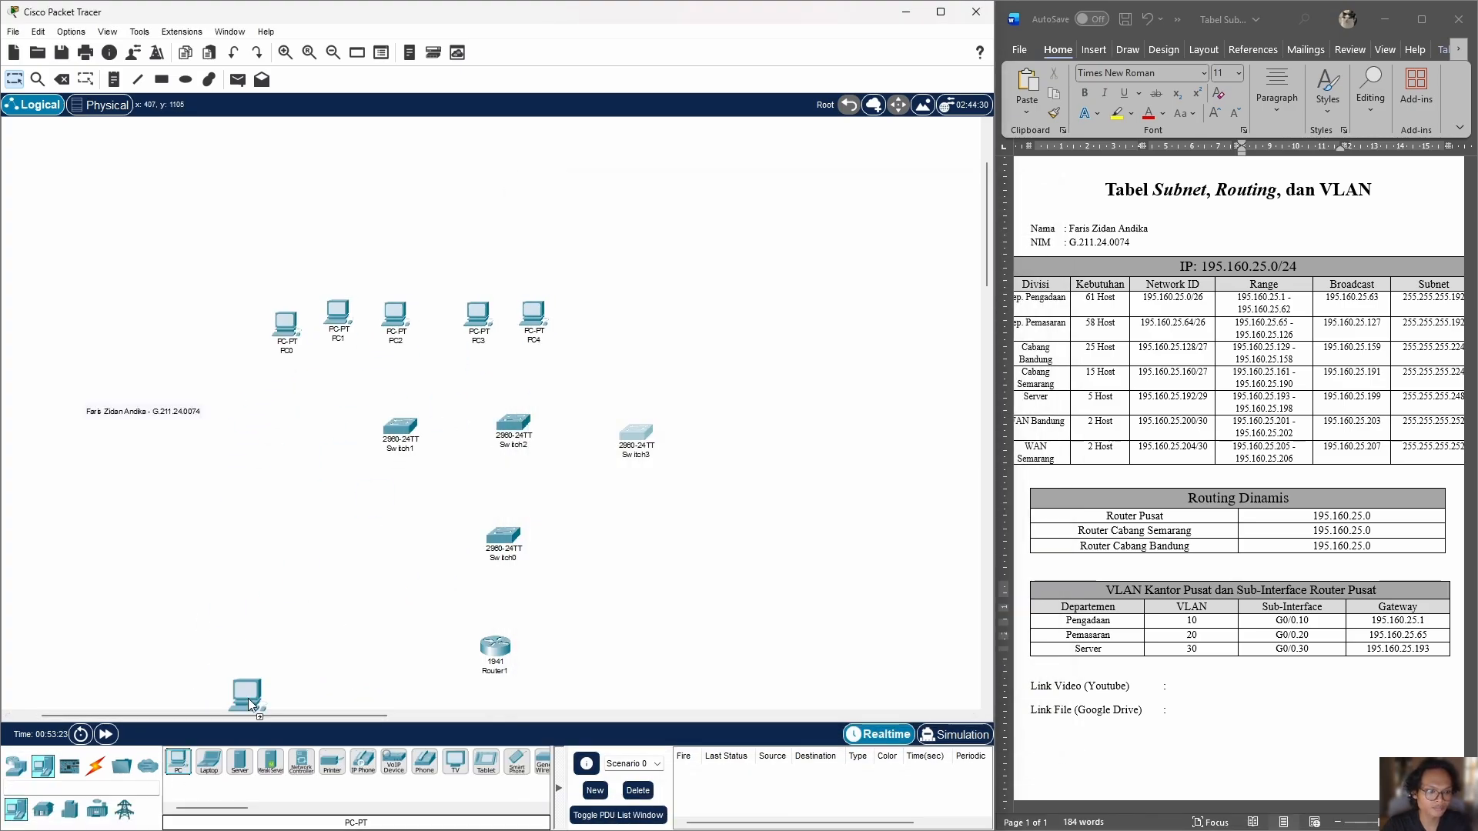
pyautogui.moveTo(248, 699); pyautogui.dragTo(590, 321)
pyautogui.moveTo(636, 432); pyautogui.dragTo(656, 430)
pyautogui.moveTo(514, 424); pyautogui.dragTo(521, 425)
# Step: Place three servers around the right-hand upper switch
pyautogui.moveTo(239, 762); pyautogui.dragTo(691, 334)
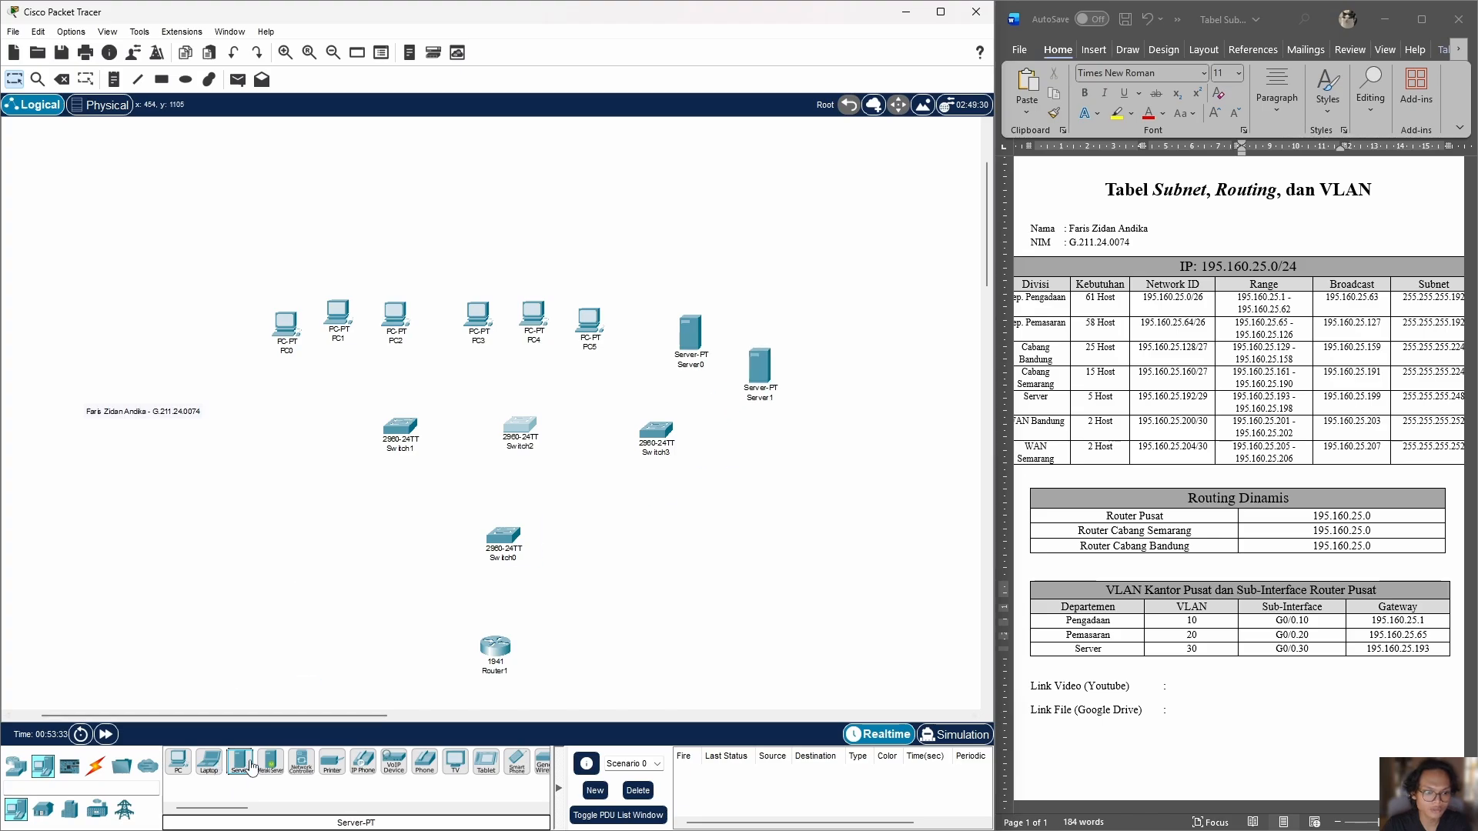
pyautogui.hotkey('ctrl', 'z')
pyautogui.moveTo(760, 366)
pyautogui.mouseDown()
pyautogui.moveTo(715, 323)
pyautogui.moveTo(749, 369)
pyautogui.mouseUp()
pyautogui.moveTo(240, 762); pyautogui.dragTo(761, 437)
# Step: Fan the three left-hand PCs out around their switch and shift the left and middle switches slightly left
pyautogui.moveTo(287, 324); pyautogui.dragTo(284, 376)
pyautogui.moveTo(338, 312); pyautogui.dragTo(383, 307)
pyautogui.scroll(-3, 623, 449)
pyautogui.scroll(3, 623, 448)
pyautogui.moveTo(520, 425); pyautogui.dragTo(513, 425)
pyautogui.moveTo(400, 426); pyautogui.dragTo(380, 426)
# Step: Move the two branch routers so they sit level with each other below the head office router
pyautogui.scroll(-3, 435, 463)
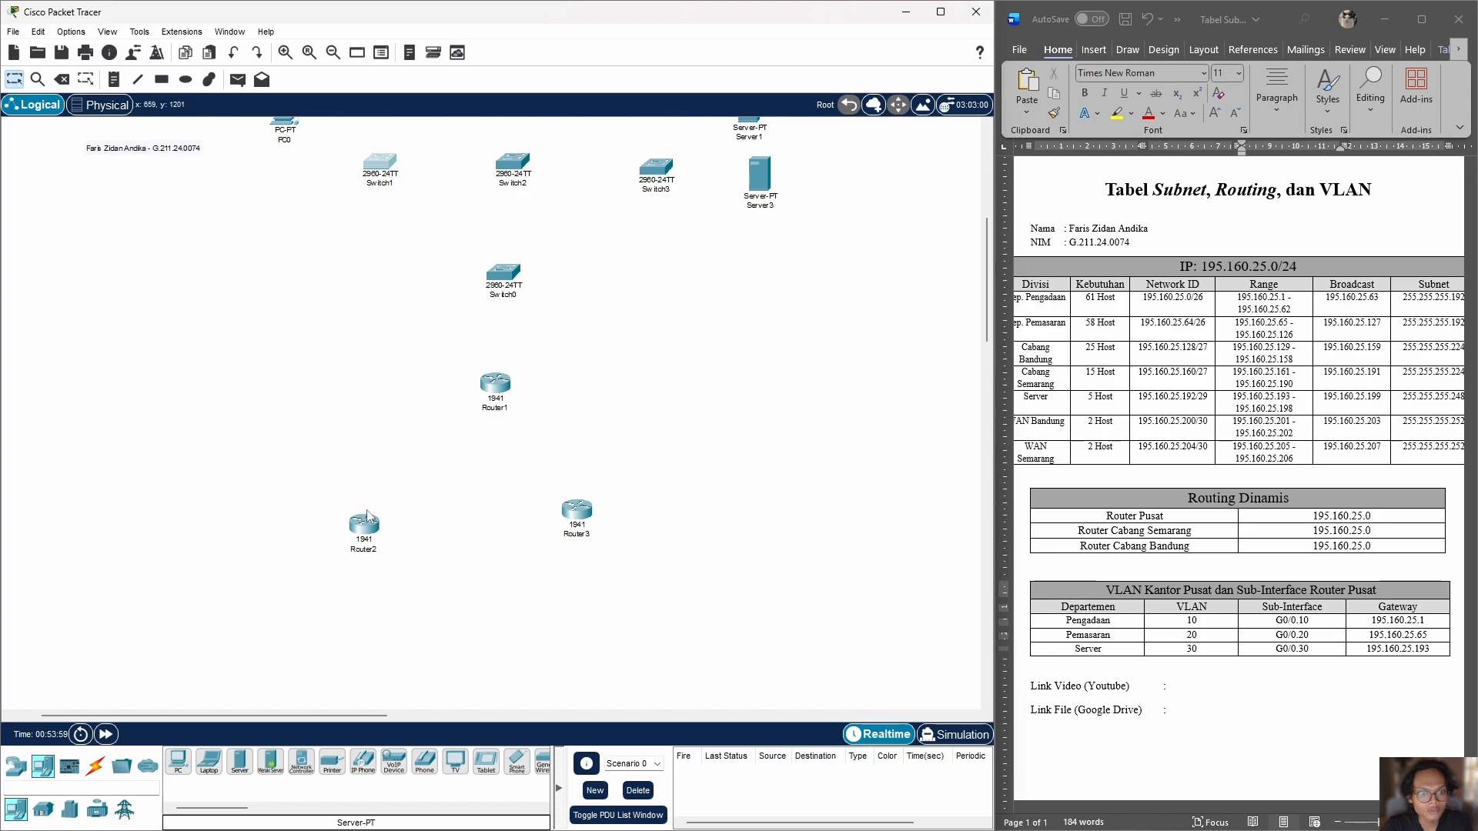
pyautogui.moveTo(373, 518); pyautogui.dragTo(403, 491)
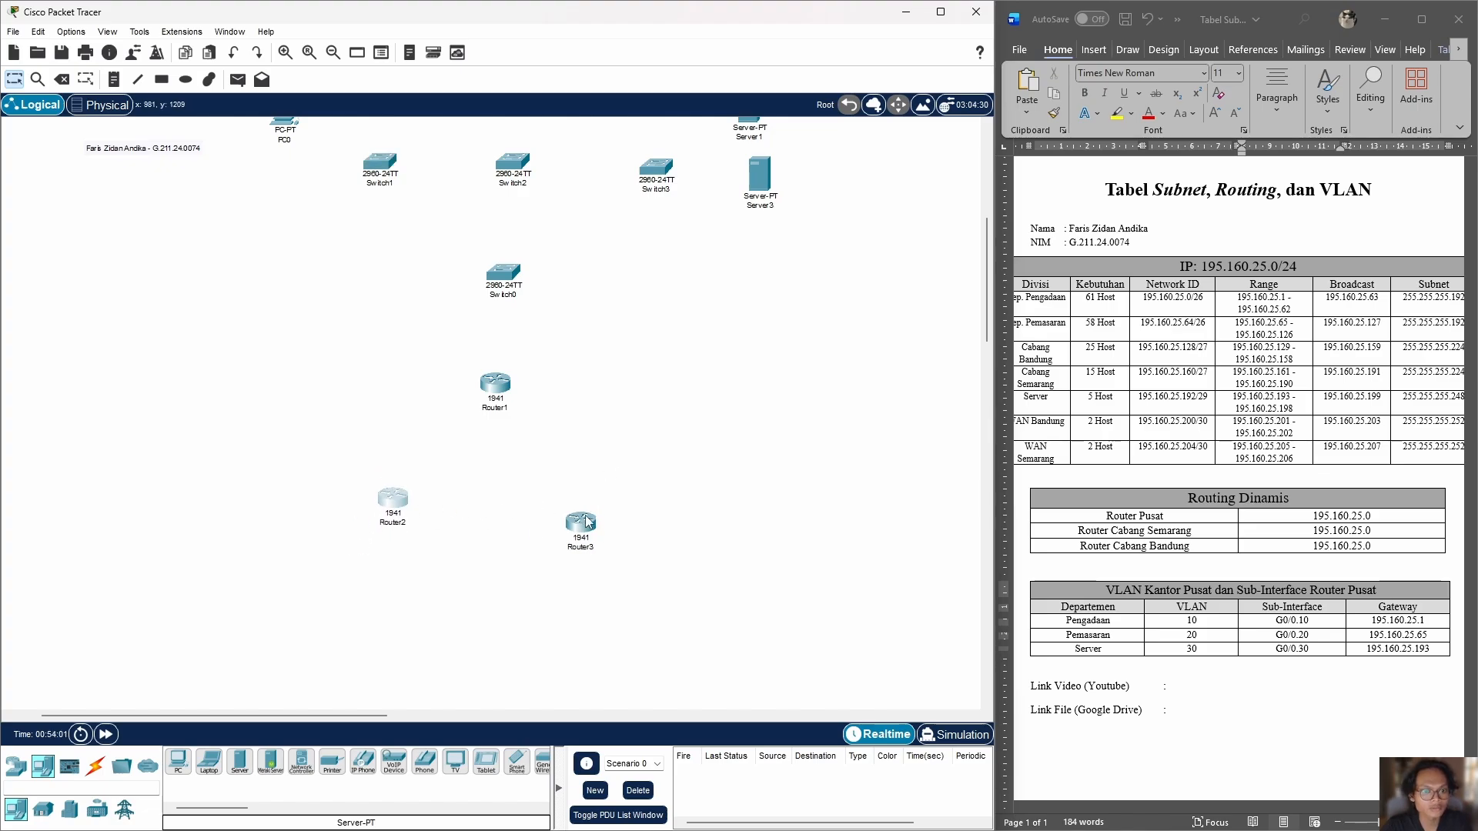
pyautogui.moveTo(563, 527); pyautogui.dragTo(576, 512)
pyautogui.scroll(-1, 575, 512)
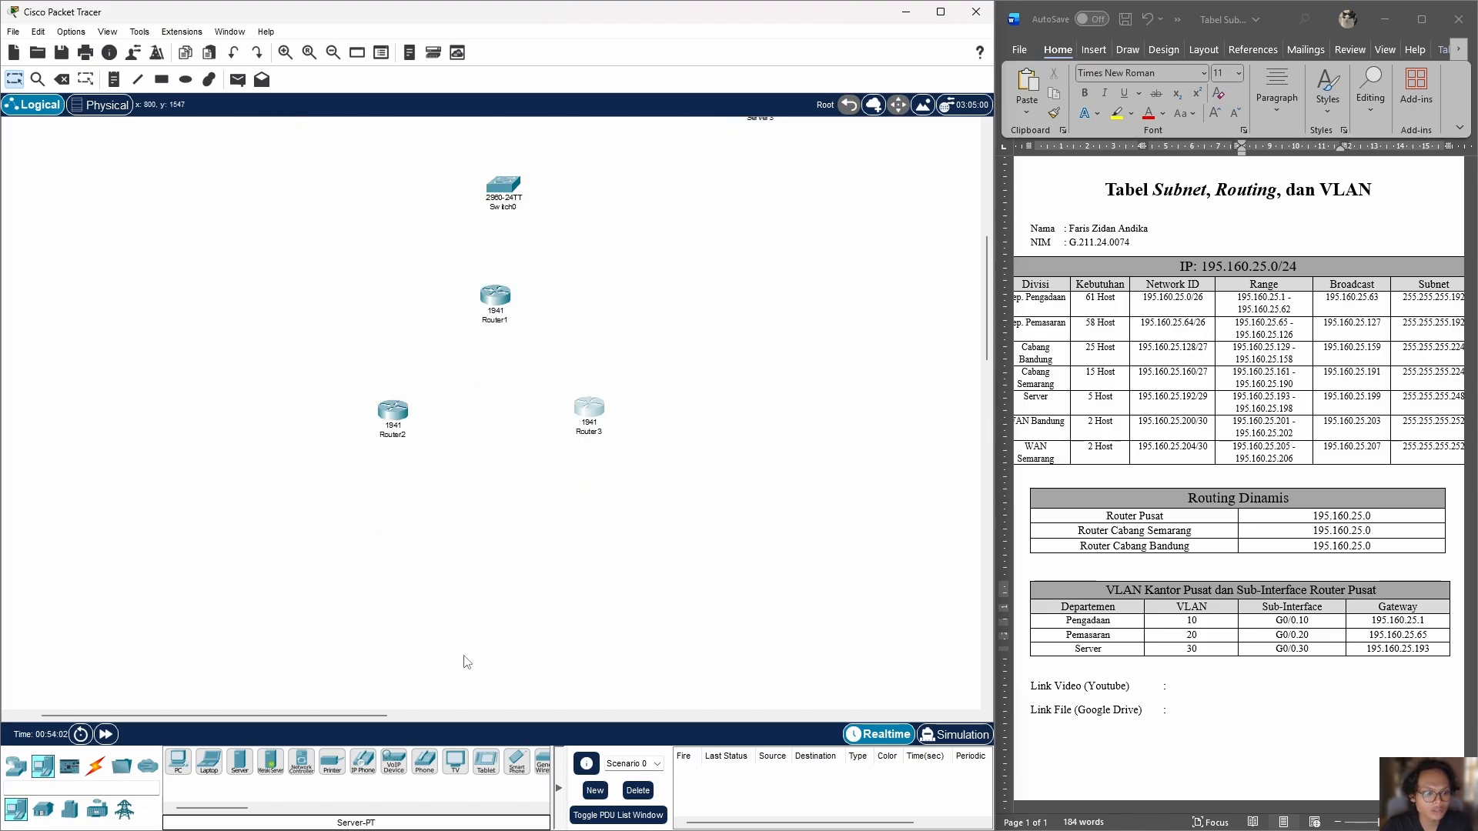
# Step: Add a 2960 switch below each of the two branch routers
pyautogui.click(42, 814)
pyautogui.click(15, 766)
pyautogui.click(43, 810)
pyautogui.moveTo(178, 762); pyautogui.dragTo(184, 435)
# Step: Place three PCs below each of the two branch switches
pyautogui.scroll(-2, 600, 558)
pyautogui.click(42, 766)
pyautogui.moveTo(178, 762); pyautogui.dragTo(345, 483)
pyautogui.moveTo(178, 762); pyautogui.dragTo(567, 486)
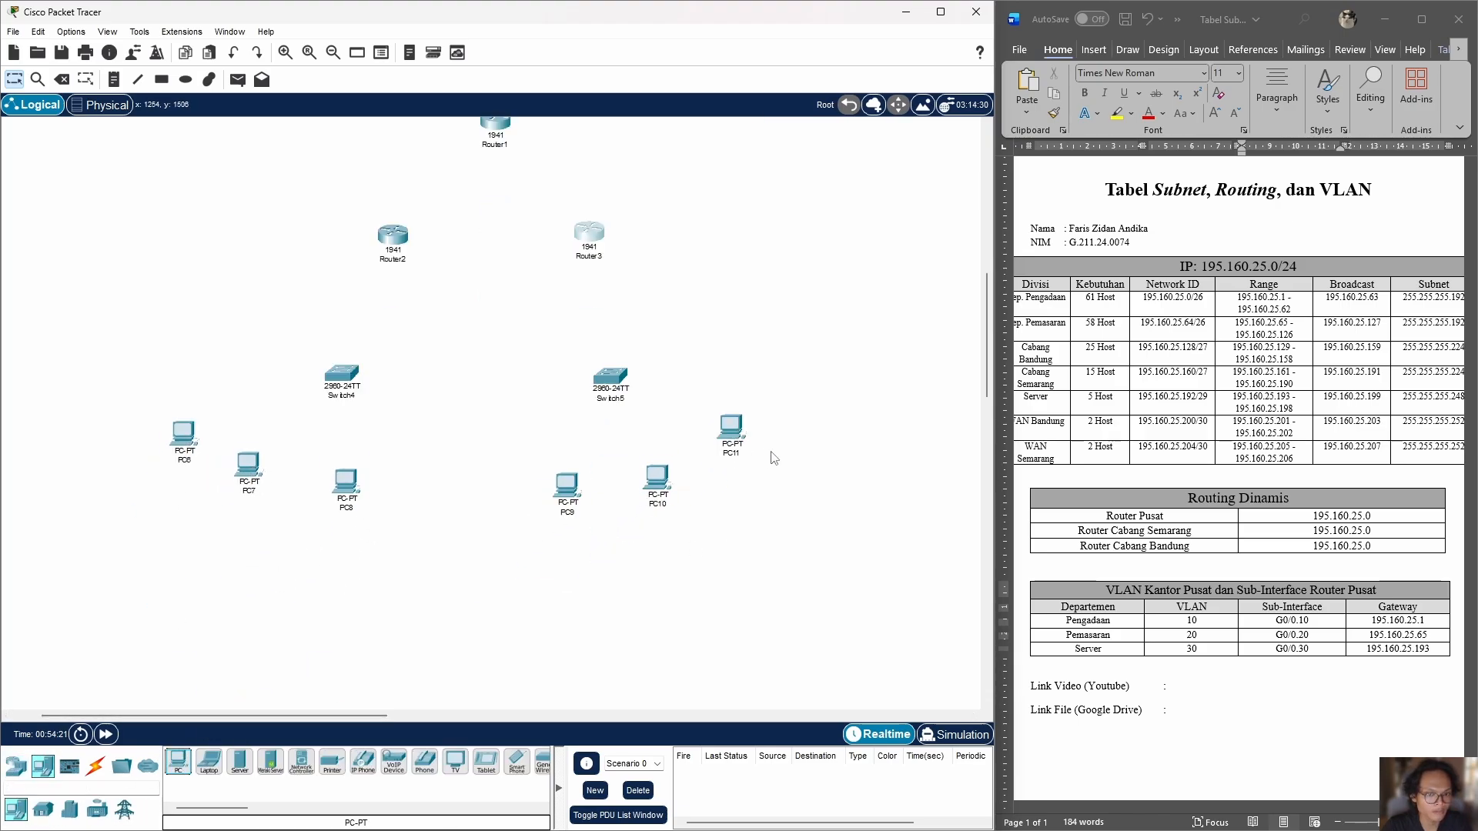
# Step: Connect the head office switch to the head office router with an automatically chosen cable
pyautogui.scroll(5, 774, 458)
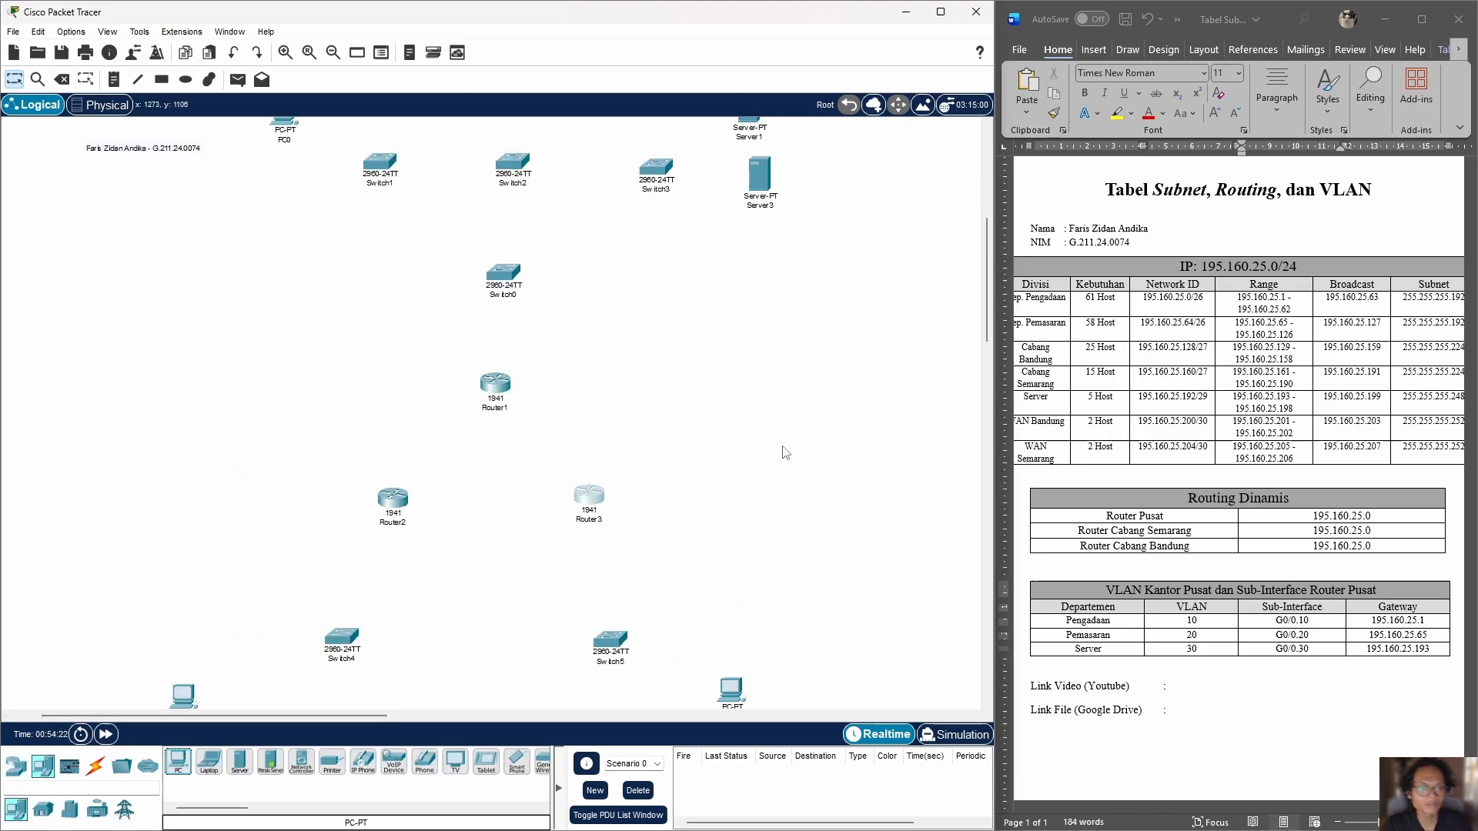
pyautogui.click(104, 764)
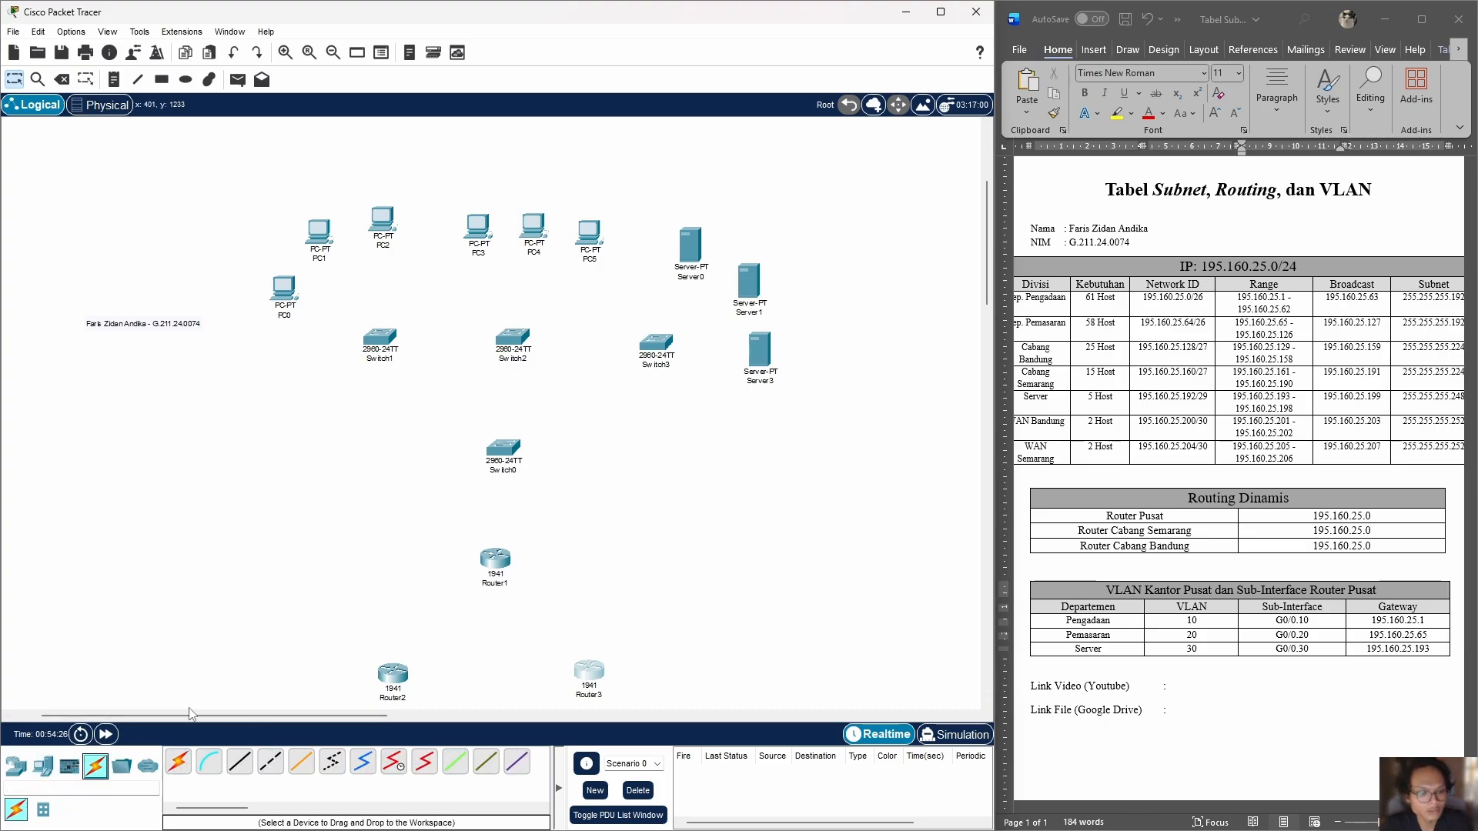
pyautogui.click(179, 762)
pyautogui.click(501, 446)
pyautogui.click(495, 558)
# Step: Link the head office switch to each of the three switches above it with automatically chosen cables
pyautogui.click(502, 447)
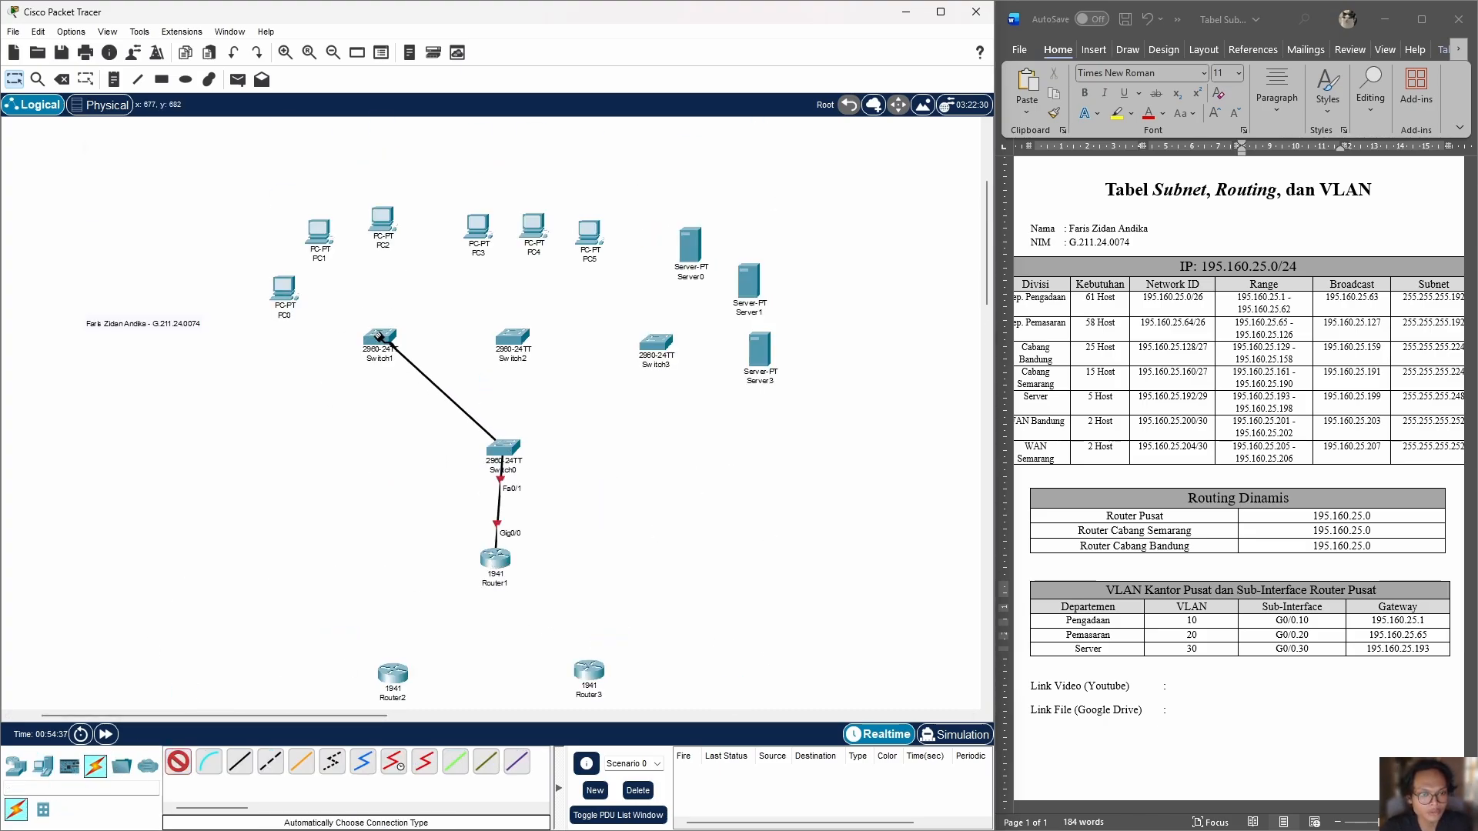
pyautogui.click(379, 336)
pyautogui.click(502, 447)
pyautogui.click(516, 339)
pyautogui.click(179, 762)
pyautogui.click(502, 446)
pyautogui.click(655, 342)
# Step: Cable the three PCs on the left to the upper-left switch using automatic connections
pyautogui.scroll(-2, 655, 343)
pyautogui.click(180, 762)
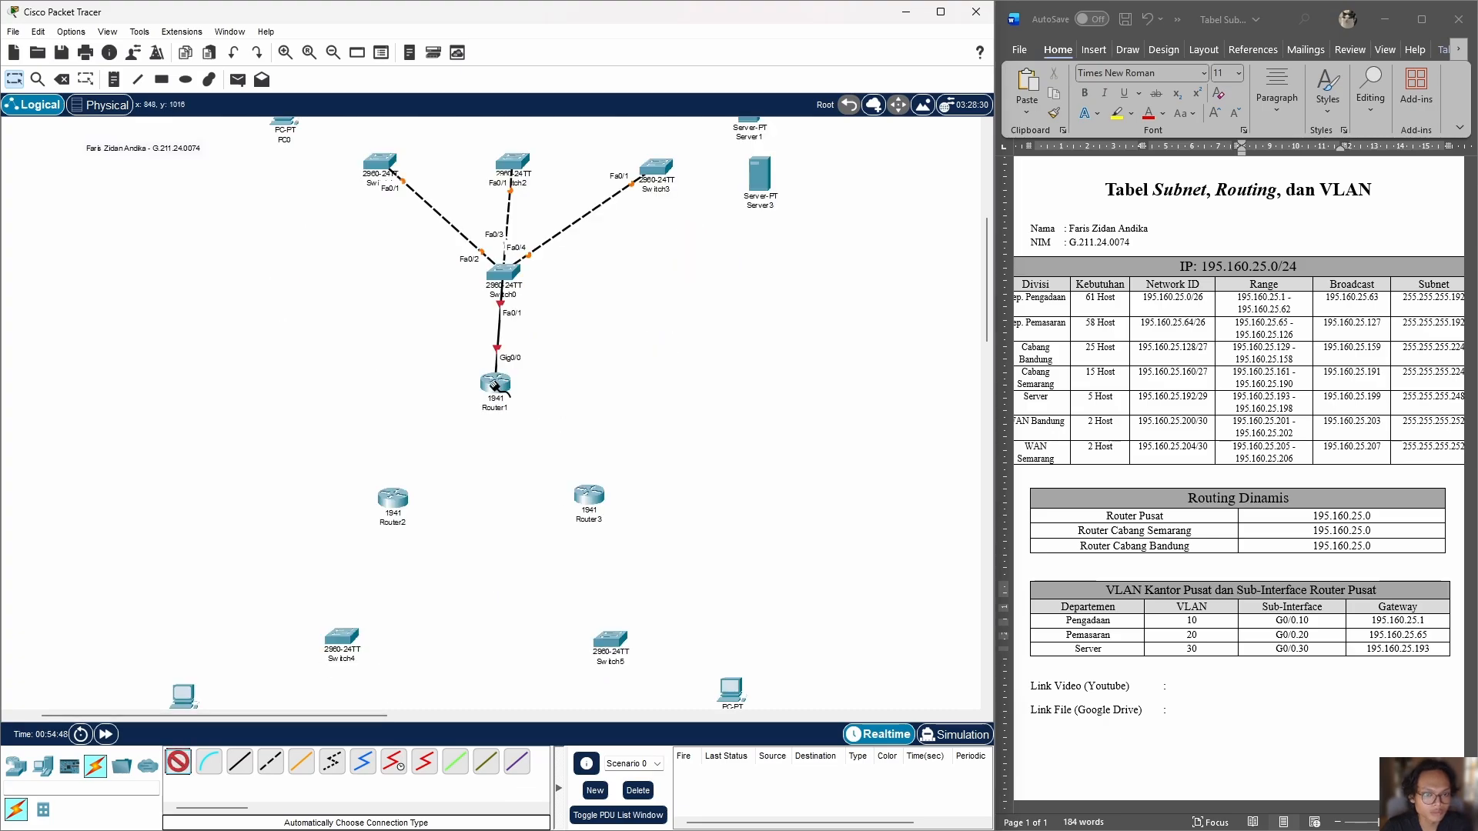
pyautogui.scroll(4, 497, 386)
pyautogui.click(379, 512)
pyautogui.click(183, 767)
pyautogui.click(380, 512)
pyautogui.click(383, 394)
# Step: Cable the PCs above the middle switch to it using automatic connections
pyautogui.click(180, 762)
pyautogui.click(512, 512)
pyautogui.click(477, 401)
pyautogui.click(179, 762)
pyautogui.click(512, 512)
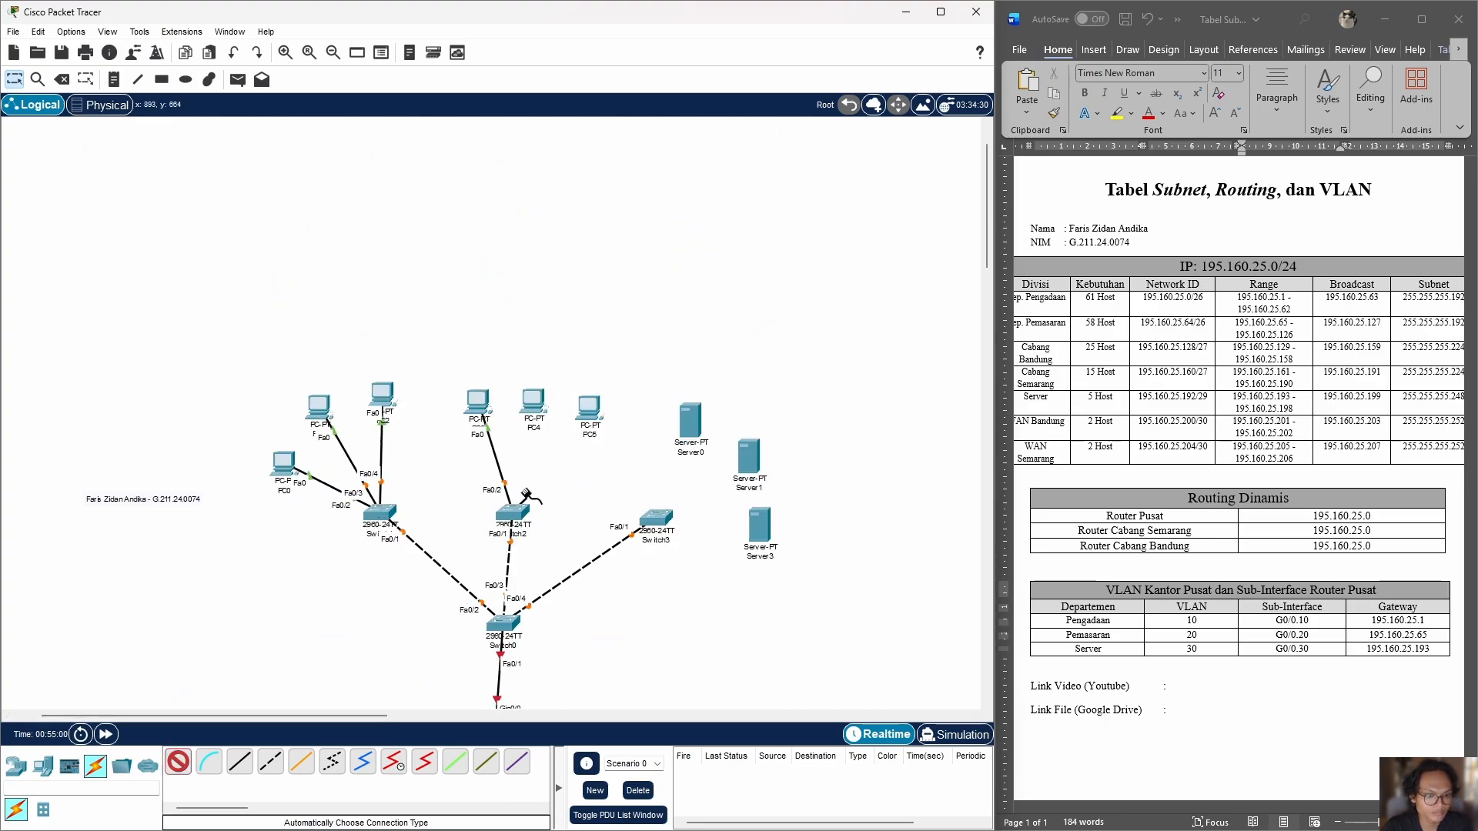
pyautogui.scroll(-5, 497, 384)
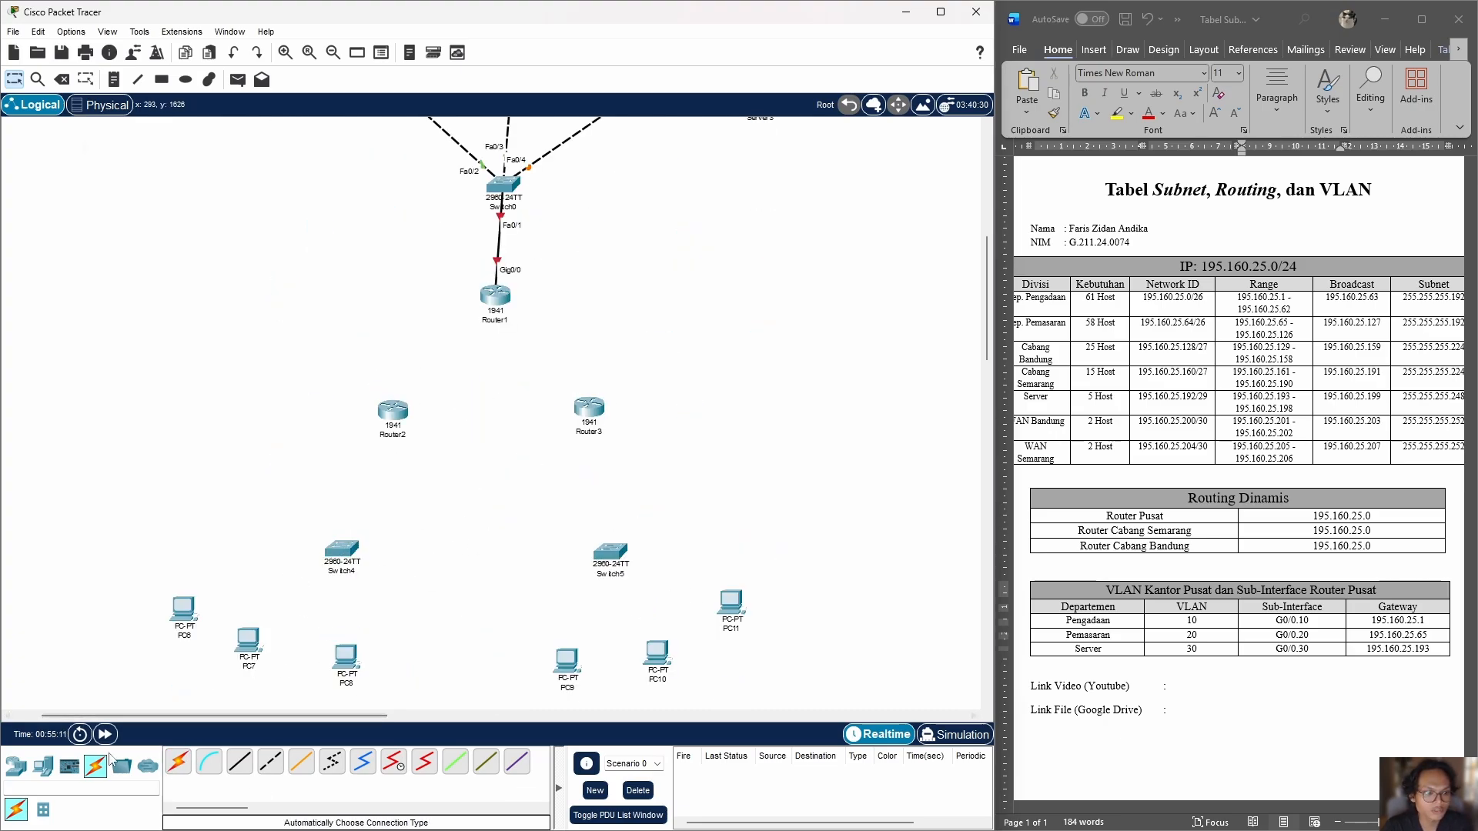
pyautogui.click(393, 762)
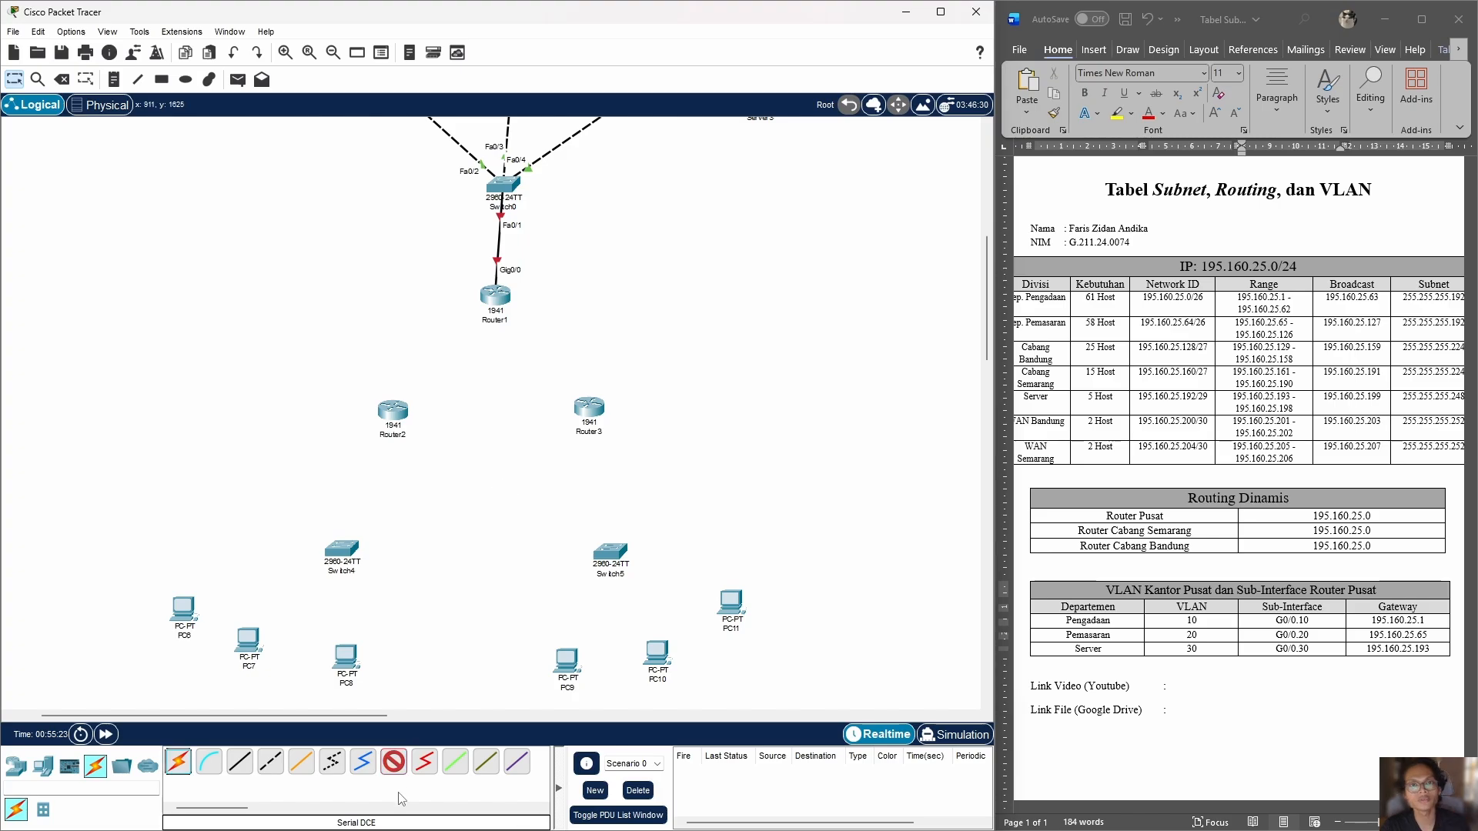
pyautogui.click(393, 762)
pyautogui.moveTo(199, 808); pyautogui.dragTo(206, 821)
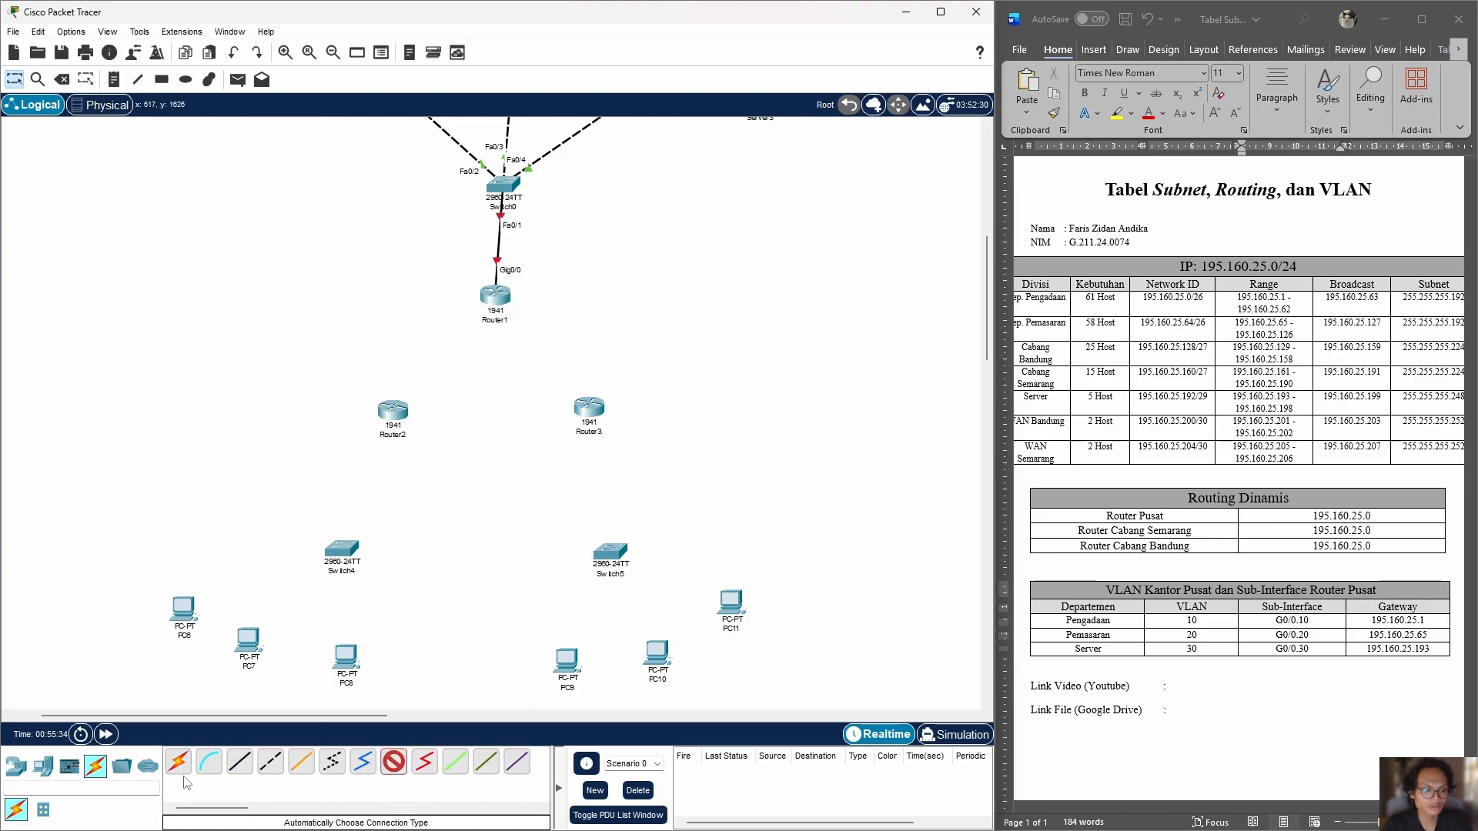
pyautogui.click(16, 766)
pyautogui.click(96, 766)
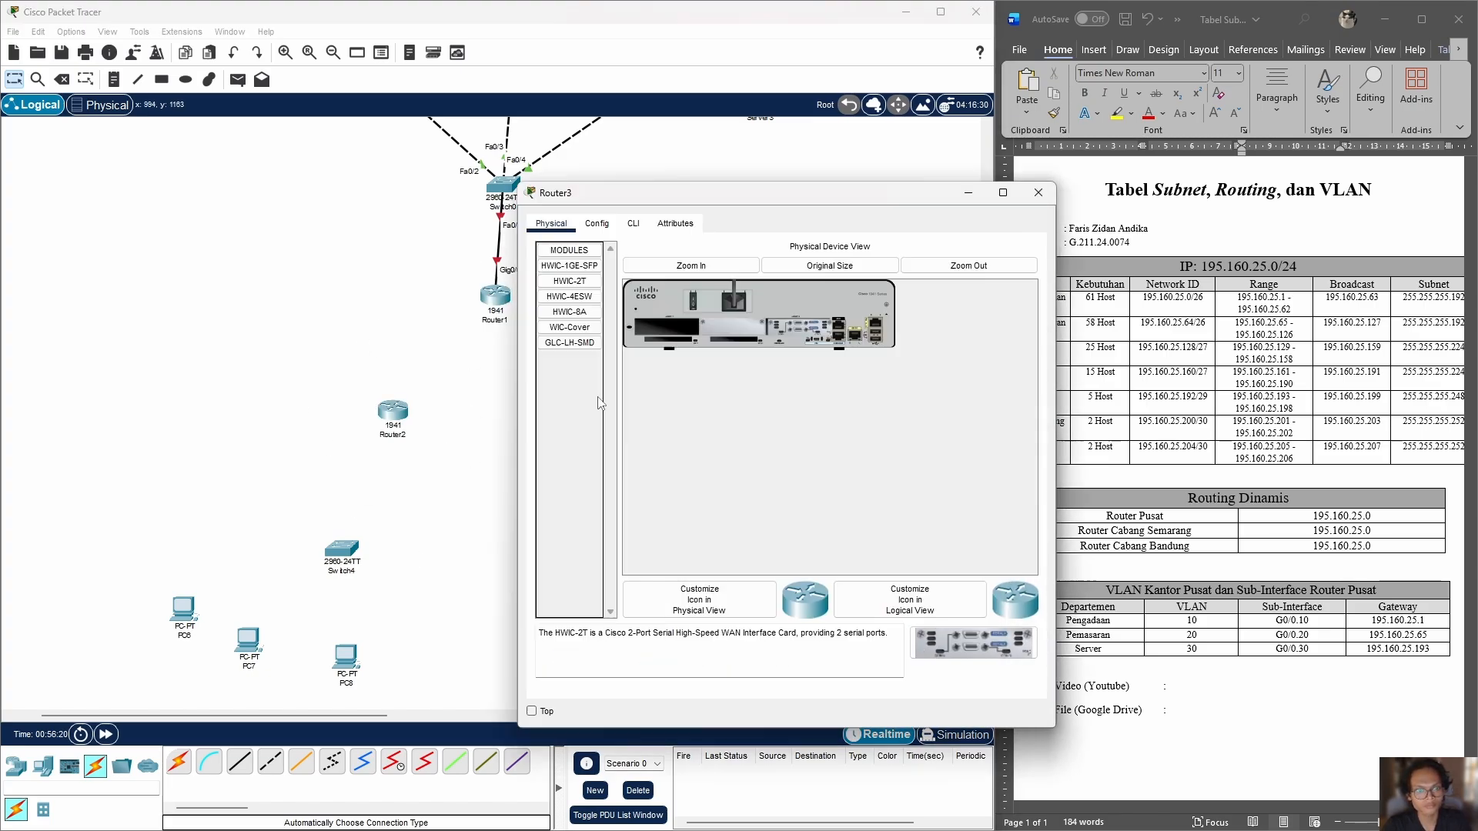
# Step: Connect the head office router's Serial0/0/0 and Serial0/0/1 to Serial0/0/0 of the left and right branch routers with Serial DCE cables
pyautogui.click(393, 762)
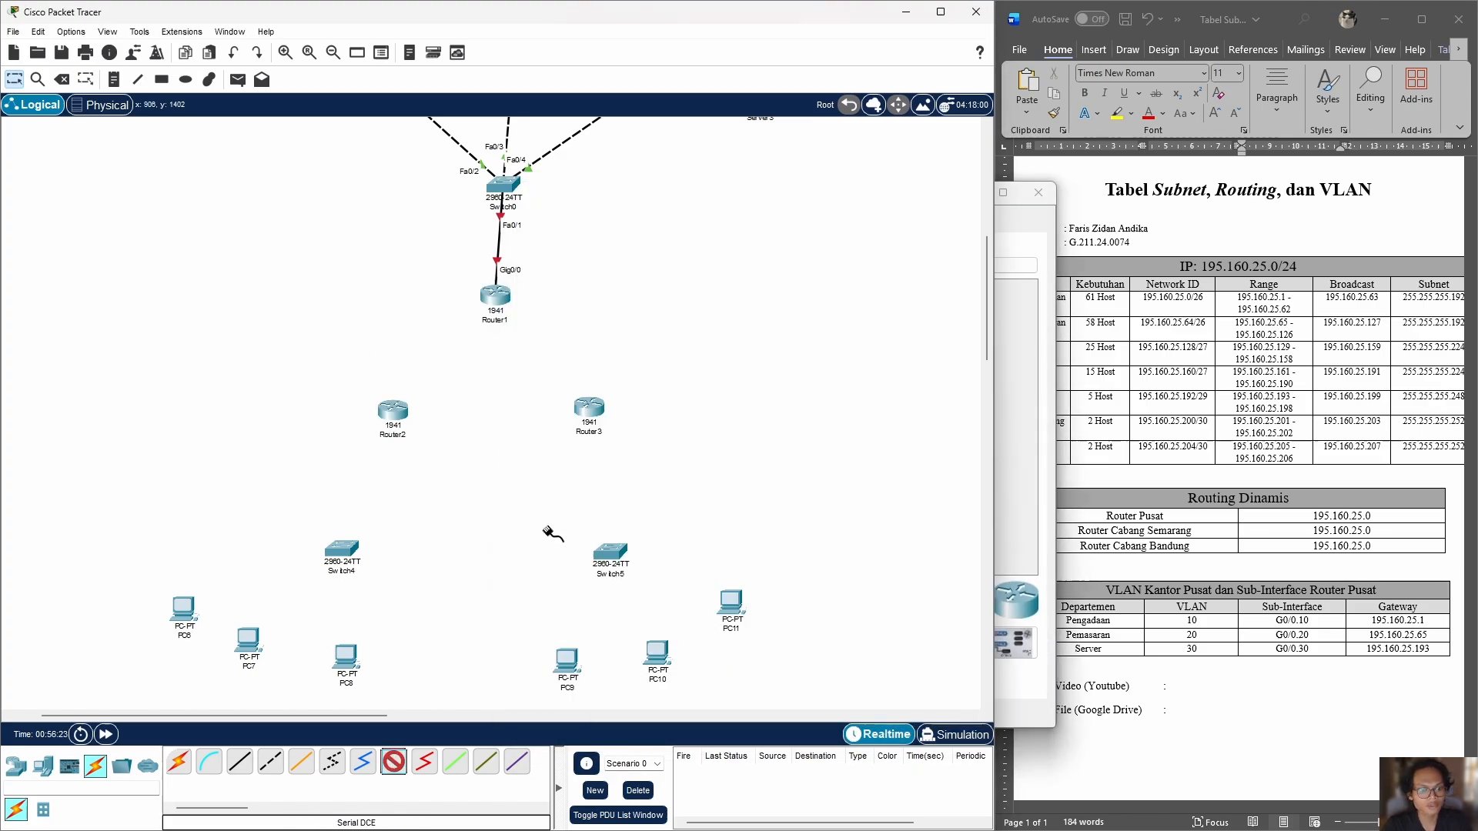
pyautogui.click(494, 295)
pyautogui.click(531, 363)
pyautogui.click(393, 411)
pyautogui.click(431, 485)
pyautogui.click(495, 295)
pyautogui.click(531, 381)
pyautogui.click(585, 407)
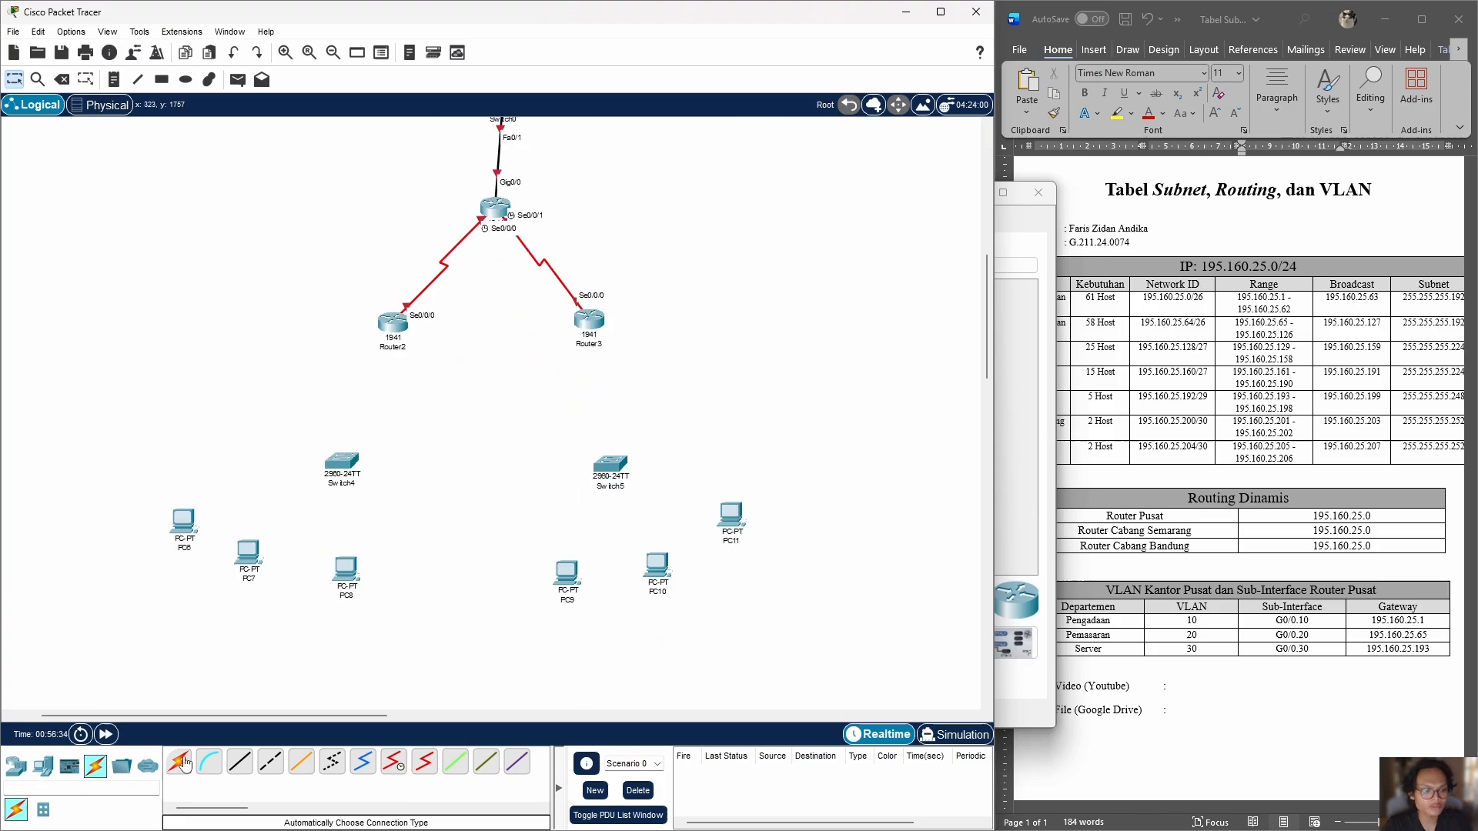
# Step: Connect each branch router to the switch below it with an automatically chosen cable
pyautogui.click(178, 762)
pyautogui.click(392, 322)
pyautogui.click(341, 462)
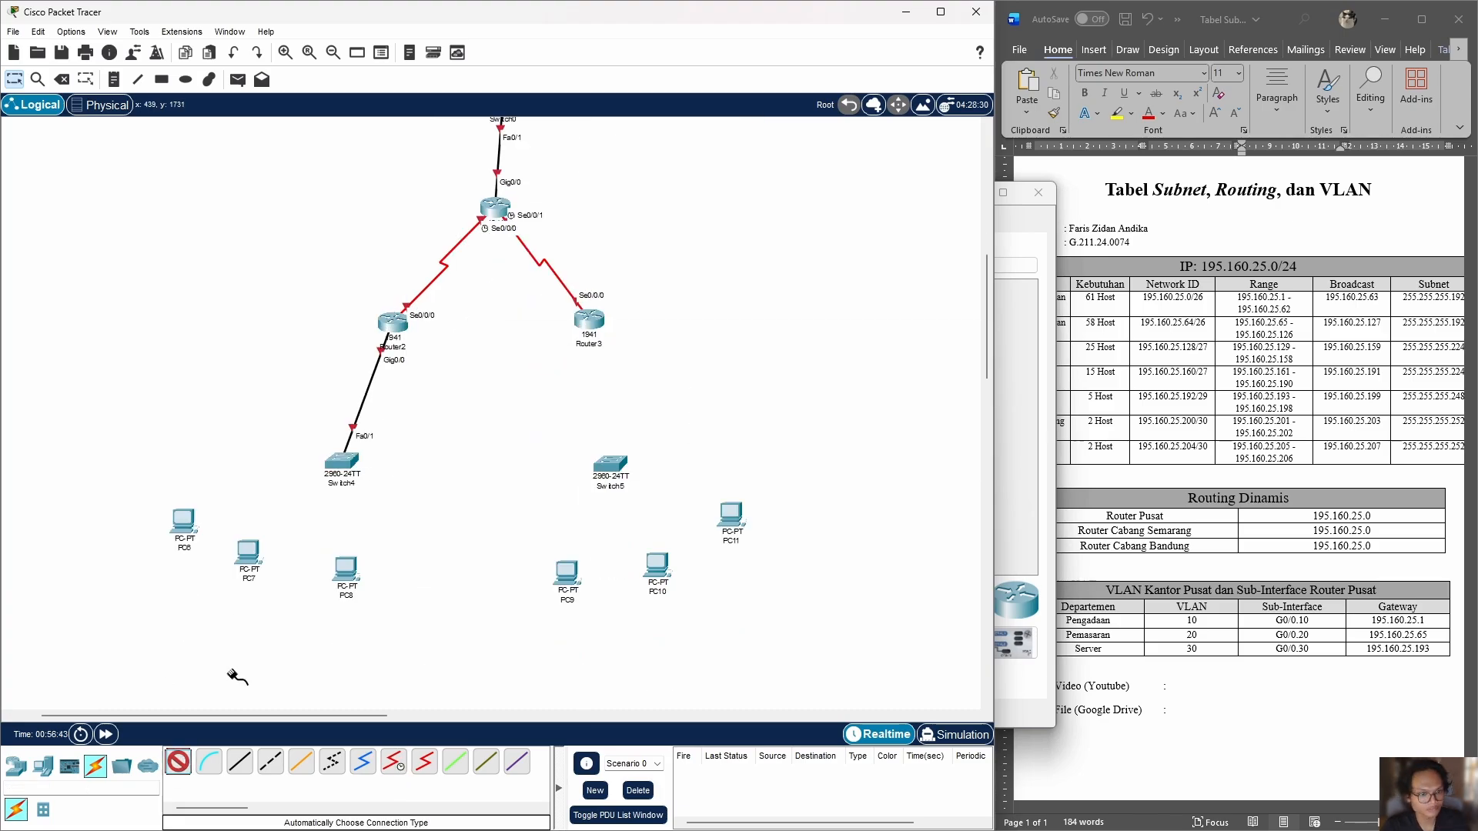
pyautogui.click(588, 319)
pyautogui.click(610, 464)
# Step: Cable the PCs of the left branch to their switch using automatic connections
pyautogui.click(178, 762)
pyautogui.click(343, 462)
pyautogui.click(183, 521)
pyautogui.click(178, 762)
pyautogui.click(341, 462)
pyautogui.click(247, 552)
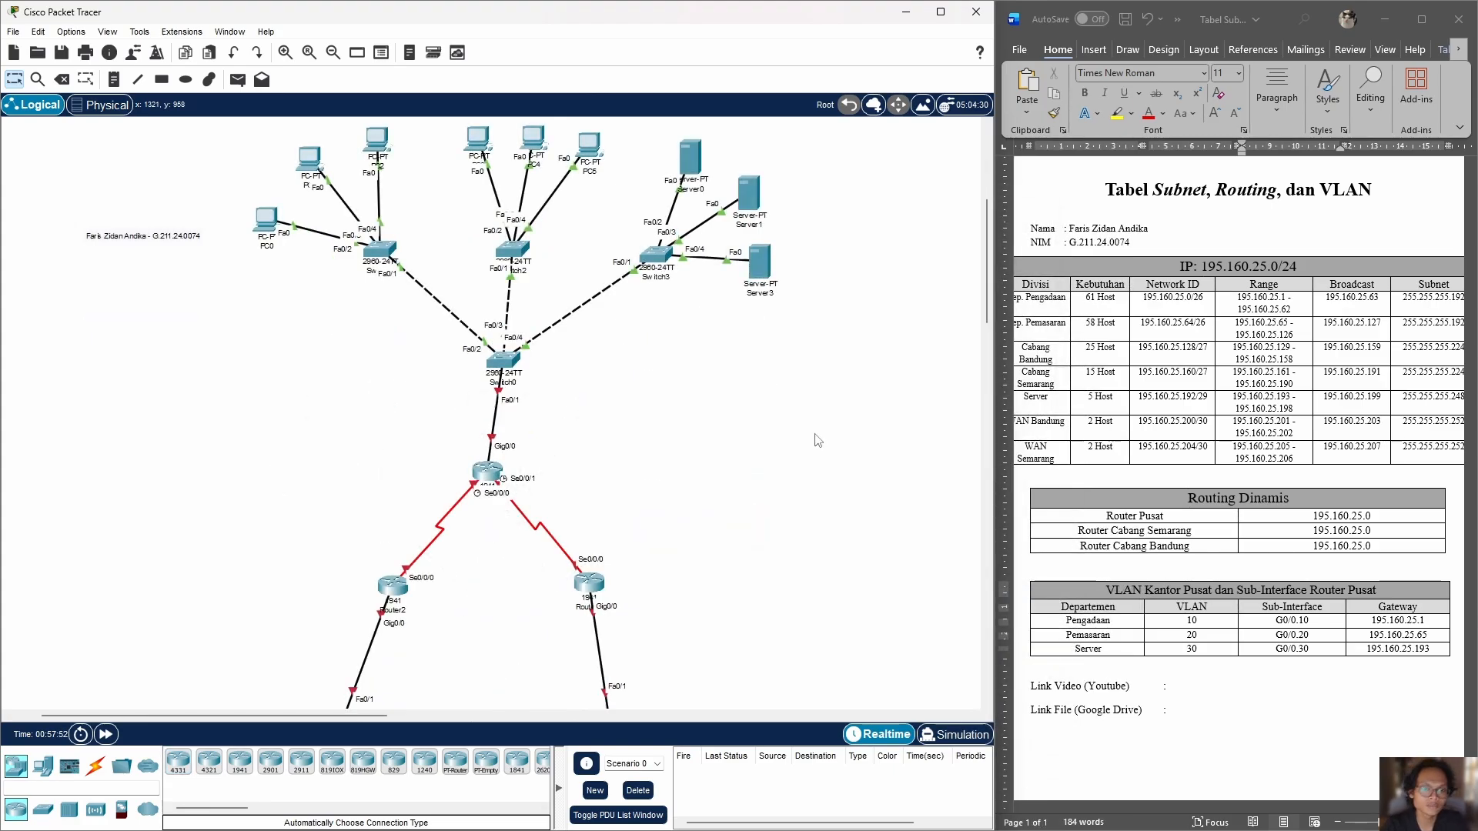
# Step: Set the head office router's display name to "Router Pusat: Gig0/0.10: 195.160.25.1; Gig0/0.20: 195.160.25.65;"
pyautogui.click(487, 471)
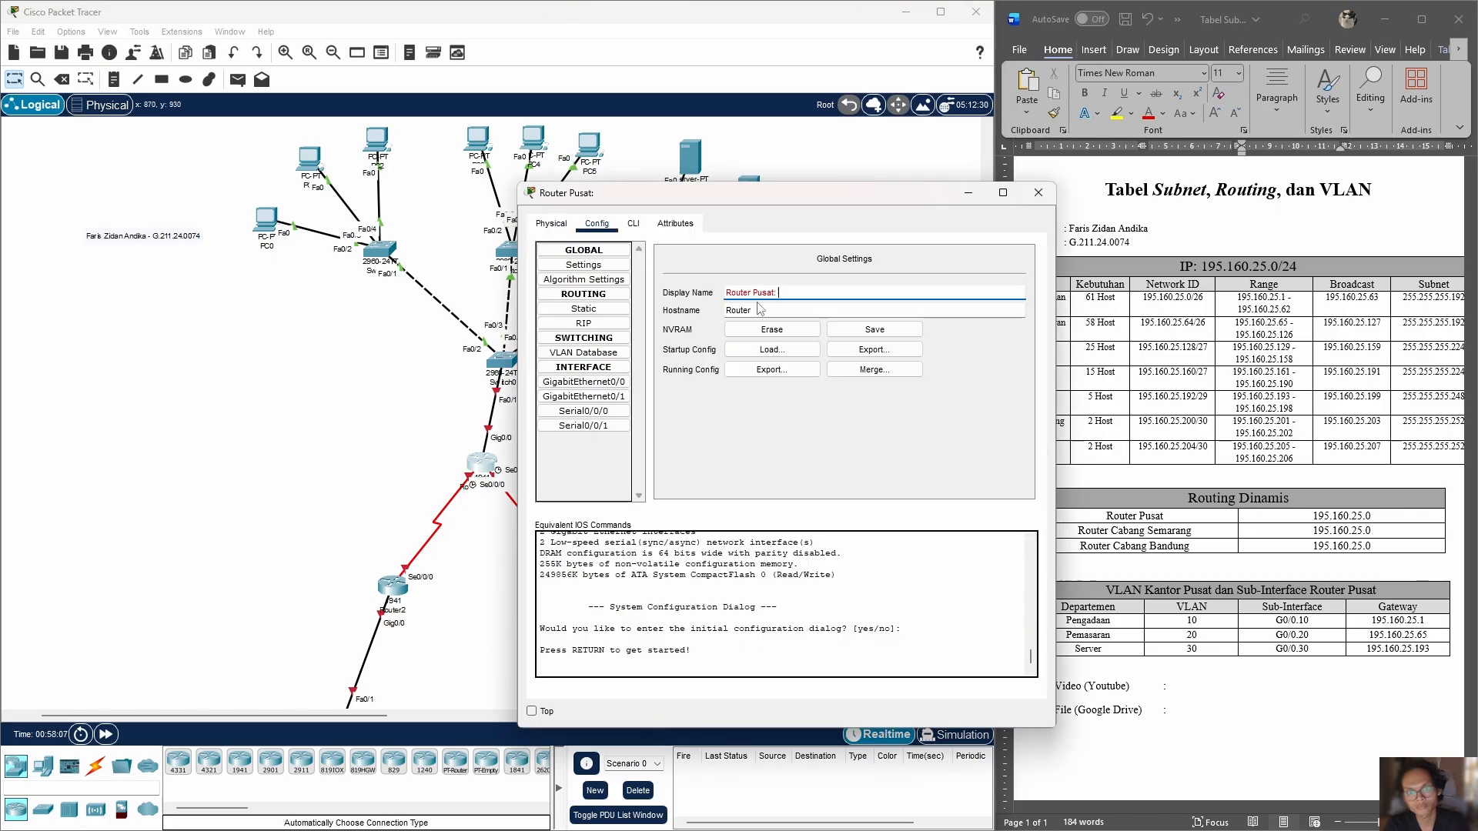
pyautogui.write('Gig0/0.10: 195.160')
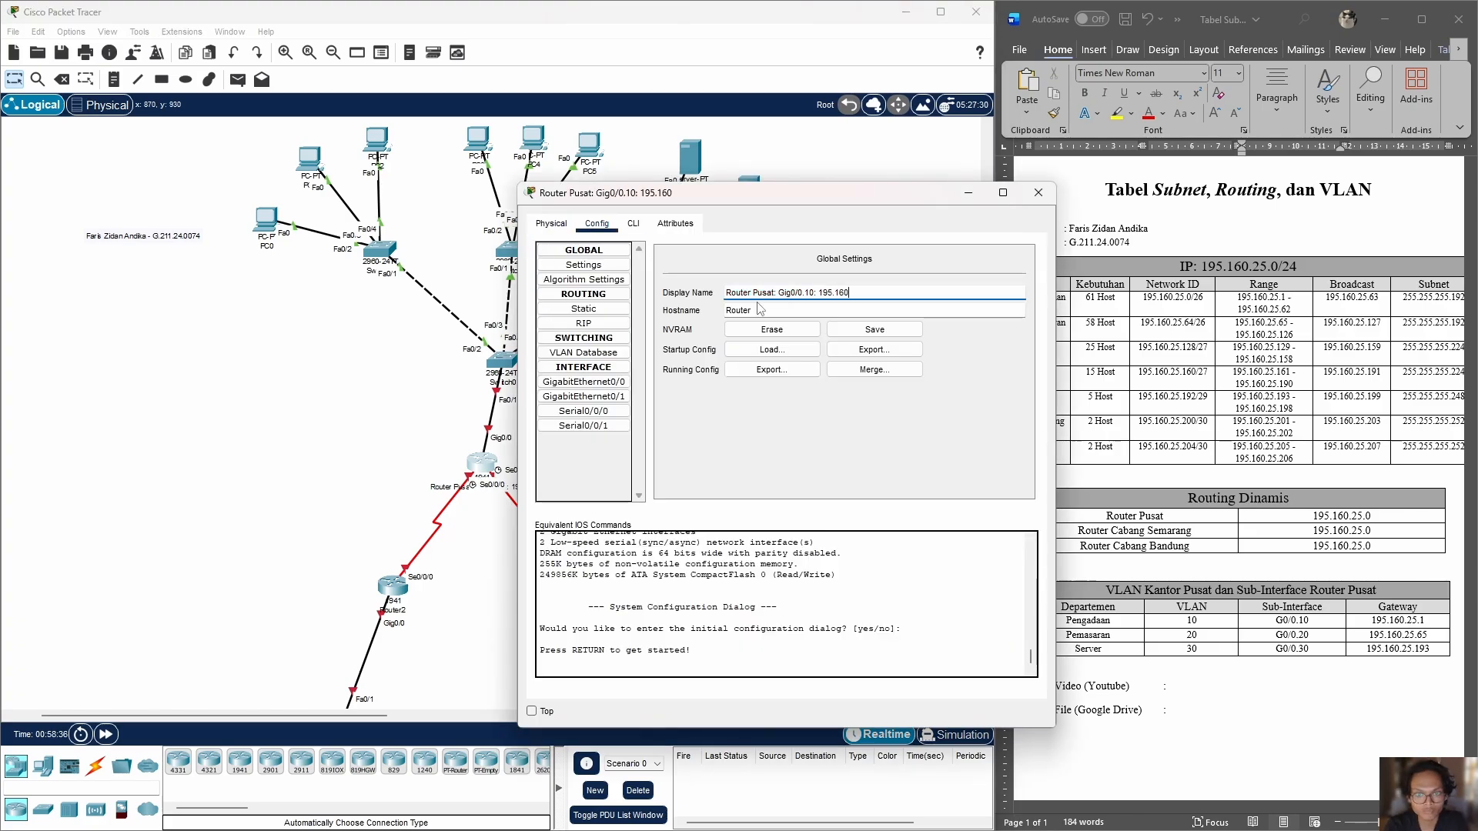
pyautogui.write('.25.1; Gig0/0.20: 195.160.25.65; Gig0/0.')
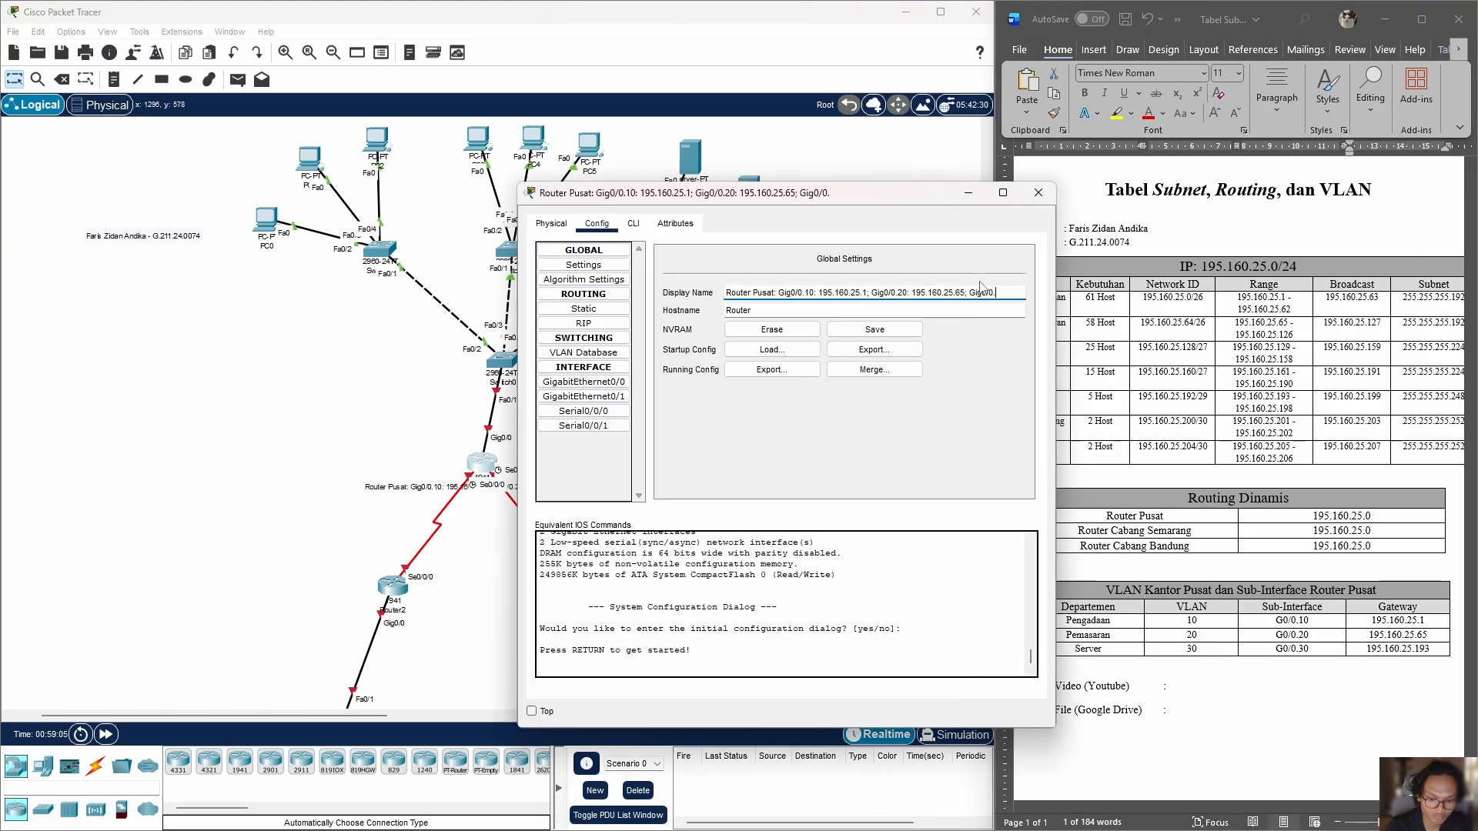
pyautogui.write('30: 195.160.25.193; Se0/0/0:')
# Step: Extend the head office router's display name with Gig0/0.30: 195.160.25.193, Se0/0/0: 195.160.25.202 and Se0/0/1: 195.160.25.206
pyautogui.moveTo(942, 196); pyautogui.dragTo(714, 201)
pyautogui.write('195.160.25.')
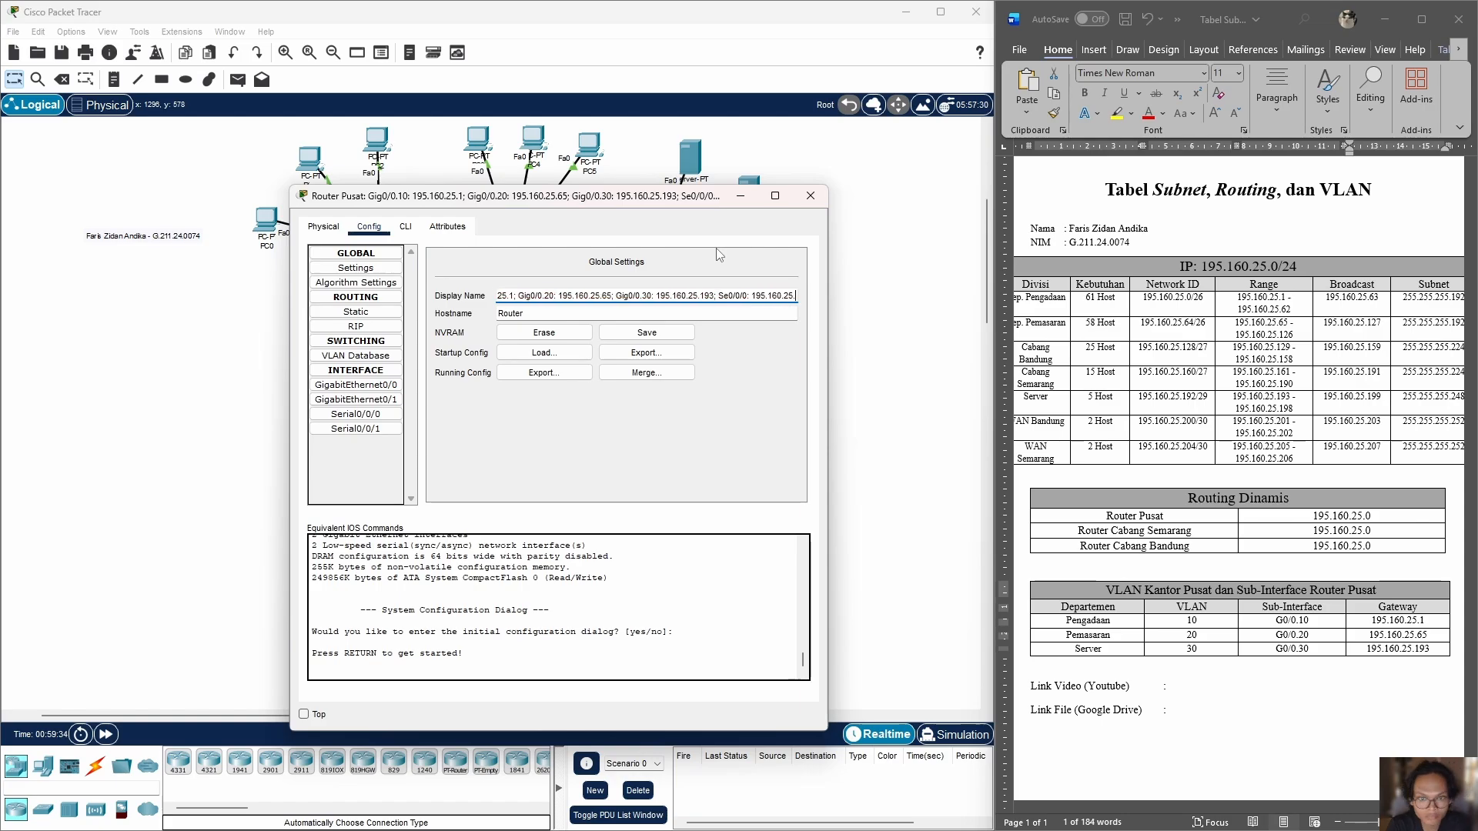
pyautogui.write('202; Se0/0/1: 195.160.25.206')
pyautogui.moveTo(538, 195); pyautogui.dragTo(996, 213)
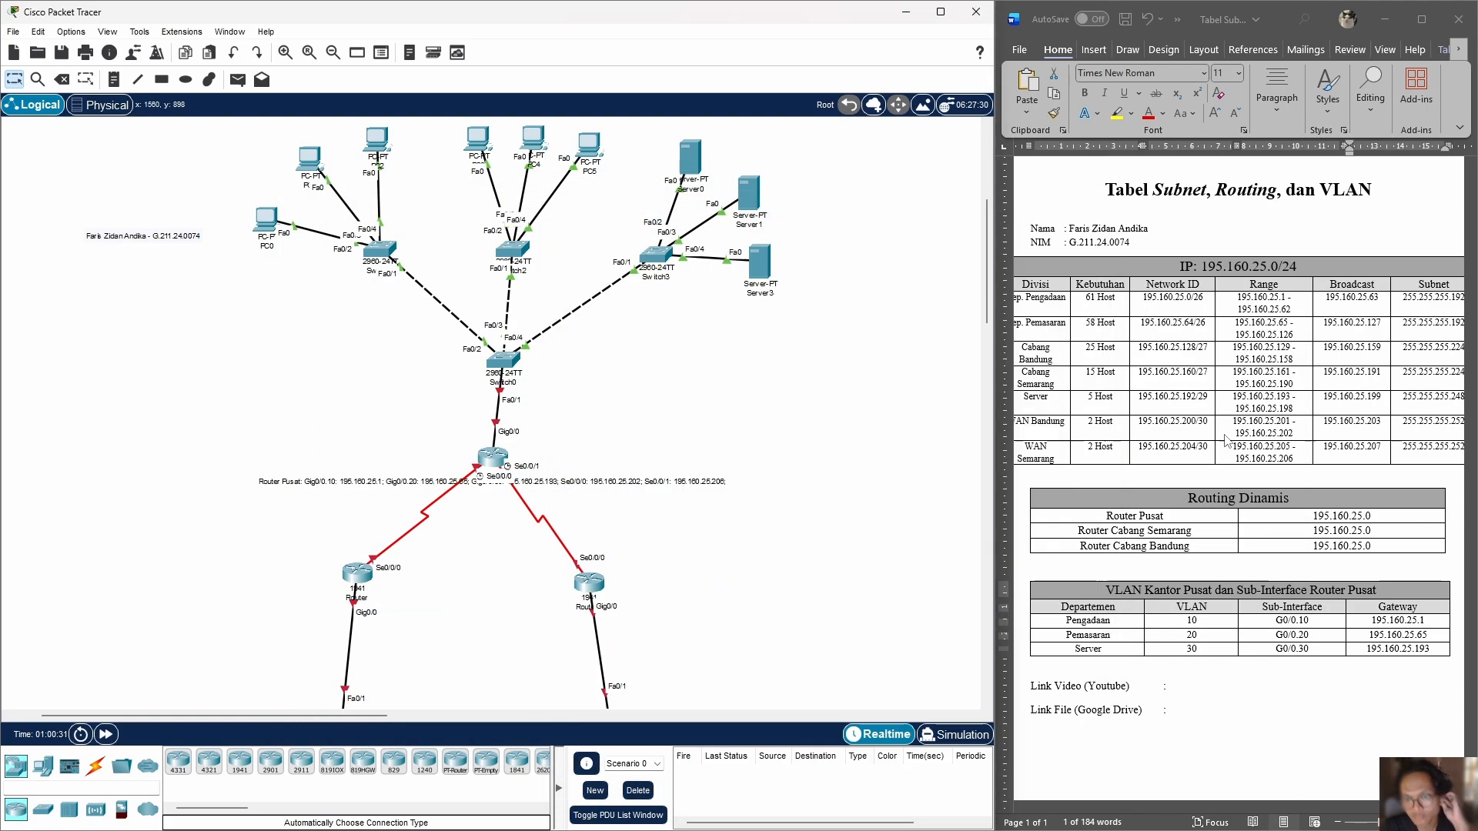
# Step: Label the left branch router "Router Bandung: Se0/0/0: 195.160.25.201; Gig0/0: 195.160.25.129;"
pyautogui.click(356, 598)
pyautogui.write('Bandung')
pyautogui.doubleClick(385, 601)
pyautogui.write(': Se0/0/0:')
pyautogui.click(1264, 422)
pyautogui.doubleClick(354, 600)
pyautogui.click(432, 611)
pyautogui.write('195.160.25.201; Gig')
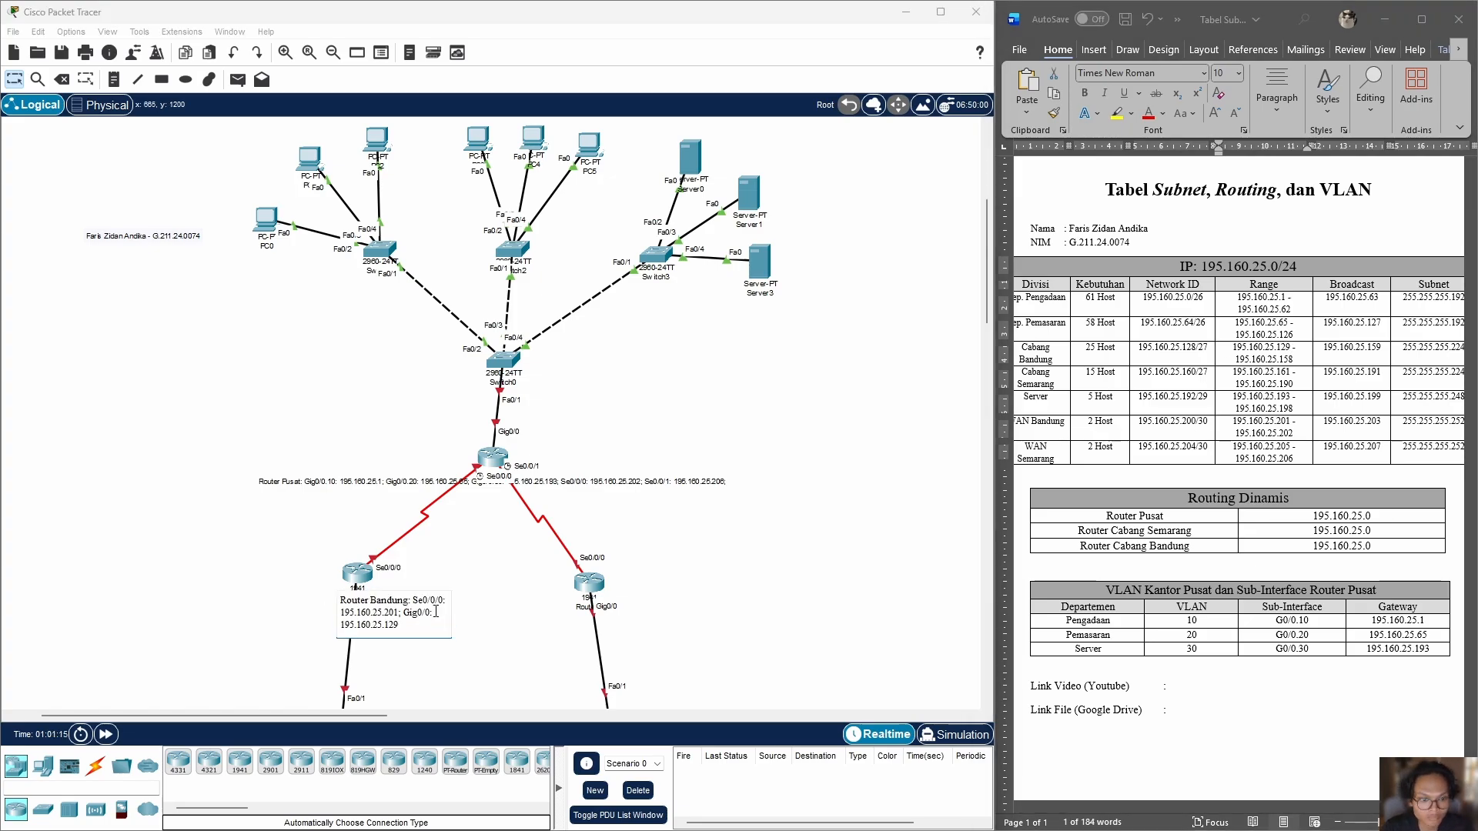
# Step: Label the right branch router "Router Semarang: Se0/0/0: 195.160.25.205; Gig0/0: 195.160.25.161;", copying the addresses from the subnet table
pyautogui.scroll(-3, 611, 433)
pyautogui.click(611, 432)
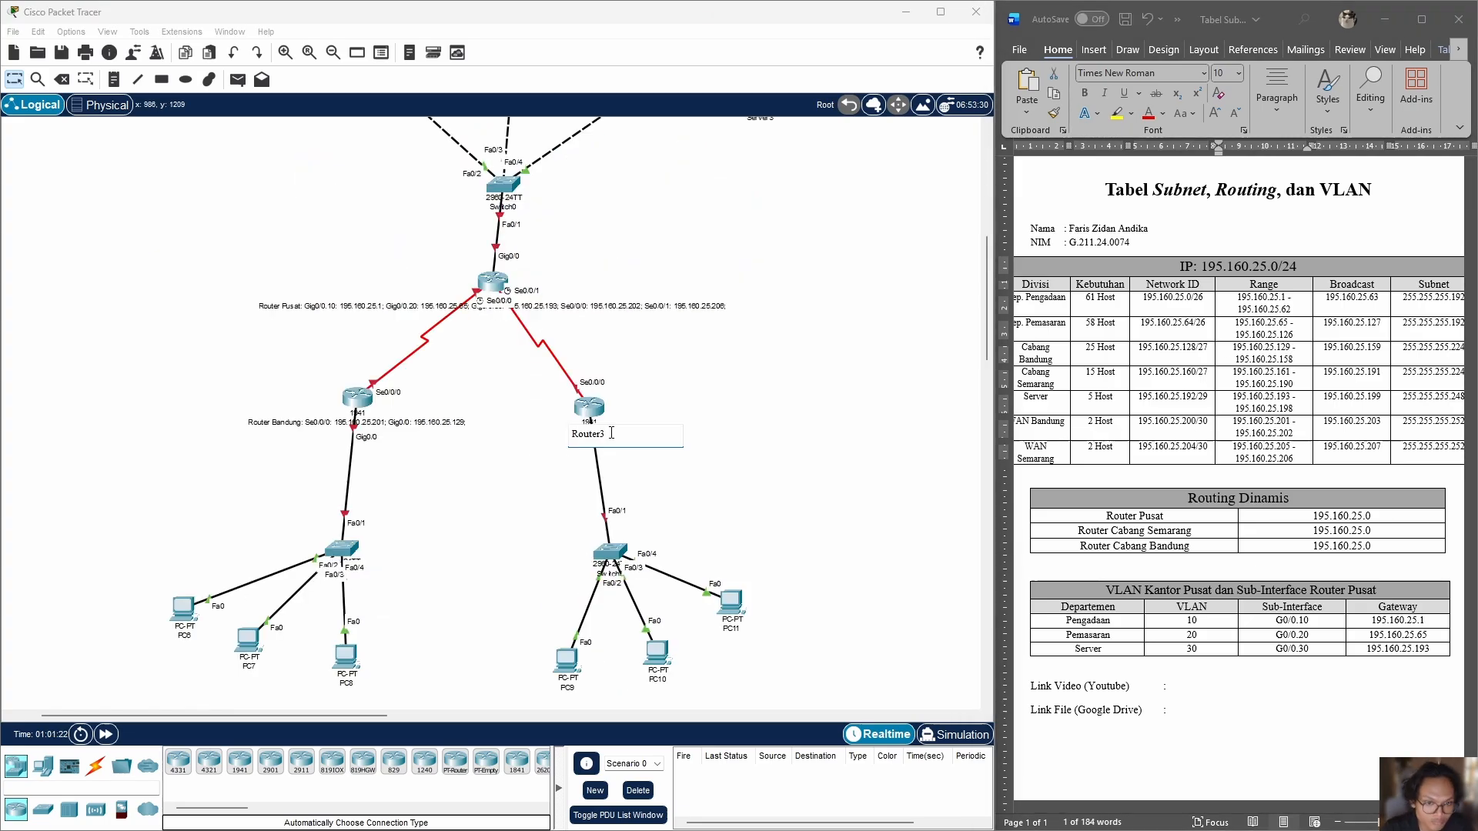
pyautogui.write(':')
pyautogui.moveTo(1233, 372); pyautogui.dragTo(1290, 372)
pyautogui.moveTo(1233, 447); pyautogui.dragTo(1290, 448)
pyautogui.hotkey('ctrl', 'c')
pyautogui.click(608, 433)
pyautogui.hotkey('ctrl', 'v')
pyautogui.write('; Gig0/0:')
pyautogui.click(1261, 384)
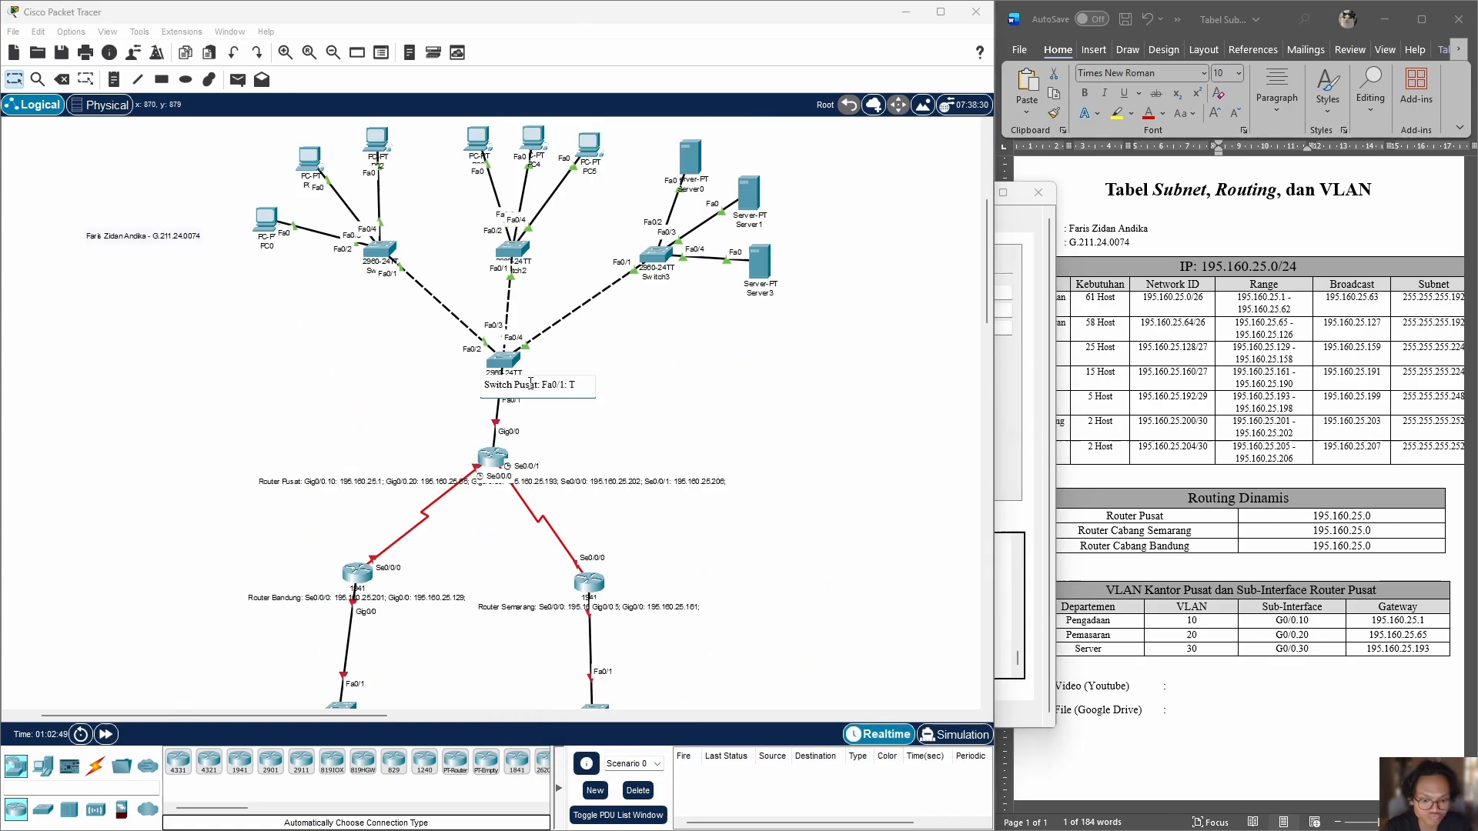
# Step: Label the head office switch "Switch Pusat: Fa0/1: Trunk; Fa0/2: VLAN10; Fa0/3: VLAN20; Fa0/4: VLAN30" and the servers' switch "Switch Server"
pyautogui.write('runk; Fa0/2: VLAN10; Fa0/3: VLAN20; Fa0/4: VLAN30')
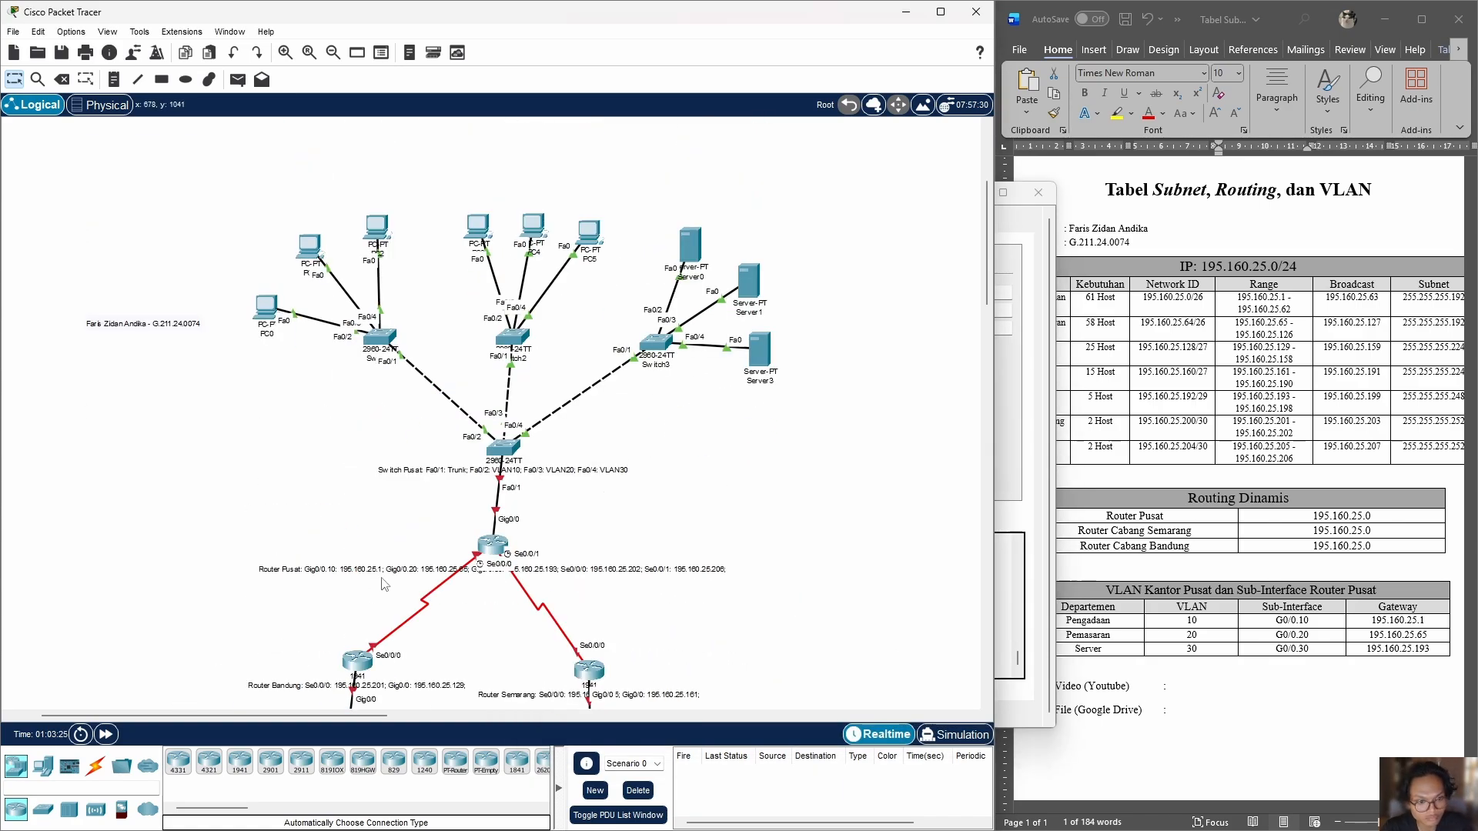
pyautogui.doubleClick(677, 366)
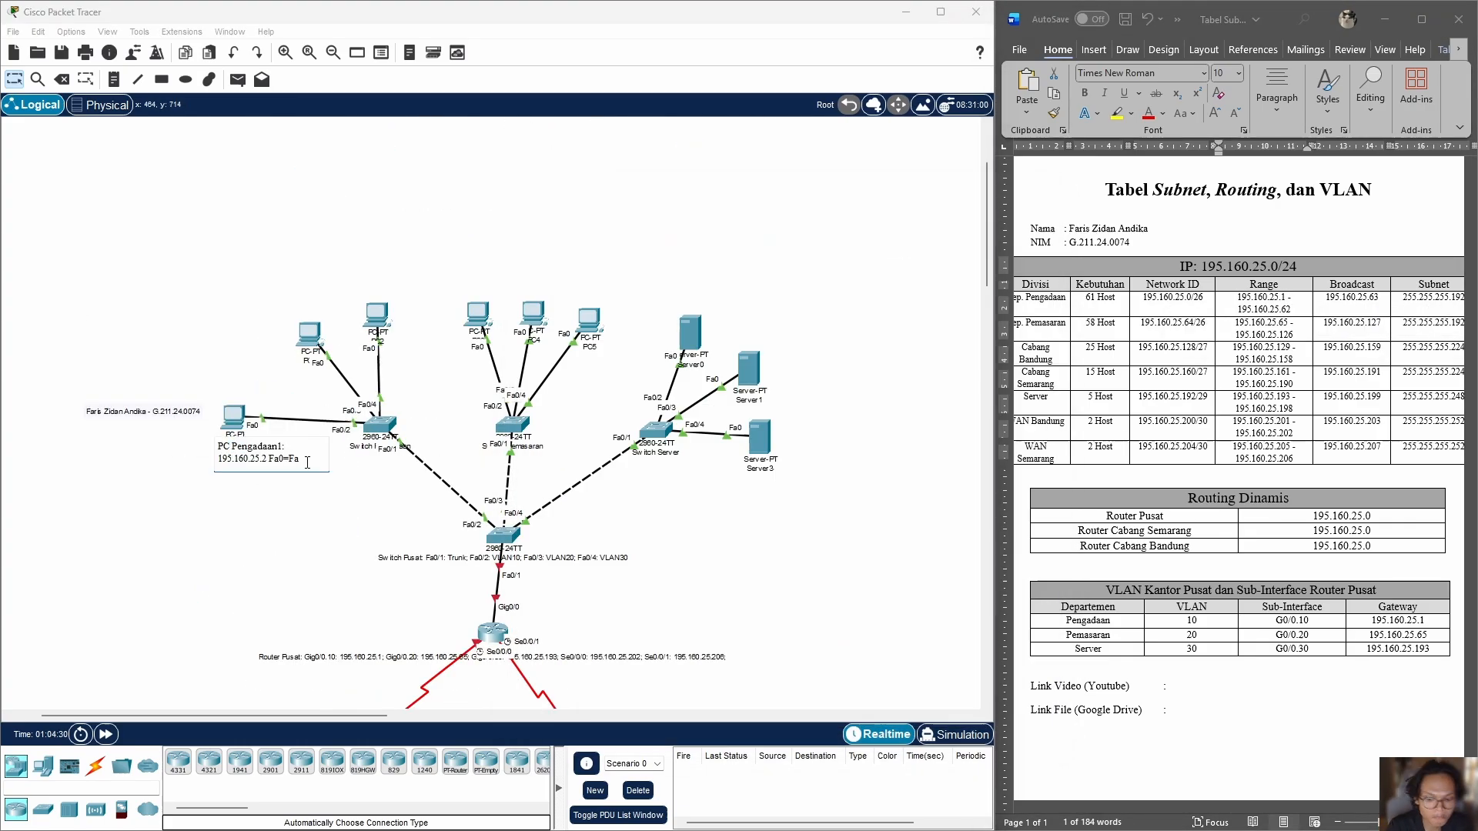
# Step: Label the three Pengadaan PCs with 195.160.25.2, 195.160.25.3 and 195.160.25.4 plus their port path to Gig0/0.10: 195.160.25.1, and space them apart
pyautogui.write('Fa0/1=Fa0/2=Gig0/0.10: 195.160.25.')
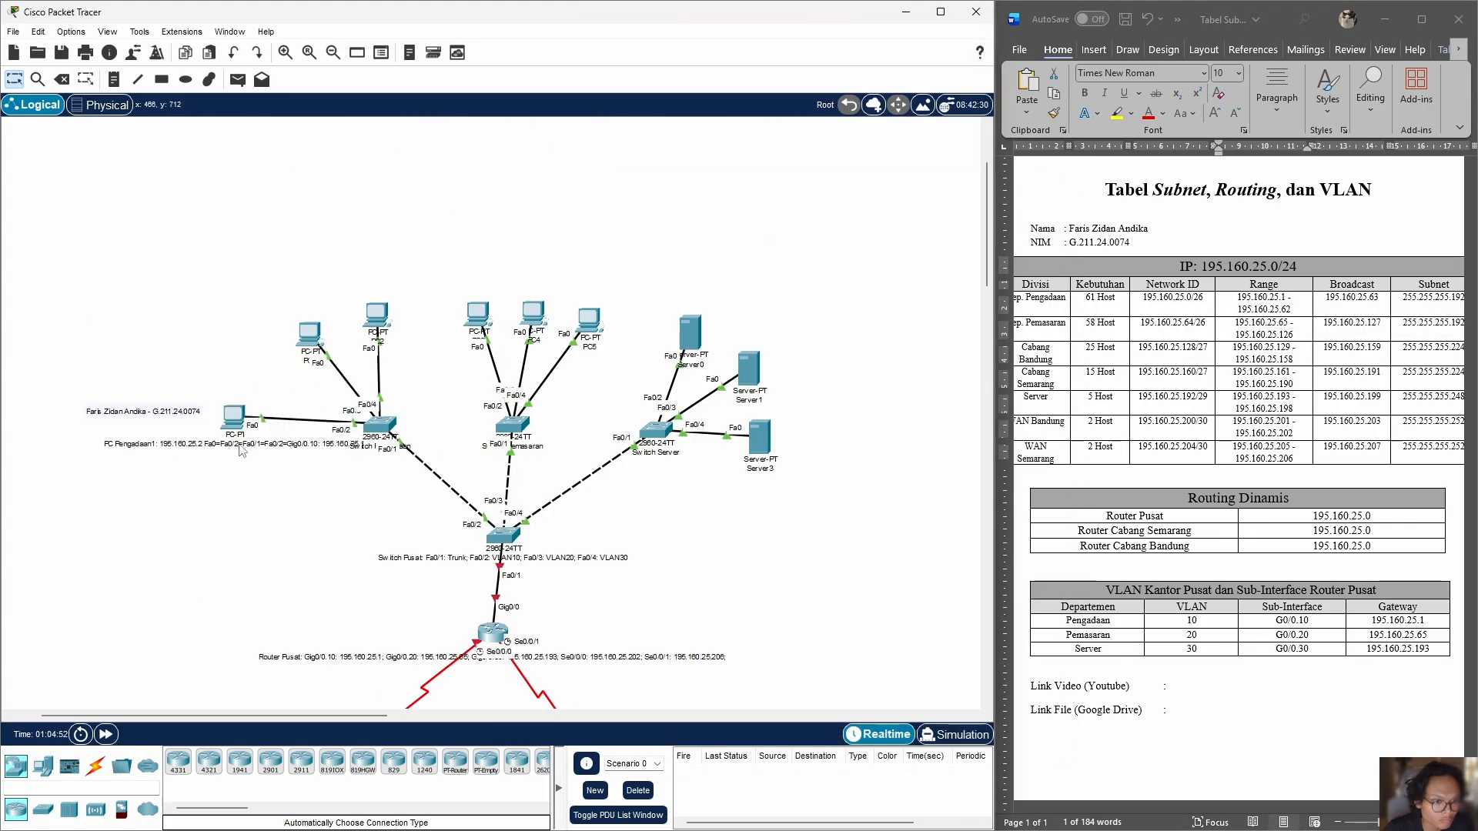
pyautogui.click(415, 395)
pyautogui.click(360, 336)
pyautogui.hotkey('ctrl', 'v')
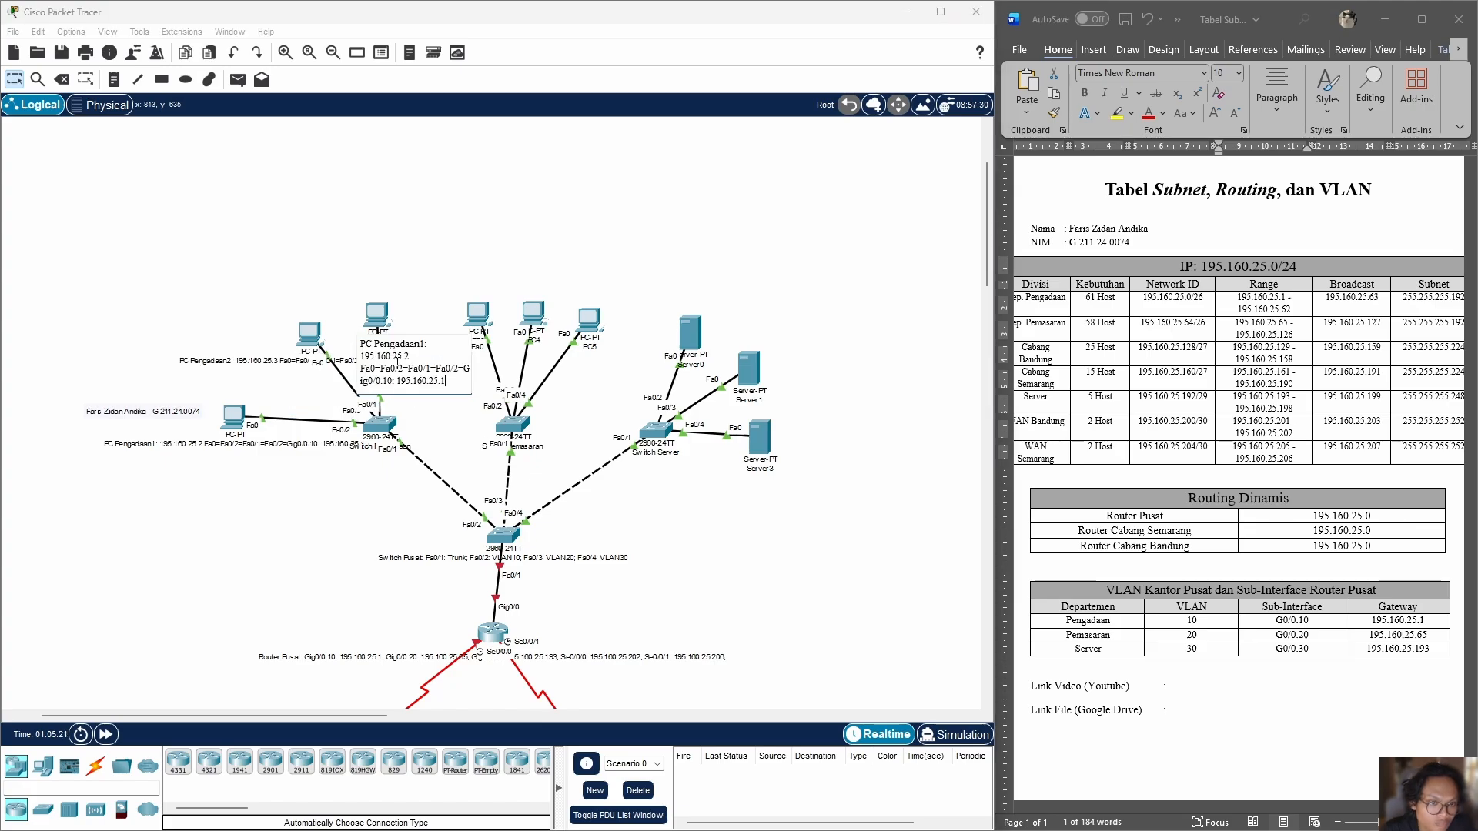
pyautogui.press('BackSpace')
pyautogui.write('4')
pyautogui.moveTo(310, 338)
pyautogui.mouseDown()
pyautogui.moveTo(276, 391)
pyautogui.moveTo(302, 361)
pyautogui.mouseUp()
# Step: Move the first Pemasaran PC upward and label it "PC Pemasaran1: 195.160.25.66 Fa0=Fa0/2=Fa0/1=Fa0/3=Gig0/0.20: 195.160.25.65"
pyautogui.moveTo(477, 314); pyautogui.dragTo(471, 278)
pyautogui.click(453, 299)
pyautogui.write('PC Pemasaran1:')
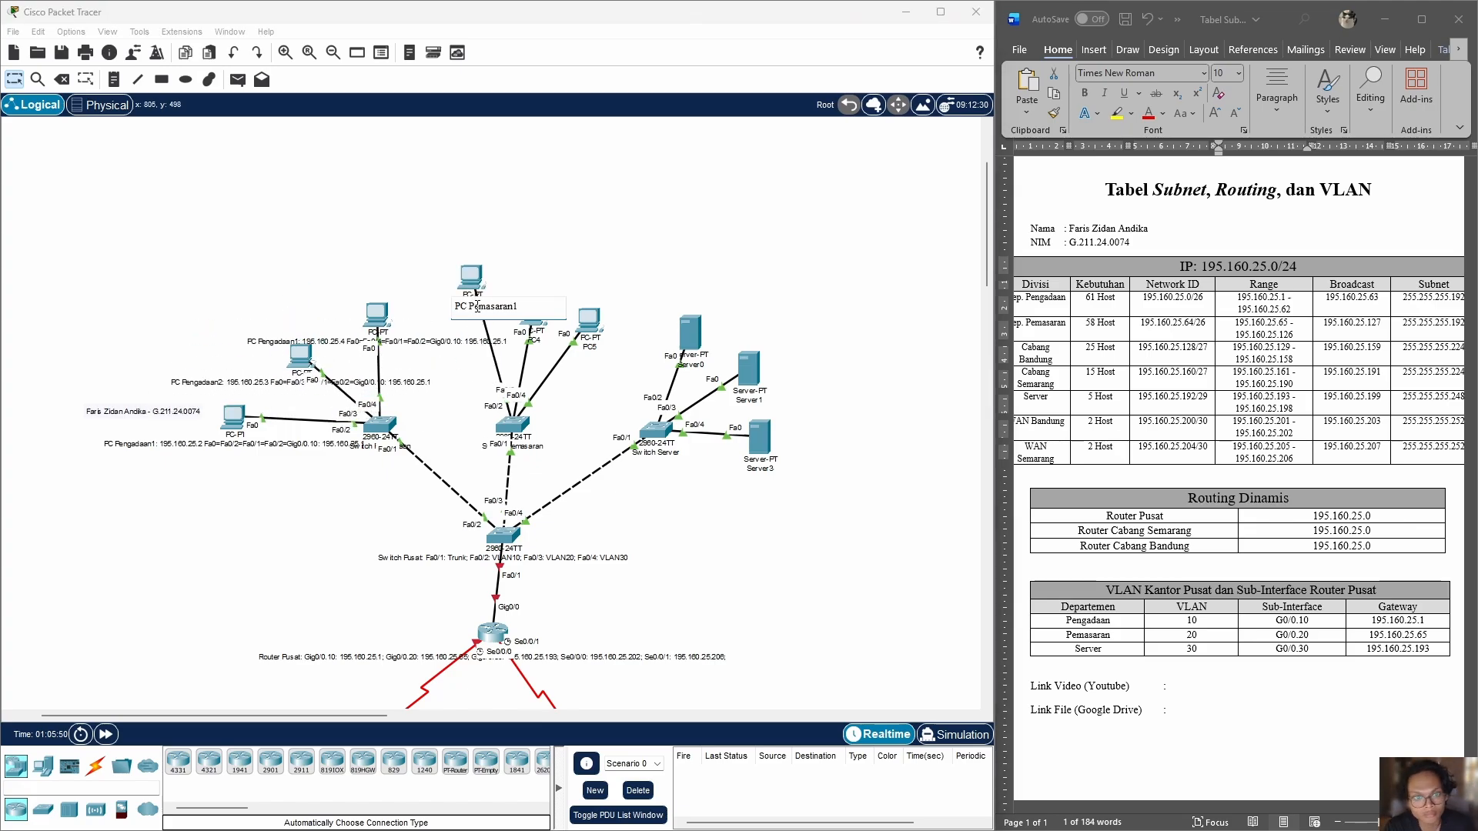
pyautogui.hotkey('ctrl', 'v')
pyautogui.click(506, 319)
pyautogui.press('BackSpace')
pyautogui.press('BackSpace')
pyautogui.press('BackSpace')
pyautogui.press('BackSpace')
pyautogui.press('BackSpace')
pyautogui.press('BackSpace')
pyautogui.press('BackSpace')
pyautogui.press('BackSpace')
pyautogui.press('BackSpace')
pyautogui.press('BackSpace')
pyautogui.press('BackSpace')
pyautogui.press('BackSpace')
pyautogui.press('BackSpace')
pyautogui.press('BackSpace')
pyautogui.press('BackSpace')
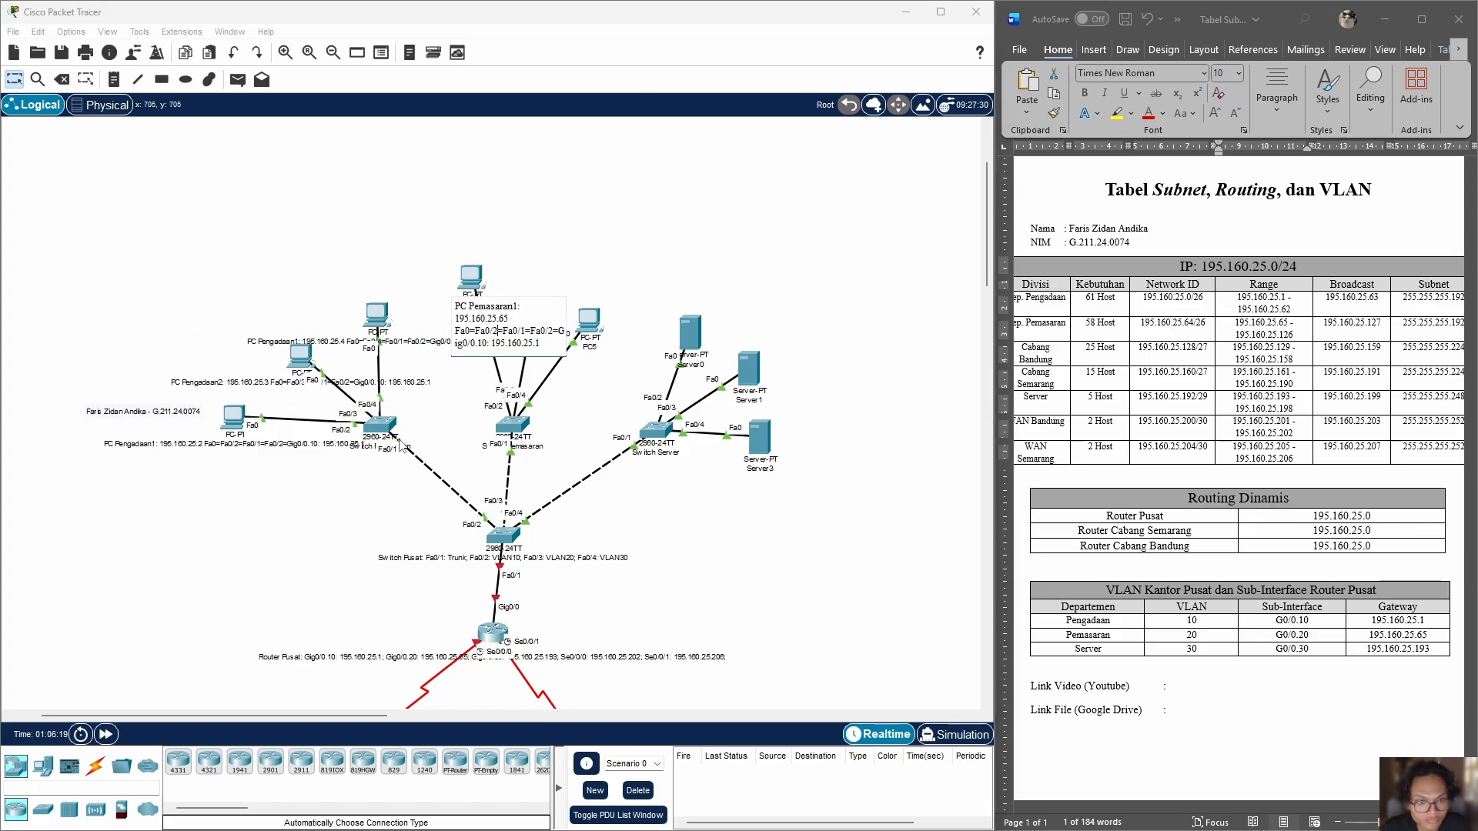
pyautogui.press('BackSpace')
pyautogui.write('6')
pyautogui.moveTo(577, 303); pyautogui.dragTo(462, 303)
# Step: Label the other two Pemasaran PCs 195.160.25.67 via Fa0/3 and 195.160.25.68 via Fa0/4, with the path to Gig0/0.20: 195.160.25.65
pyautogui.moveTo(531, 317); pyautogui.dragTo(543, 240)
pyautogui.click(525, 262)
pyautogui.hotkey('ctrl', 'v')
pyautogui.moveTo(589, 270); pyautogui.dragTo(524, 268)
pyautogui.click(571, 343)
pyautogui.hotkey('ctrl', 'v')
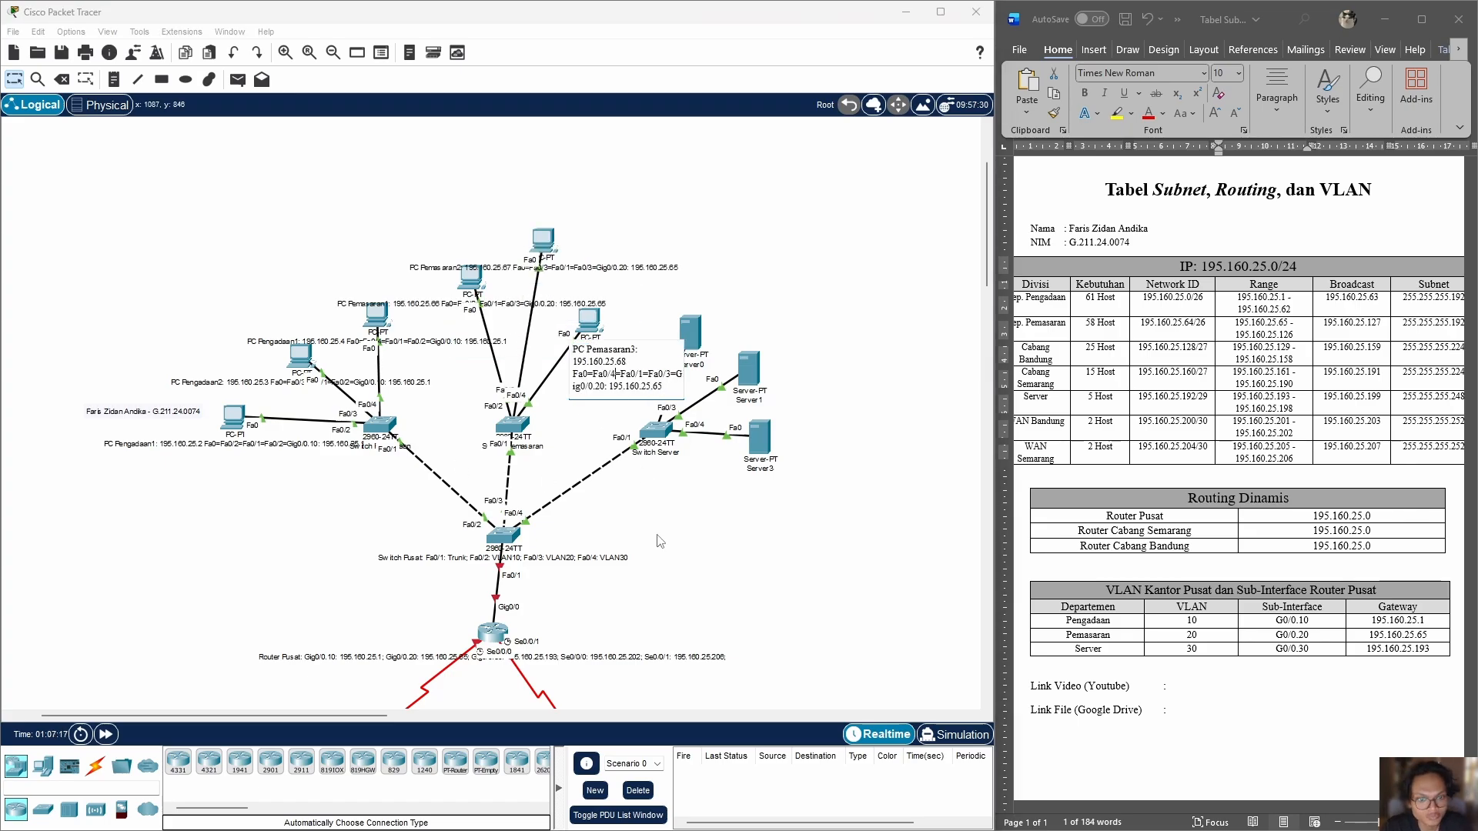
# Step: Space out the Pengadaan switch and the Pemasaran PCs so that their labels overlap less
pyautogui.moveTo(379, 425); pyautogui.dragTo(268, 438)
pyautogui.moveTo(471, 277); pyautogui.dragTo(380, 274)
pyautogui.moveTo(588, 320); pyautogui.dragTo(558, 255)
# Step: Move the first server upward and label it "Server 1: 195.160.25.194 Fa0=Fa0/2=Fa0/1=Fa0/4=Gig0/0.30: 195.160.25.193"
pyautogui.moveTo(691, 331); pyautogui.dragTo(683, 296)
pyautogui.click(670, 324)
pyautogui.write('Server 1:')
pyautogui.hotkey('ctrl', 'v')
pyautogui.moveTo(772, 330); pyautogui.dragTo(658, 328)
pyautogui.press('BackSpace')
pyautogui.doubleClick(1262, 397)
pyautogui.click(737, 334)
pyautogui.press('BackSpace')
pyautogui.press('BackSpace')
pyautogui.write('19')
pyautogui.click(767, 342)
pyautogui.press('BackSpace')
pyautogui.write('4')
pyautogui.hotkey('ctrl', 'a')
pyautogui.hotkey('ctrl', 'c')
# Step: Label the remaining two servers with 195.160.25.195 via Fa0/3 and 195.160.25.196 via Fa0/4, reusing the first server's label text
pyautogui.click(736, 397)
pyautogui.hotkey('ctrl', 'v')
pyautogui.write('3')
pyautogui.click(746, 468)
pyautogui.hotkey('ctrl', 'v')
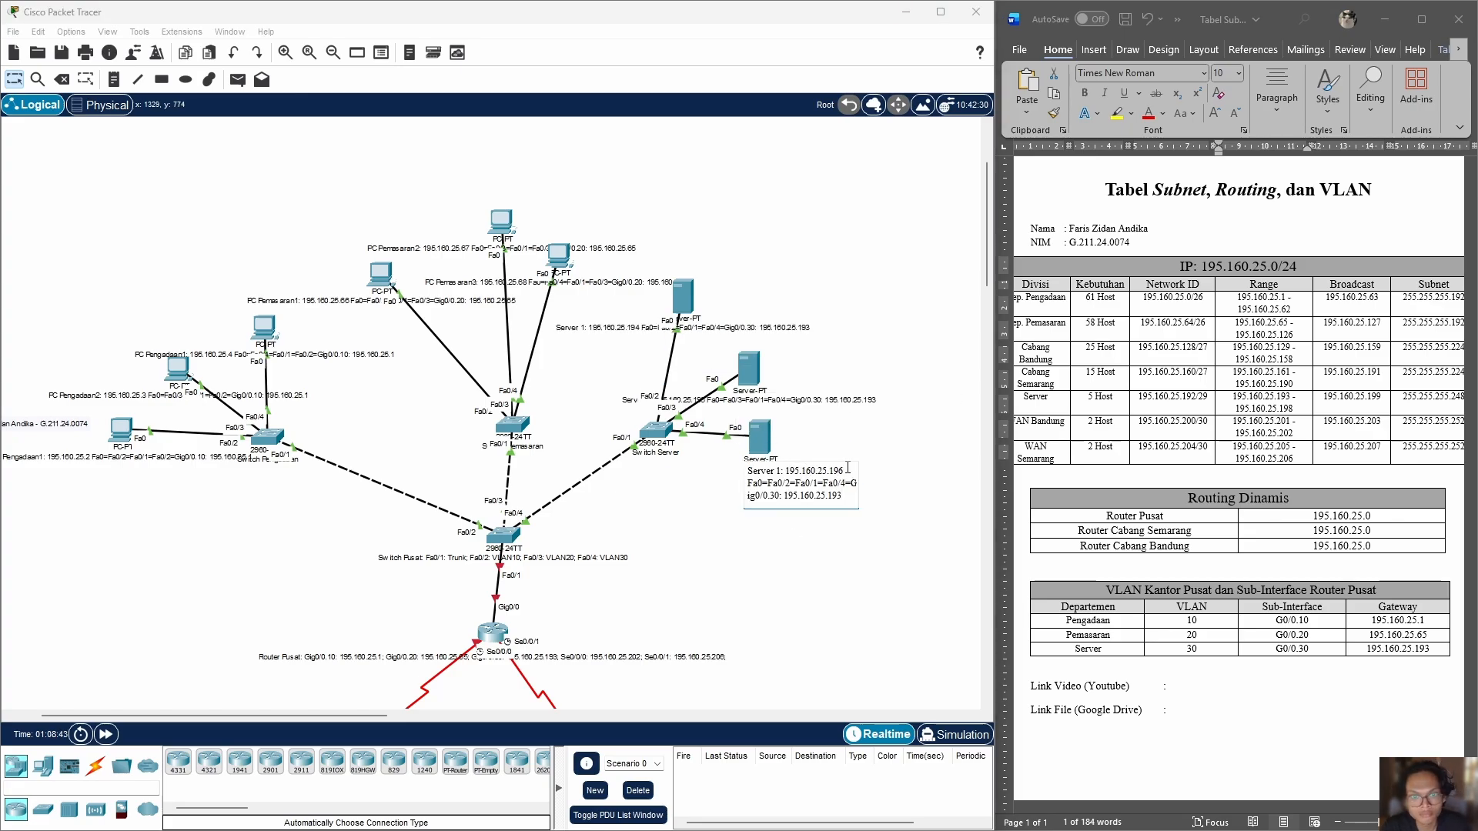
# Step: Label the leftmost Bandung PC "PC Bandung1: 195.160.25.130 Fa0=Fa0/2=Gig0/0: 195.160.25.129" and move it up level with its switch
pyautogui.scroll(-6, 739, 493)
pyautogui.click(164, 443)
pyautogui.hotkey('ctrl', 'v')
pyautogui.moveTo(260, 449); pyautogui.dragTo(203, 449)
pyautogui.write('PC Bandung1: ')
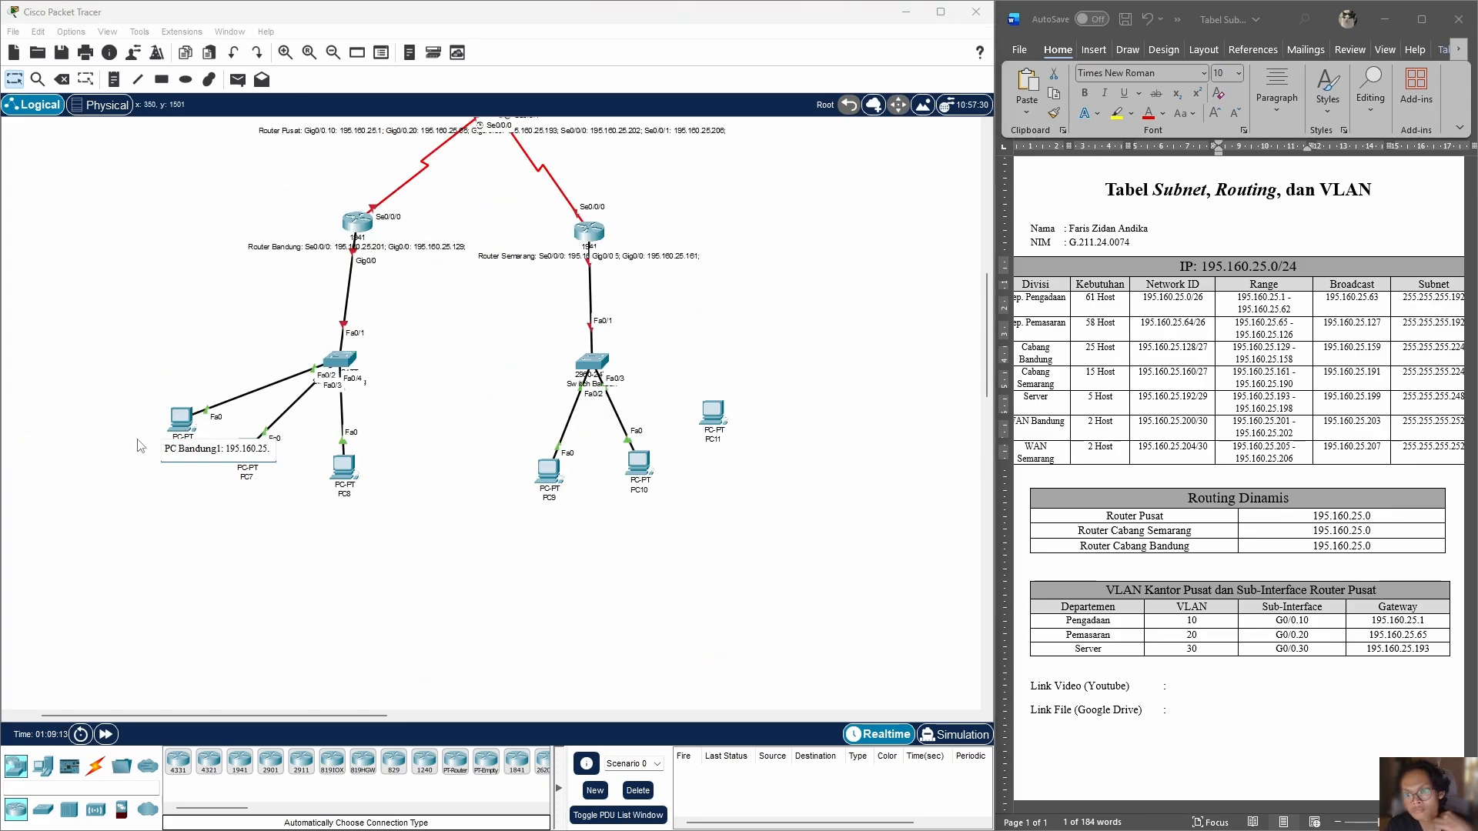
pyautogui.write('195.160.25.130 Fa0=Fa0/2=Gig0/0: 195.160.25.129')
pyautogui.hotkey('ctrl', 'a')
pyautogui.hotkey('ctrl', 'c')
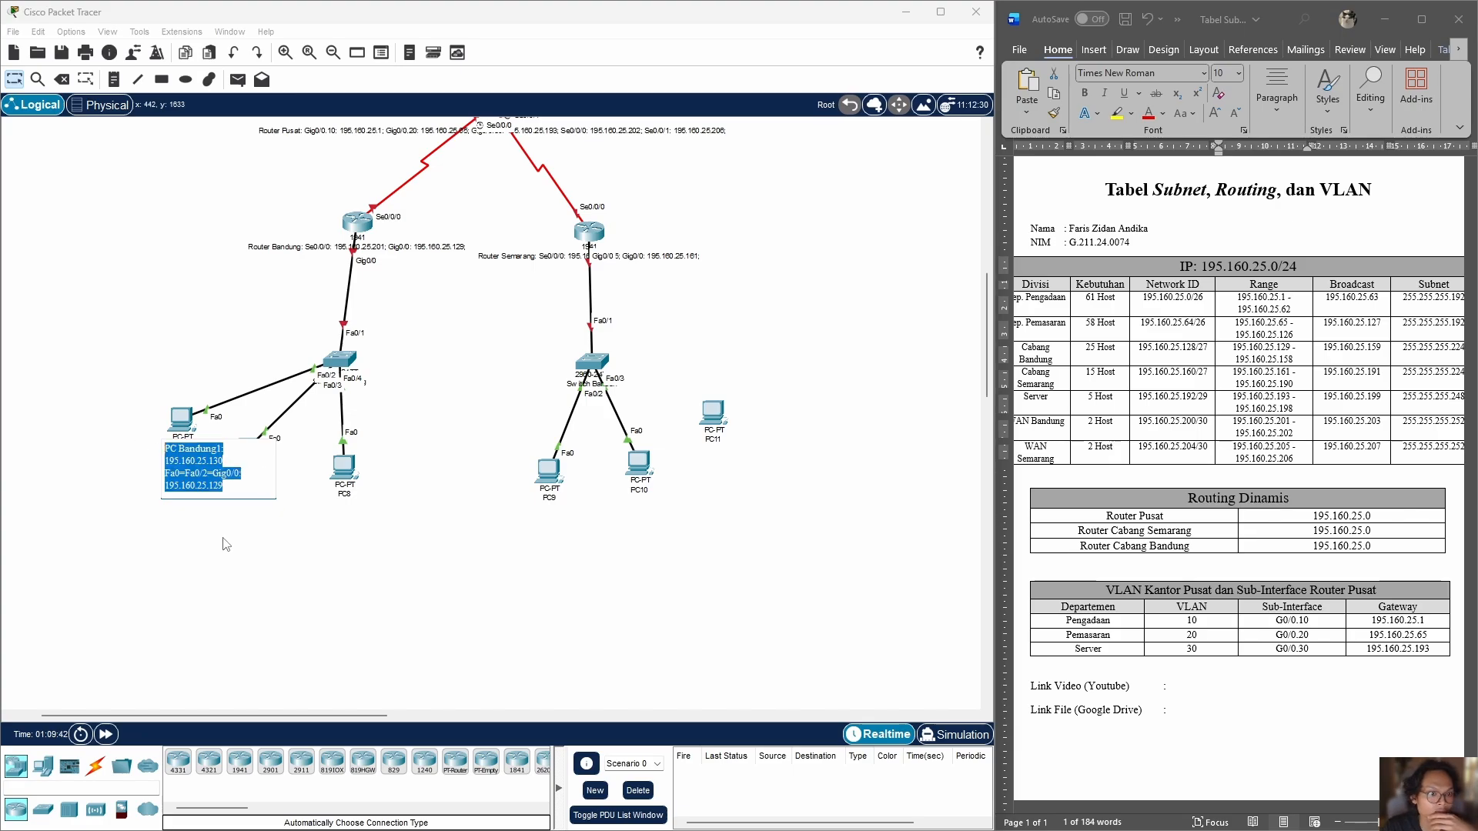
pyautogui.click(224, 544)
pyautogui.moveTo(181, 419); pyautogui.dragTo(161, 360)
# Step: Label the other Bandung PCs "PC Bandung2" with 195.160.25.131 via Fa0/3 and "PC Bandung3" with 195.160.25.132 via Fa0/4
pyautogui.click(247, 476)
pyautogui.hotkey('ctrl', 'v')
pyautogui.click(273, 506)
pyautogui.press('BackSpace')
pyautogui.write('3')
pyautogui.click(345, 494)
pyautogui.hotkey('ctrl', 'v')
pyautogui.click(383, 497)
pyautogui.press('BackSpace')
pyautogui.write('3')
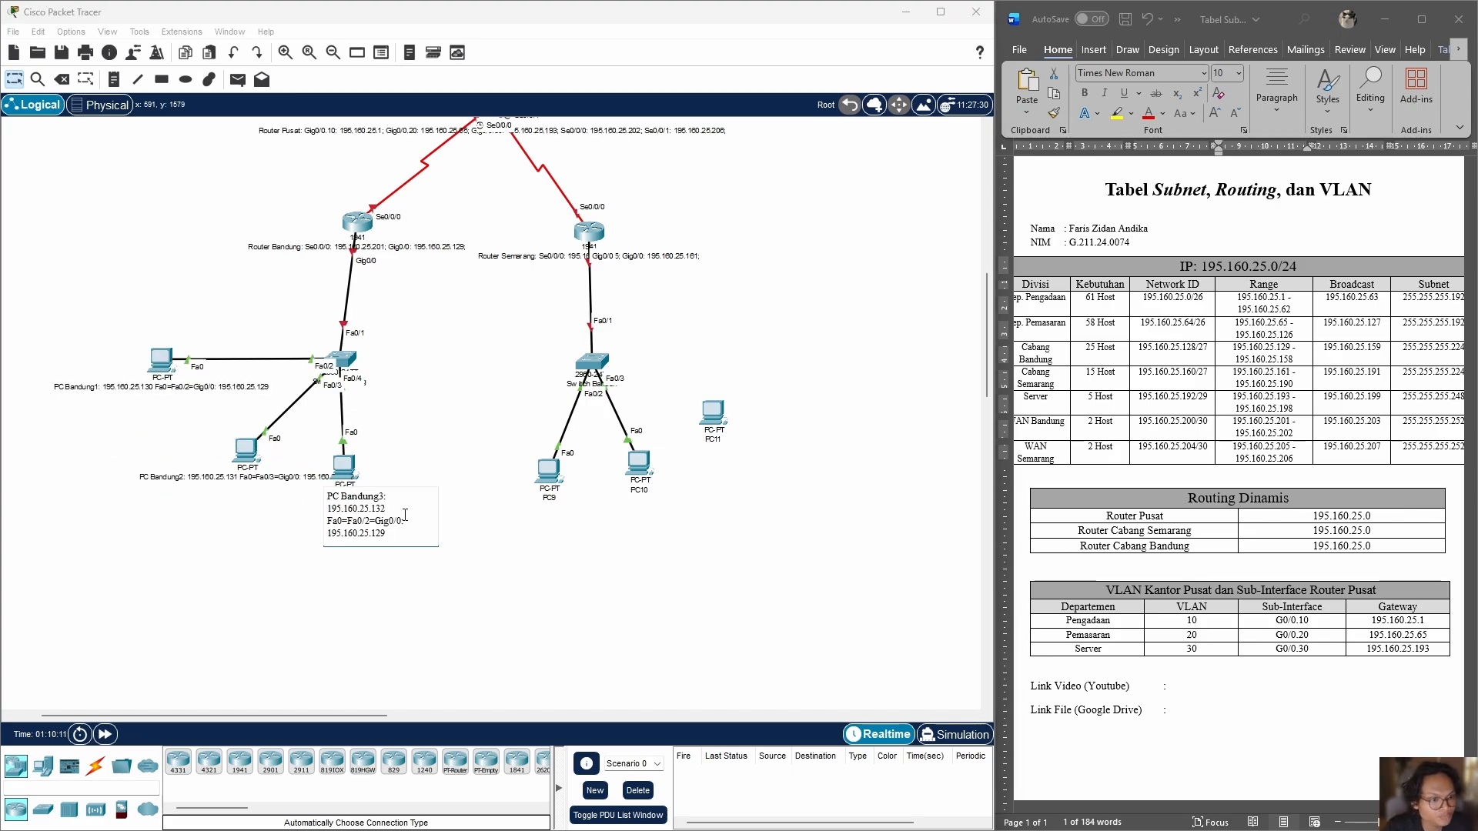
pyautogui.click(370, 521)
pyautogui.press('BackSpace')
pyautogui.write('4')
pyautogui.moveTo(344, 467); pyautogui.dragTo(365, 470)
# Step: Label the first Semarang PC "PC Semarang1: 195.160.25.162" with its port path through Fa0/2 to Gig0/0: 195.160.25.161
pyautogui.click(549, 497)
pyautogui.hotkey('ctrl', 'v')
pyautogui.moveTo(582, 500); pyautogui.dragTo(545, 496)
pyautogui.write('Semarang')
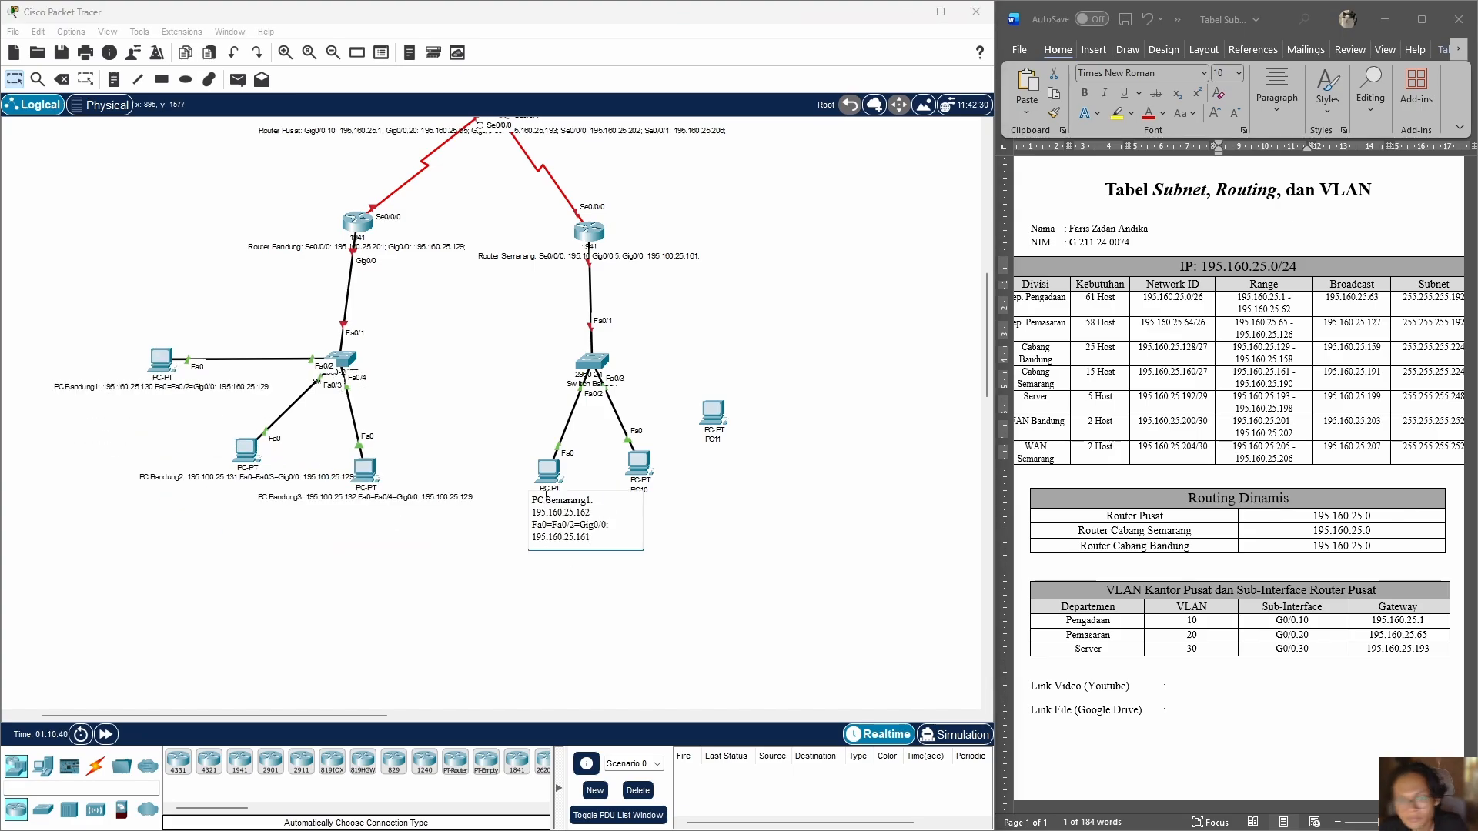
# Step: Insert the missing switch uplink "=Fa0/1" before Gig0/0 in the labels of all three Bandung PCs
pyautogui.click(346, 497)
pyautogui.click(386, 523)
pyautogui.write('=Fa0/1')
pyautogui.click(247, 477)
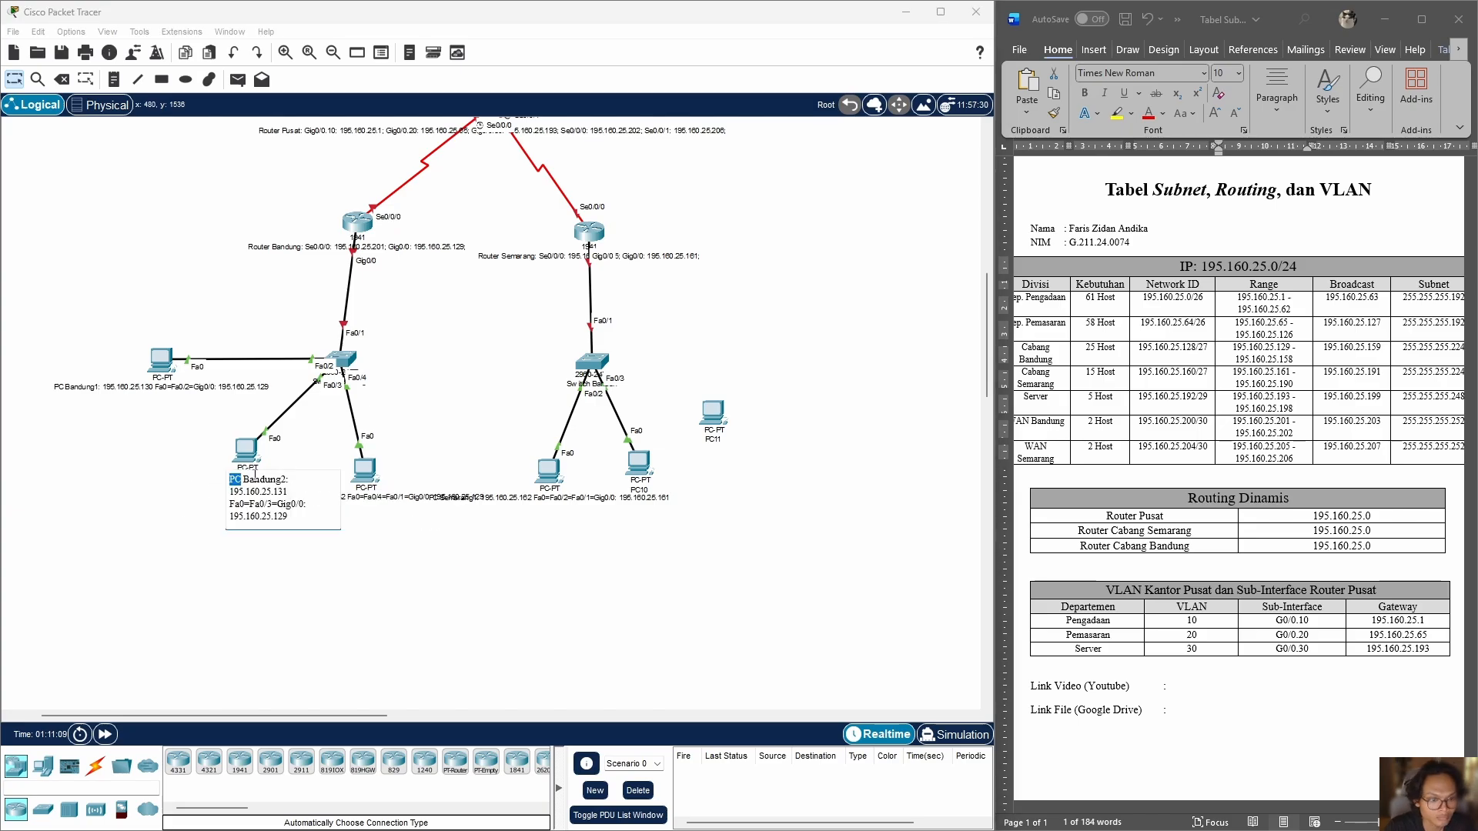
pyautogui.write('=Fa0/1')
pyautogui.click(162, 387)
pyautogui.write('=Fa0/1')
pyautogui.click(337, 238)
# Step: Label the second Semarang PC "PC Semarang2: 195.160.25.163 Fa0=Fa0/3=Fa0/1=Gig0/0: 195.160.25.161"
pyautogui.click(639, 490)
pyautogui.hotkey('ctrl', 'v')
pyautogui.click(663, 517)
pyautogui.press('BackSpace')
pyautogui.write('3=Fa0/1')
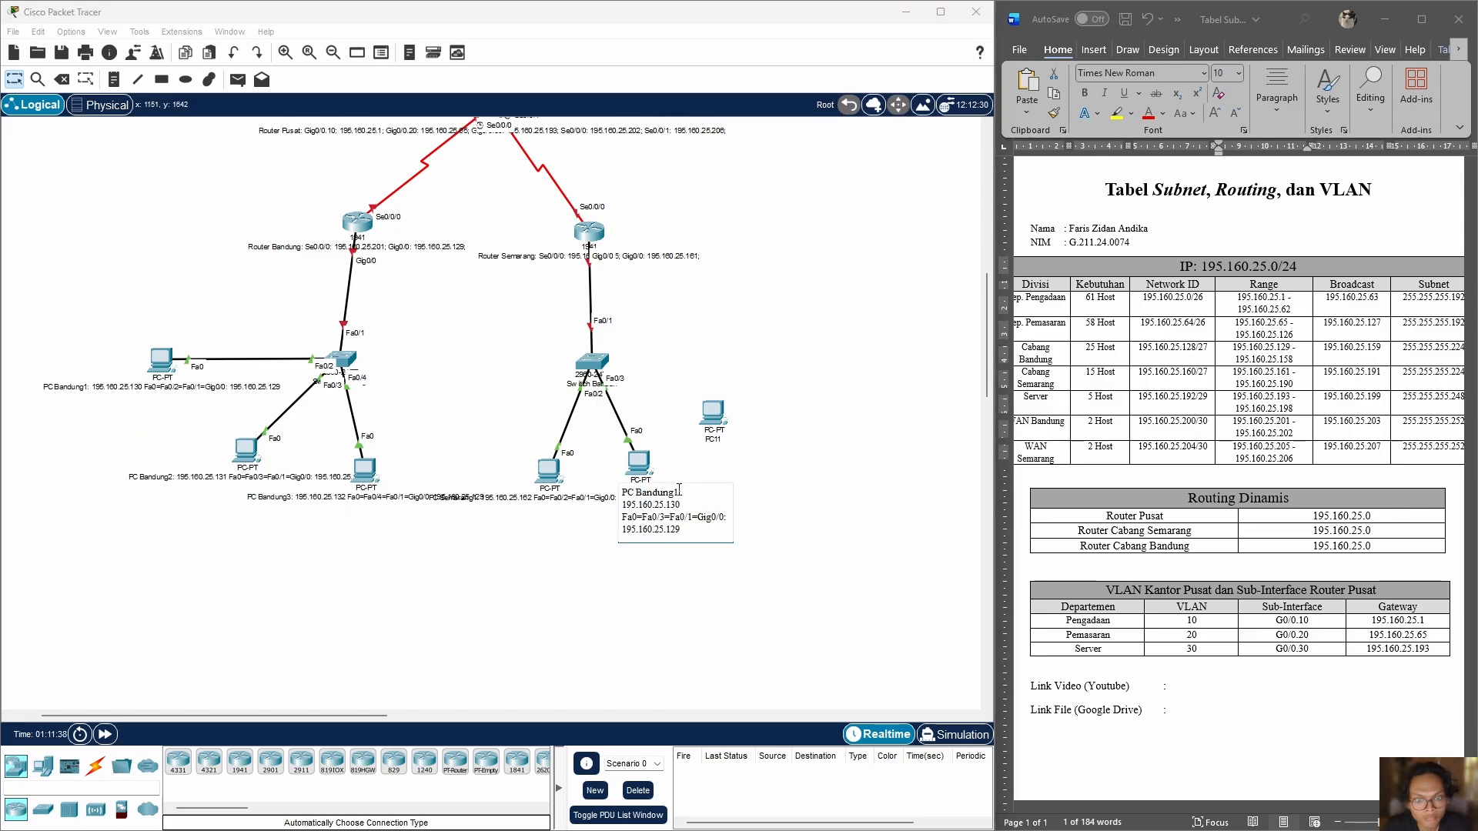
pyautogui.press('BackSpace')
pyautogui.write('63')
# Step: Cable PC11 to the Semarang switch and label it "PC Semarang3: 195.160.25.164 Fa0=Fa0/4=Fa0/1=Gig0/0: 195.160.25.161"
pyautogui.click(95, 766)
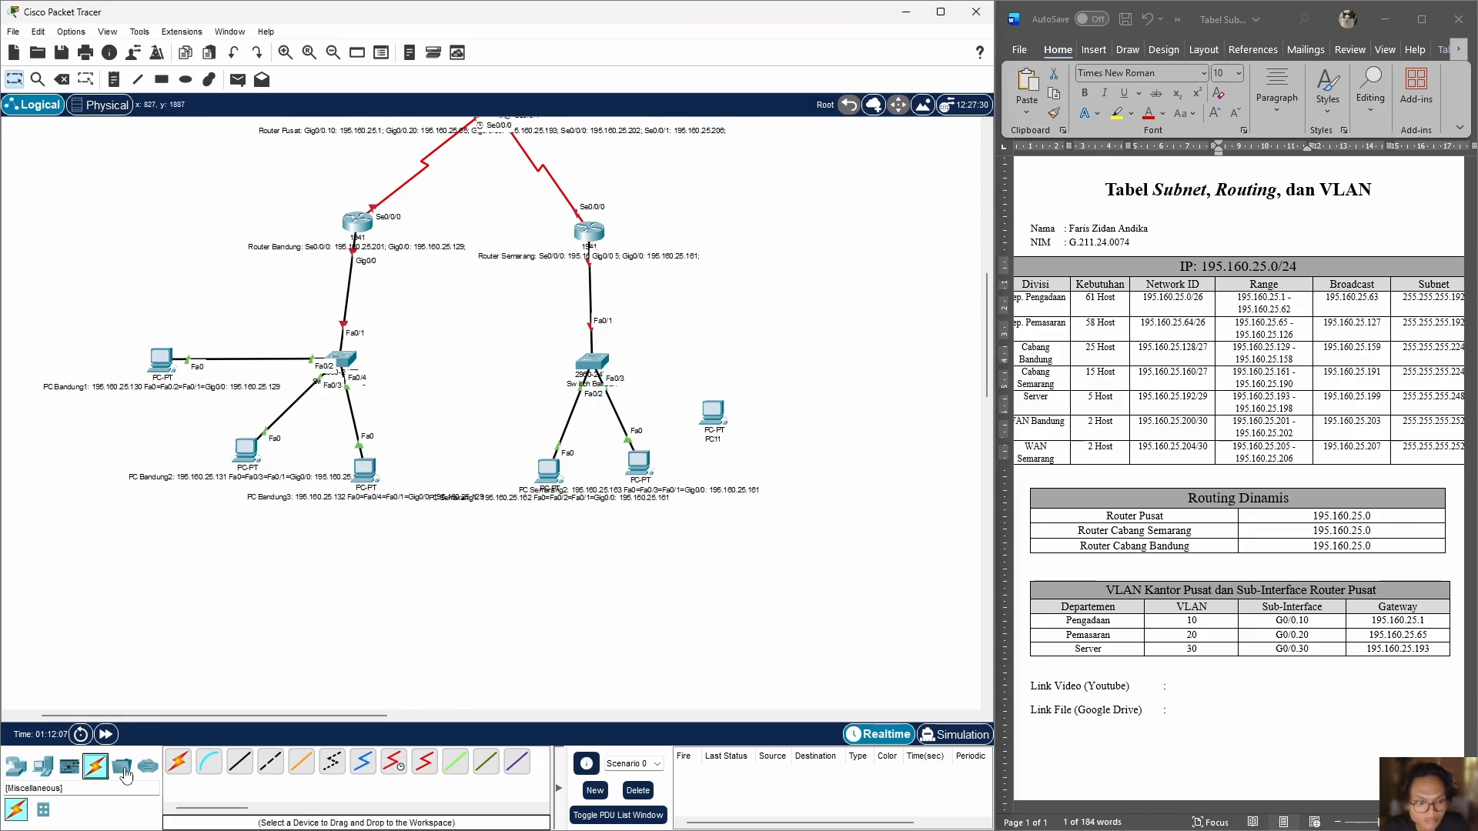
pyautogui.click(177, 762)
pyautogui.click(592, 361)
pyautogui.click(713, 413)
pyautogui.click(714, 439)
pyautogui.hotkey('ctrl', 'v')
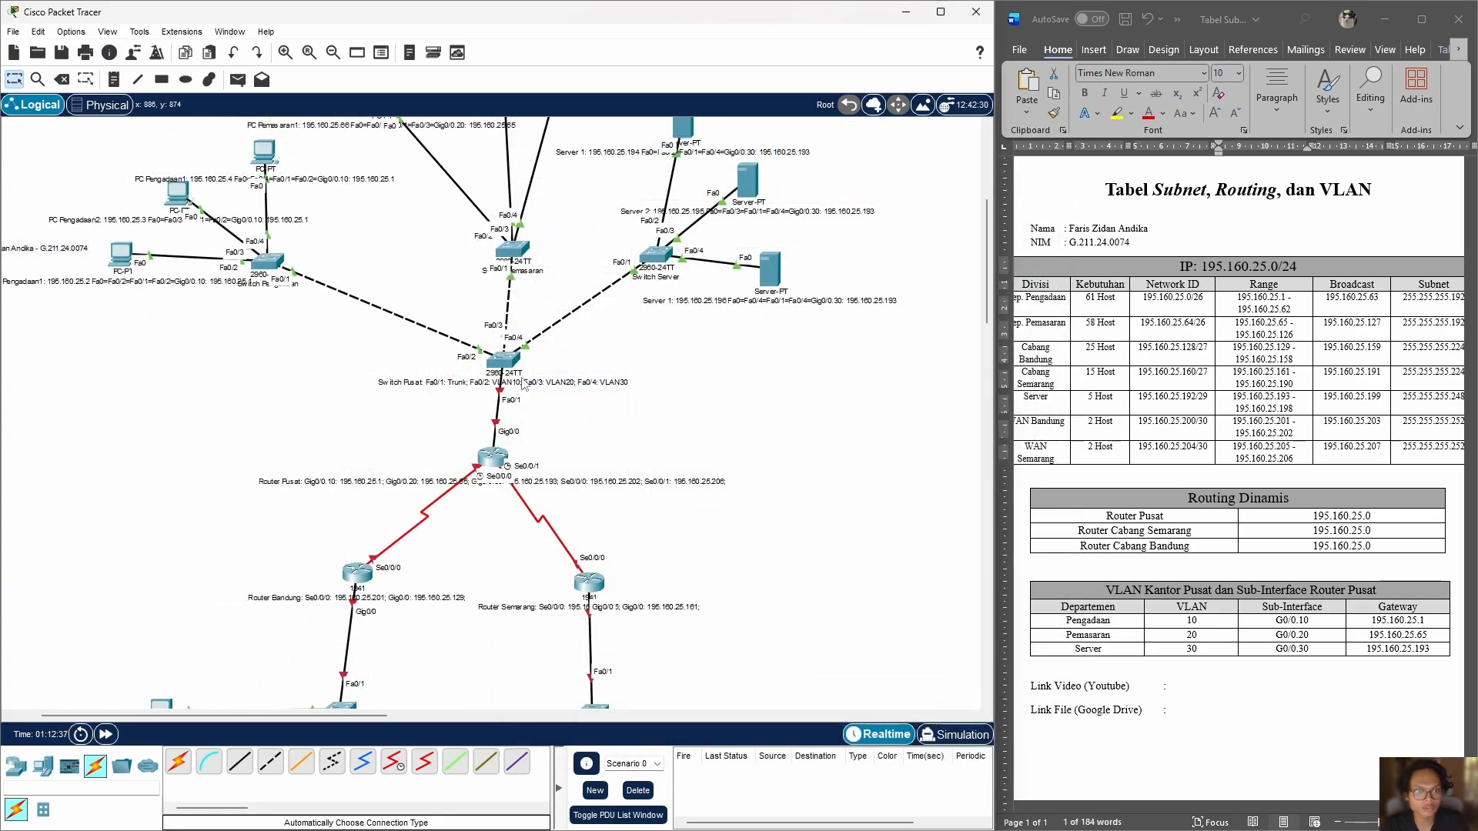
# Step: Turn on the GigabitEthernet0/0, Serial0/0/0 and Serial0/0/1 ports of Router Pusat
pyautogui.scroll(3, 627, 452)
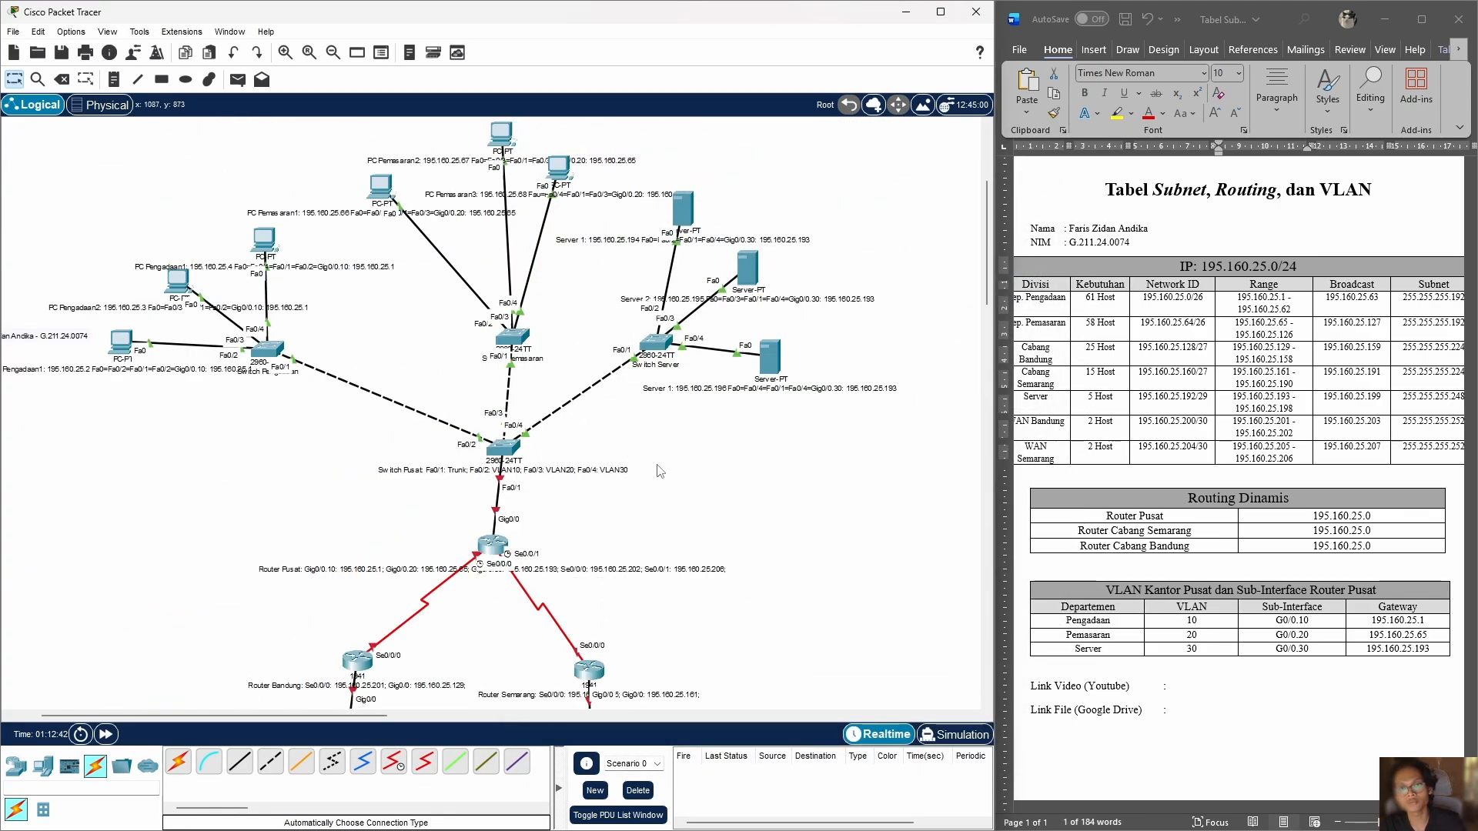
pyautogui.scroll(8, 654, 478)
pyautogui.scroll(-15, 652, 481)
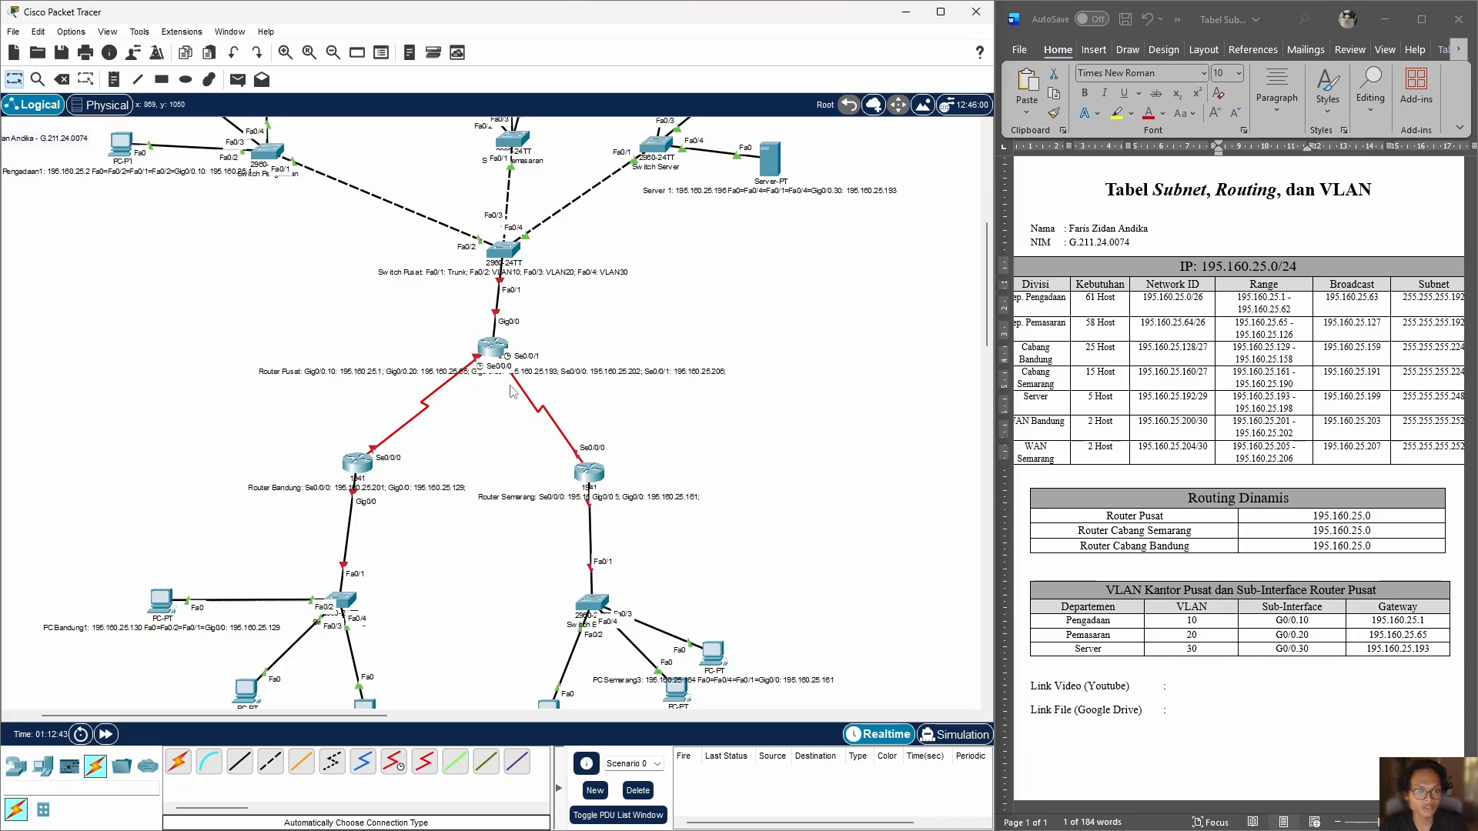
pyautogui.click(501, 351)
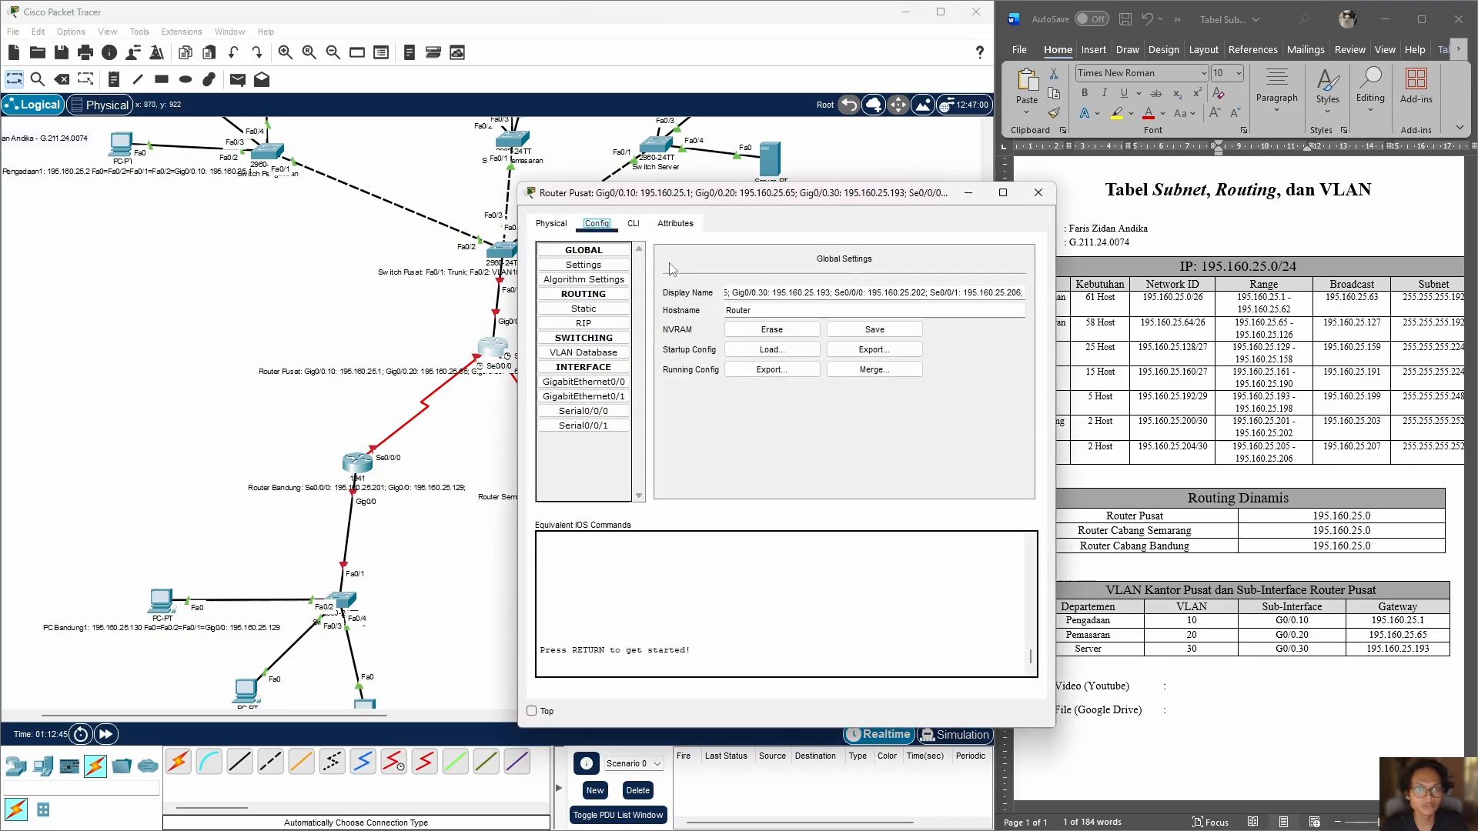
pyautogui.click(569, 224)
pyautogui.click(596, 223)
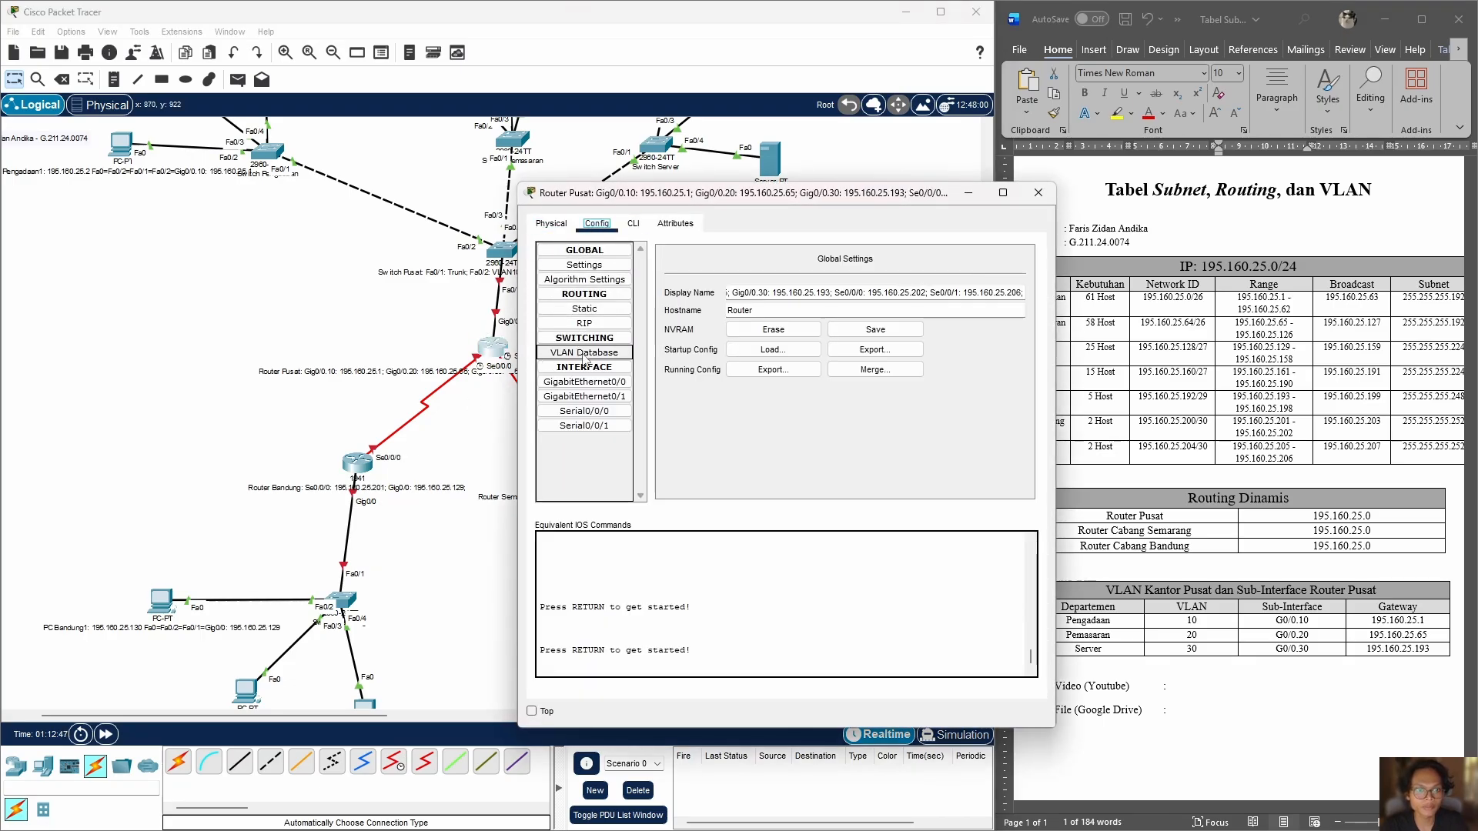
pyautogui.click(631, 382)
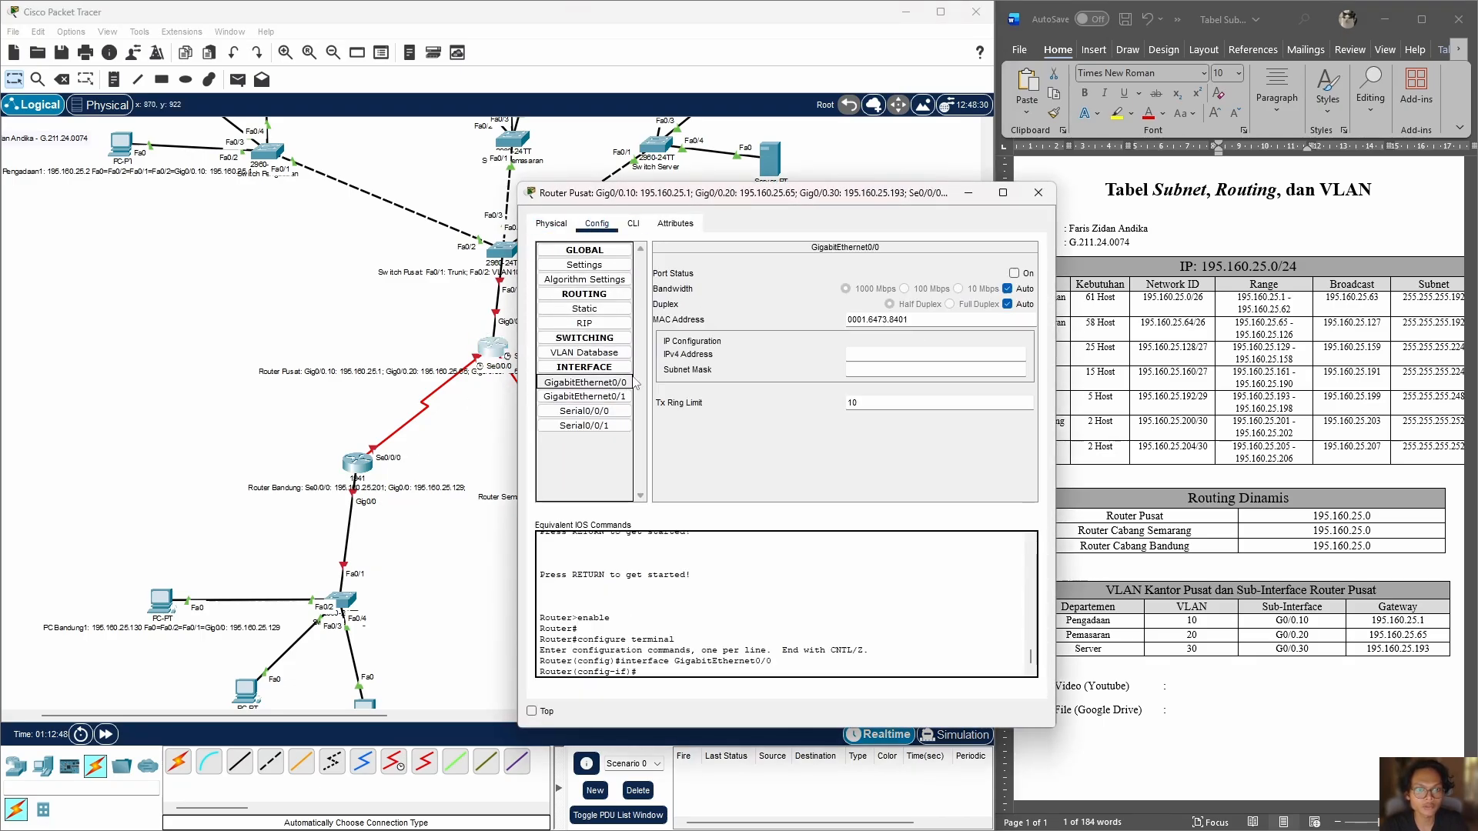
pyautogui.click(1014, 273)
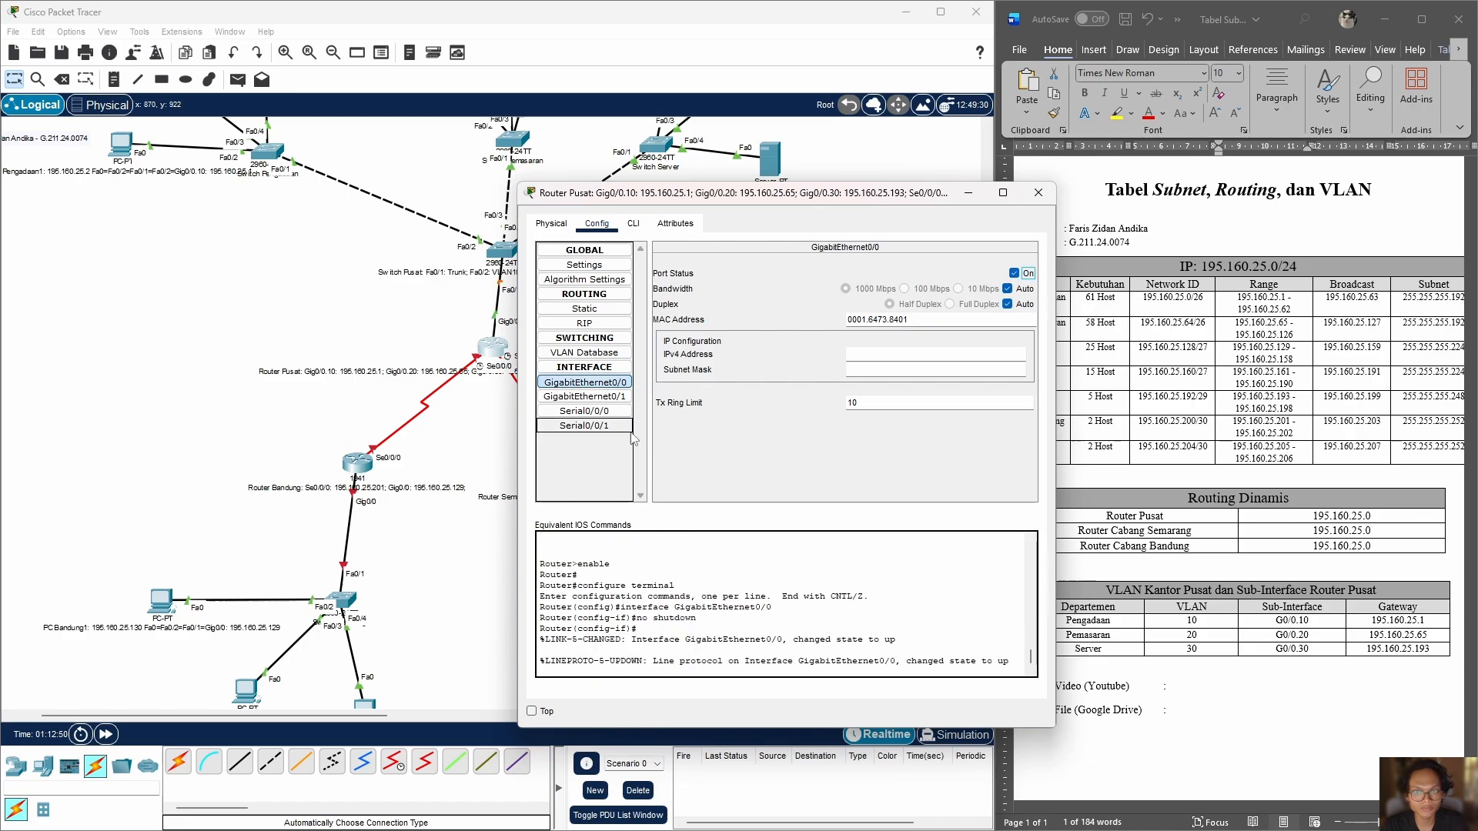
pyautogui.click(584, 411)
pyautogui.click(1014, 273)
pyautogui.click(584, 425)
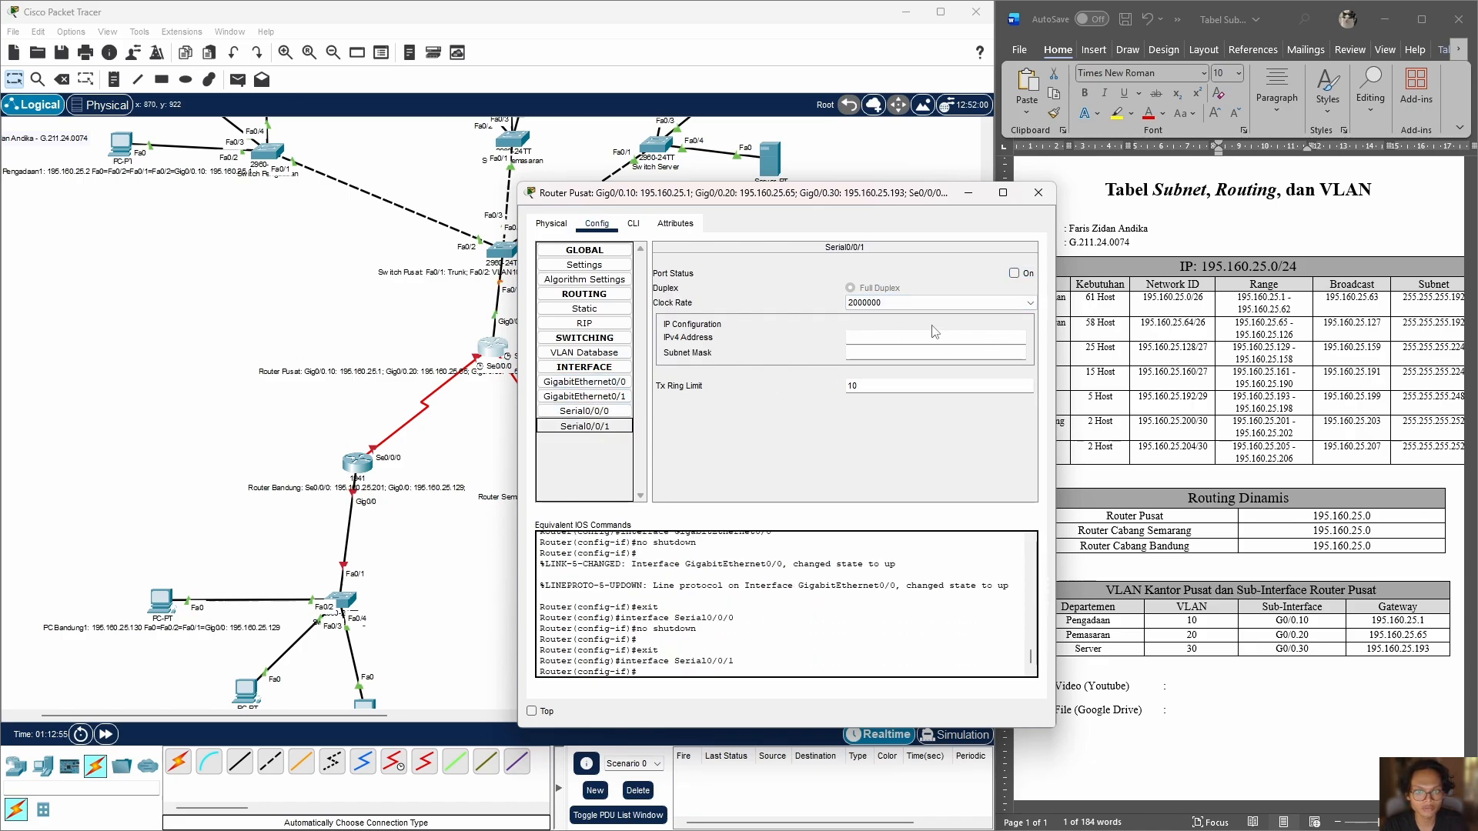
pyautogui.click(1013, 273)
# Step: Set the clock rate of Router Pusat's Serial0/0/0 interface to 125000
pyautogui.click(608, 411)
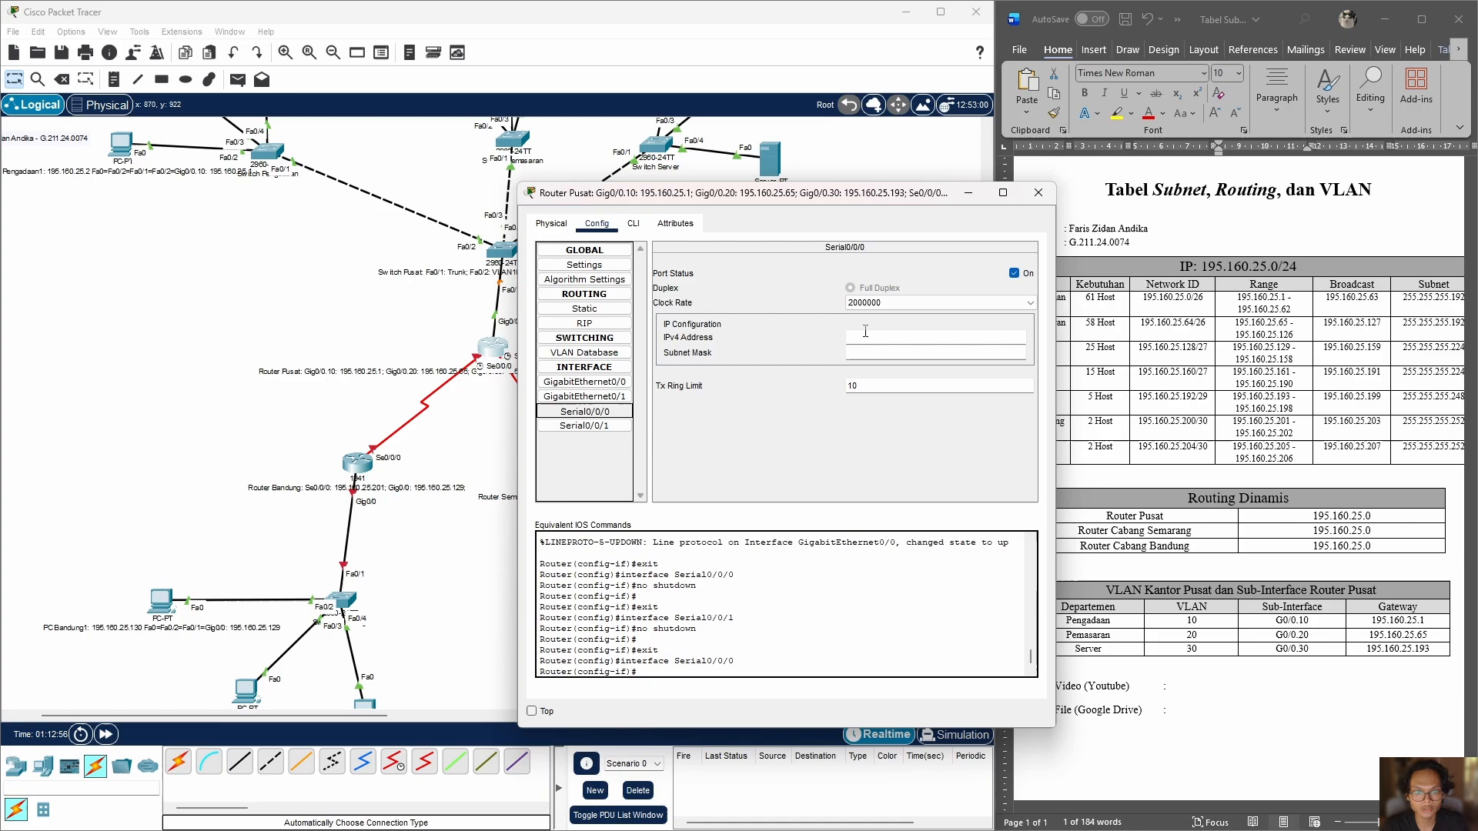
pyautogui.click(893, 302)
pyautogui.scroll(3, 877, 361)
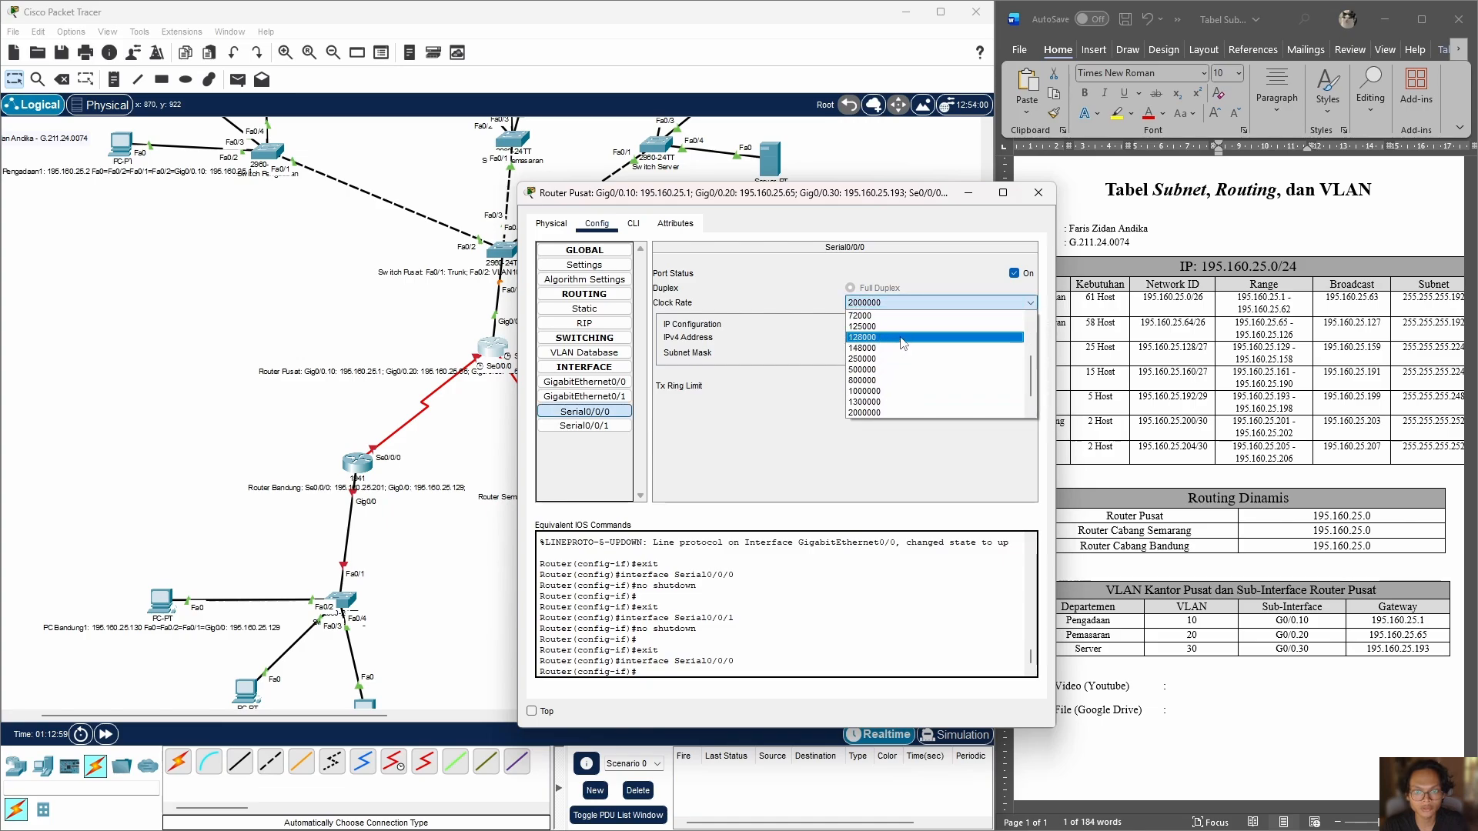
pyautogui.click(889, 359)
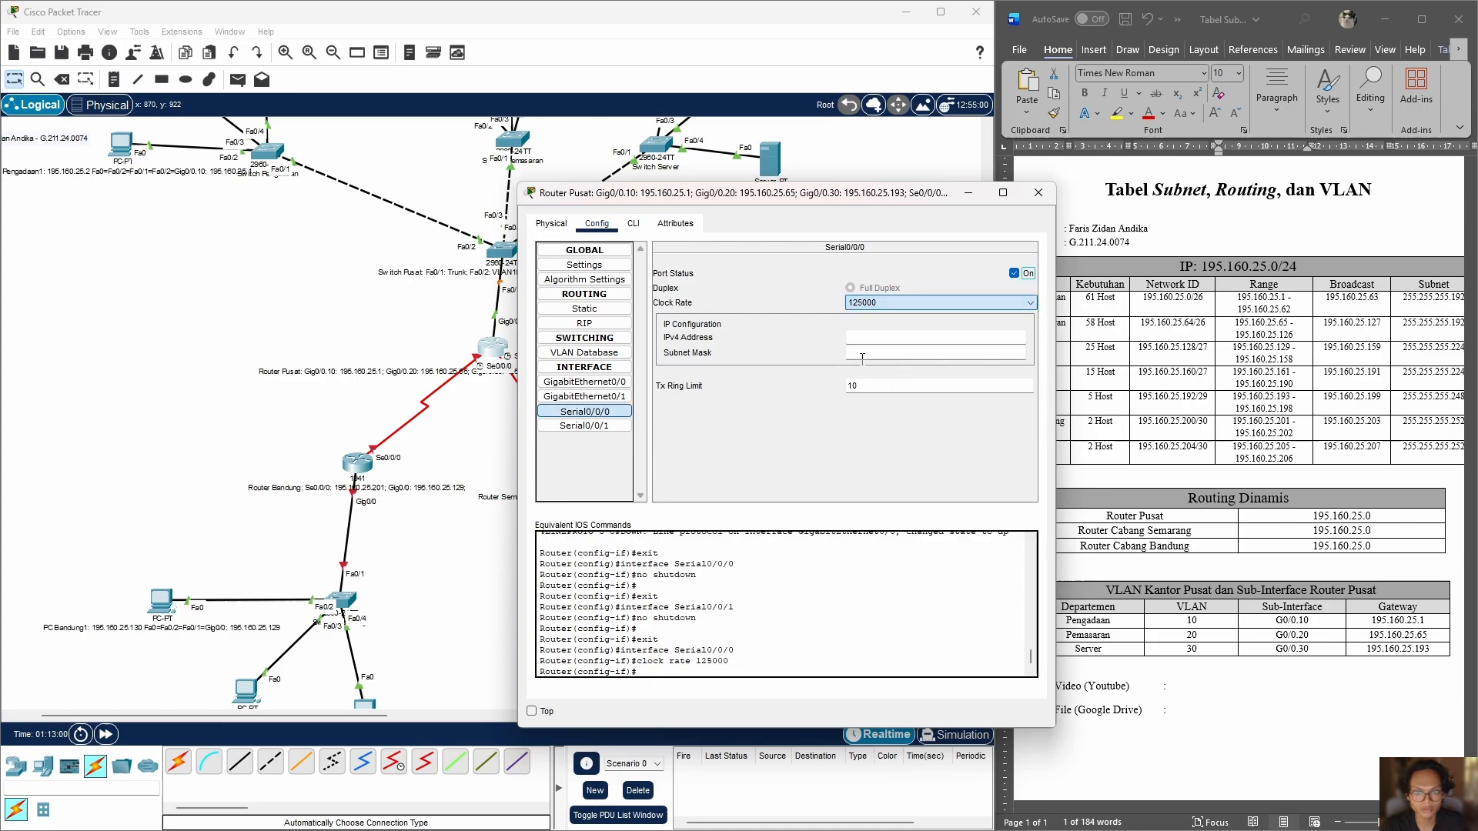
# Step: Set the clock rate of Router Pusat's Serial0/0/1 interface to 250000
pyautogui.click(584, 426)
pyautogui.click(915, 309)
pyautogui.click(893, 339)
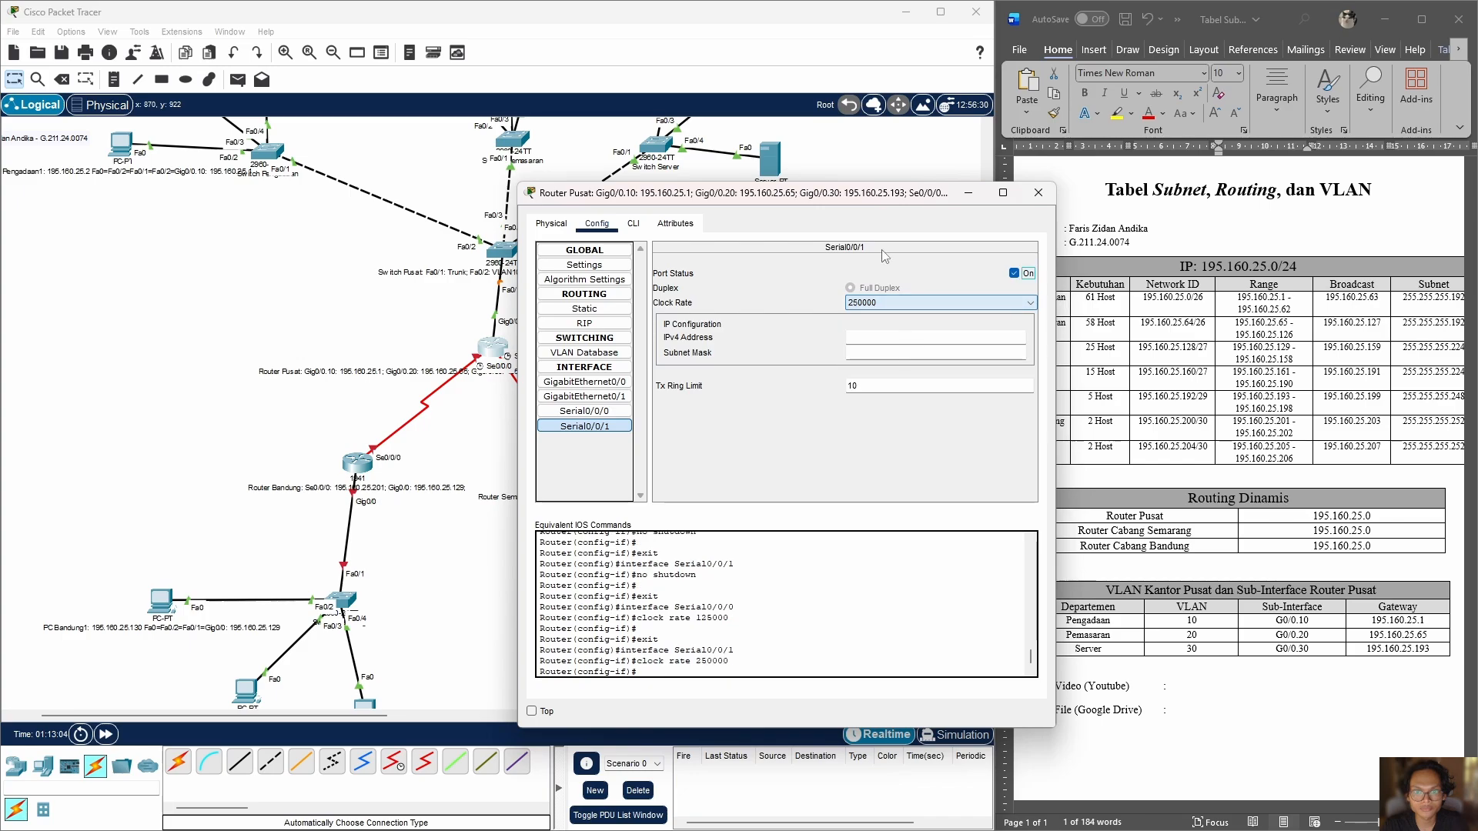
# Step: Give Router Pusat's Serial0/0/0 the IPv4 address 195.160.25.202 with subnet mask 255.255.255.252
pyautogui.moveTo(897, 199); pyautogui.dragTo(857, 214)
pyautogui.click(461, 427)
pyautogui.click(461, 398)
pyautogui.moveTo(1016, 279); pyautogui.dragTo(1270, 292)
pyautogui.click(544, 427)
pyautogui.click(958, 361)
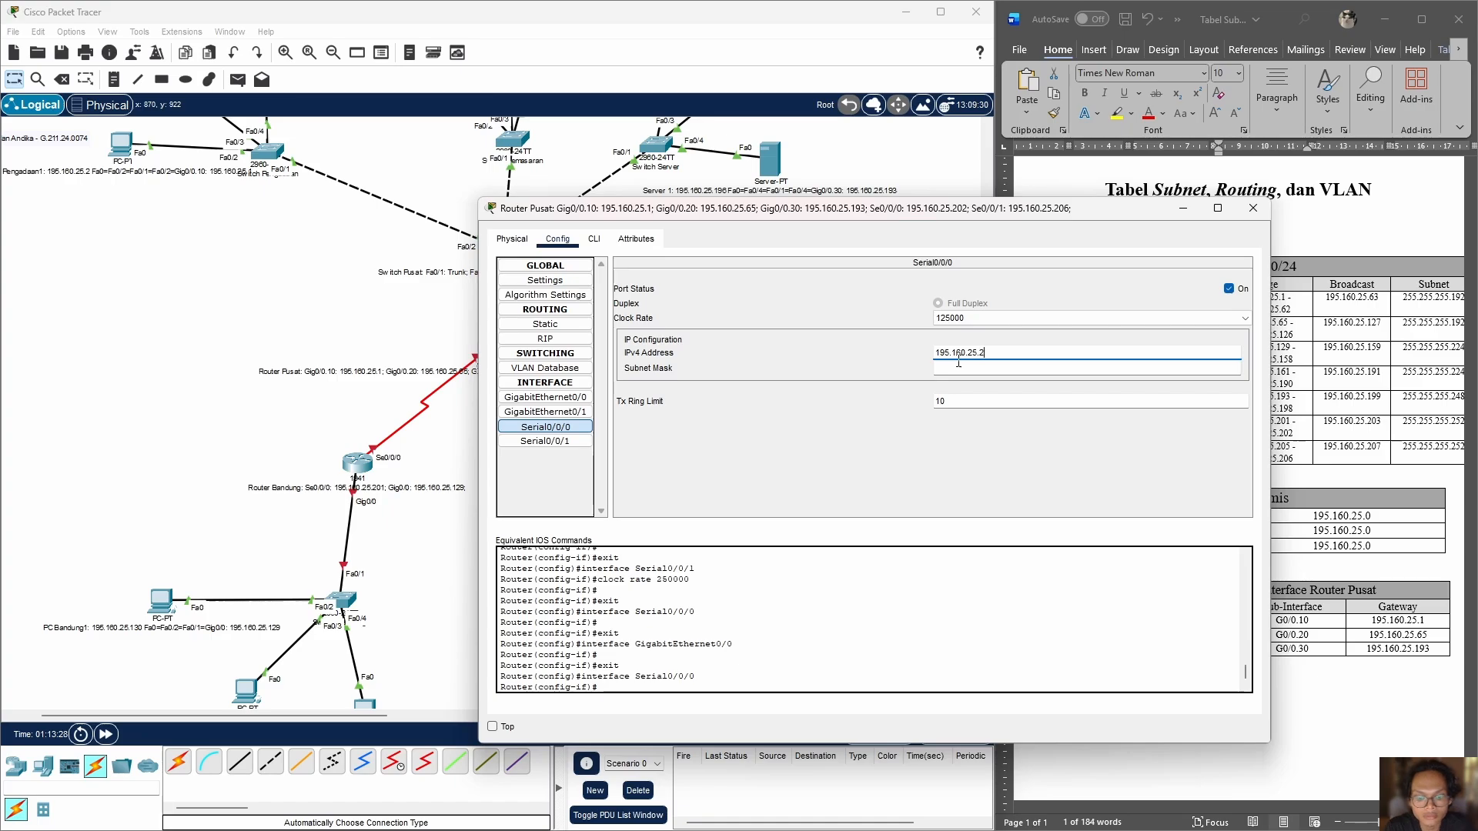
pyautogui.click(958, 367)
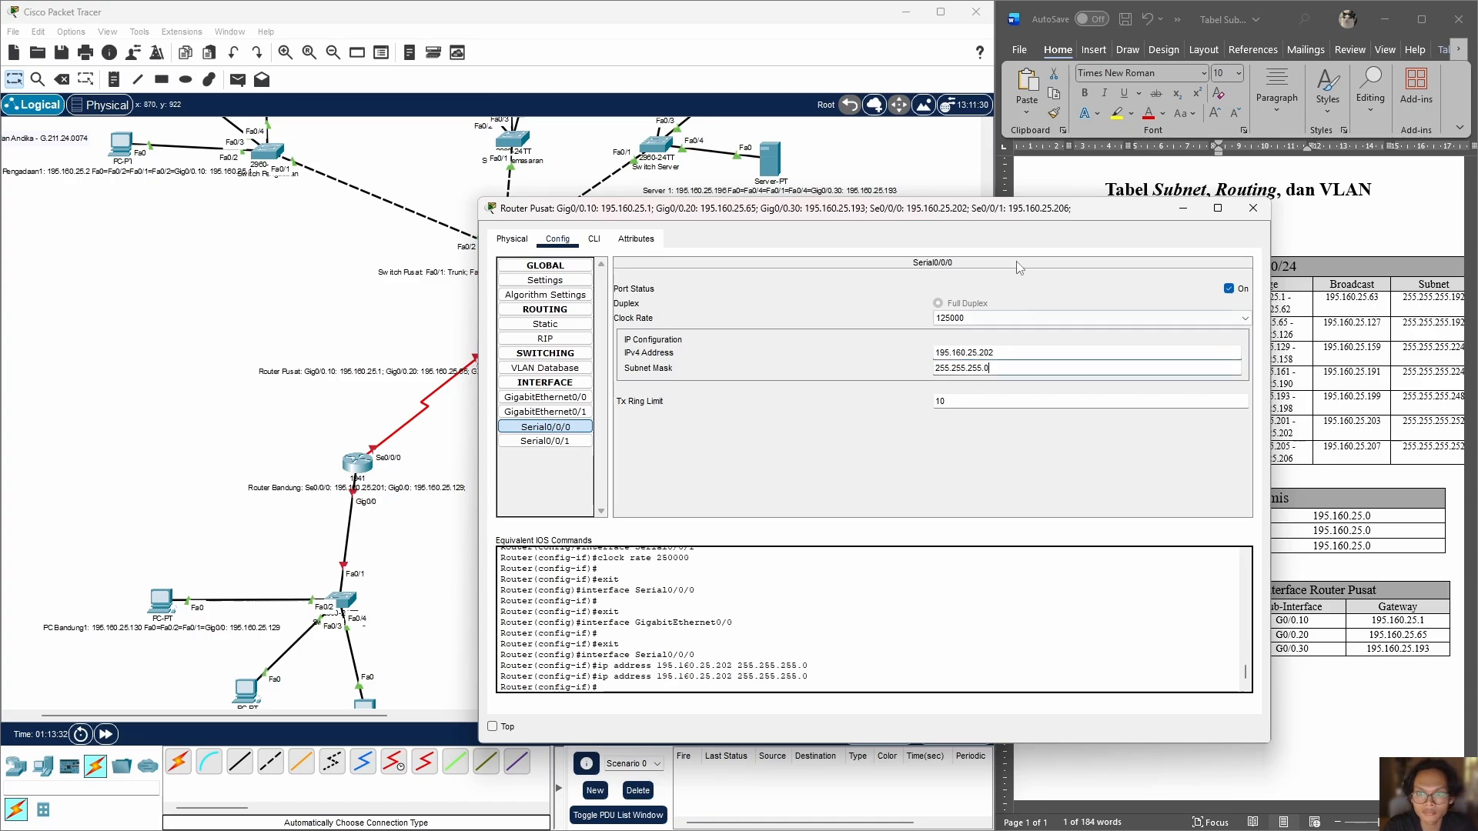
pyautogui.moveTo(1024, 208); pyautogui.dragTo(653, 167)
pyautogui.press('BackSpace')
pyautogui.write('252')
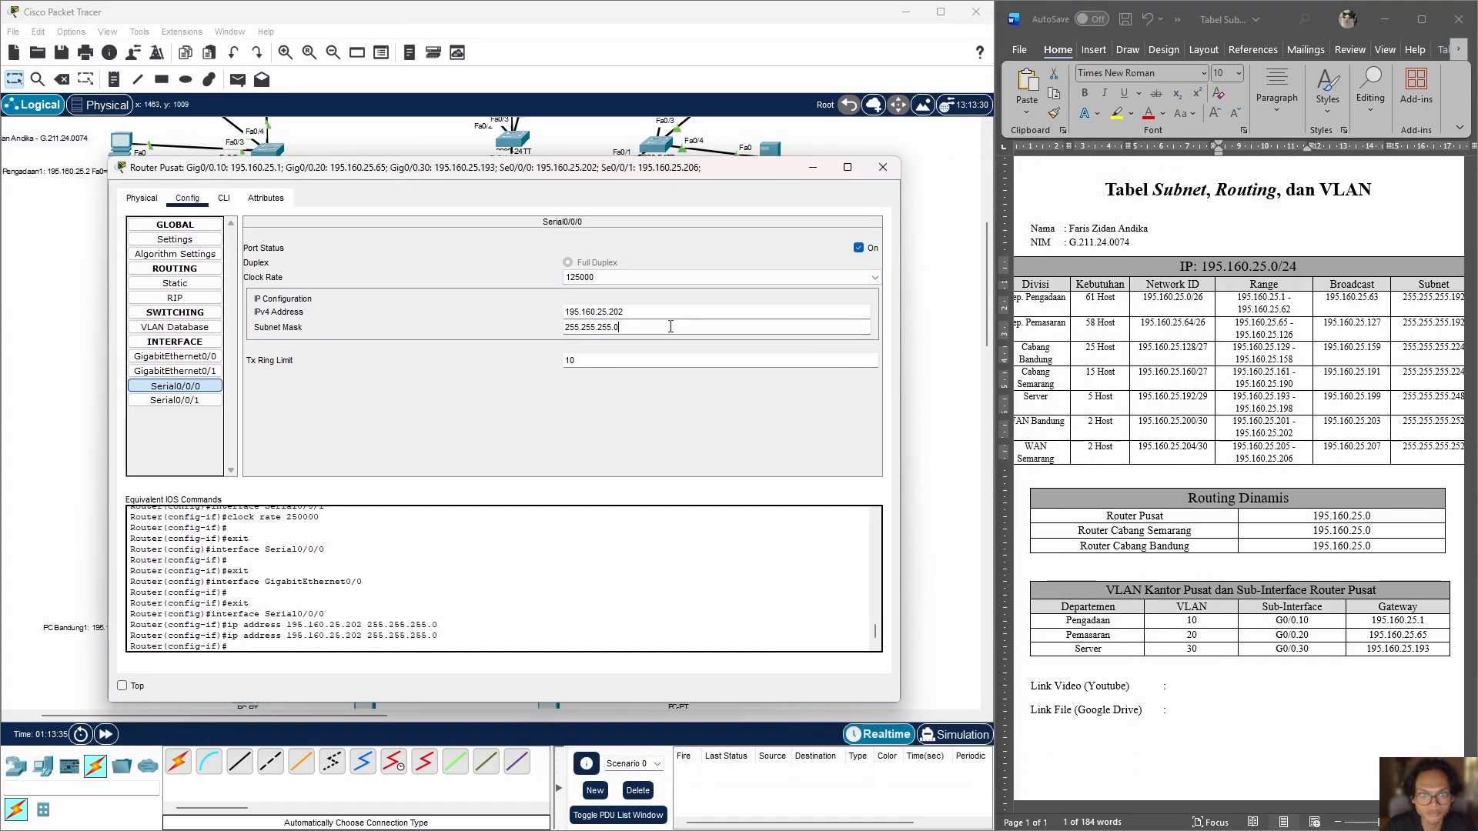
pyautogui.press('Return')
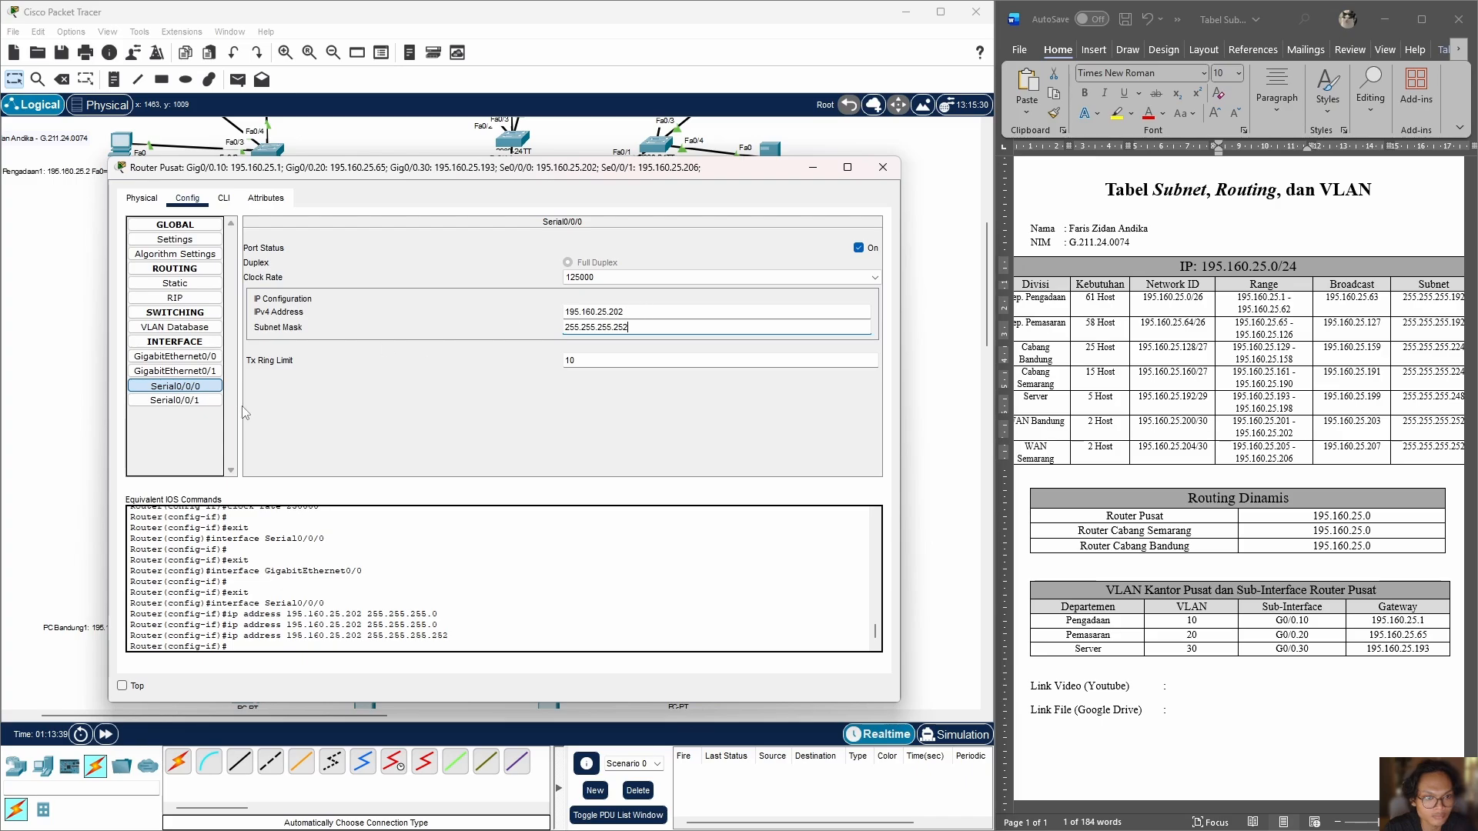
pyautogui.moveTo(639, 327); pyautogui.dragTo(128, 370)
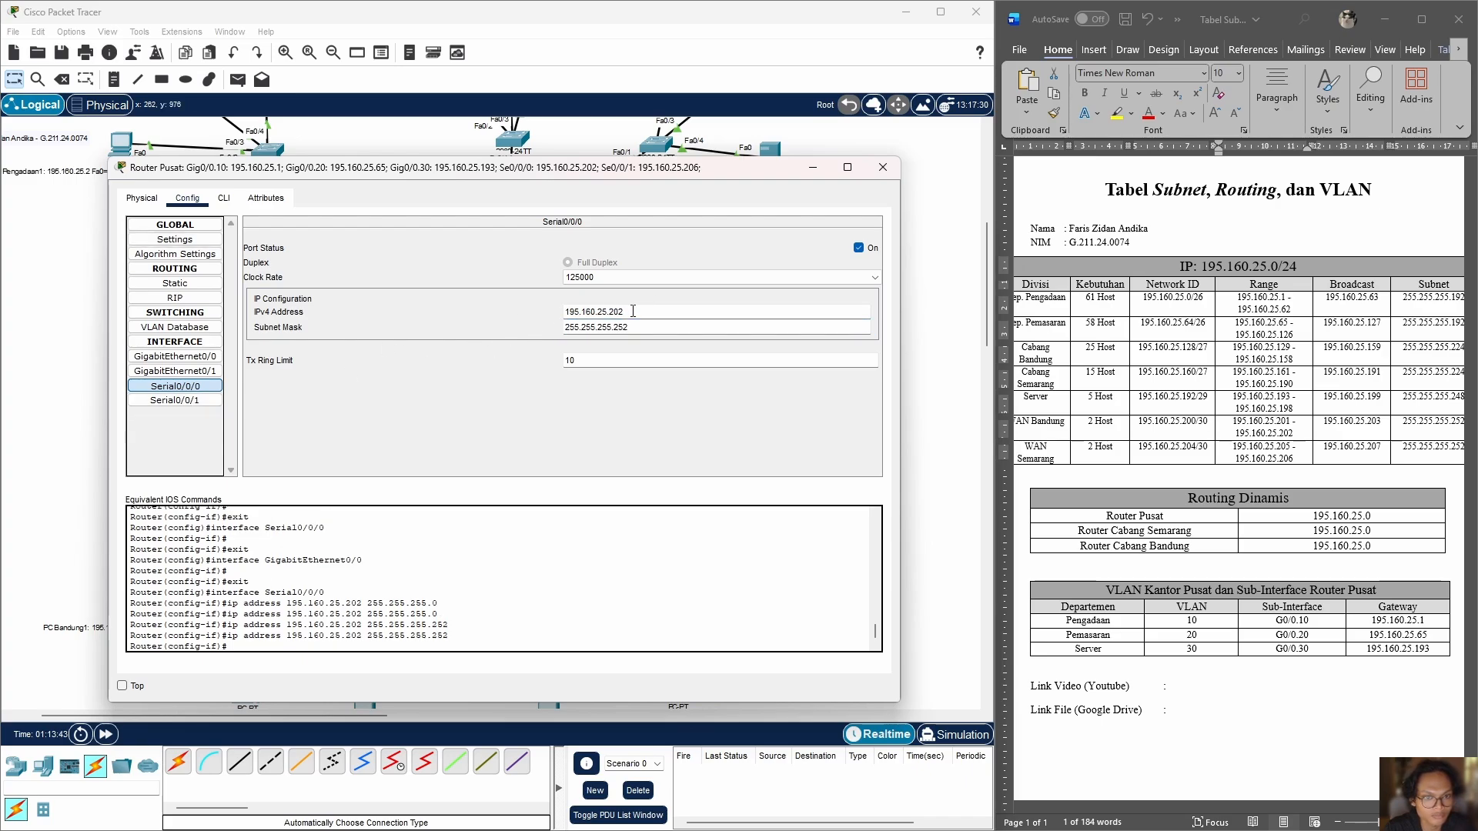
# Step: Give Router Pusat's Serial0/0/1 the address 195.160.25.206 with mask 255.255.255.252 and set its clock rate to 125000
pyautogui.click(175, 400)
pyautogui.click(609, 311)
pyautogui.press('BackSpace')
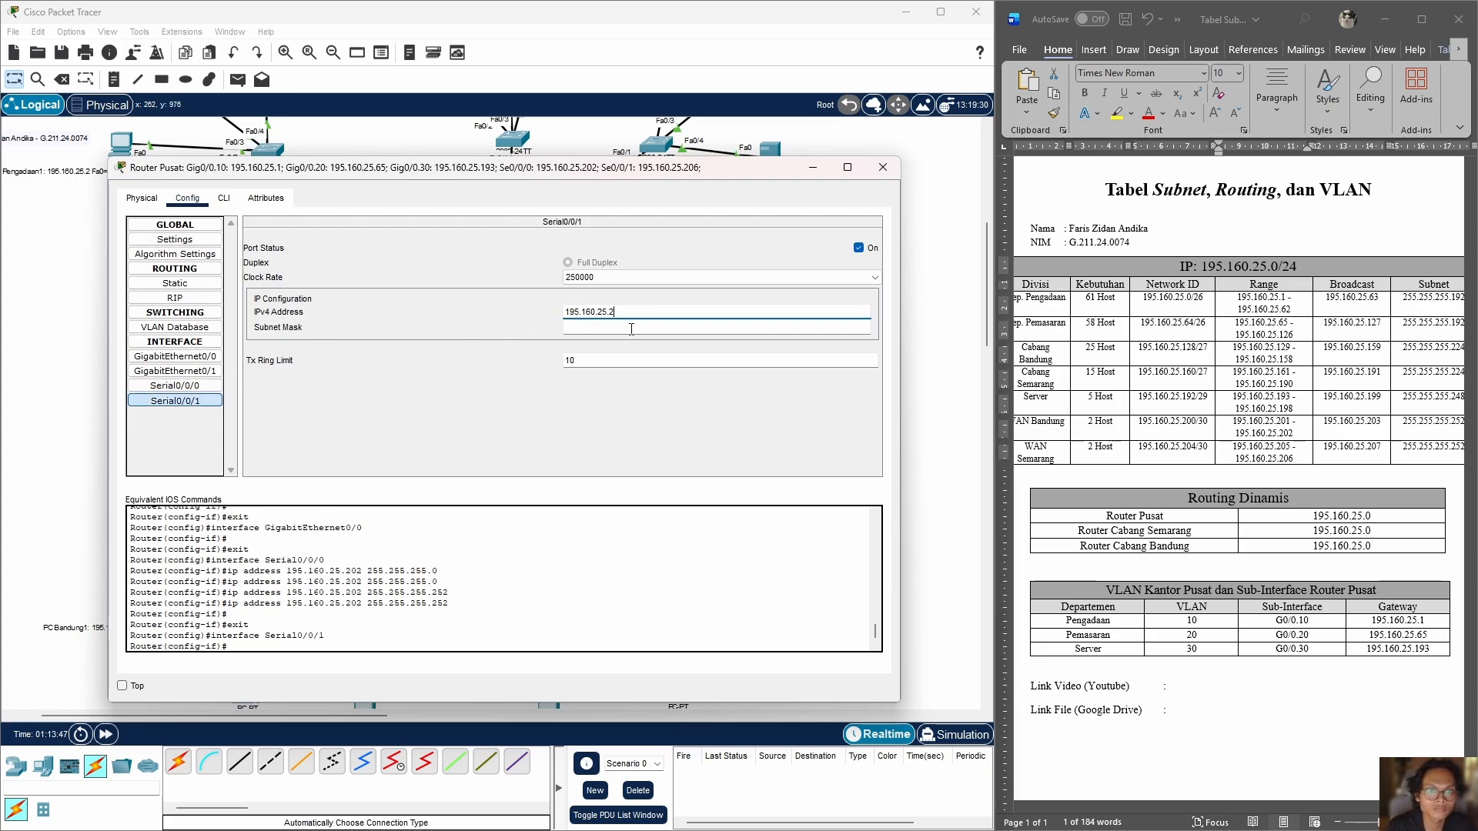
pyautogui.write('6')
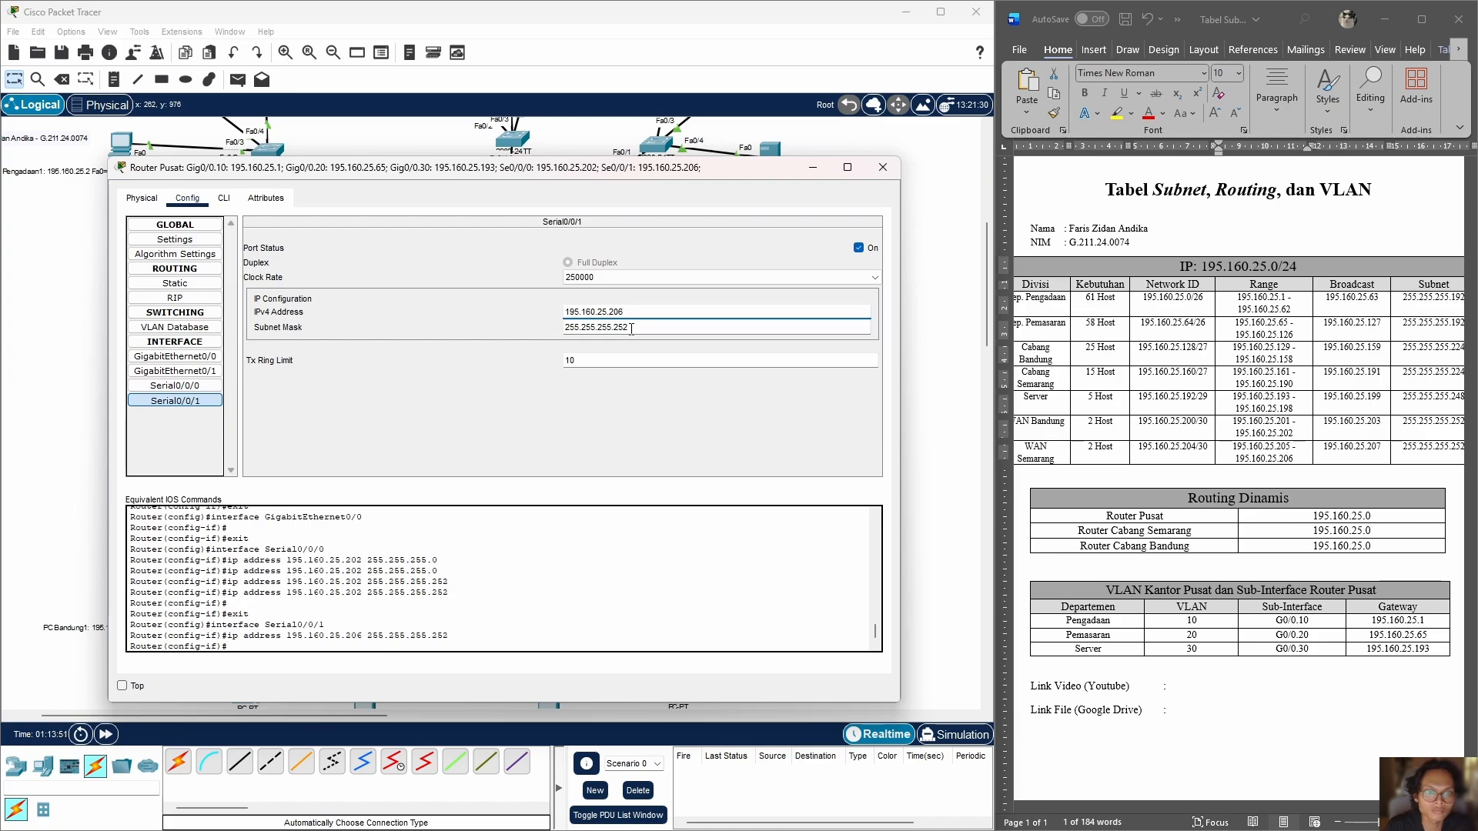
pyautogui.click(585, 277)
pyautogui.click(588, 362)
# Step: Check Router Pusat's Serial0/0/0 clock rate and GigabitEthernet0/0 settings against the topology, and close its configuration
pyautogui.click(176, 386)
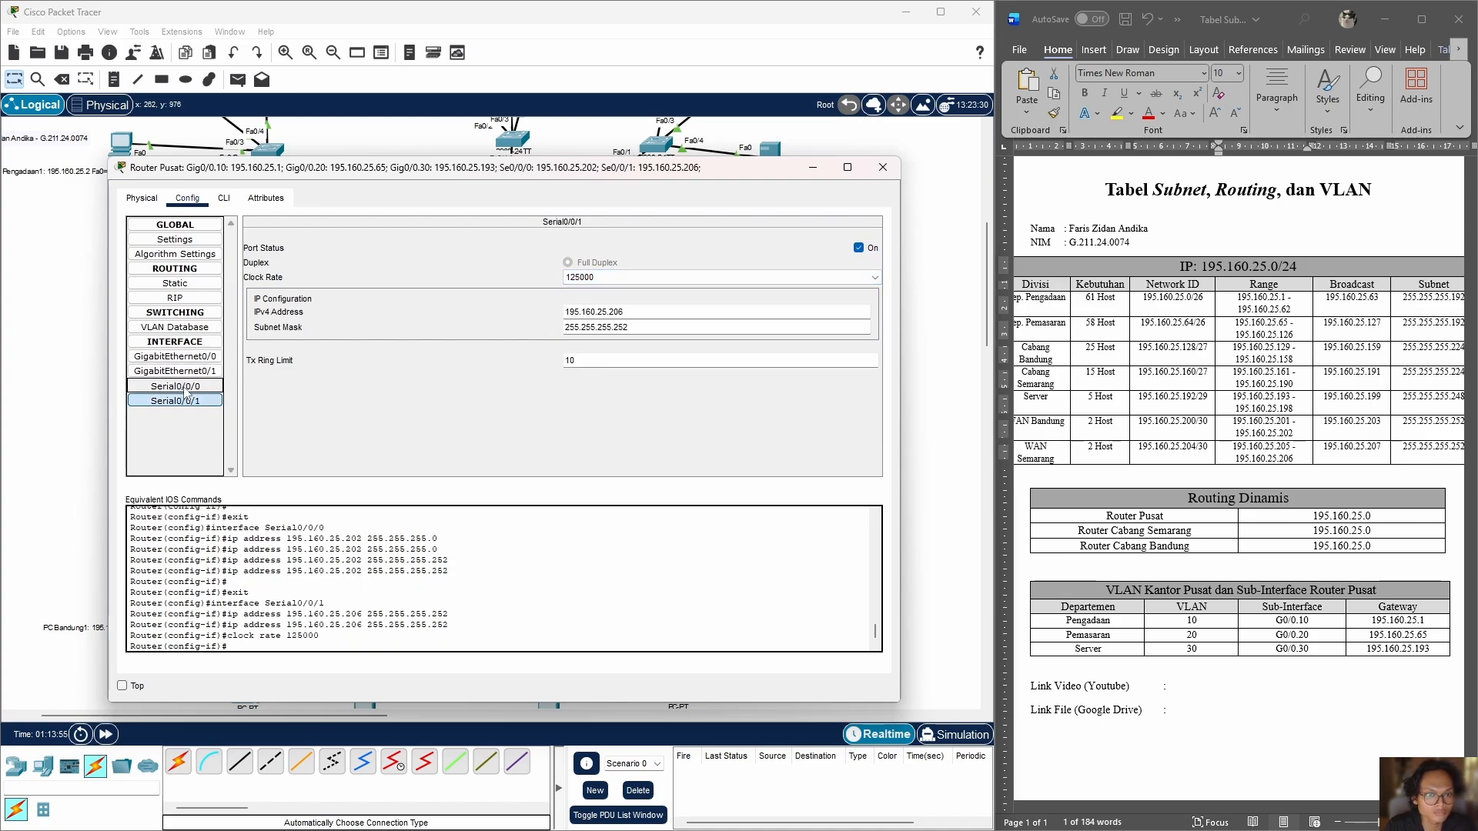
pyautogui.click(655, 277)
pyautogui.click(442, 375)
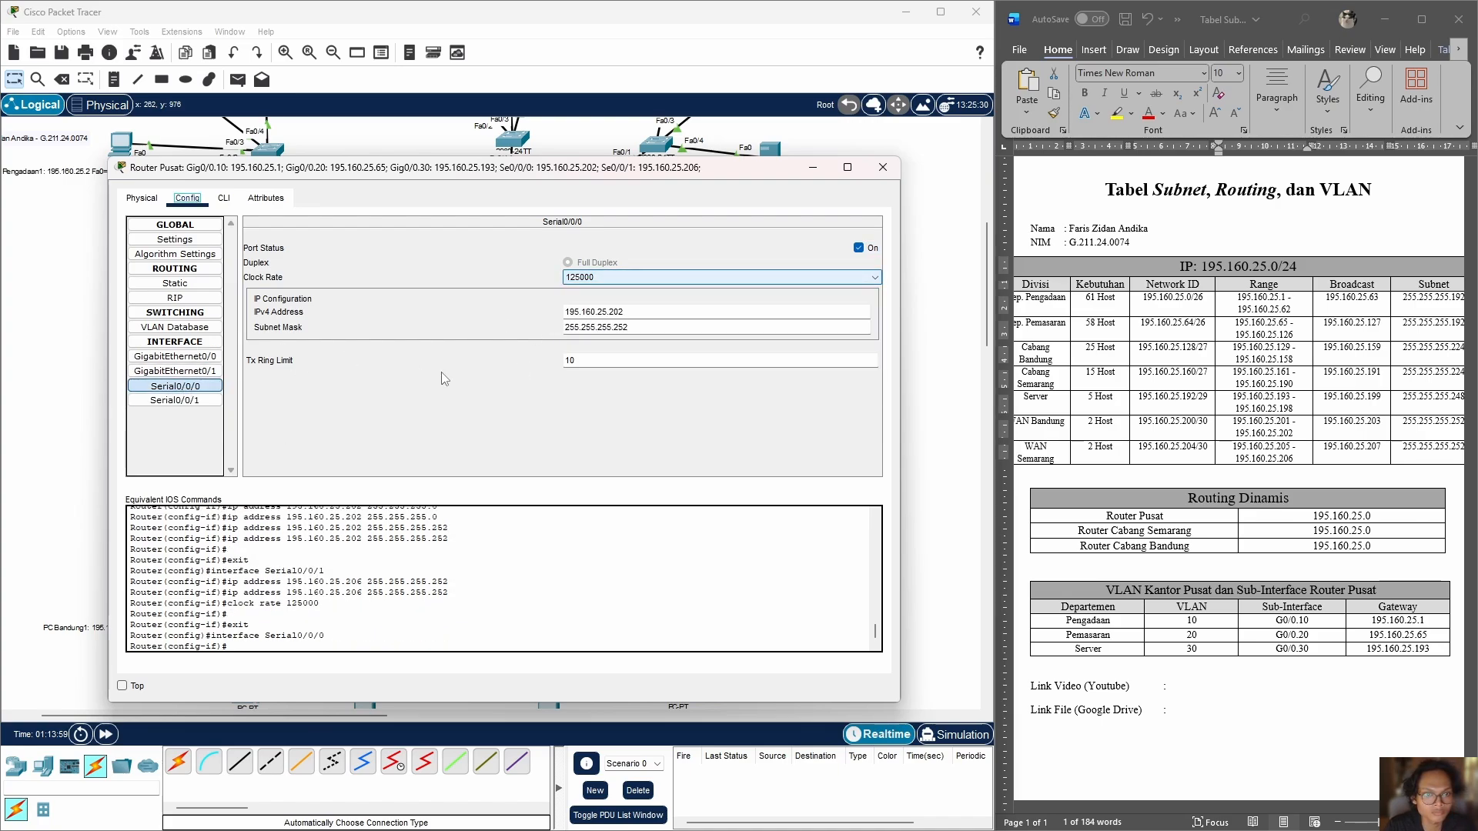
pyautogui.click(176, 356)
pyautogui.moveTo(554, 167); pyautogui.dragTo(769, 232)
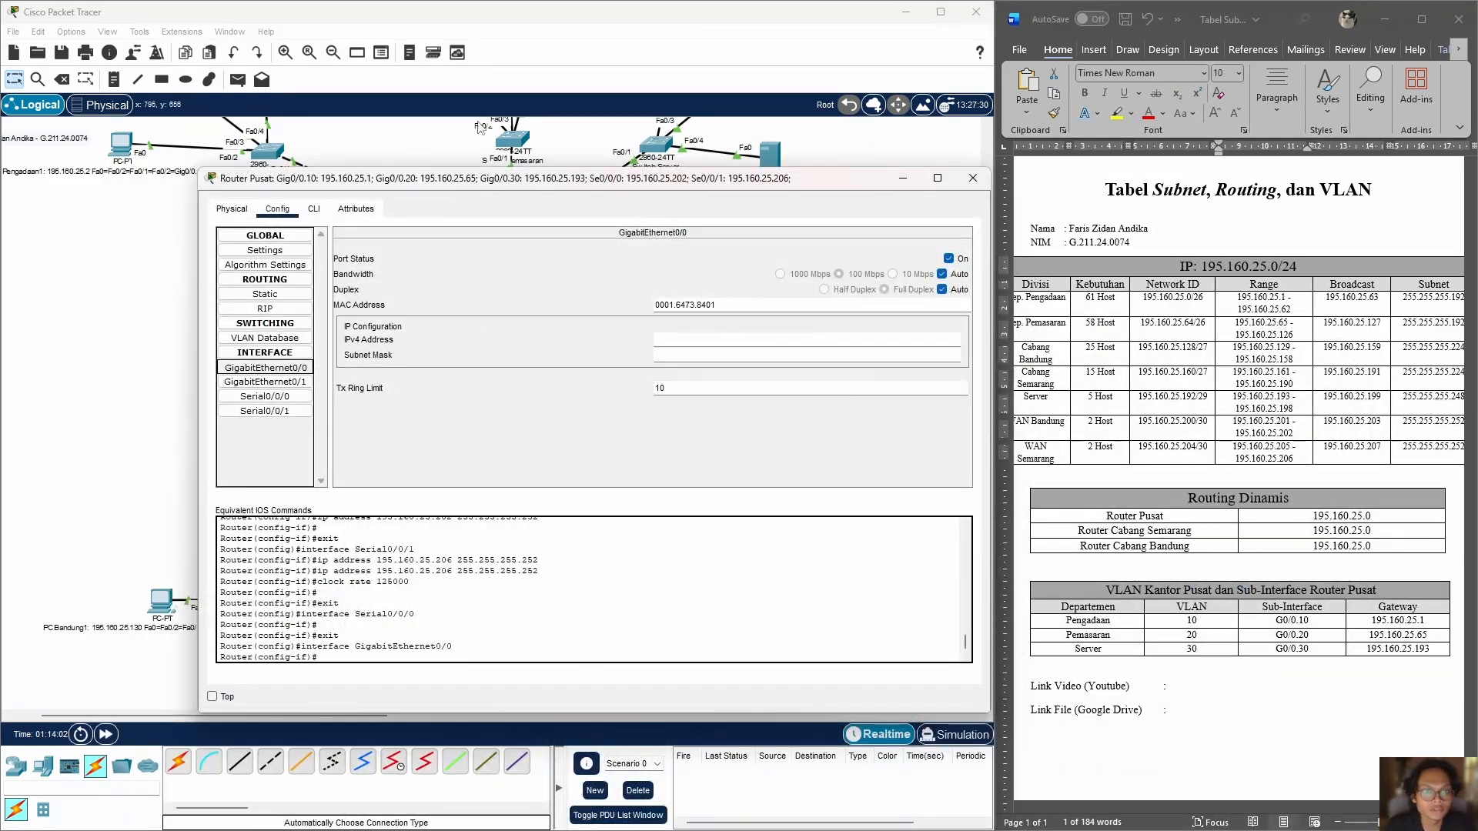
pyautogui.moveTo(833, 181); pyautogui.dragTo(1132, 269)
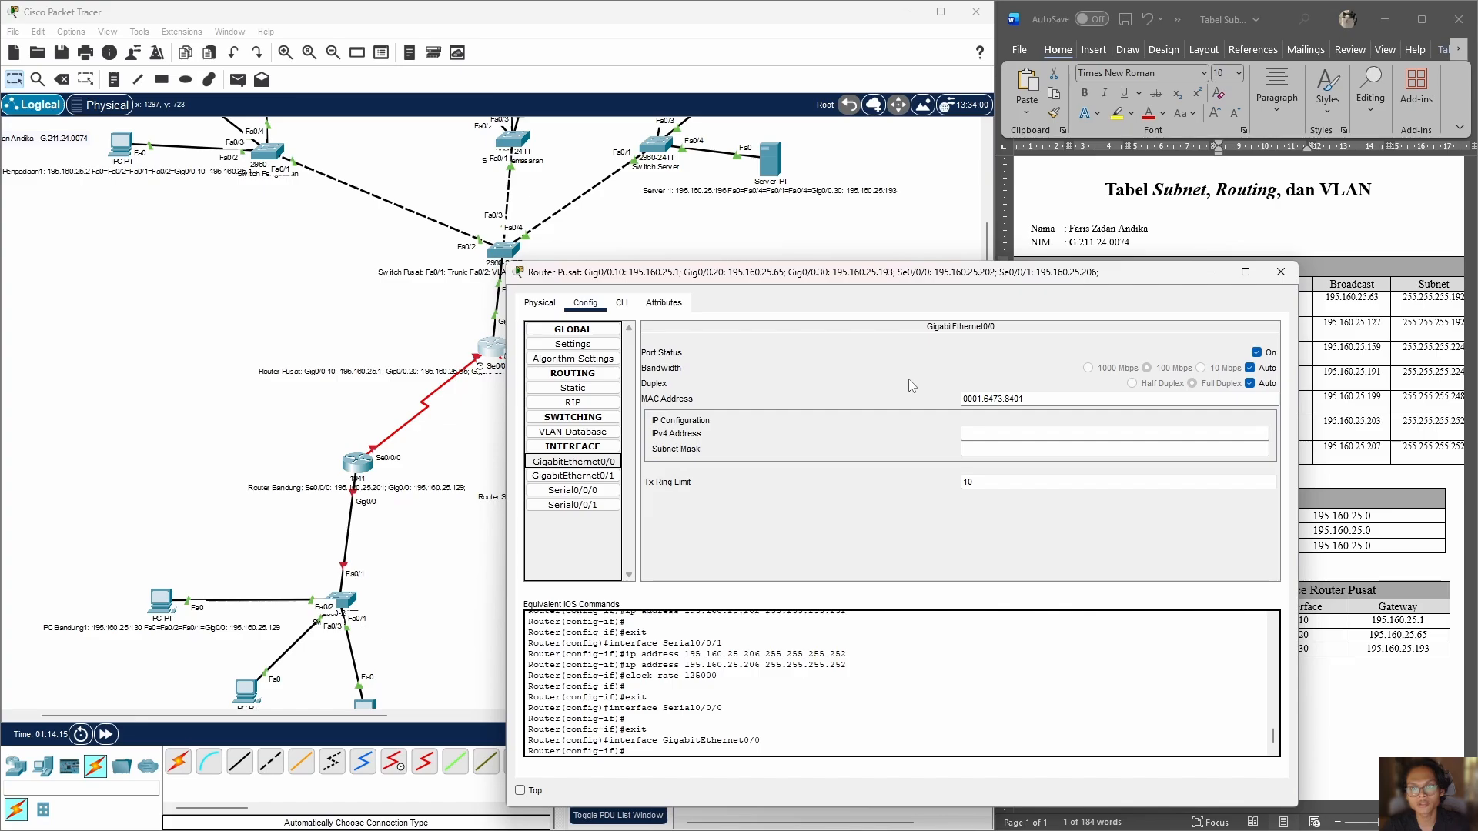
pyautogui.hotkey('alt', 'F4')
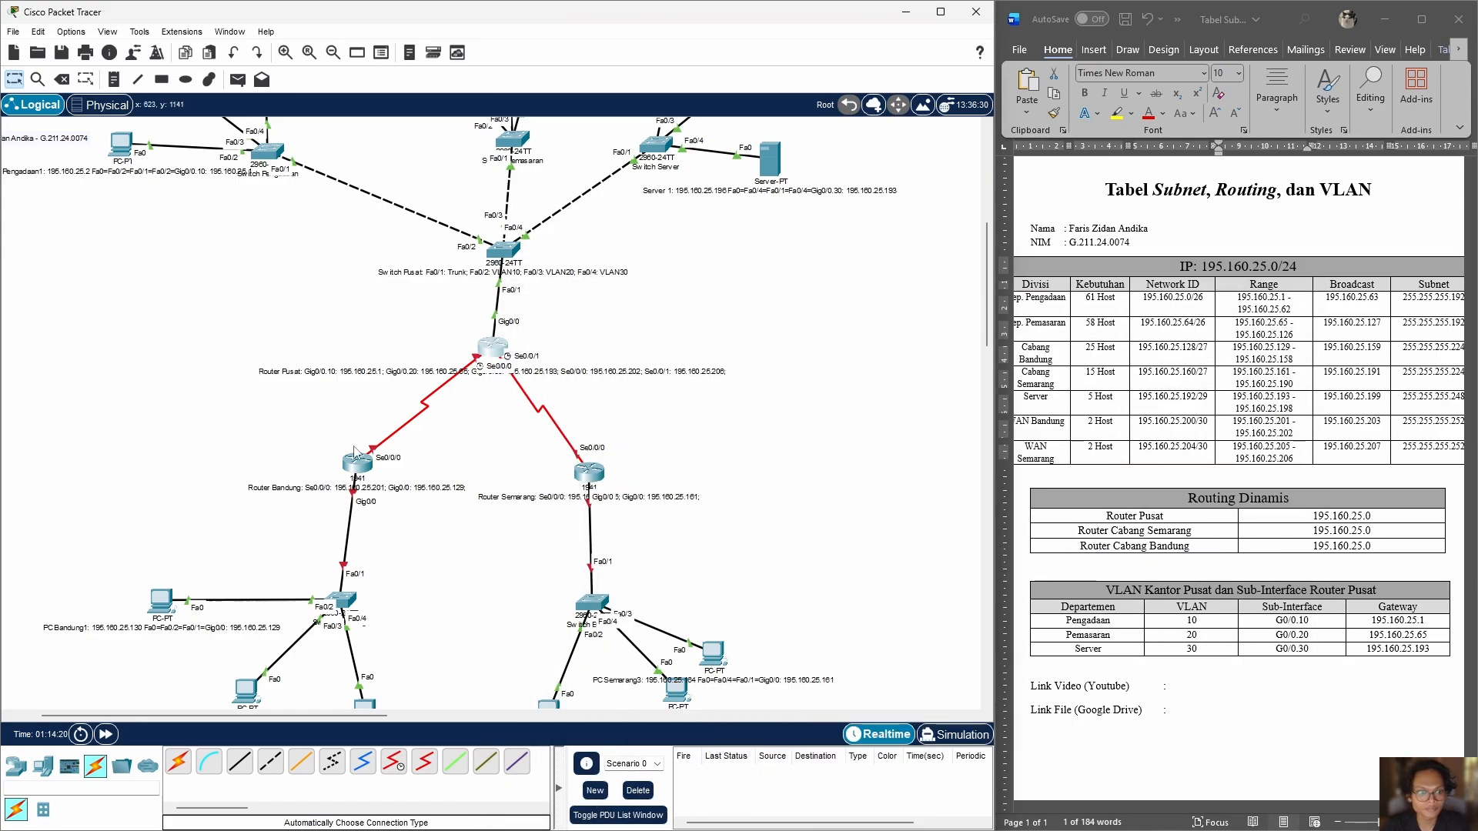
# Step: Switch on Router Bandung's Serial0/0/0 interface and set its clock rate to 125000
pyautogui.click(356, 460)
pyautogui.click(593, 224)
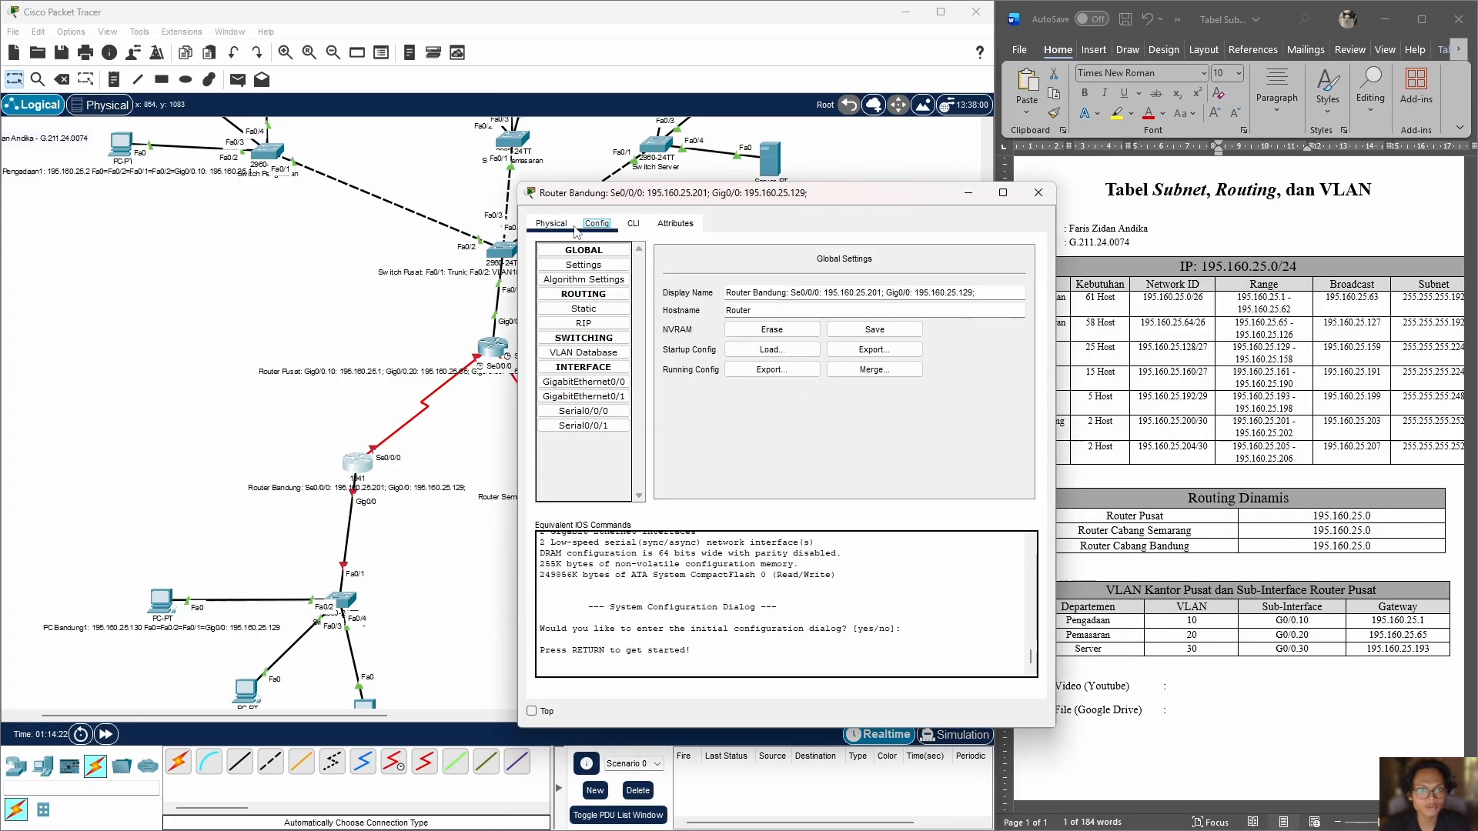
pyautogui.click(583, 411)
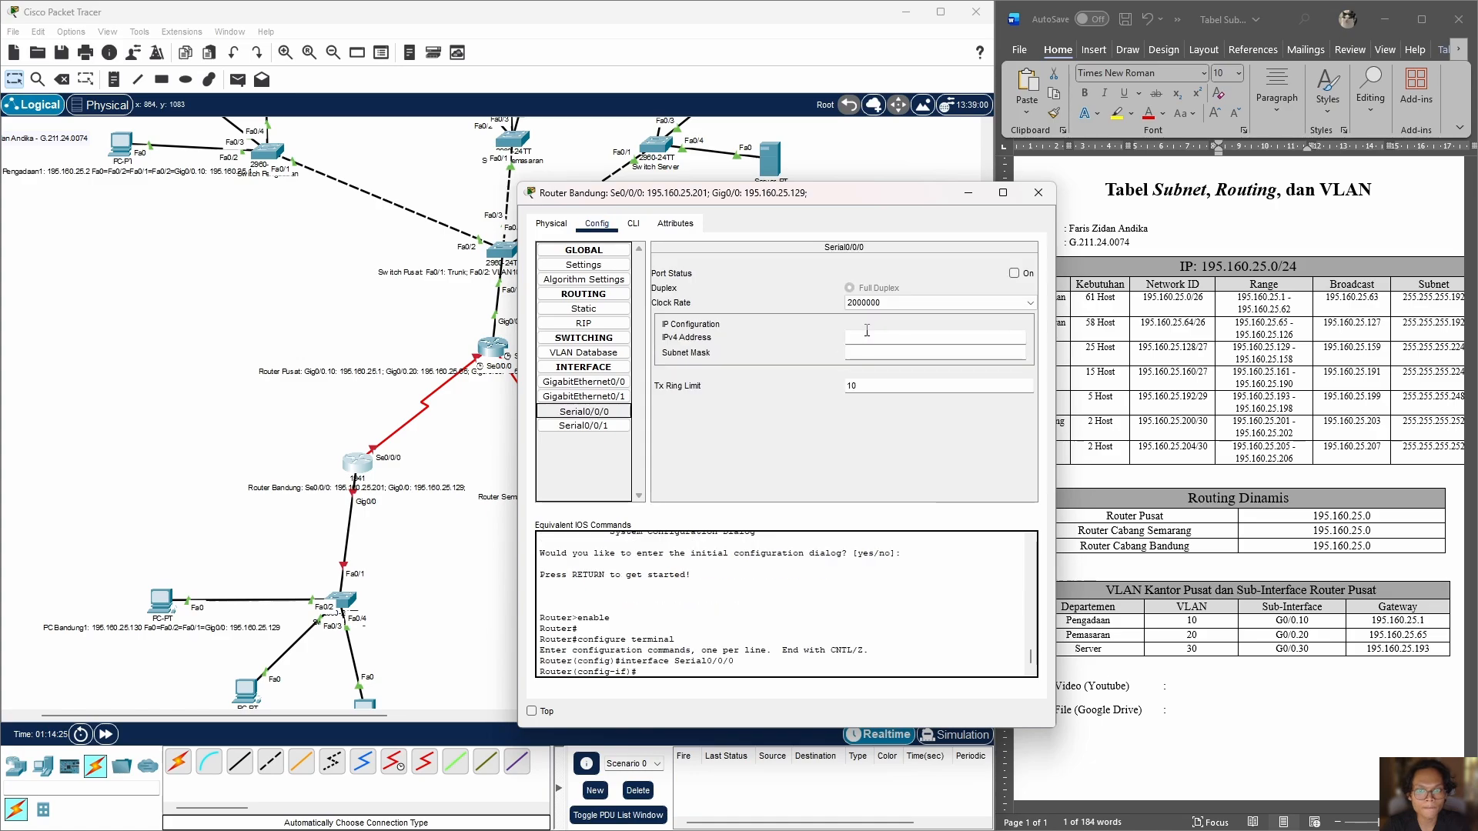
pyautogui.click(939, 303)
pyautogui.click(923, 354)
pyautogui.click(1014, 274)
pyautogui.click(904, 334)
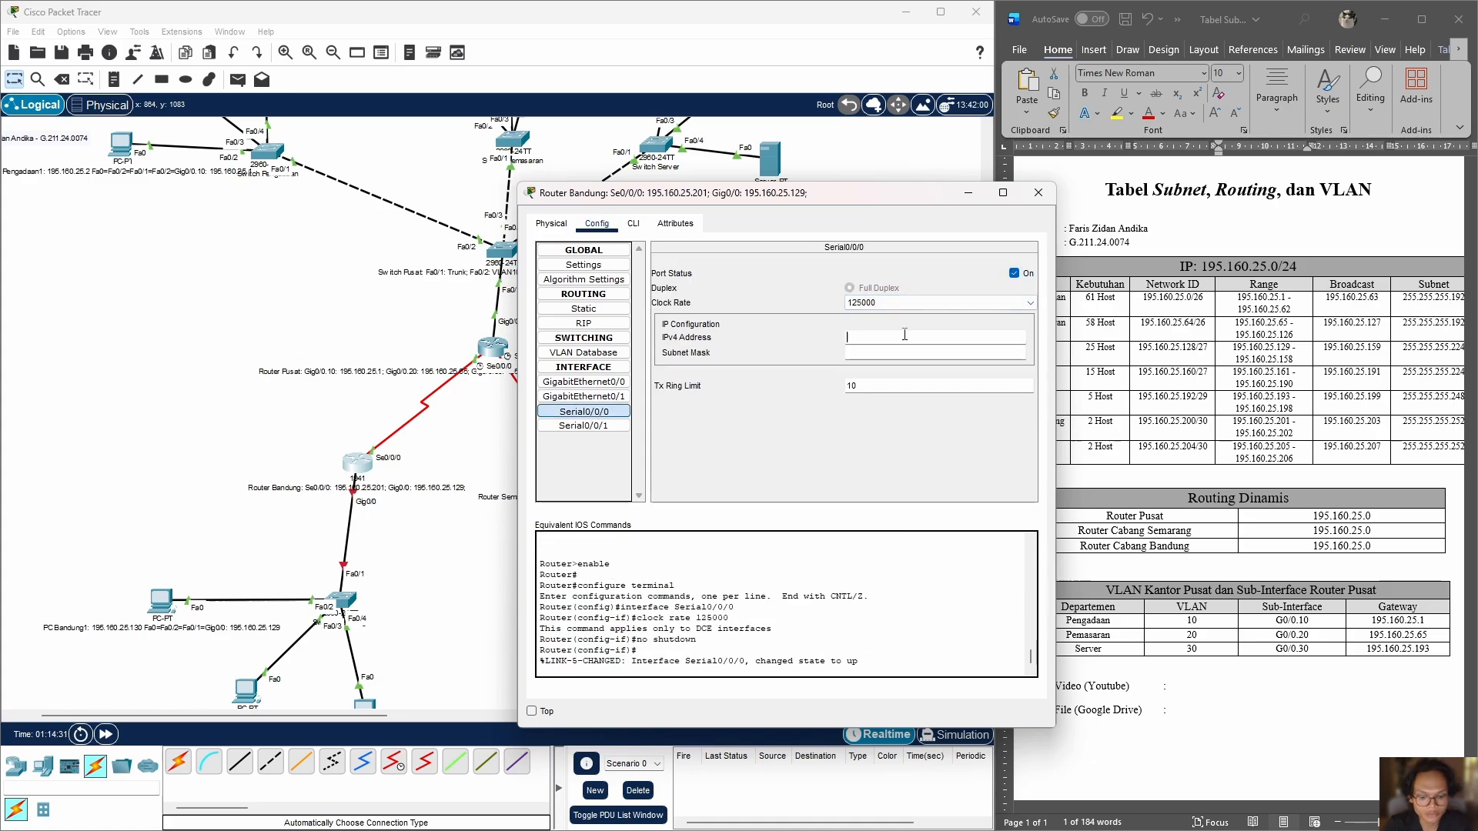
pyautogui.write('195.160.25.201')
pyautogui.click(931, 354)
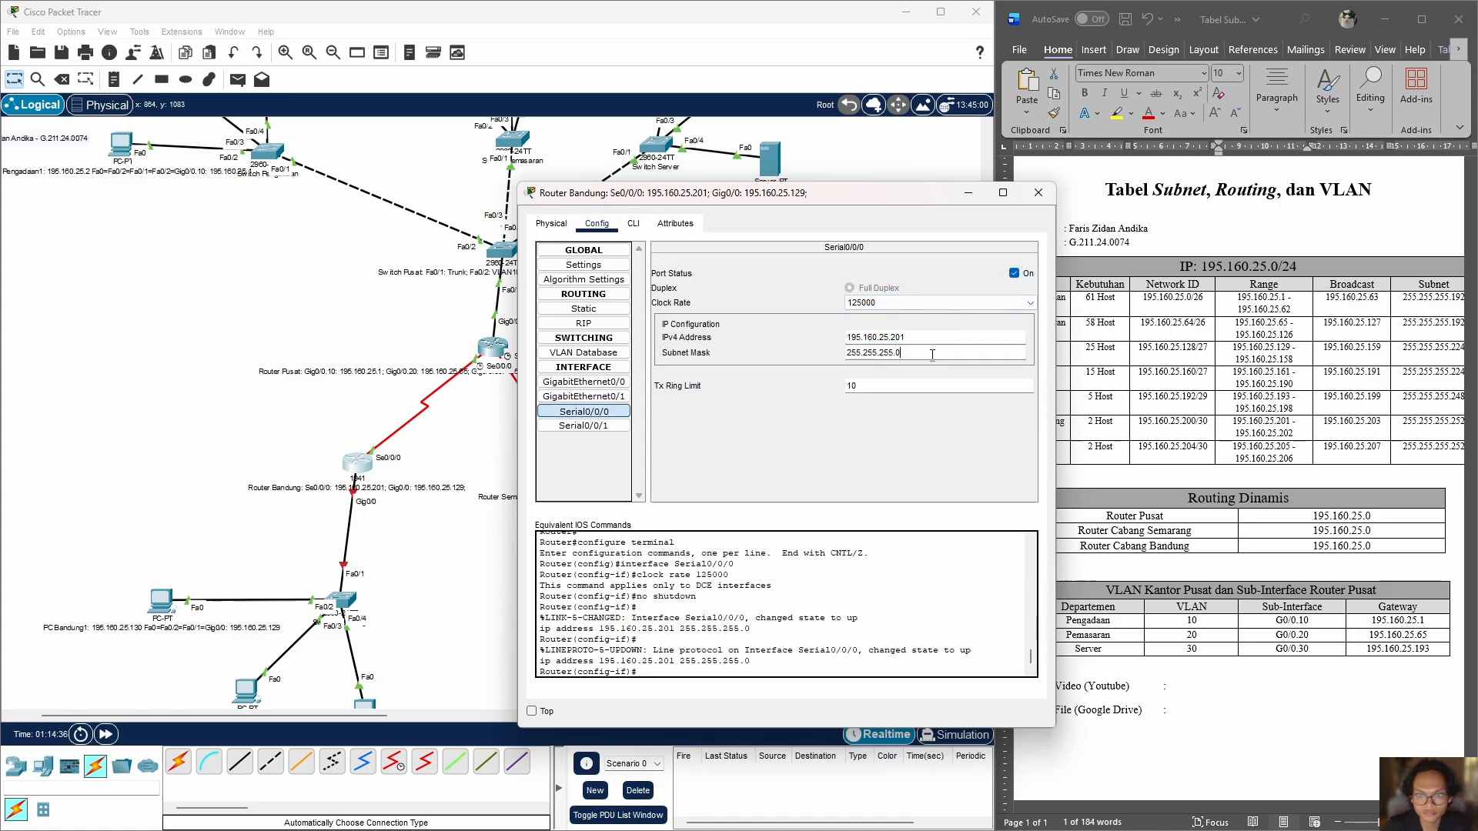
pyautogui.press('BackSpace')
pyautogui.write('252')
pyautogui.press('Return')
pyautogui.click(788, 433)
# Step: Give Router Bandung's Serial0/0/0 the IPv4 address 195.160.25.201 with subnet mask 255.255.255.252
pyautogui.click(907, 340)
pyautogui.write('195.160.25.20')
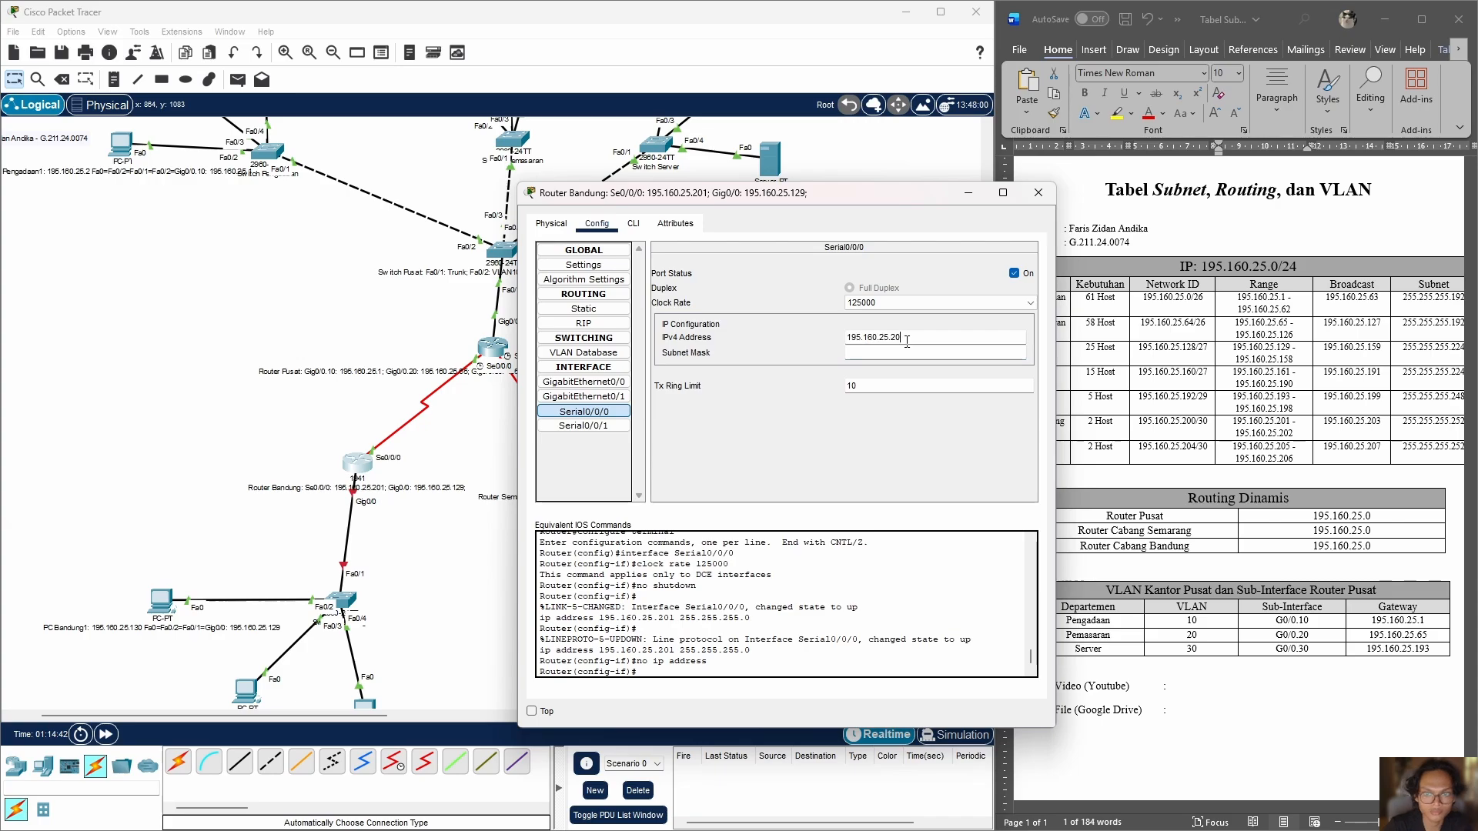
pyautogui.write('1')
pyautogui.press('Return')
pyautogui.click(906, 352)
pyautogui.press('BackSpace')
pyautogui.write('252')
pyautogui.press('Return')
# Step: Try to give Router Bandung's GigabitEthernet0/0 the IPv4 address 195.160.25.129 and replace its subnet mask
pyautogui.click(608, 423)
pyautogui.click(601, 382)
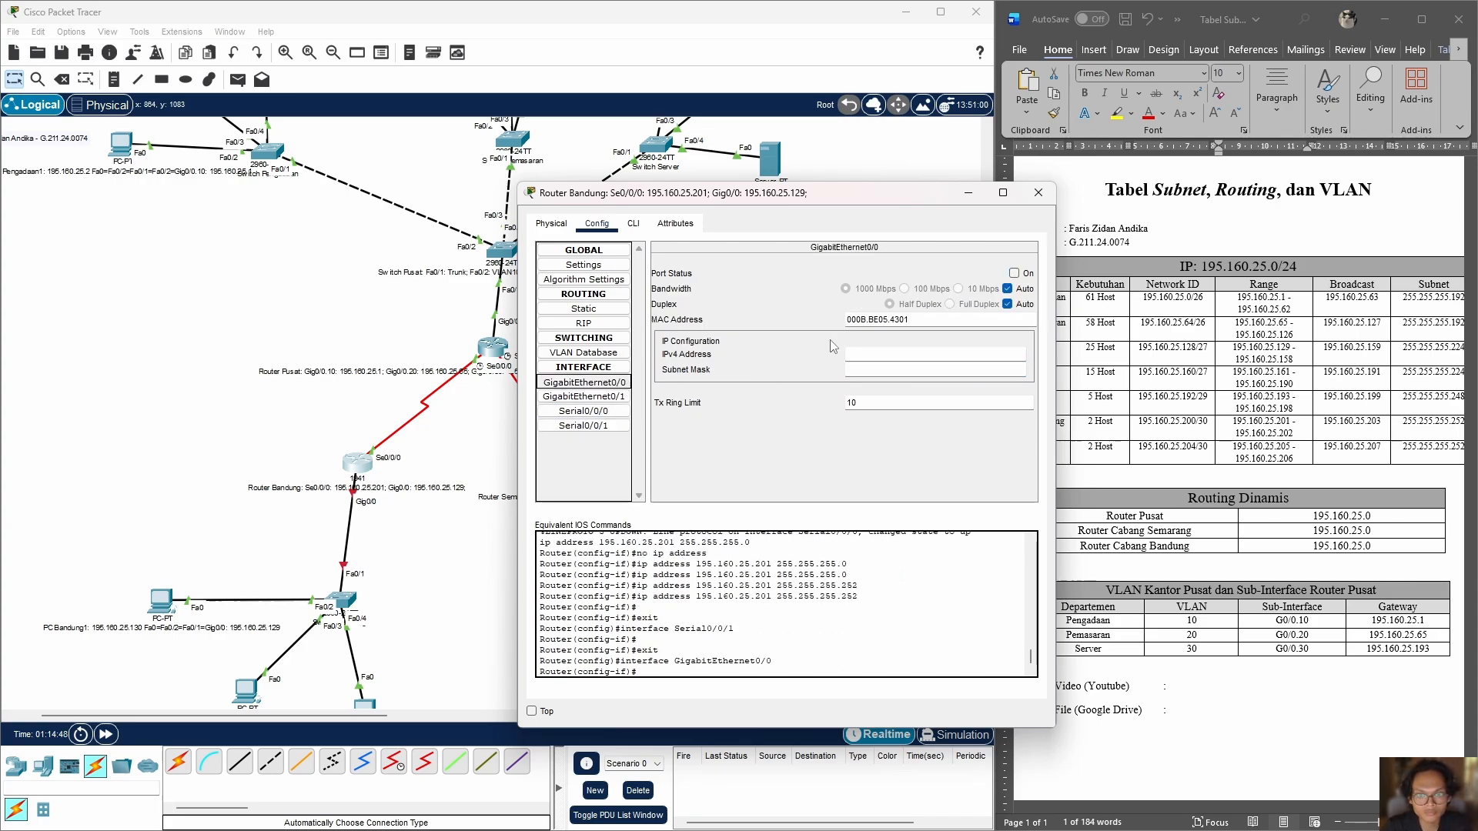
pyautogui.click(885, 354)
pyautogui.write('195.160.25.2')
pyautogui.press('Return')
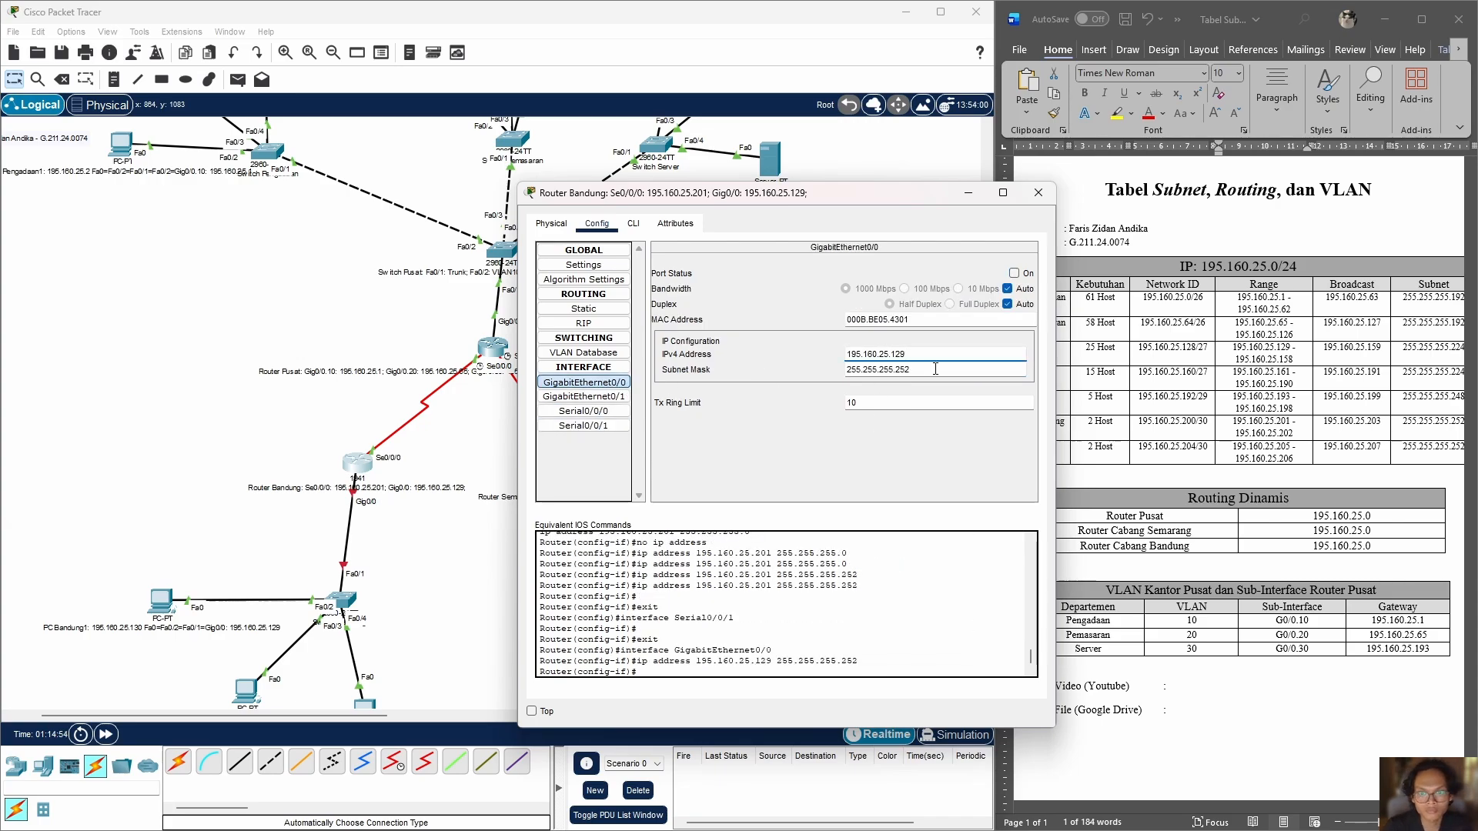
pyautogui.click(934, 370)
pyautogui.press('BackSpace')
pyautogui.press('BackSpace')
pyautogui.press('BackSpace')
pyautogui.click(934, 194)
pyautogui.click(810, 471)
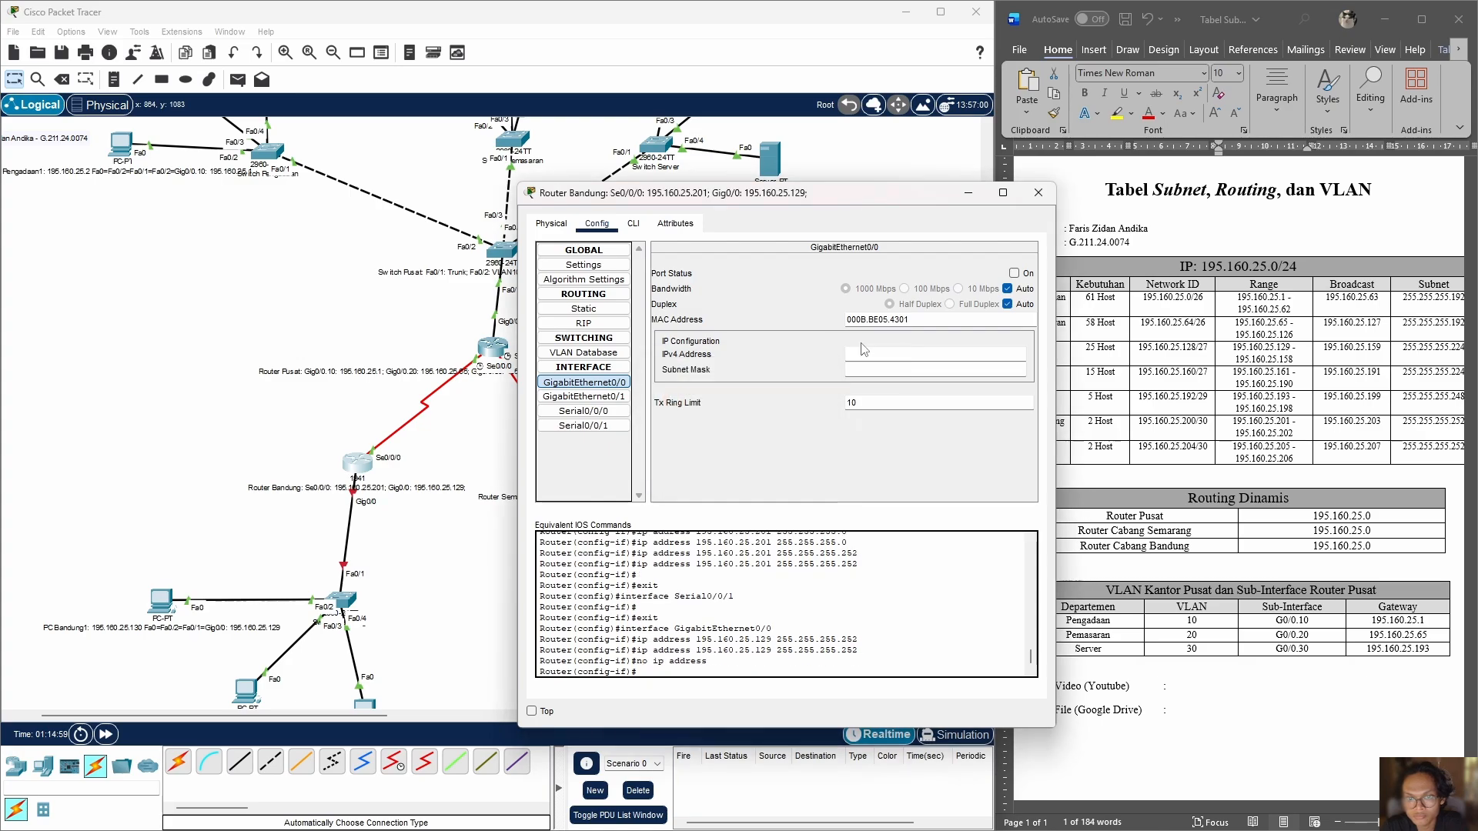
# Step: Give Router Bandung's GigabitEthernet0/0 the IPv4 address 195.160.25.129, switch the port on and close the router's configuration
pyautogui.moveTo(885, 193); pyautogui.dragTo(792, 183)
pyautogui.click(823, 345)
pyautogui.write('195.160.25.202')
pyautogui.press('BackSpace')
pyautogui.press('BackSpace')
pyautogui.press('BackSpace')
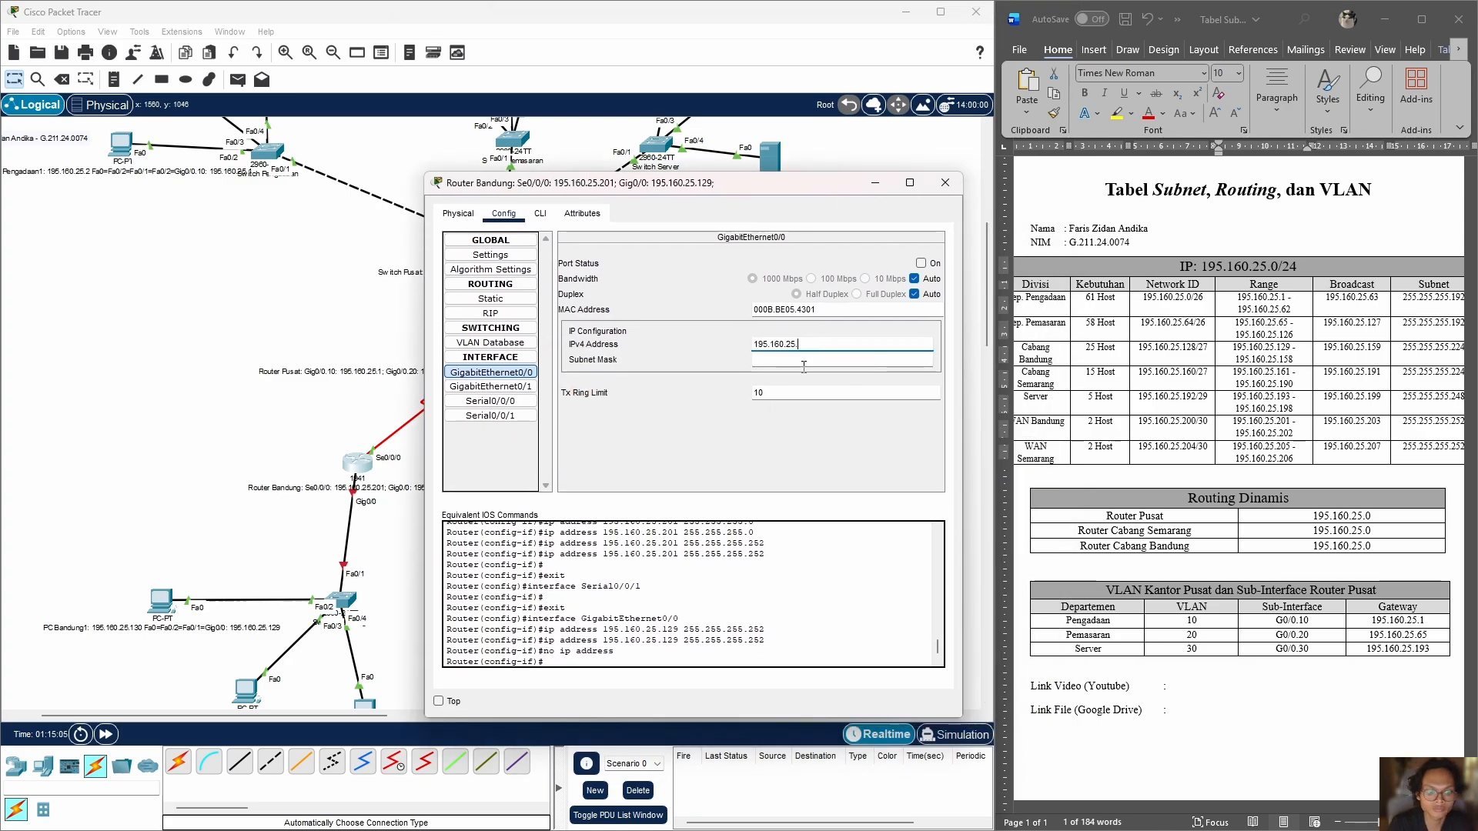
pyautogui.write('129')
pyautogui.press('Return')
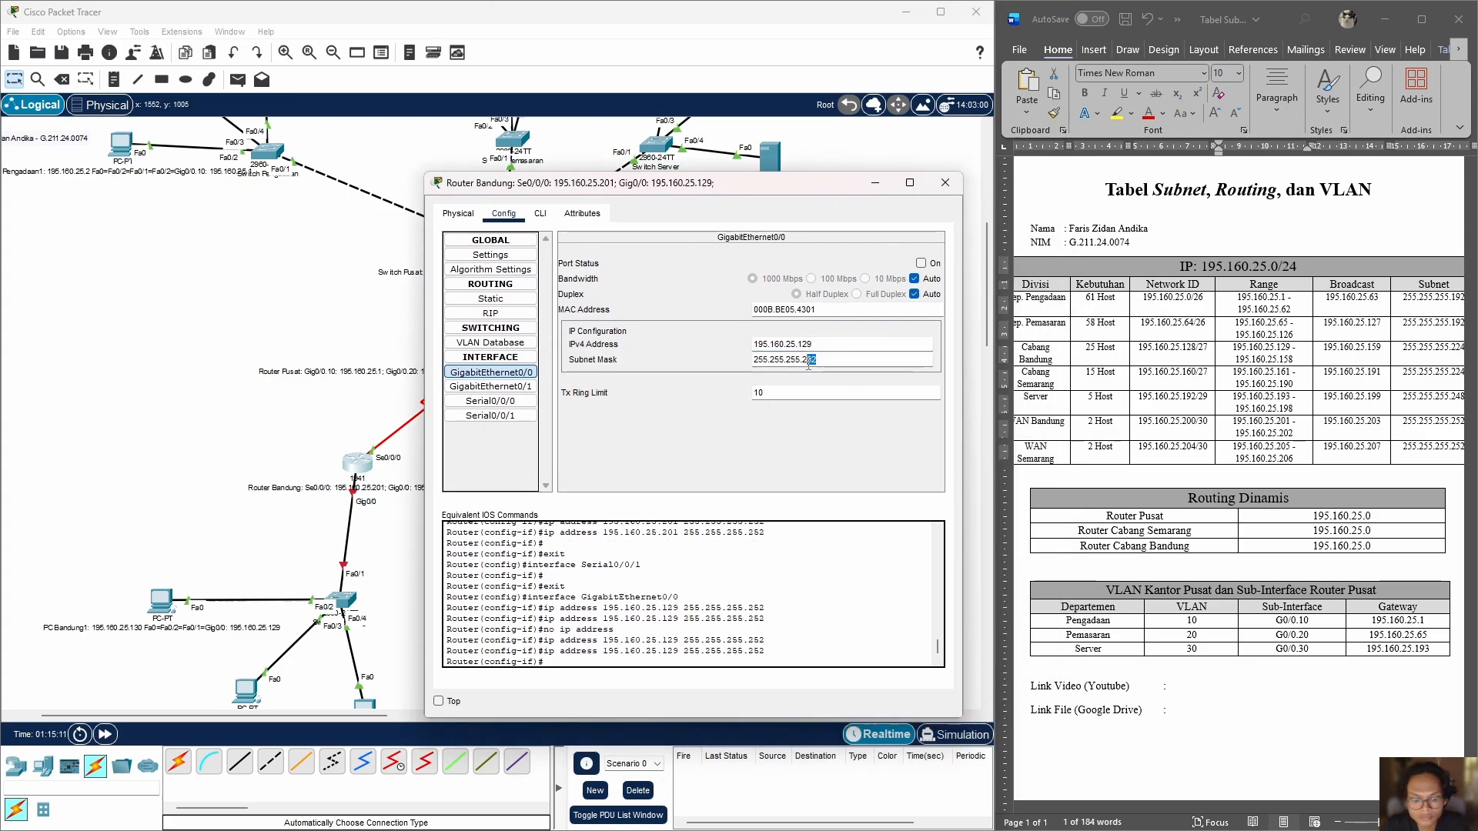
pyautogui.click(920, 263)
pyautogui.click(944, 182)
# Step: Switch on Router Semarang's Serial0/0/0 interface and set its clock rate to 125000
pyautogui.click(589, 479)
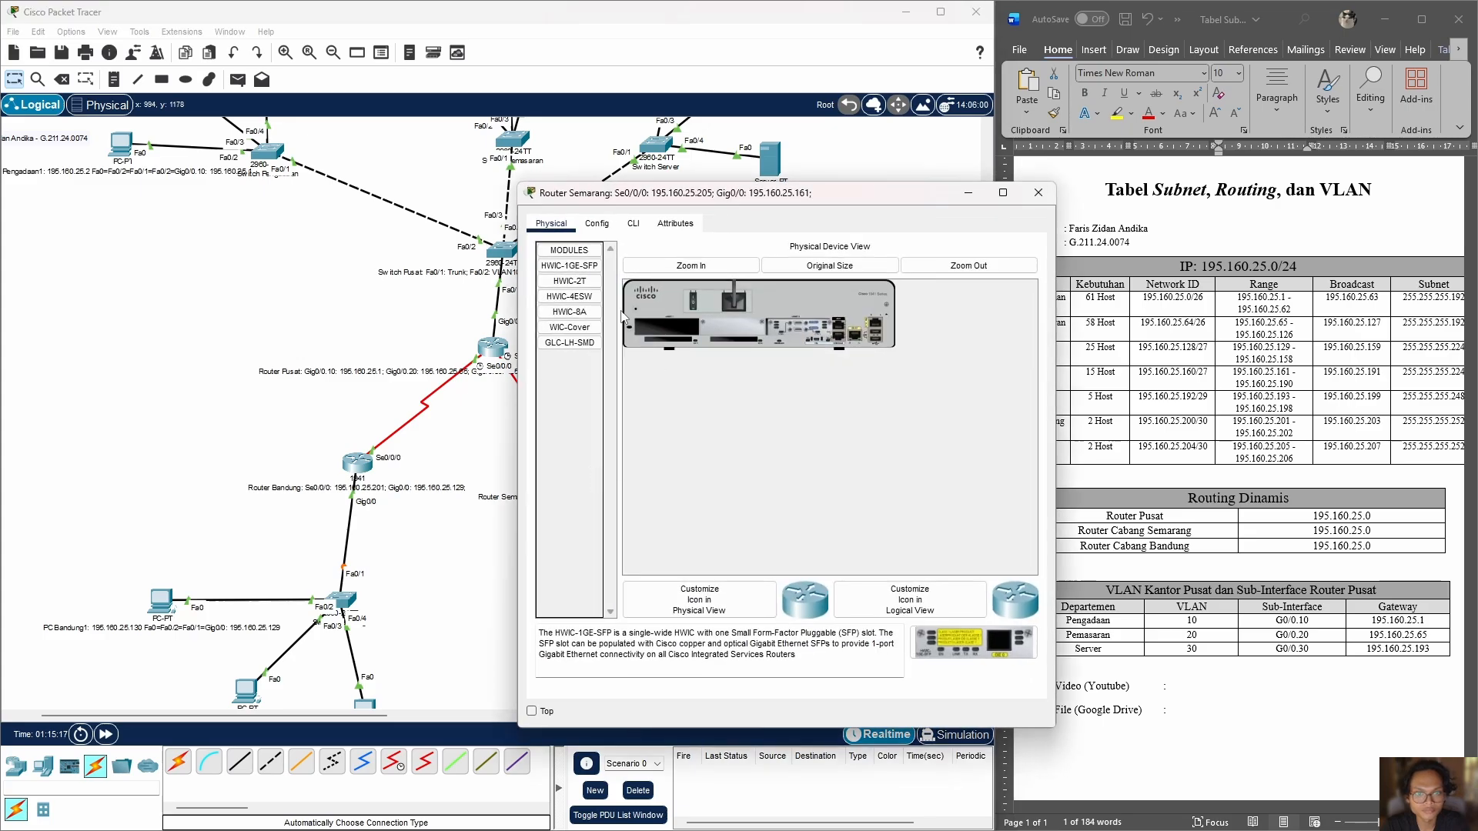
pyautogui.click(596, 223)
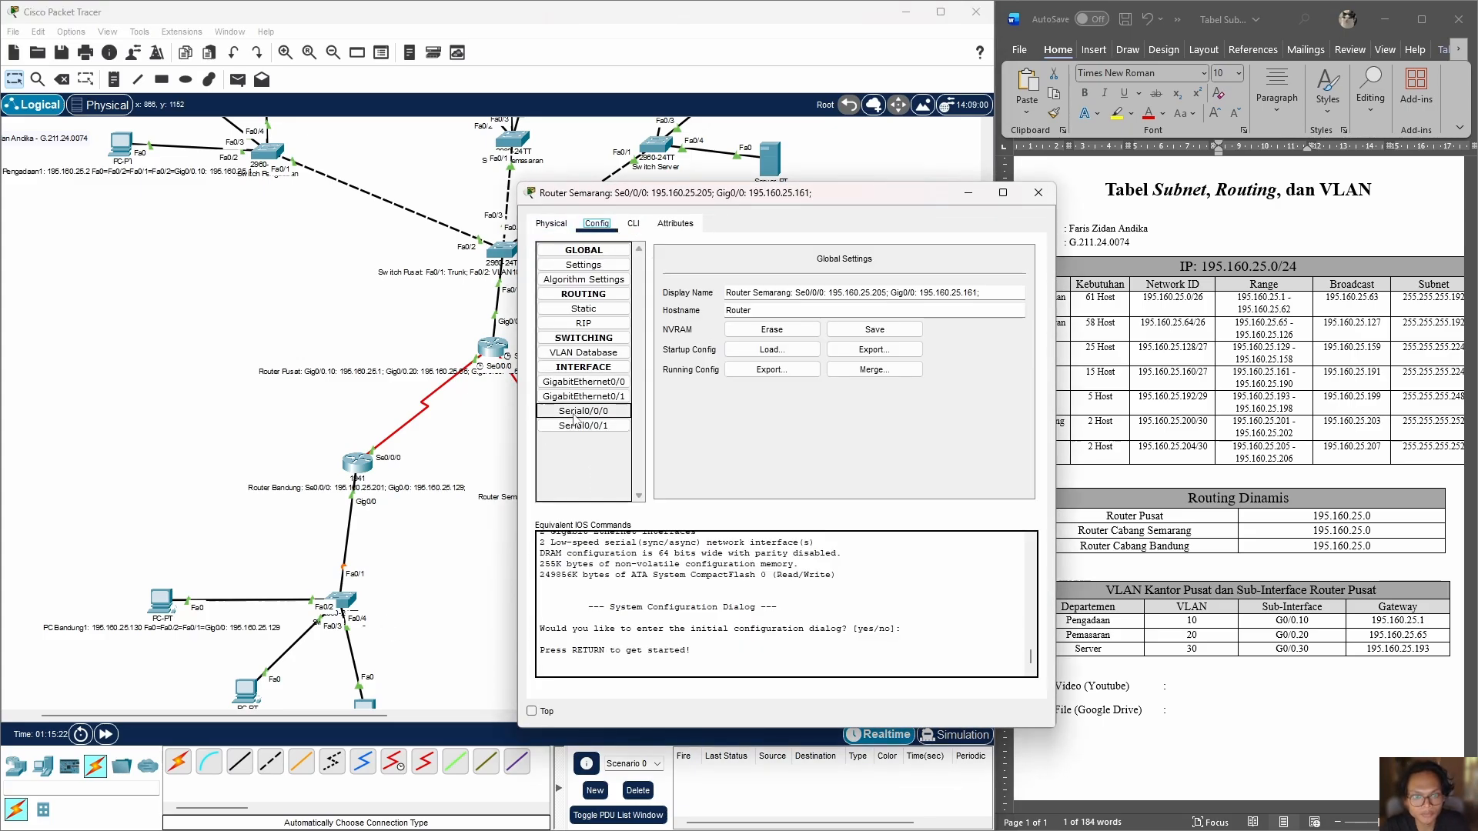
pyautogui.click(583, 411)
pyautogui.click(1014, 272)
pyautogui.click(939, 302)
pyautogui.click(901, 330)
# Step: Give Router Semarang's Serial0/0/0 the IPv4 address 195.160.25.205 with subnet mask 255.255.255.252
pyautogui.click(913, 339)
pyautogui.write('195.160.25.129')
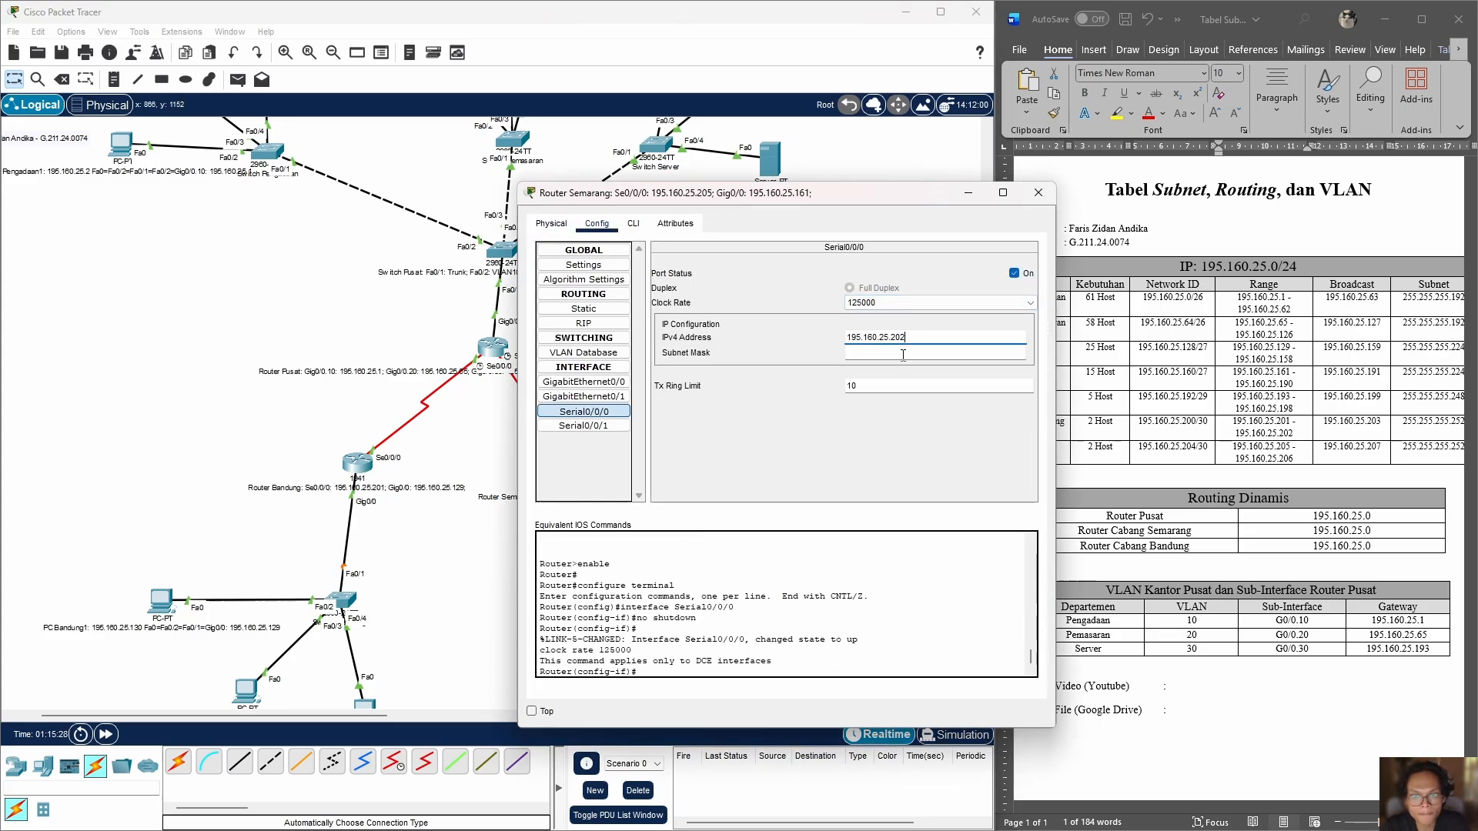
pyautogui.press('BackSpace')
pyautogui.press('BackSpace')
pyautogui.press('BackSpace')
pyautogui.write('205')
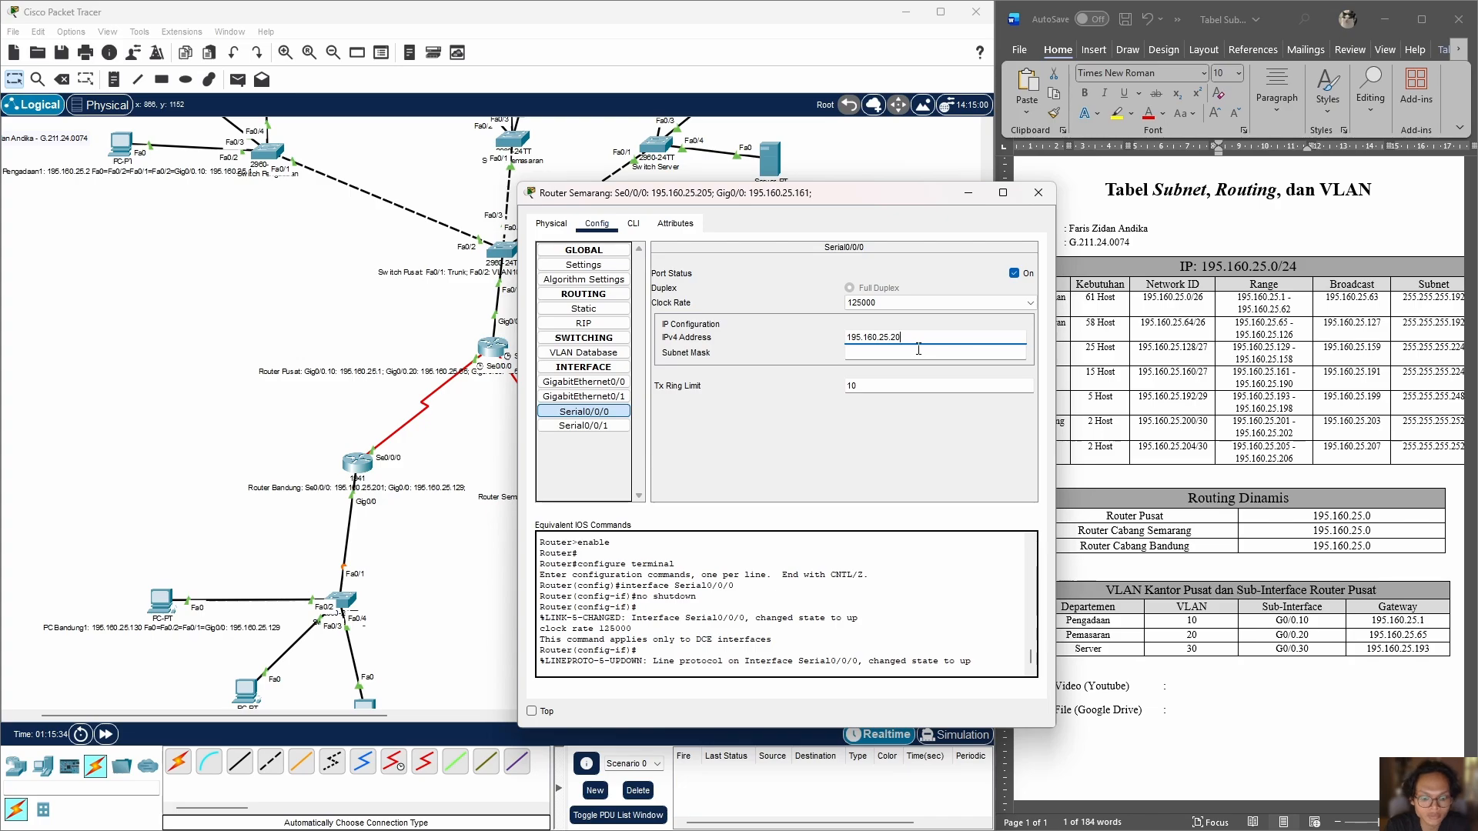
pyautogui.press('Return')
pyautogui.click(905, 351)
pyautogui.press('BackSpace')
pyautogui.write('252')
pyautogui.press('Return')
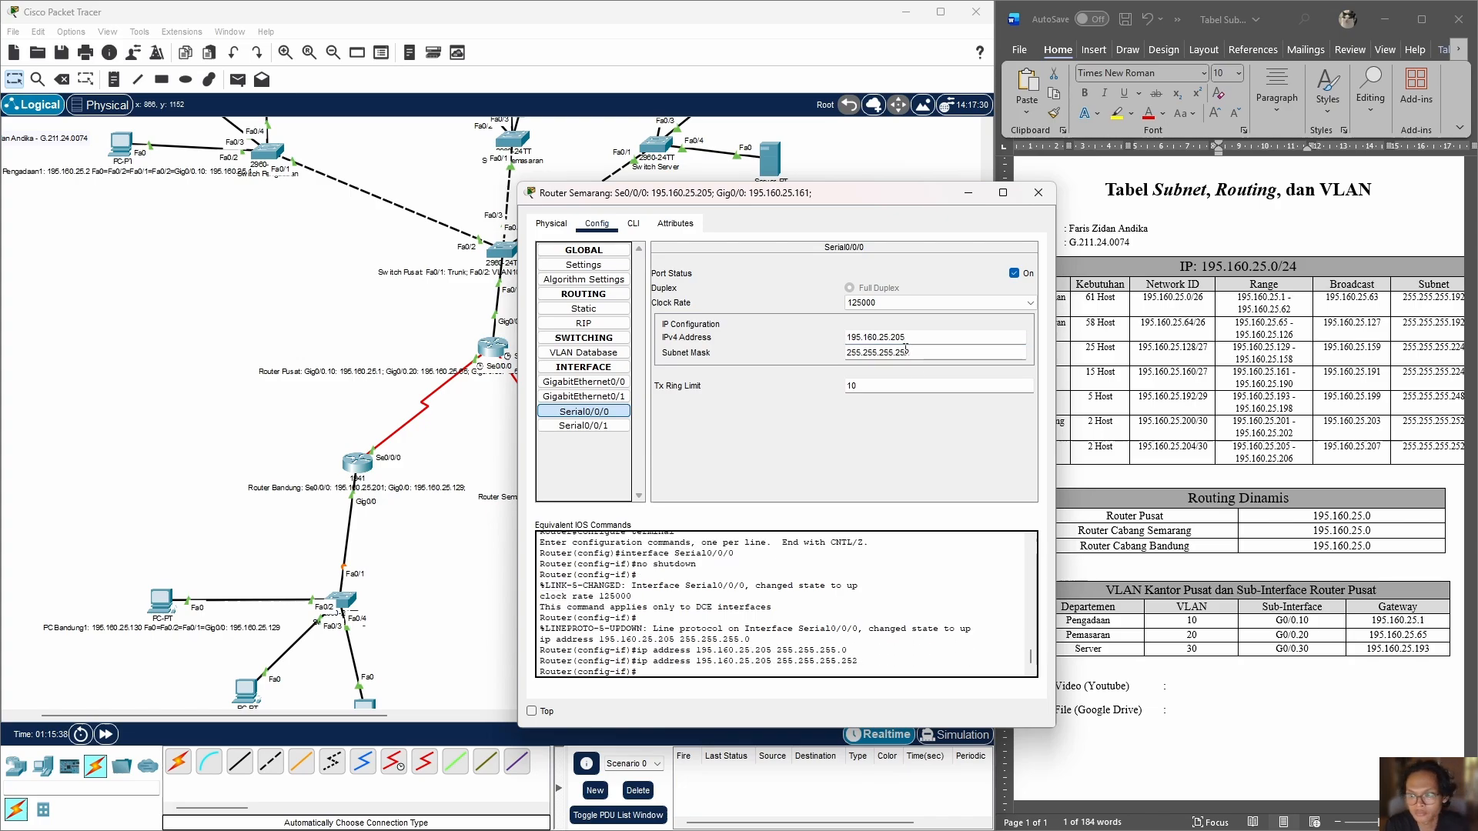
# Step: Switch on Router Semarang's GigabitEthernet0/0 and give it the address 195.160.25.161 with subnet mask 255.255.255.224
pyautogui.click(583, 426)
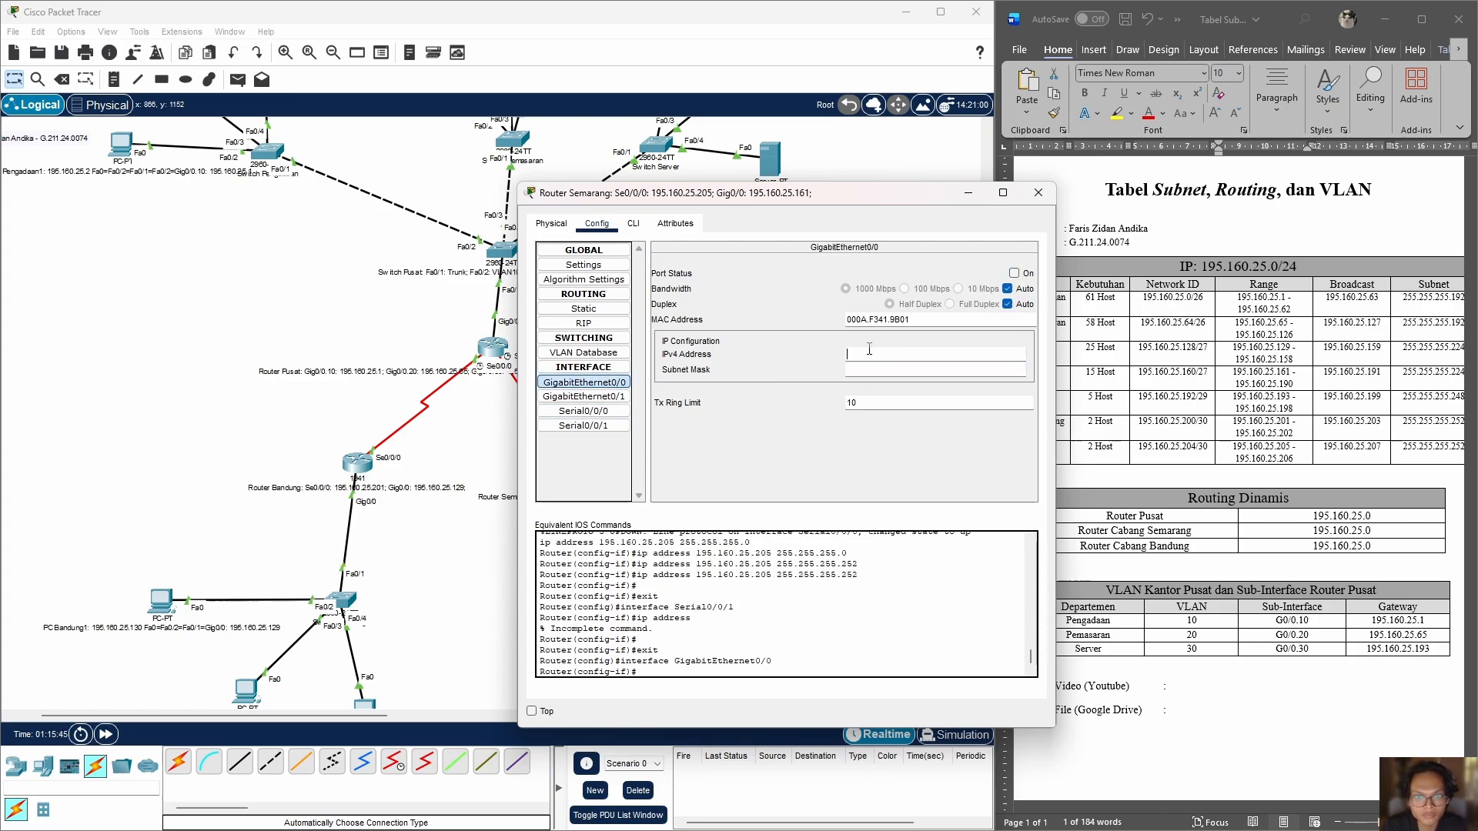
pyautogui.press('BackSpace')
pyautogui.write('161')
pyautogui.press('Return')
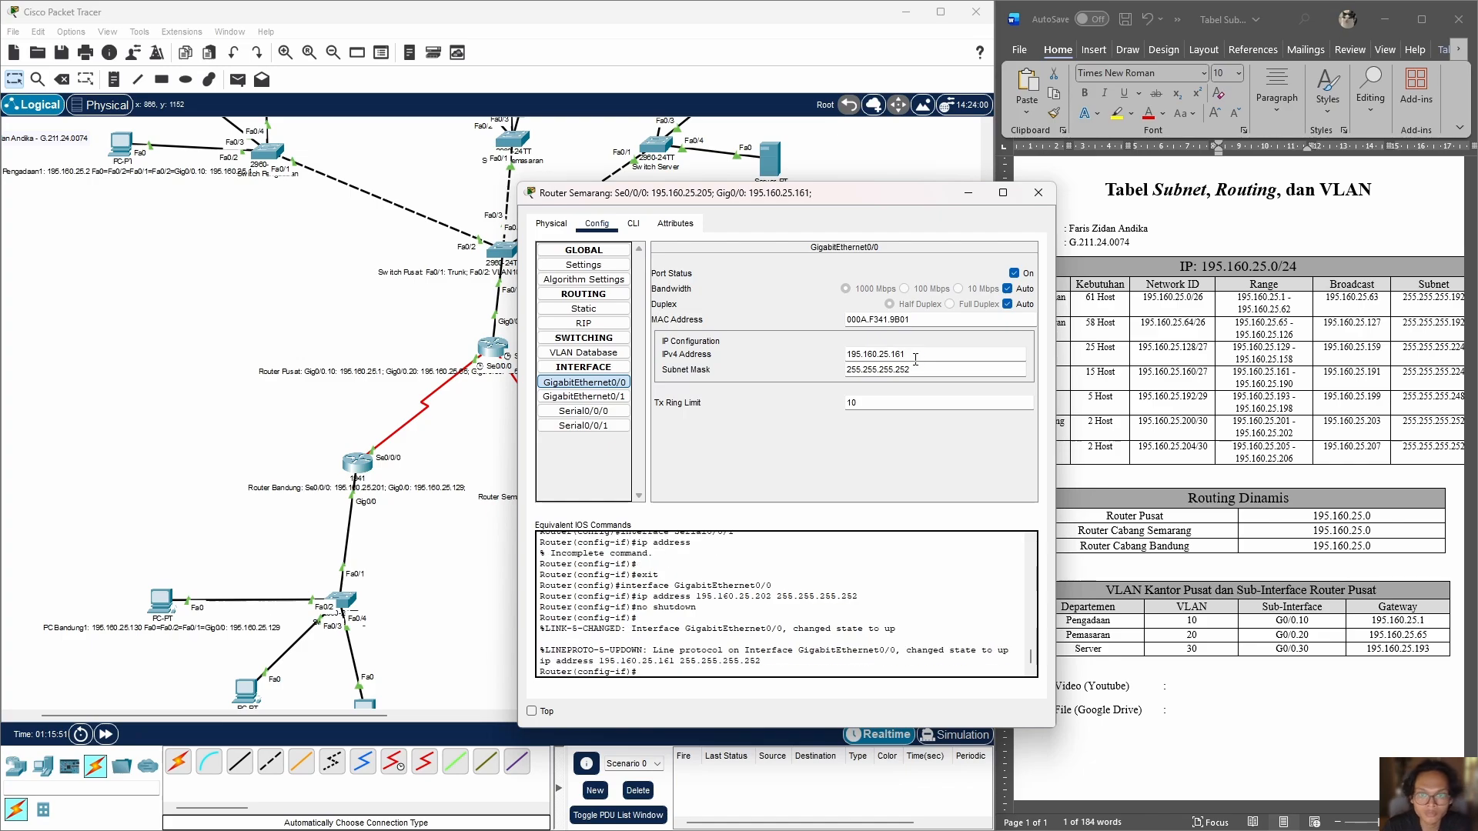
pyautogui.click(915, 369)
pyautogui.press('BackSpace')
pyautogui.press('BackSpace')
pyautogui.press('BackSpace')
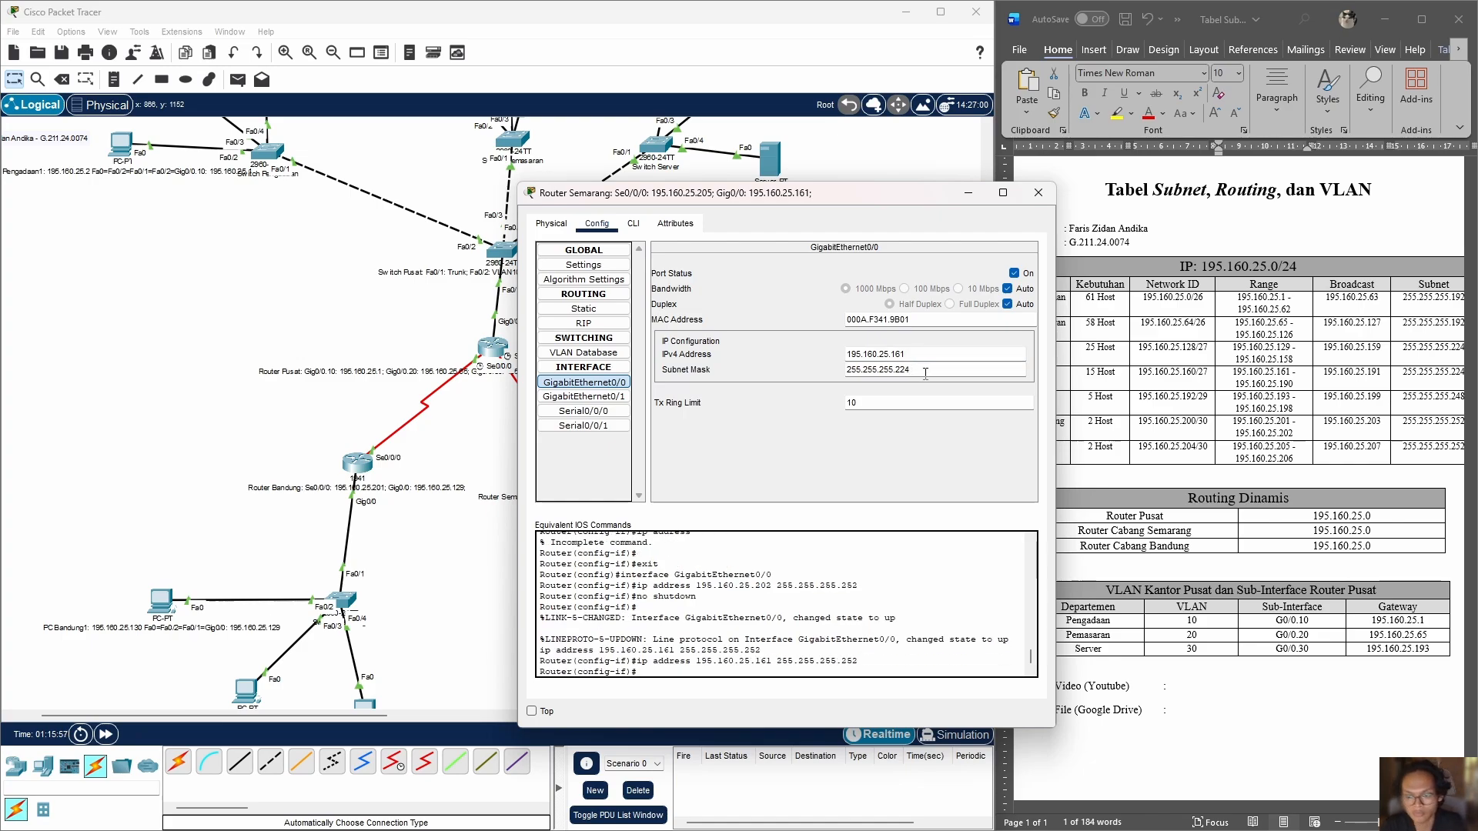
pyautogui.write('224')
pyautogui.press('Return')
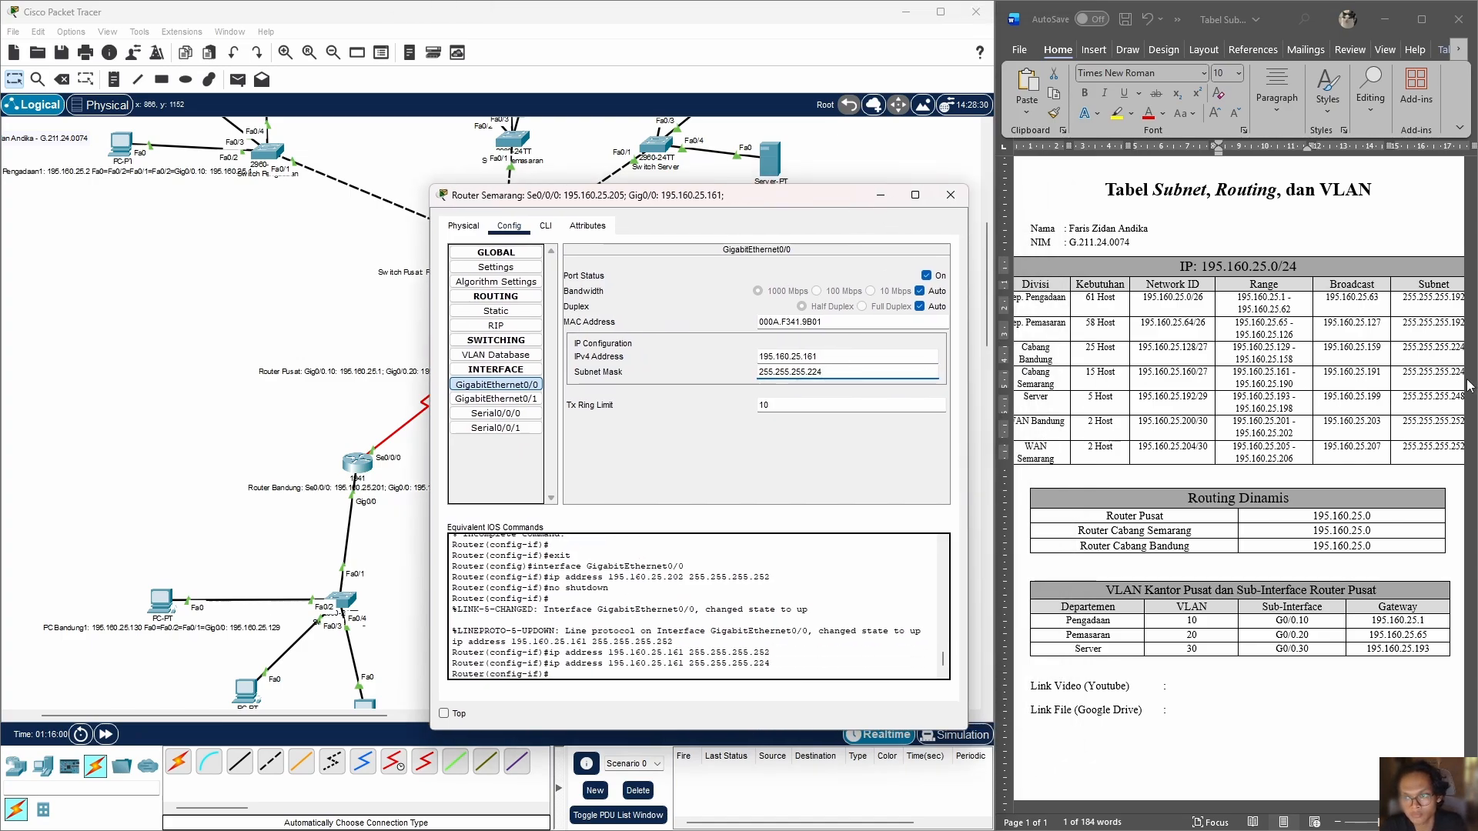
# Step: Check Router Semarang's Serial0/0/0 and GigabitEthernet0/0 settings and close its configuration
pyautogui.click(496, 413)
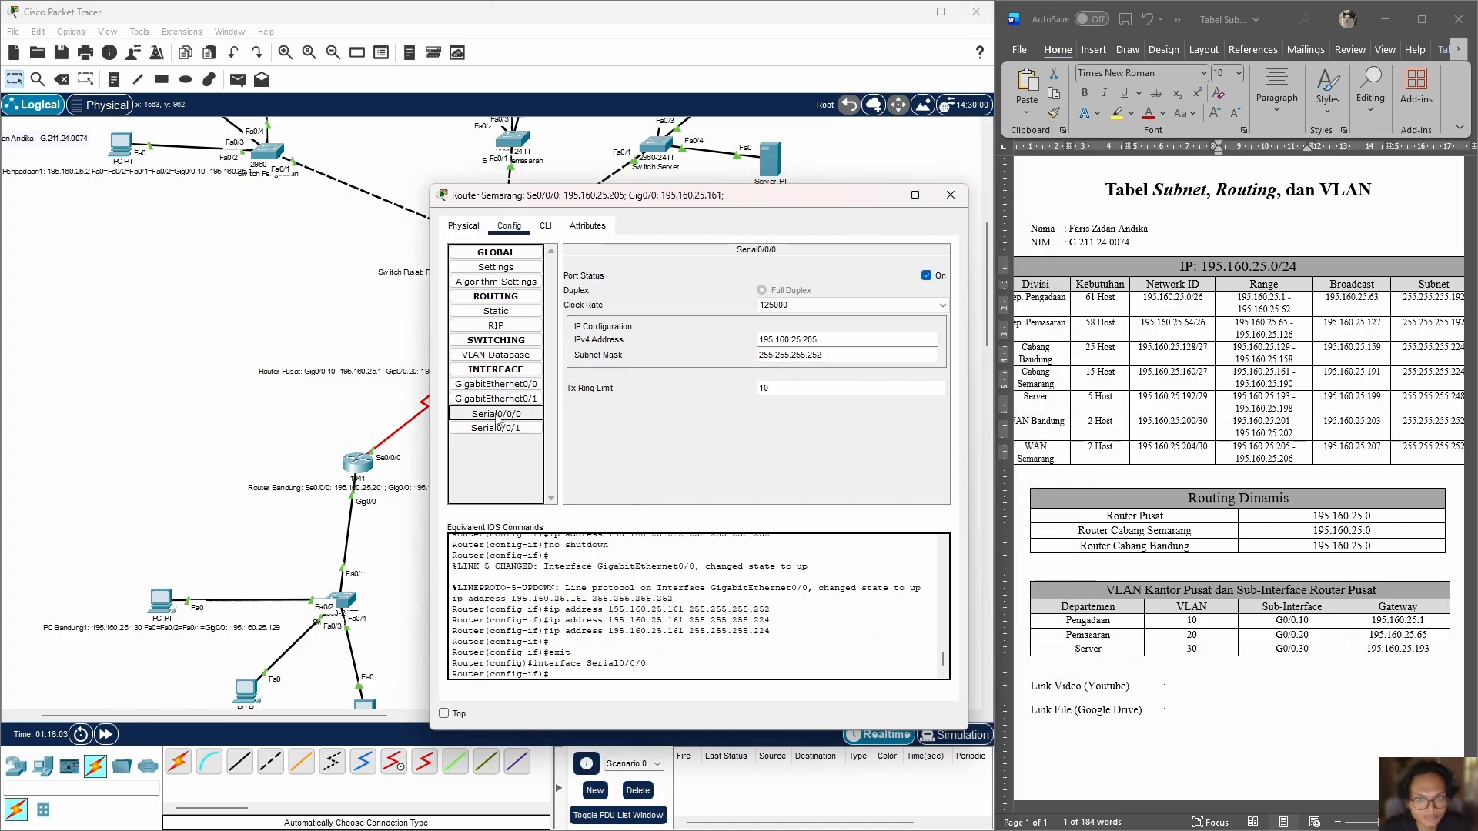
pyautogui.click(496, 384)
pyautogui.click(941, 202)
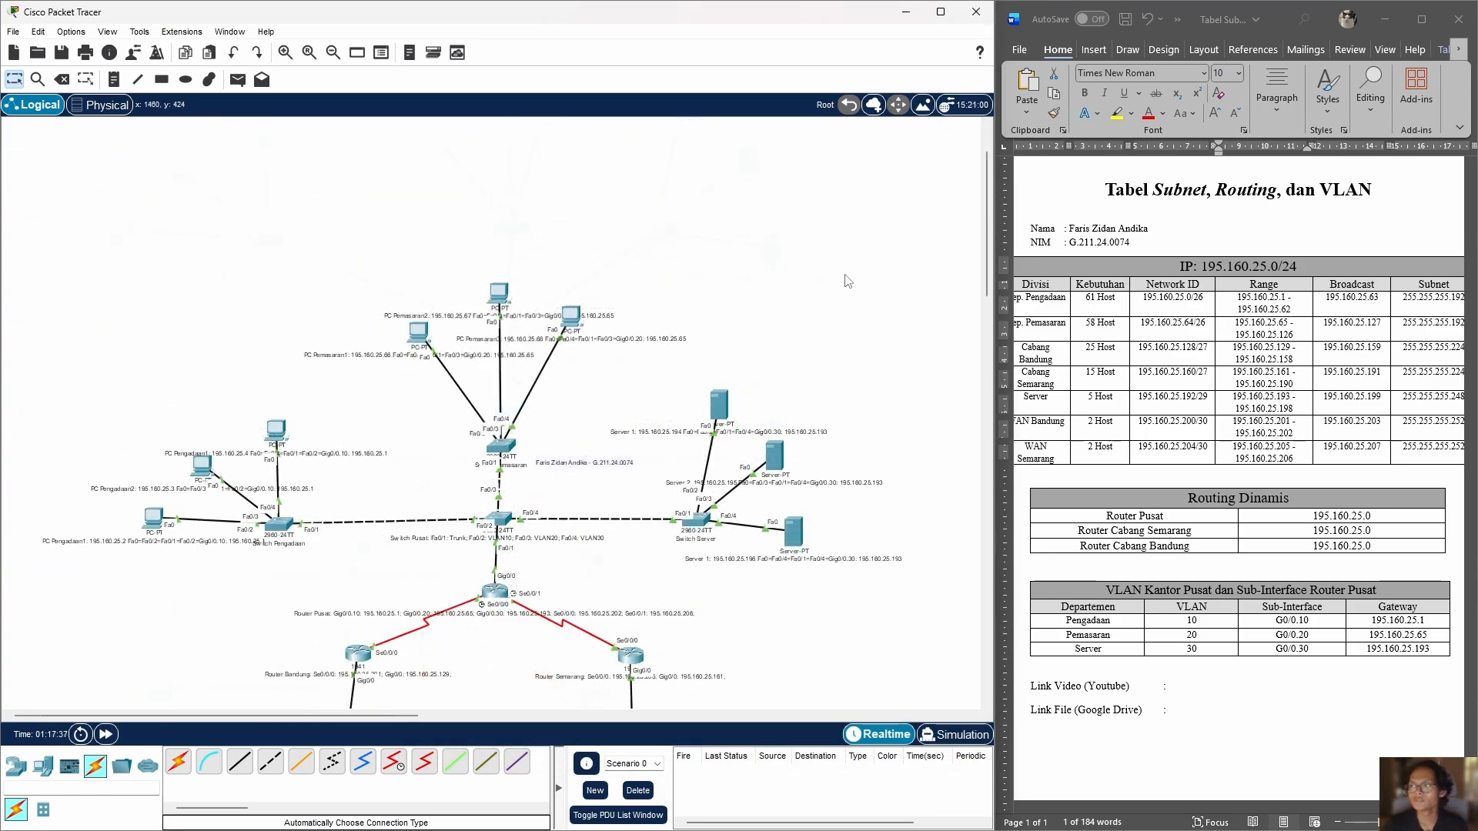
# Step: Nudge the Pengadaan devices slightly and draw unfilled, black-outlined ellipses around the server, Pemasaran and Pengadaan groups
pyautogui.scroll(4, 821, 285)
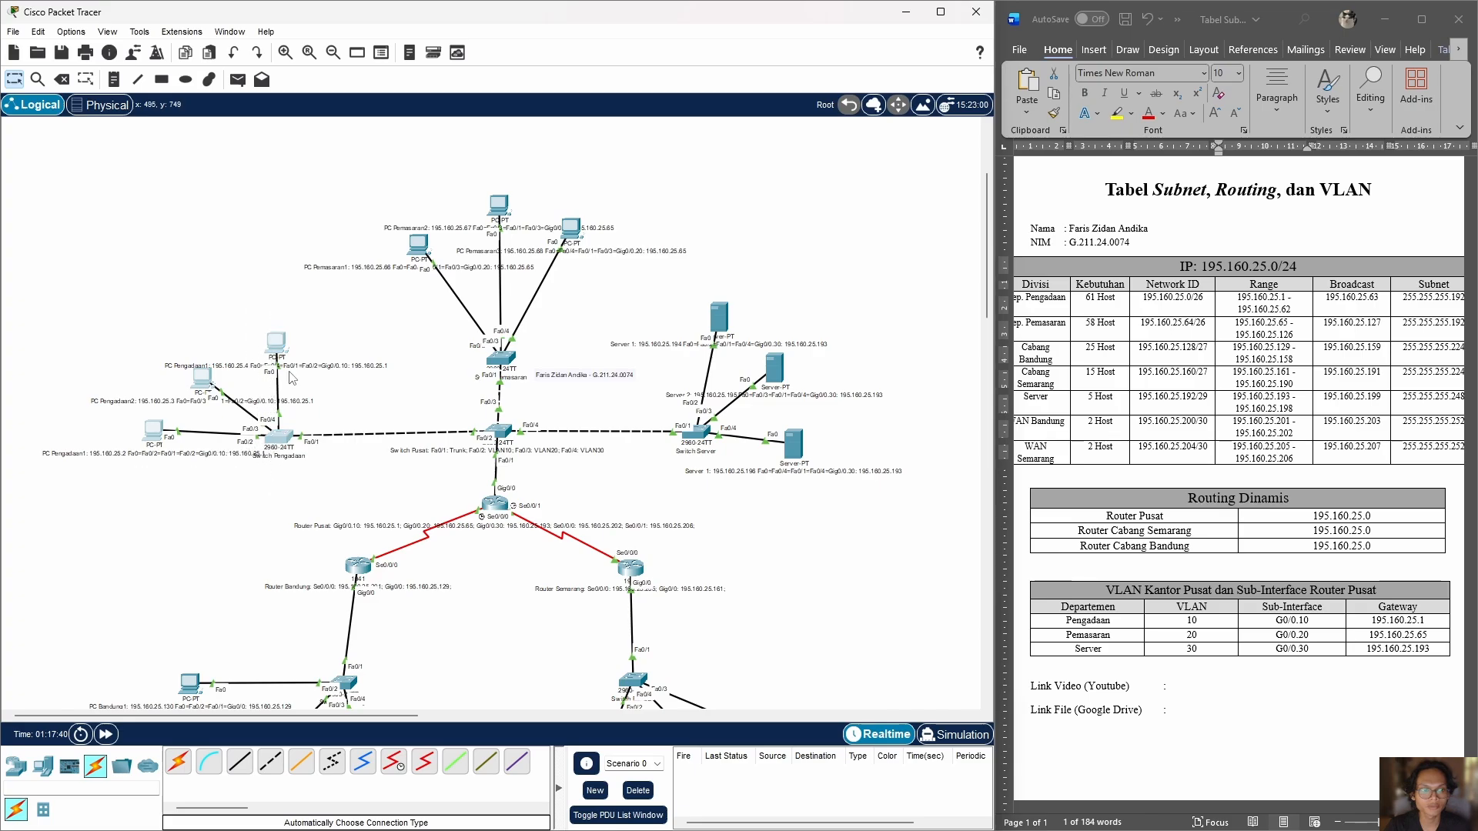
pyautogui.moveTo(276, 345); pyautogui.dragTo(283, 337)
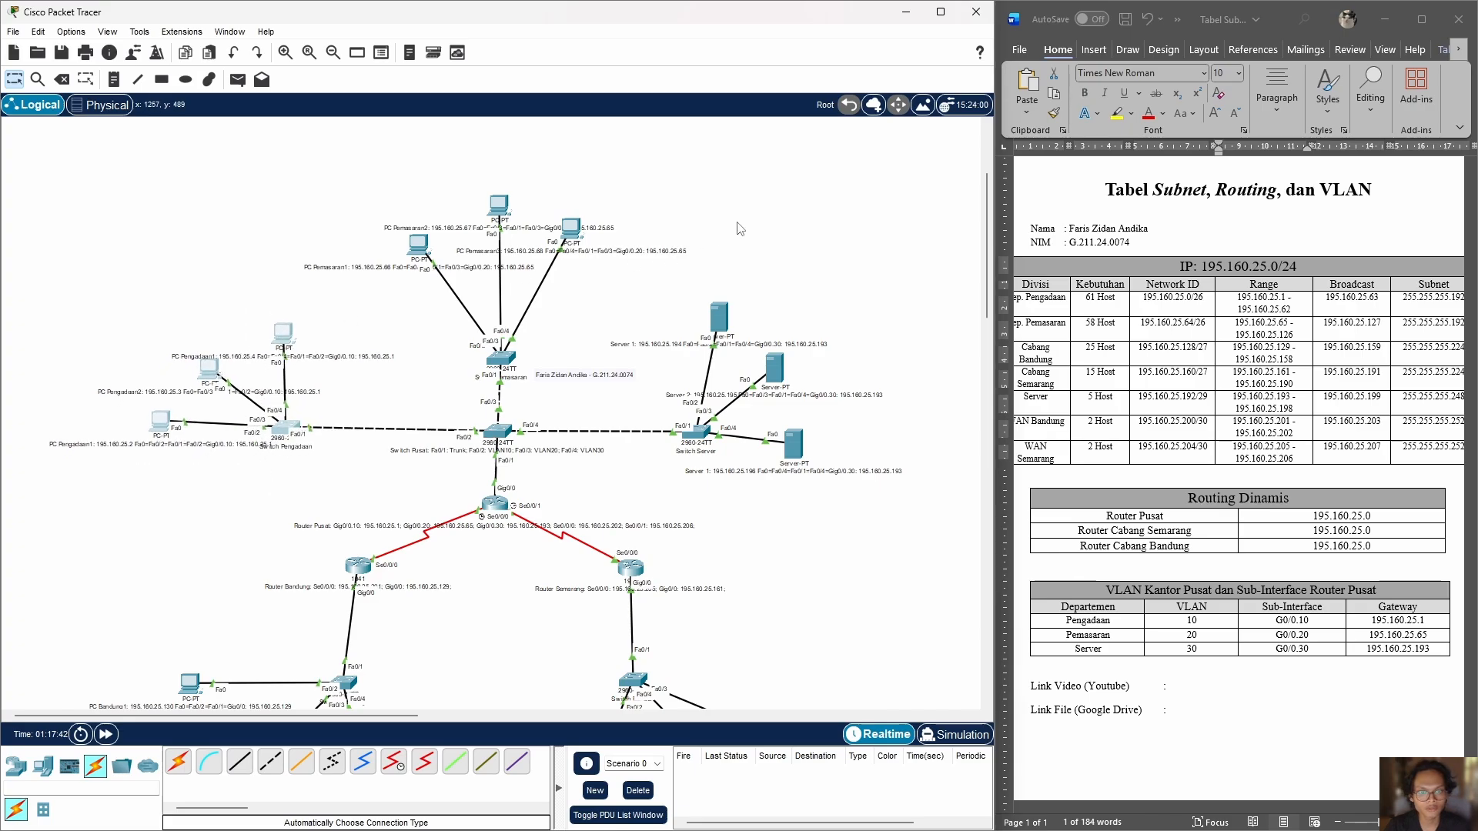
pyautogui.click(185, 81)
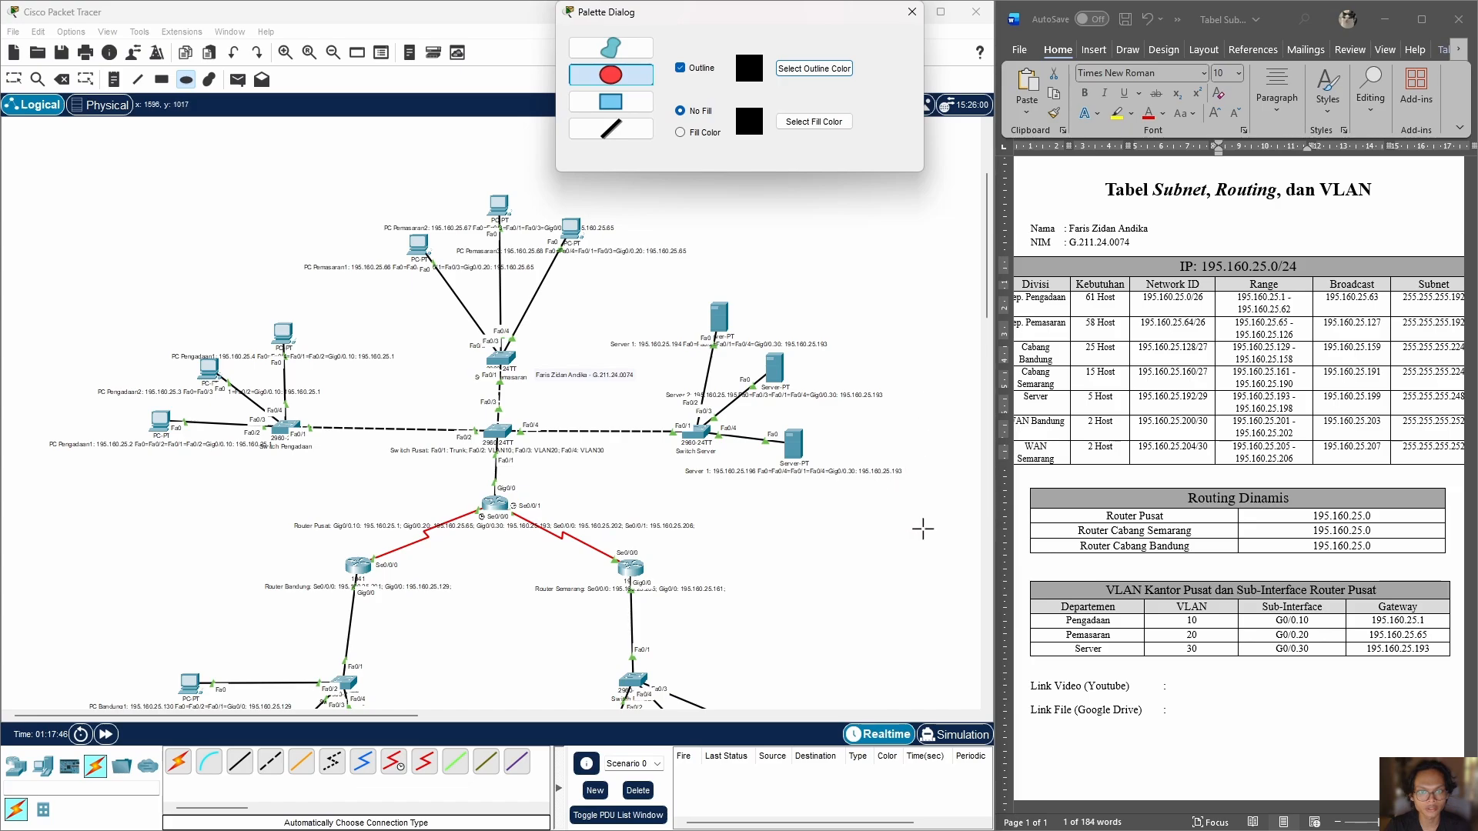
pyautogui.moveTo(940, 509); pyautogui.dragTo(592, 270)
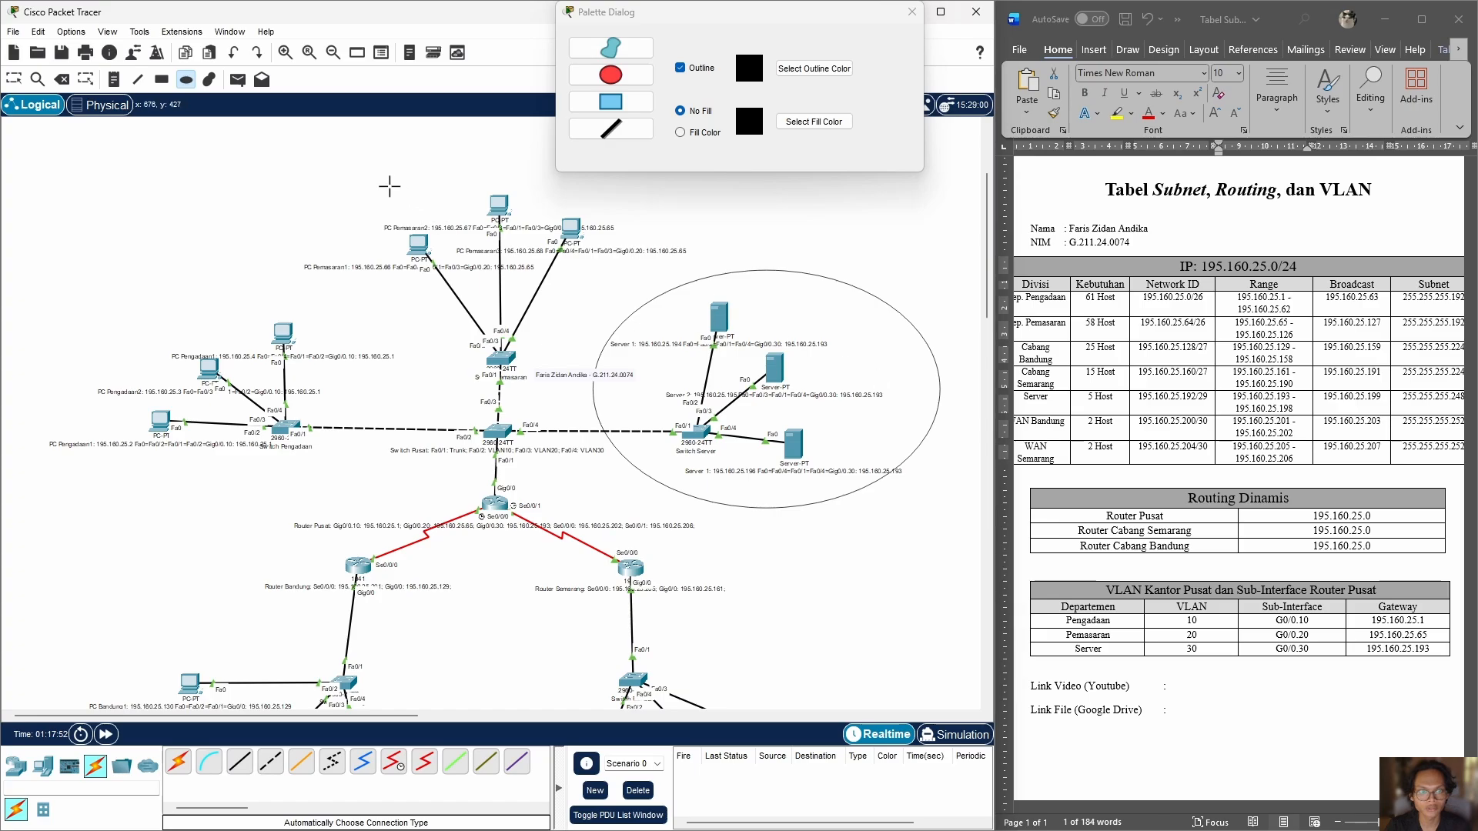
pyautogui.moveTo(400, 208); pyautogui.dragTo(645, 372)
pyautogui.moveTo(72, 324)
pyautogui.mouseDown()
pyautogui.moveTo(278, 446)
pyautogui.moveTo(383, 485)
pyautogui.moveTo(404, 518)
pyautogui.mouseUp()
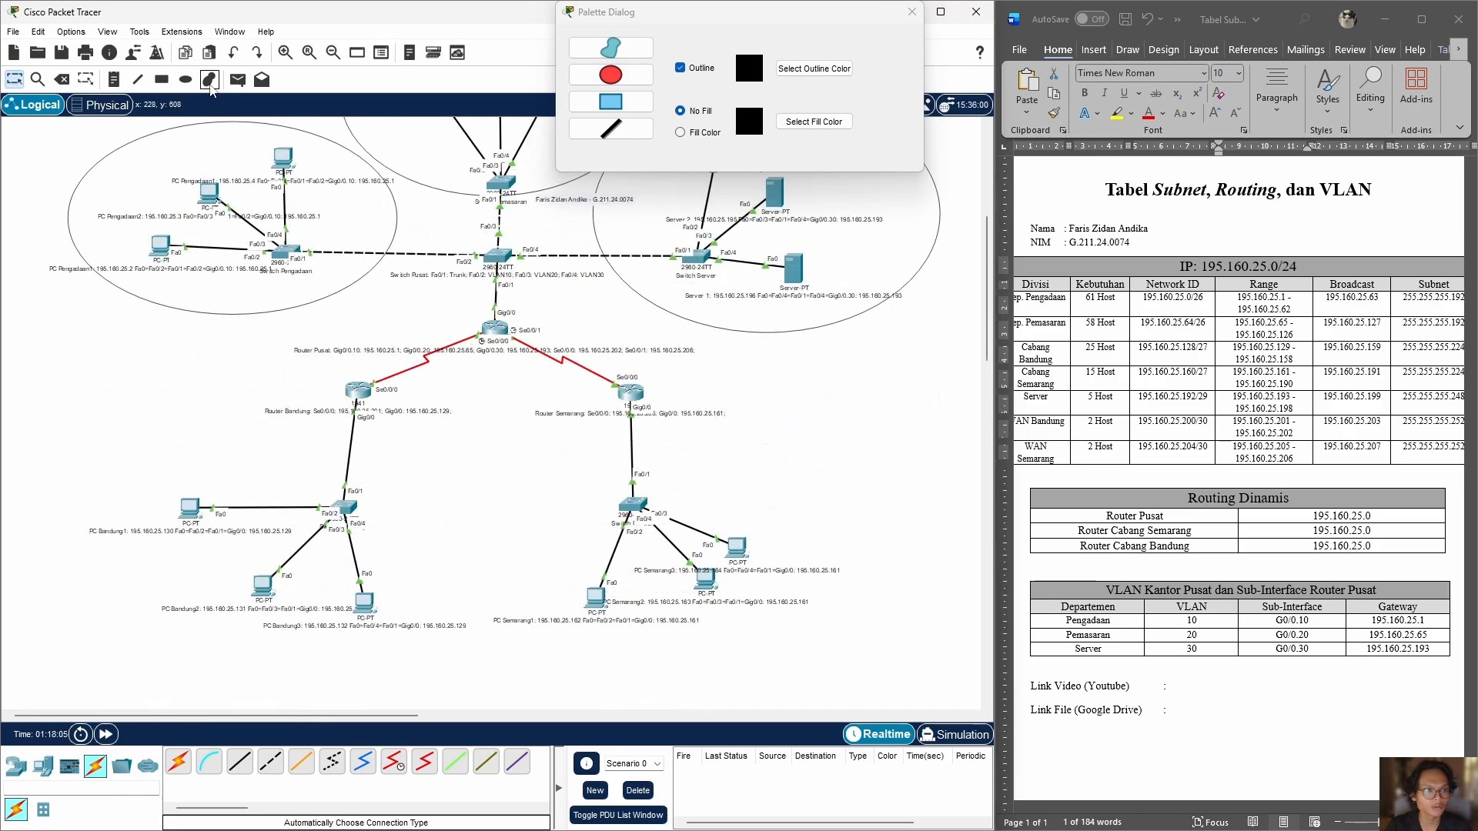
# Step: Draw unfilled ellipses around the Semarang branch's and the Bandung branch's switch and PCs
pyautogui.click(163, 81)
pyautogui.click(184, 81)
pyautogui.scroll(-3, 623, 435)
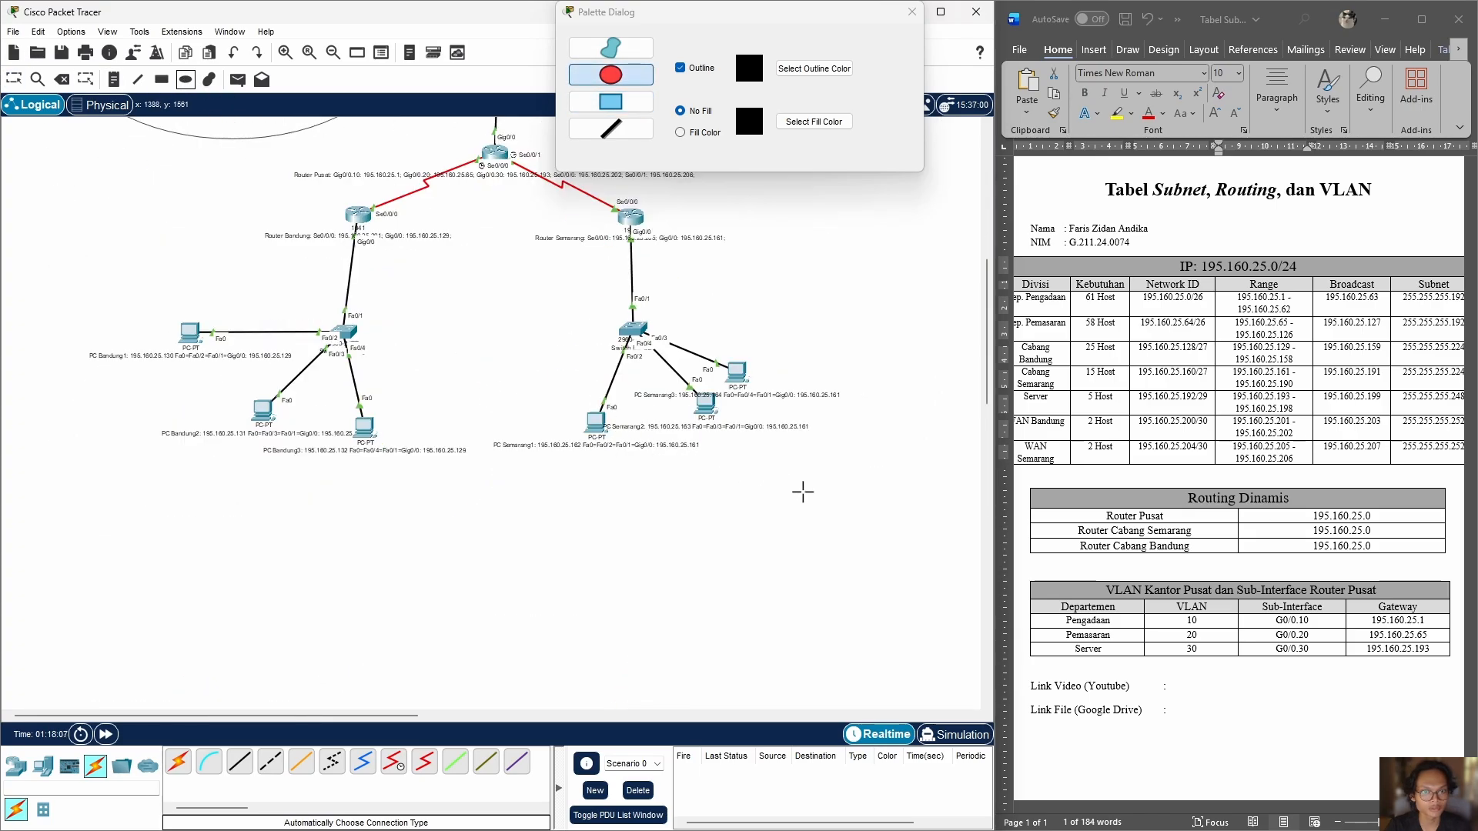
pyautogui.moveTo(849, 509); pyautogui.dragTo(505, 231)
pyautogui.moveTo(462, 494); pyautogui.dragTo(167, 224)
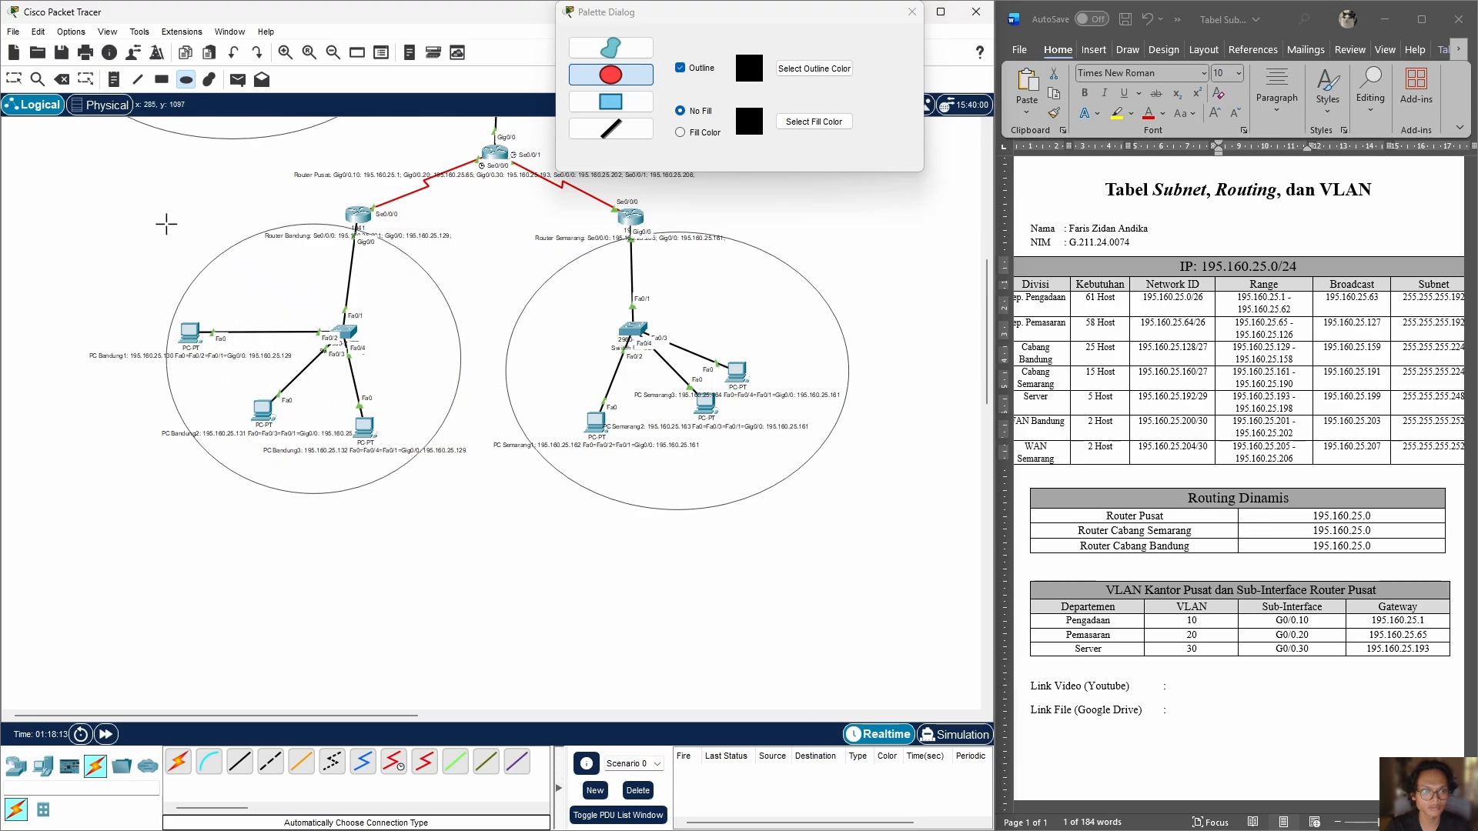
# Step: Draw small unfilled ellipses around the serial links from Router Pusat to Router Semarang and to Router Bandung
pyautogui.scroll(5, 516, 358)
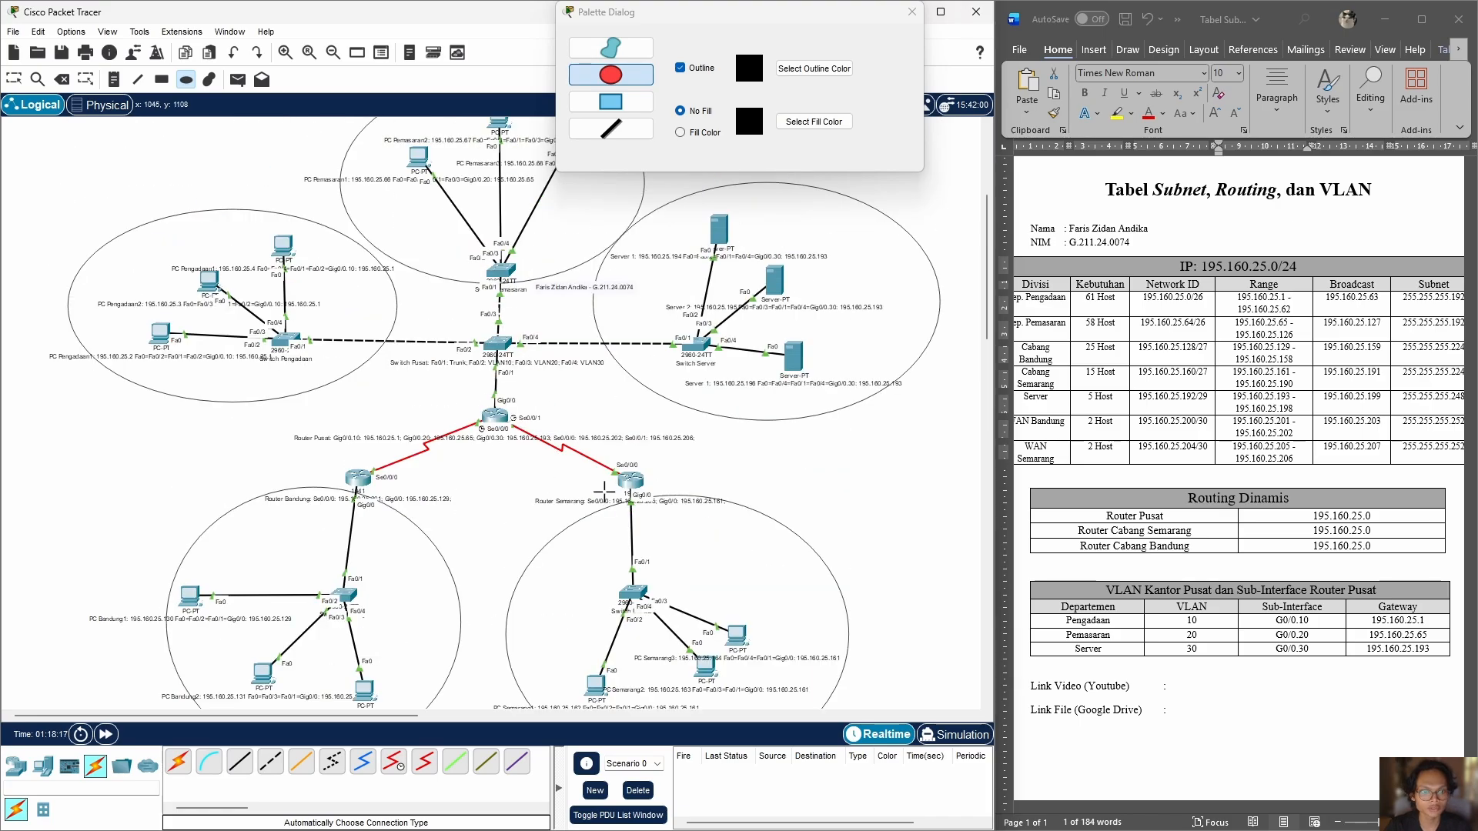
pyautogui.moveTo(605, 493); pyautogui.dragTo(505, 409)
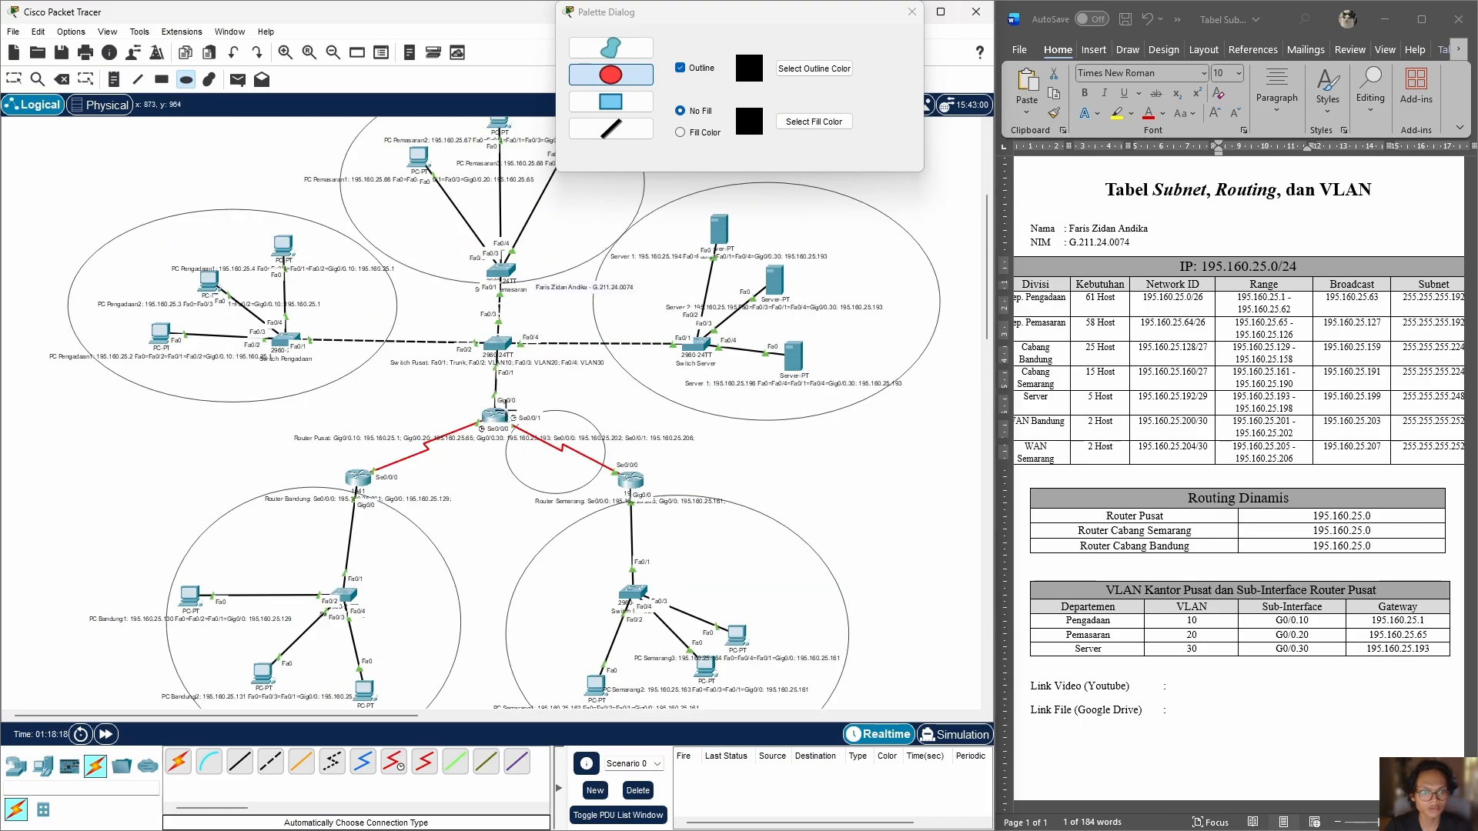
pyautogui.moveTo(359, 409); pyautogui.dragTo(479, 466)
# Step: Draw a large unfilled ellipse around the whole head office network and shift the server group's ellipse slightly to the right
pyautogui.scroll(2, 596, 461)
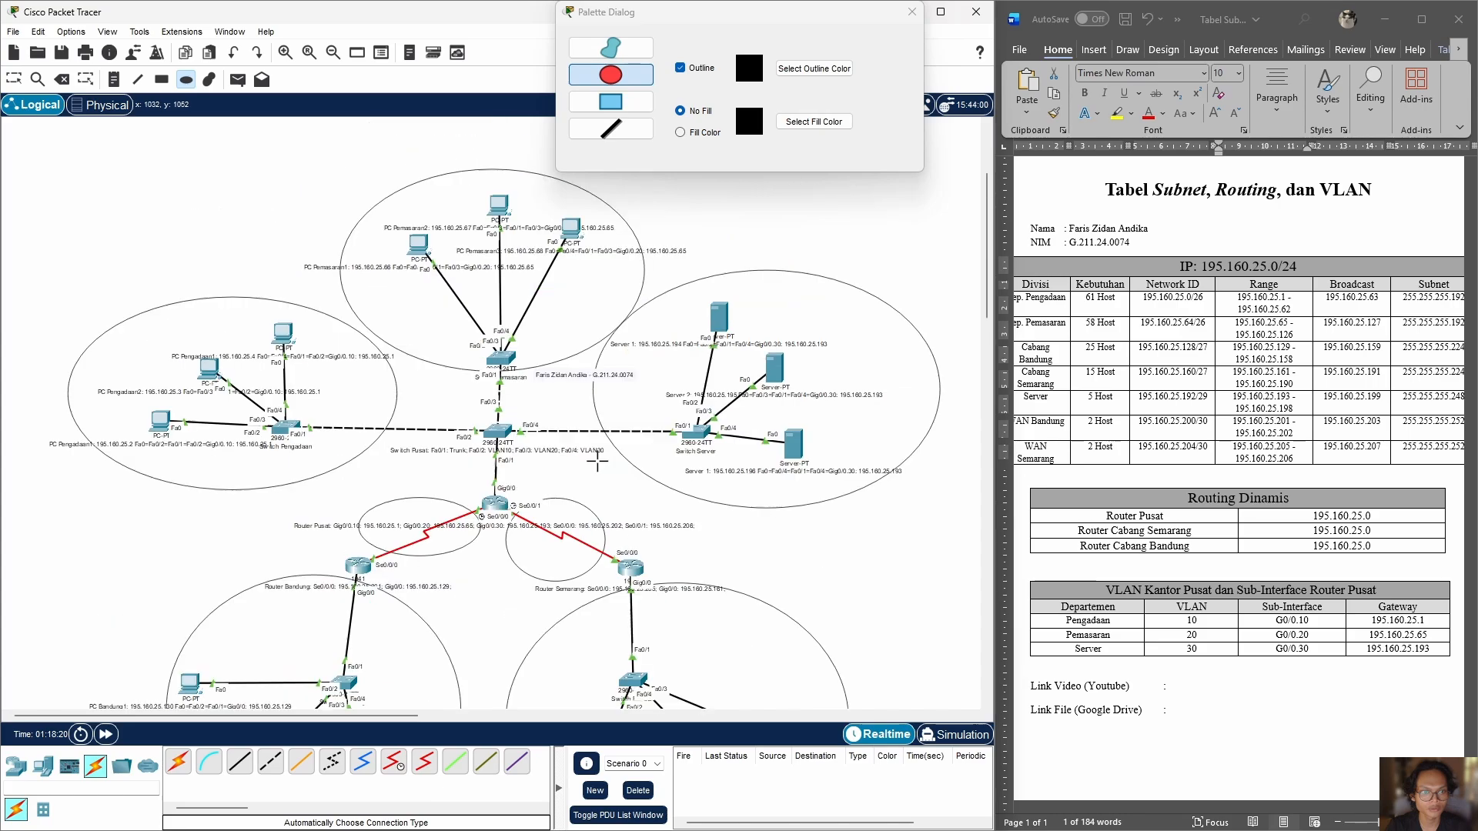
pyautogui.moveTo(33, 158); pyautogui.dragTo(983, 496)
pyautogui.press('Escape')
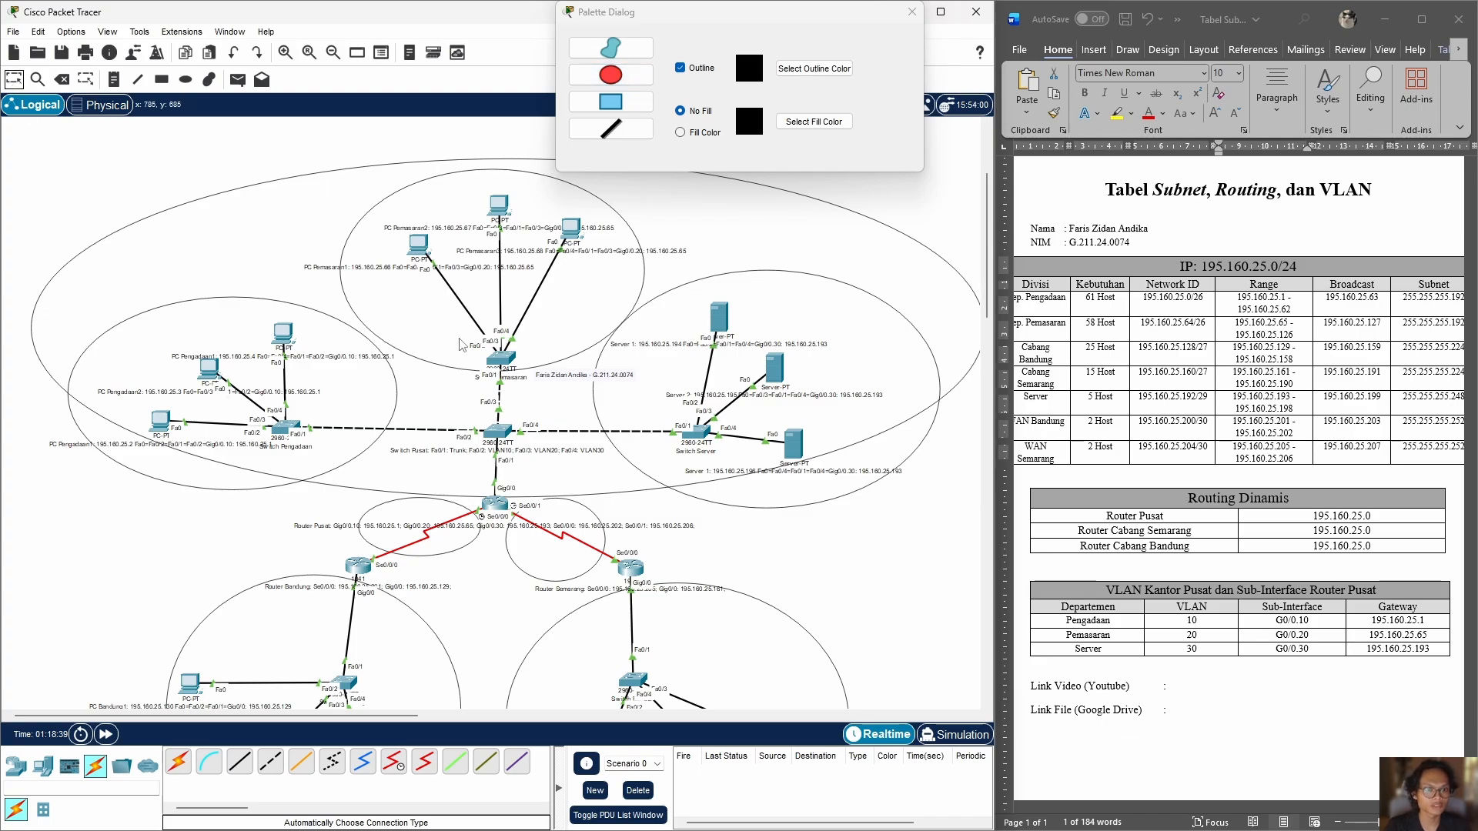
pyautogui.scroll(-3, 508, 351)
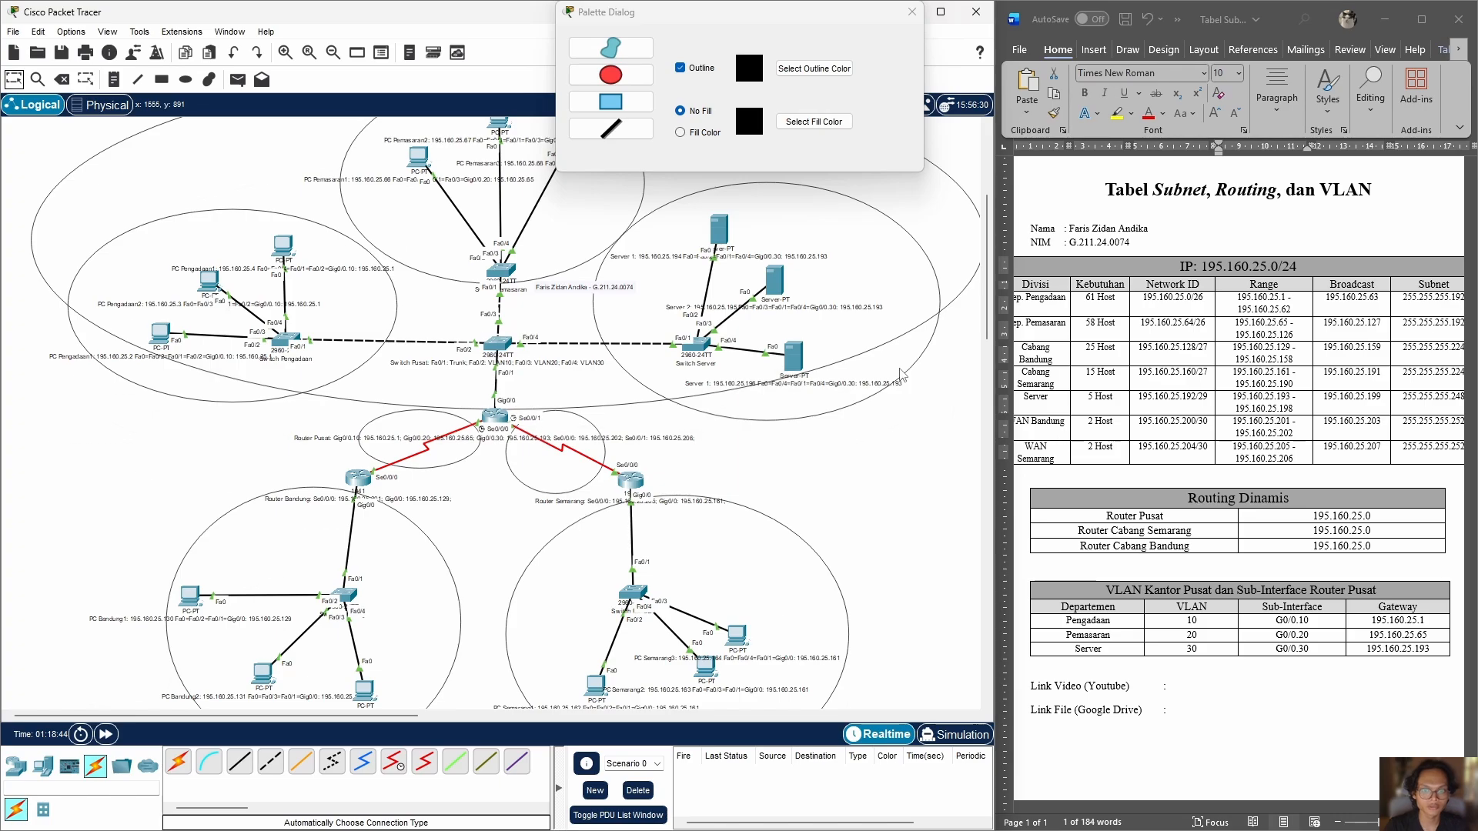
pyautogui.scroll(3, 506, 460)
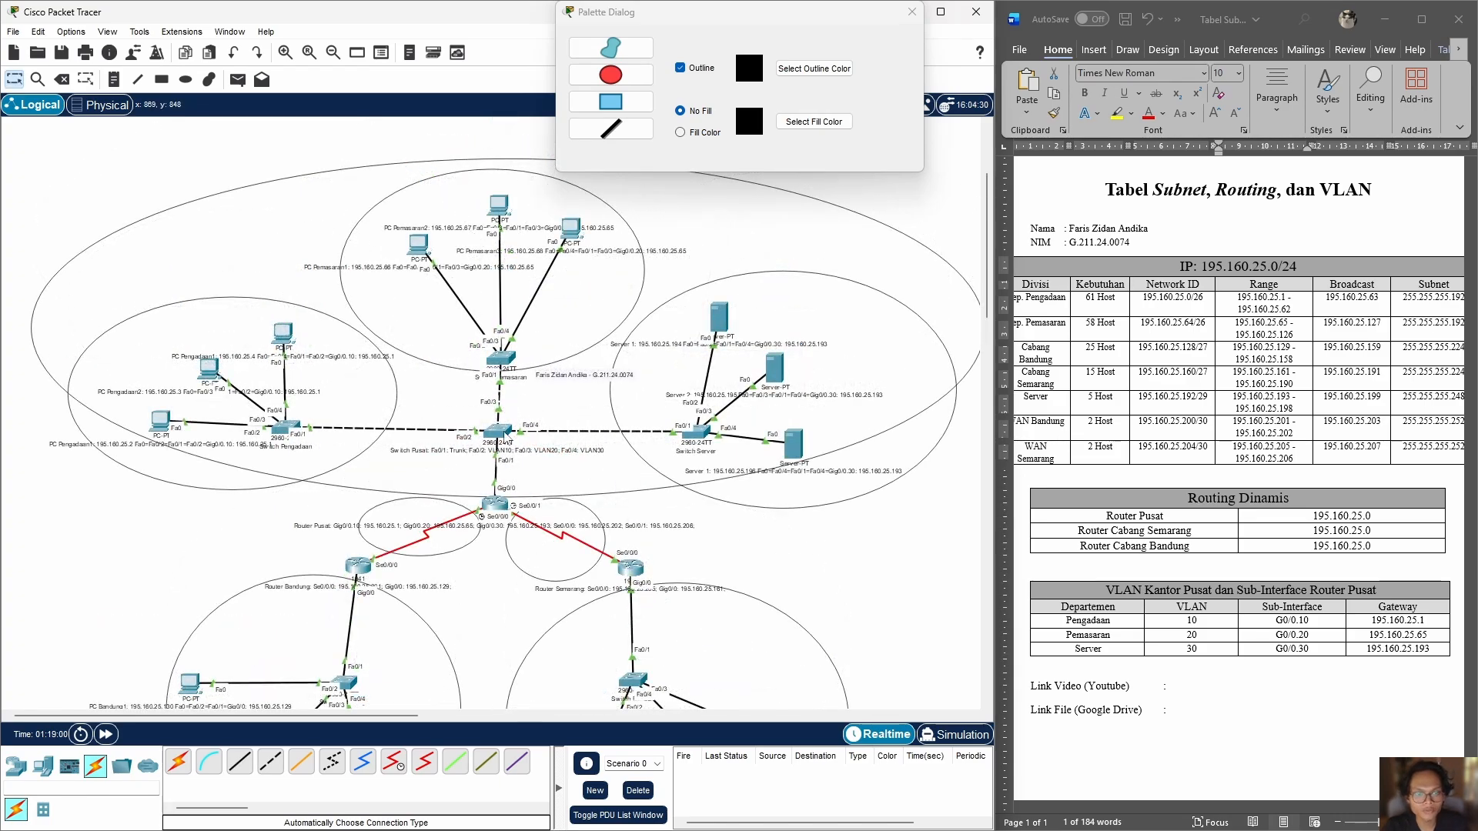
# Step: Add VLAN 10 named Pengadaan to Switch Pusat's VLAN database
pyautogui.click(487, 432)
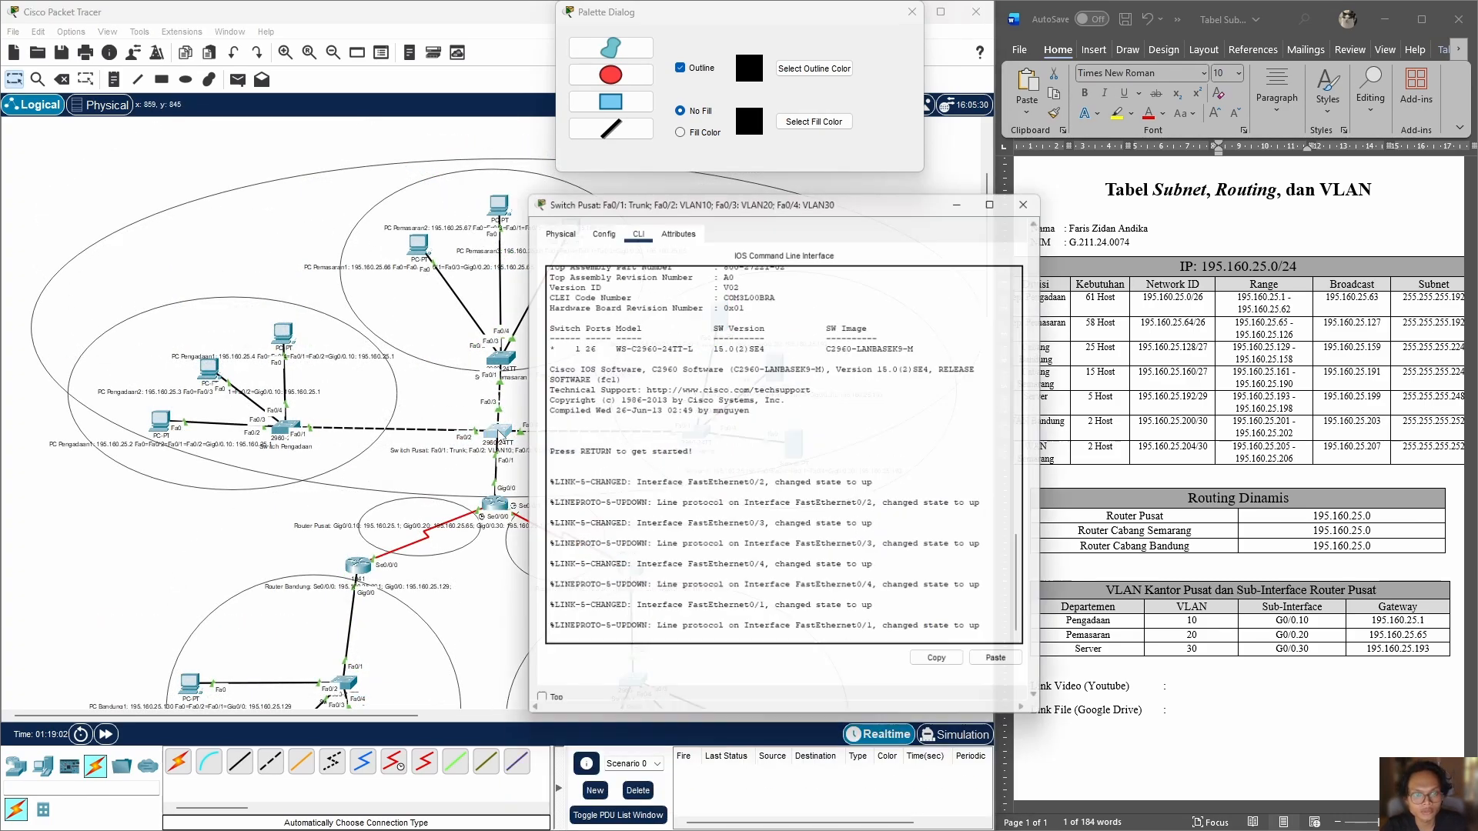
pyautogui.click(594, 228)
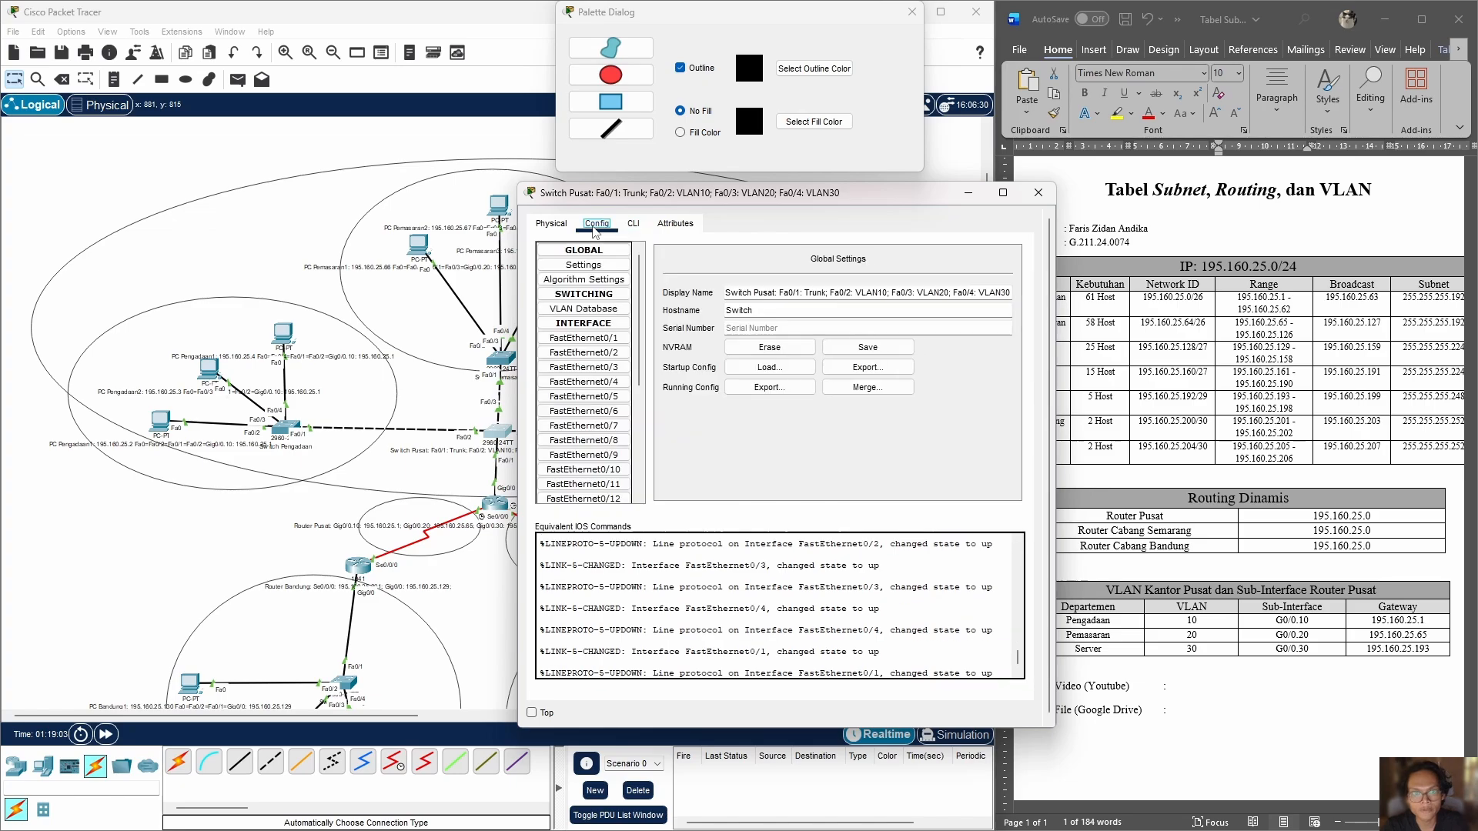
pyautogui.click(552, 223)
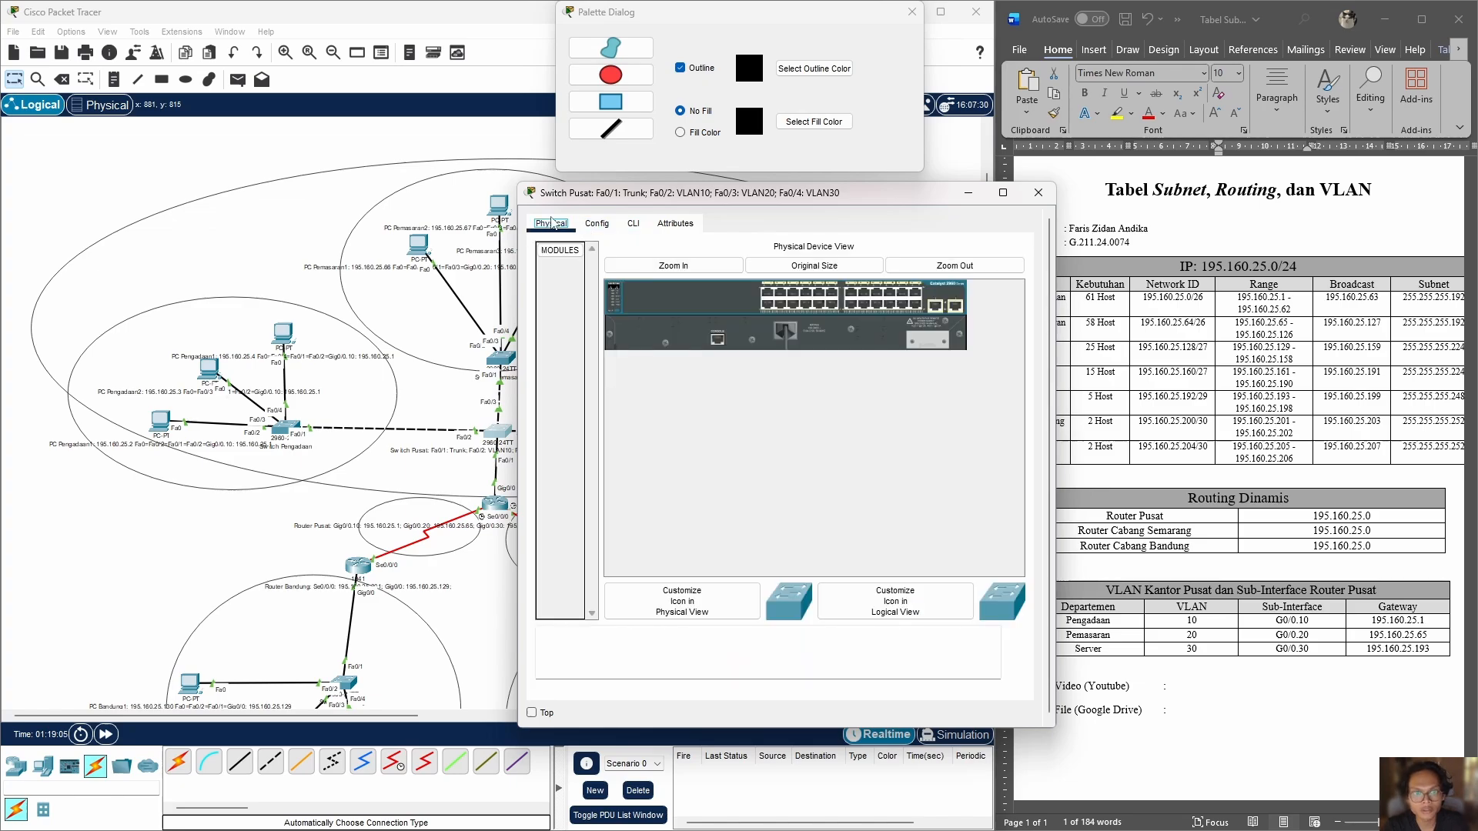
pyautogui.click(599, 228)
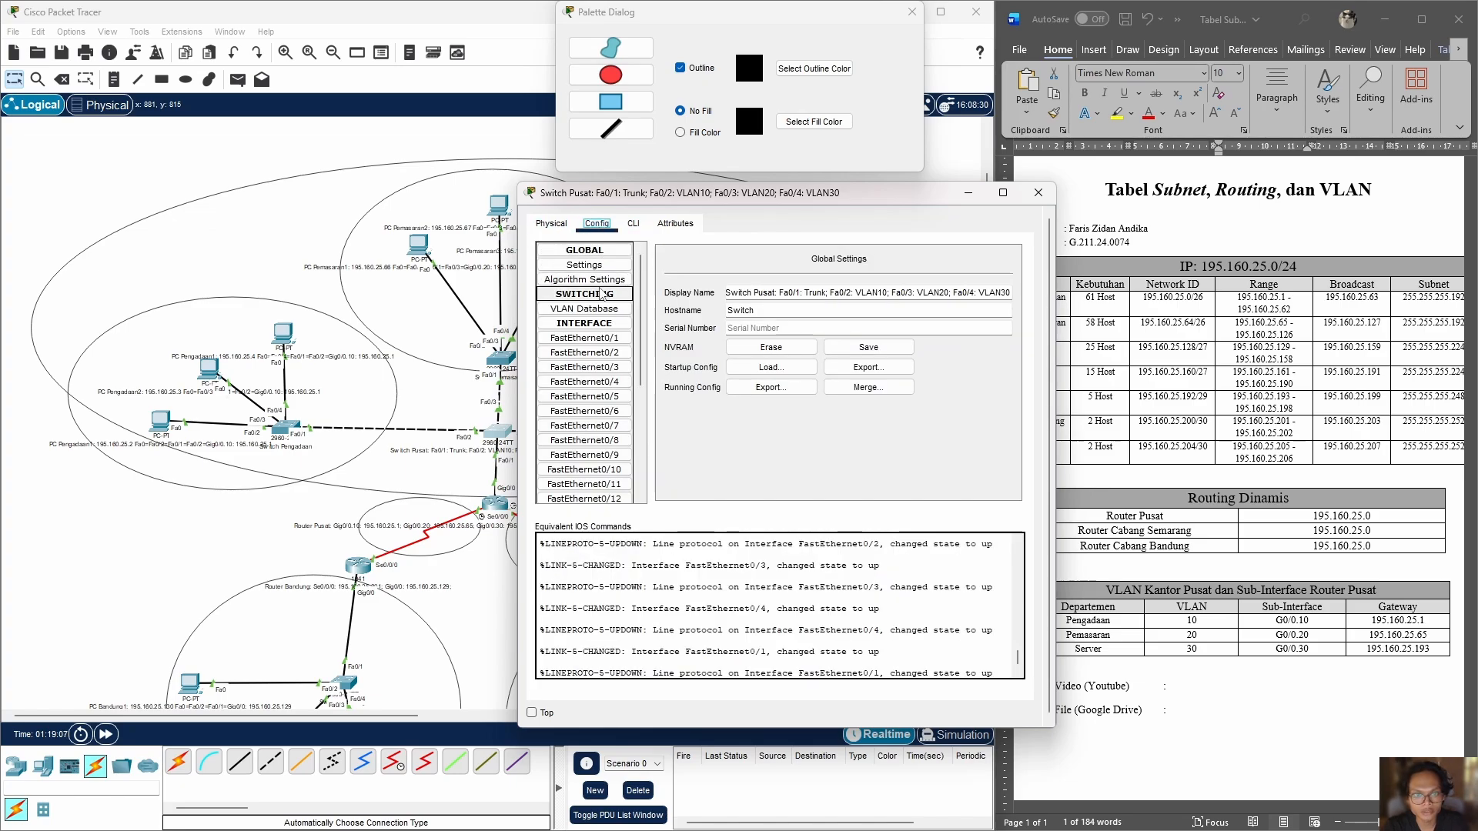
pyautogui.click(620, 310)
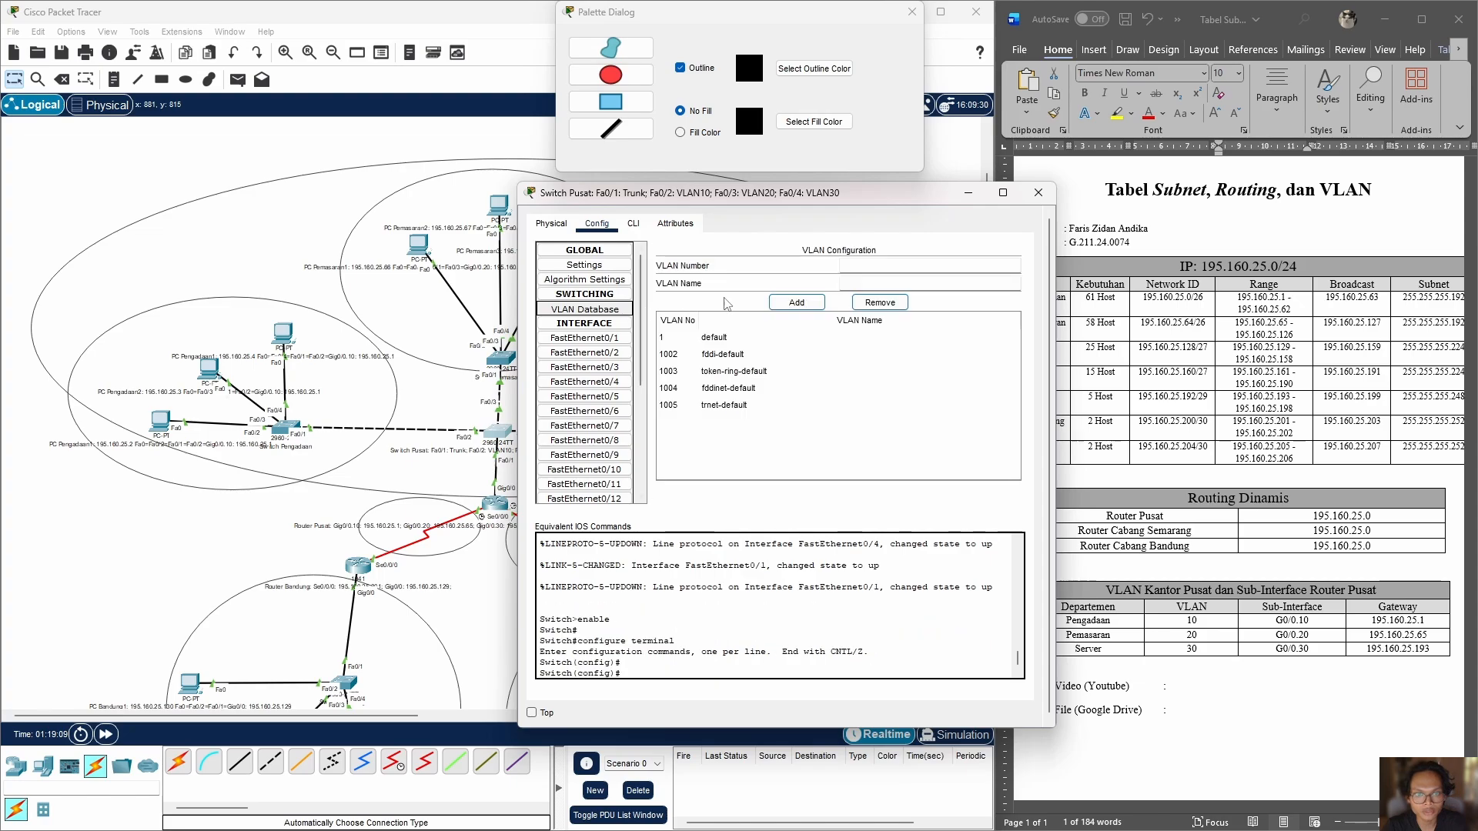
pyautogui.click(894, 269)
pyautogui.write('10')
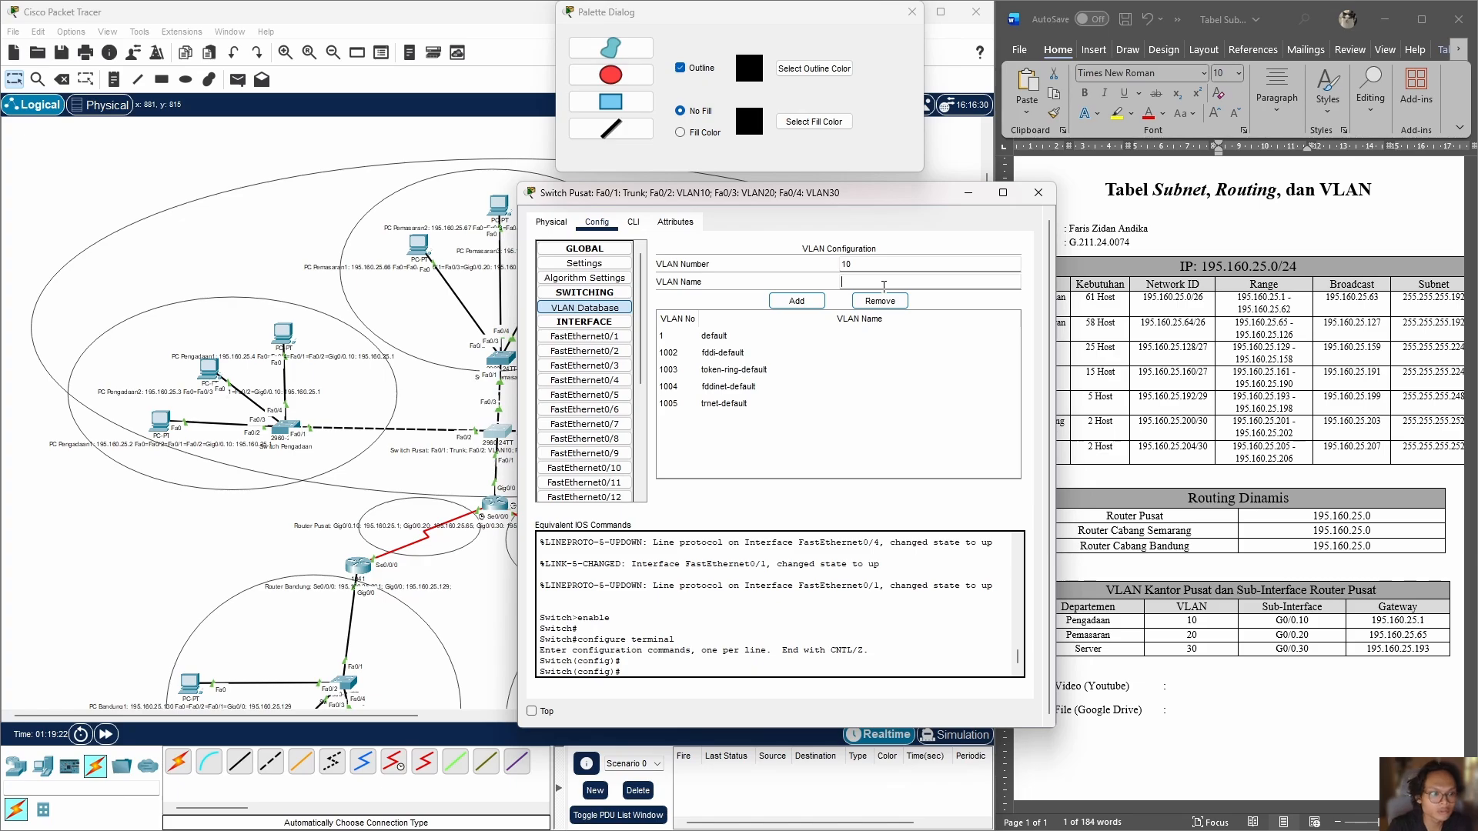
pyautogui.write('Pengadaan')
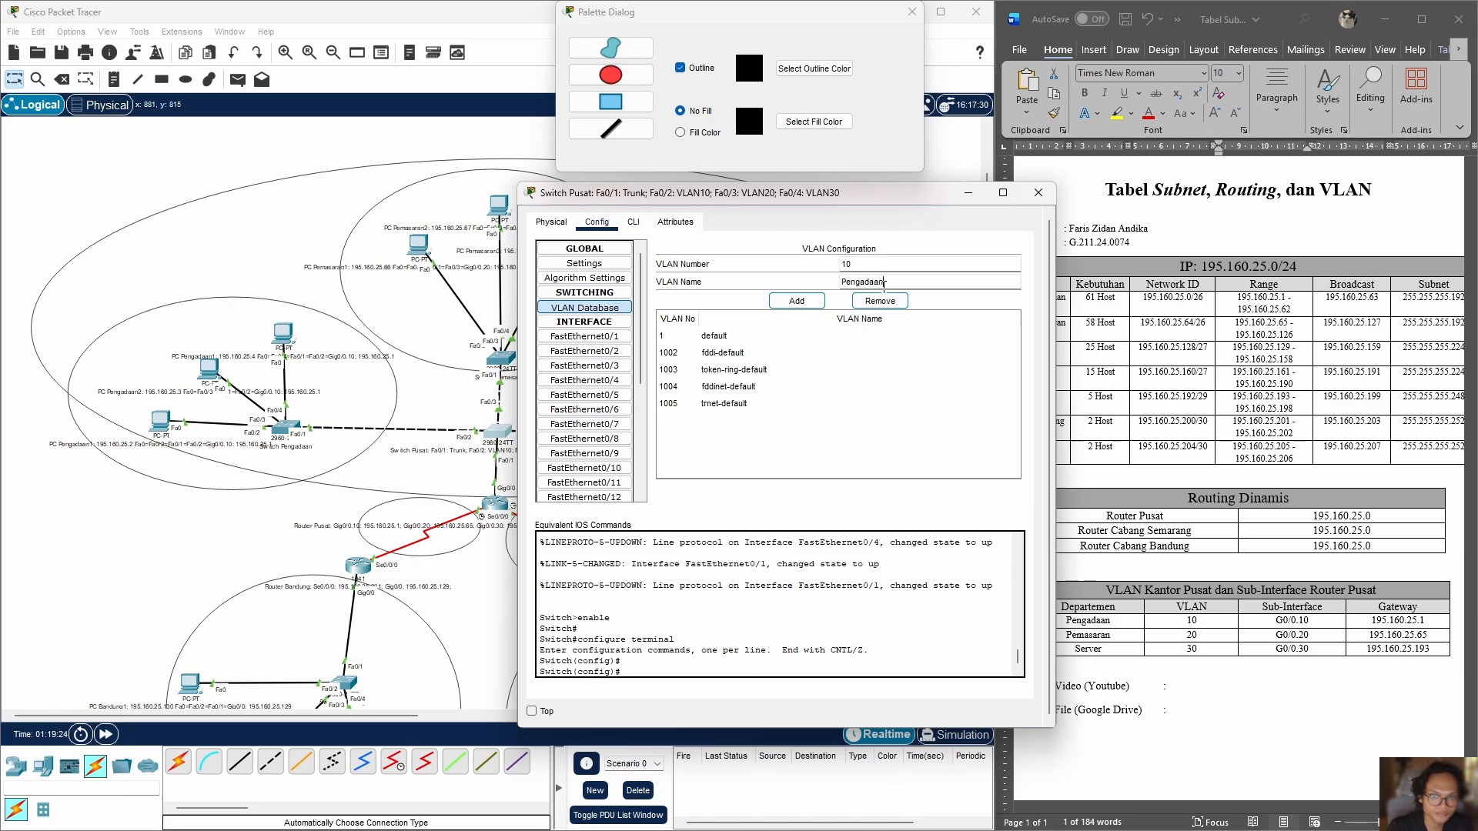
pyautogui.click(783, 303)
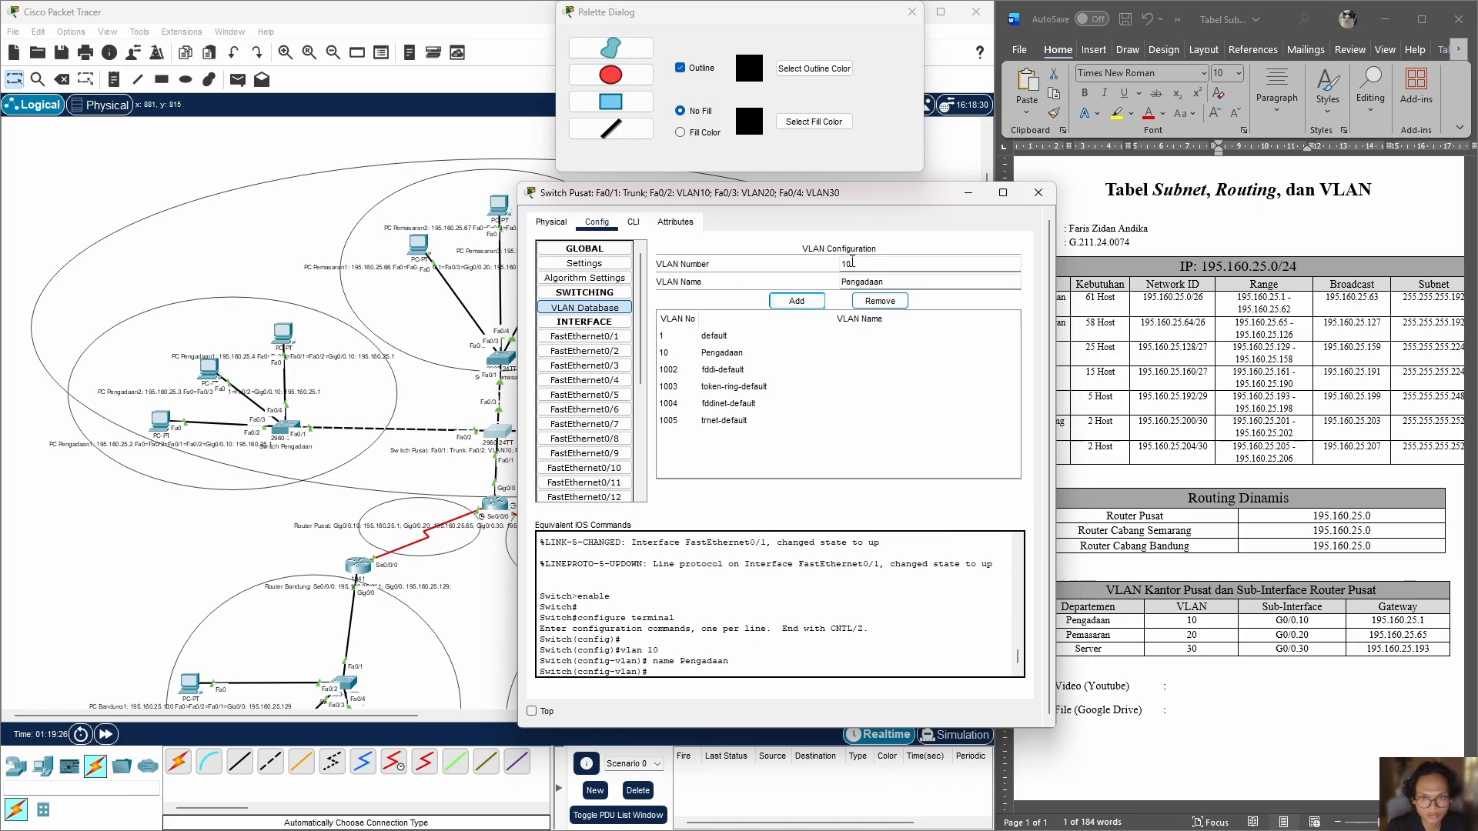
# Step: Add VLAN 20 named Pemasaran and VLAN 30 named Server to Switch Pusat's VLAN database
pyautogui.click(851, 263)
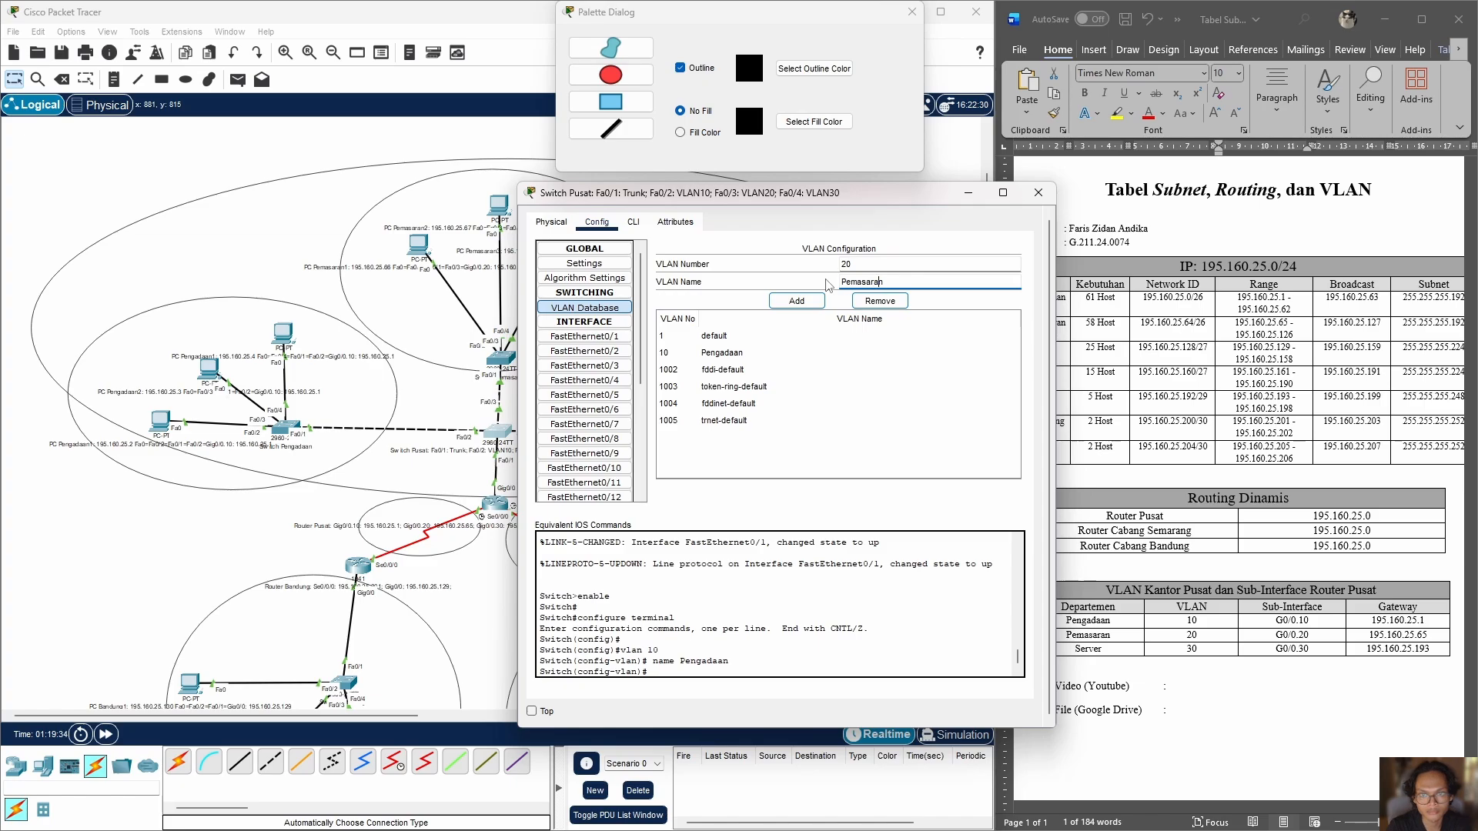
pyautogui.click(809, 301)
pyautogui.moveTo(878, 281); pyautogui.dragTo(831, 271)
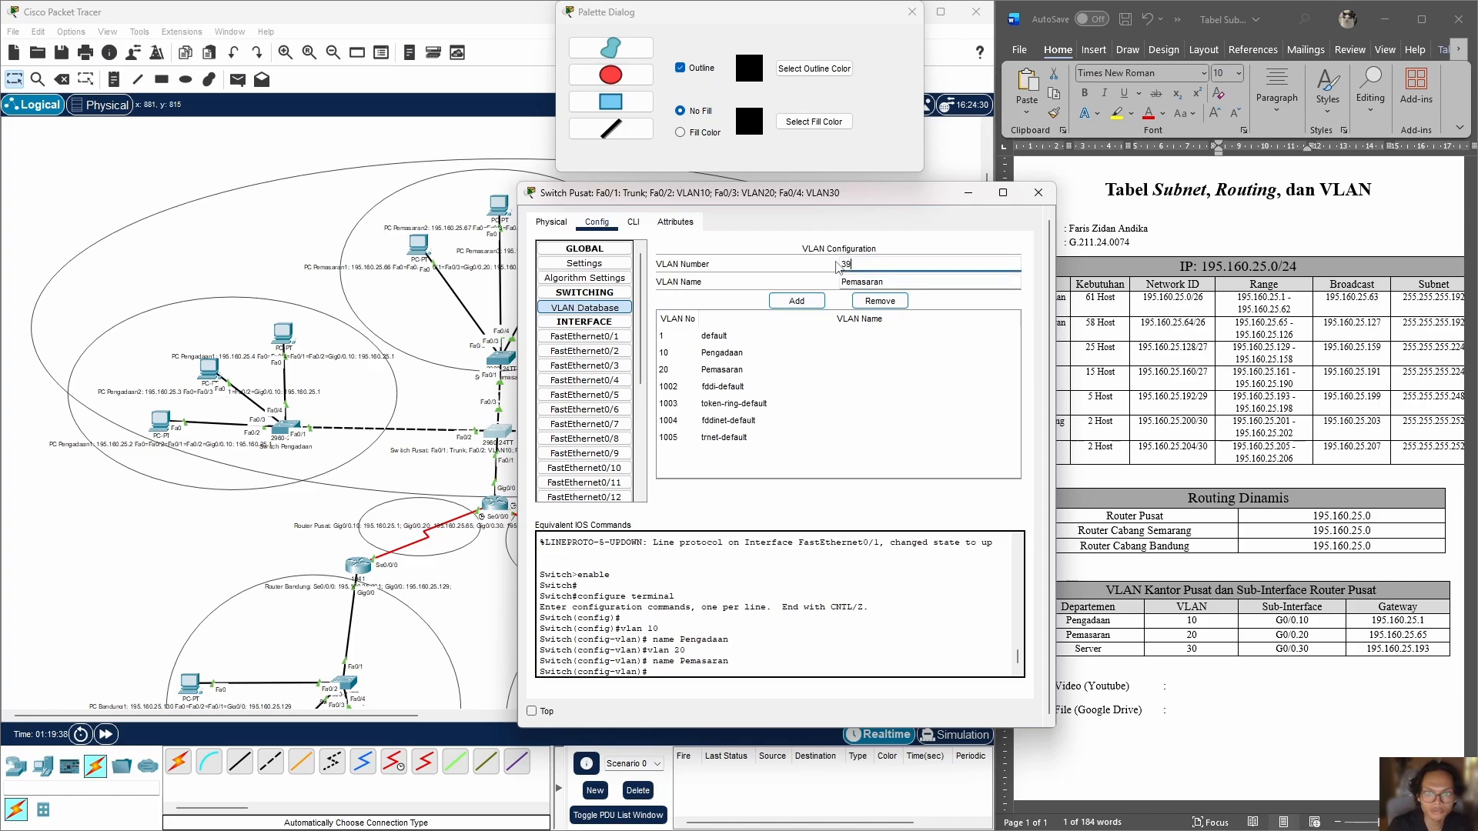
pyautogui.moveTo(884, 281); pyautogui.dragTo(813, 283)
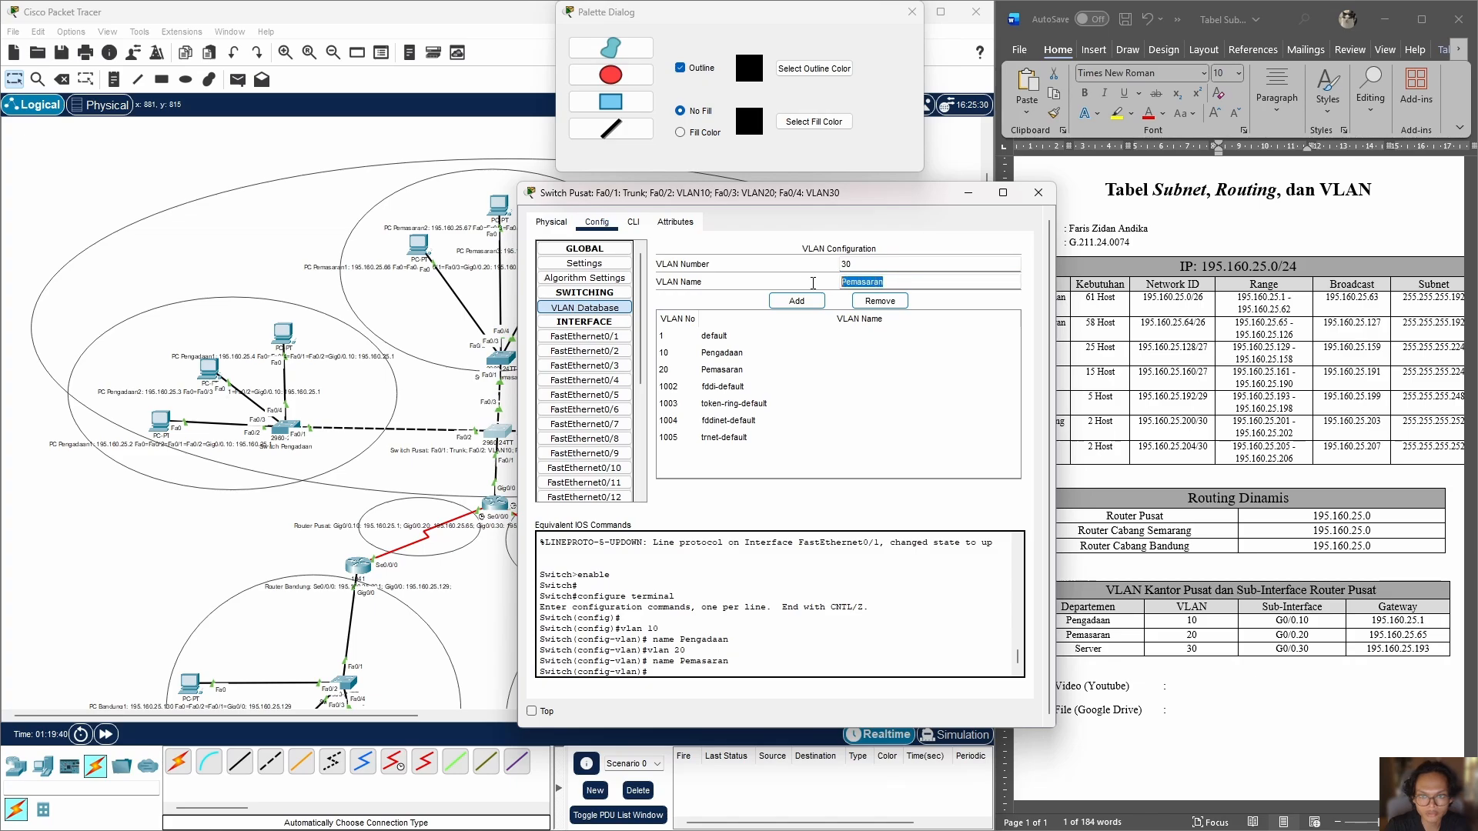
pyautogui.write('Se')
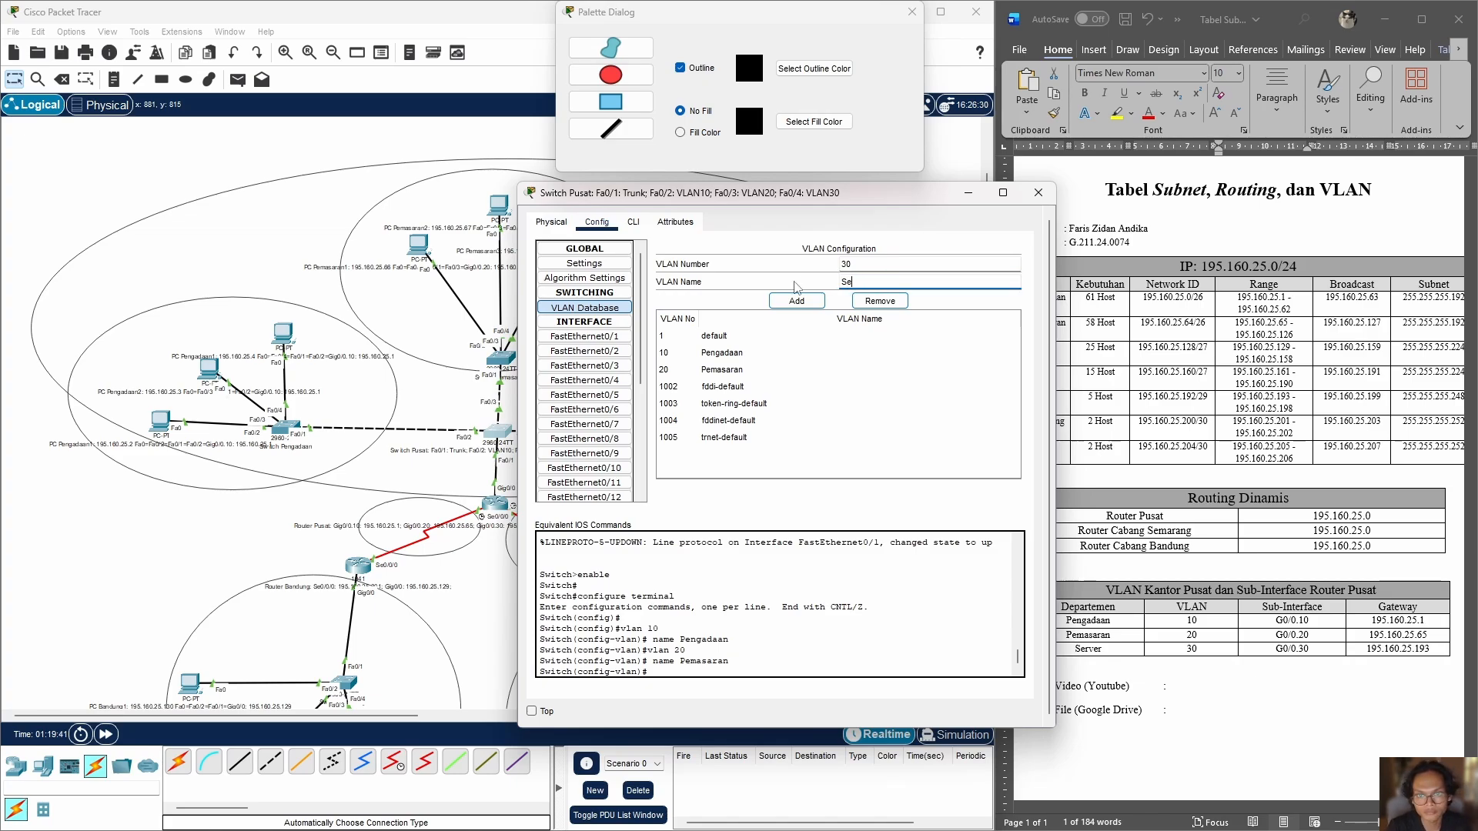
pyautogui.write('rver')
pyautogui.click(797, 300)
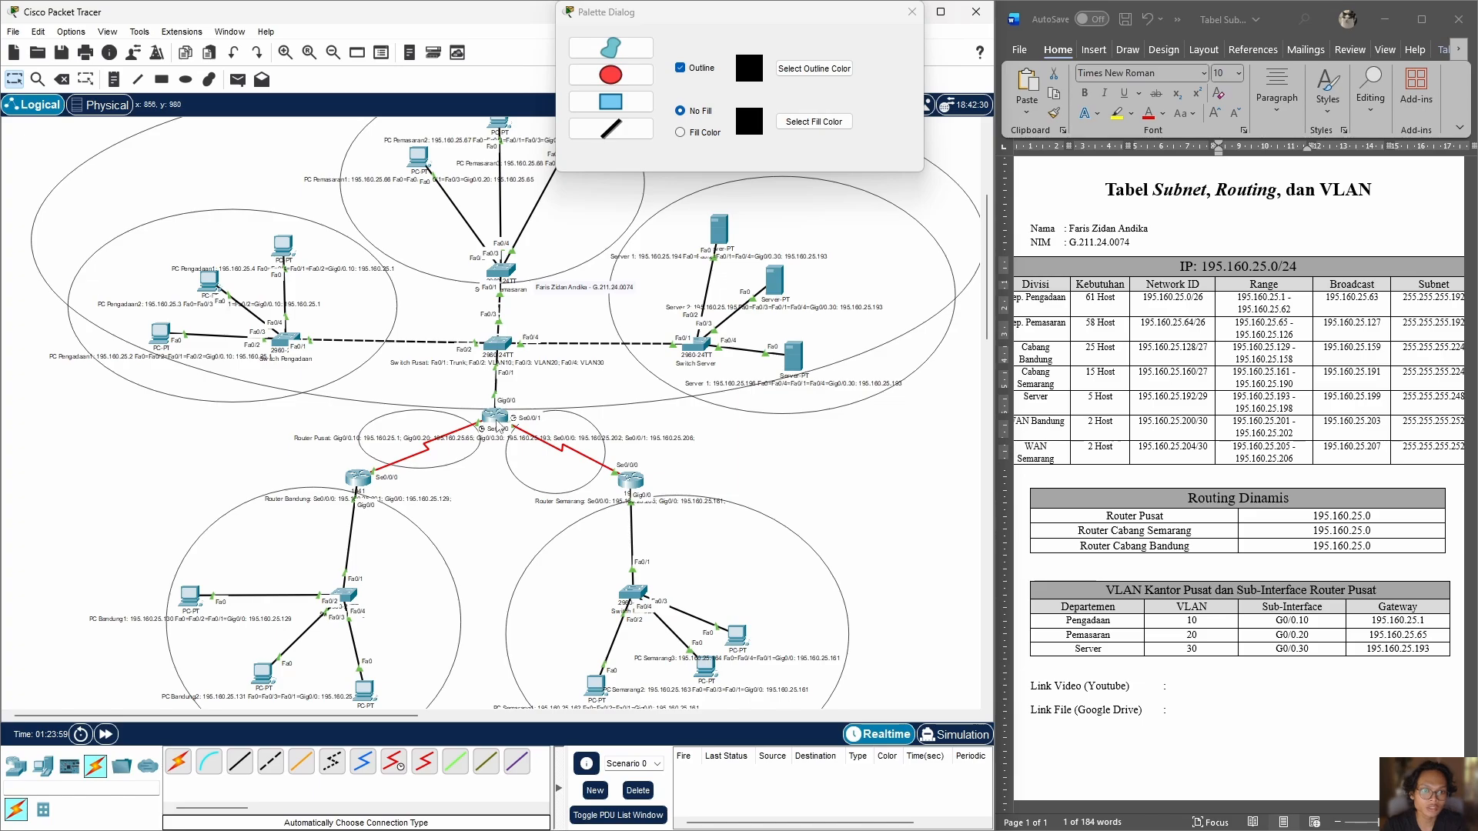
# Step: Enter configuration of subinterface g0/0.10 in Router Pusat's command line
pyautogui.moveTo(483, 424)
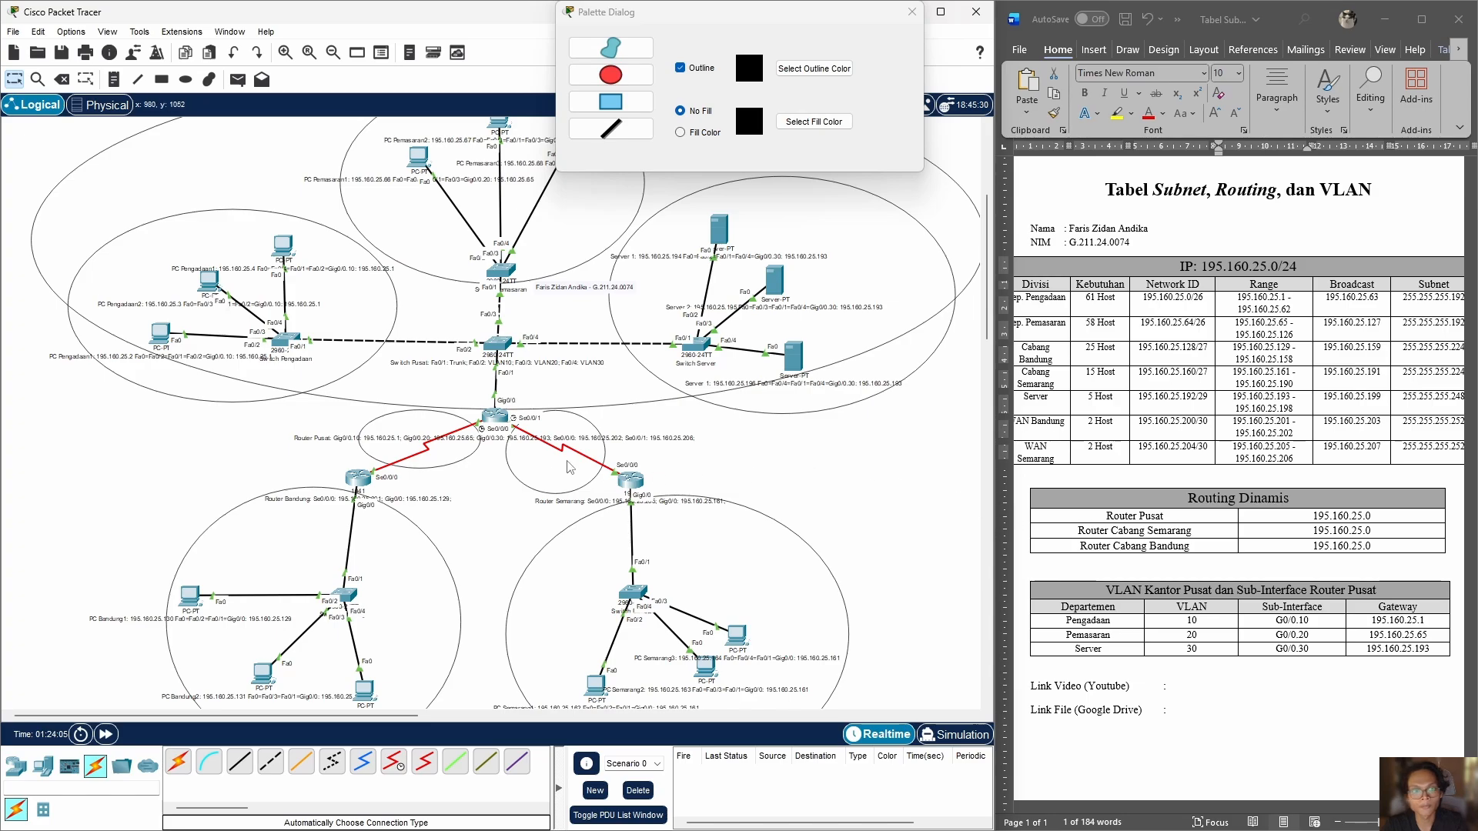
pyautogui.doubleClick(495, 417)
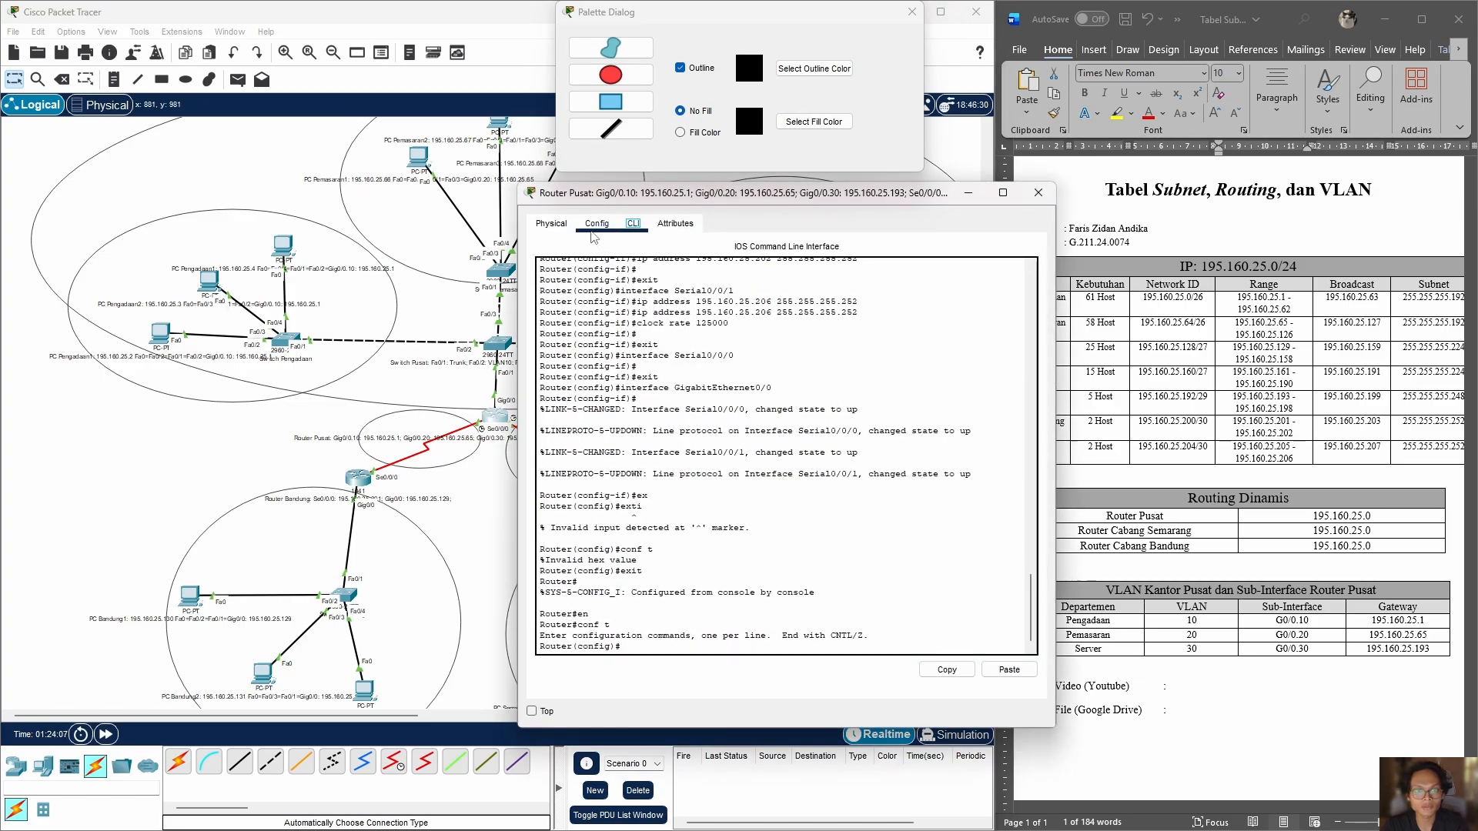
pyautogui.click(663, 649)
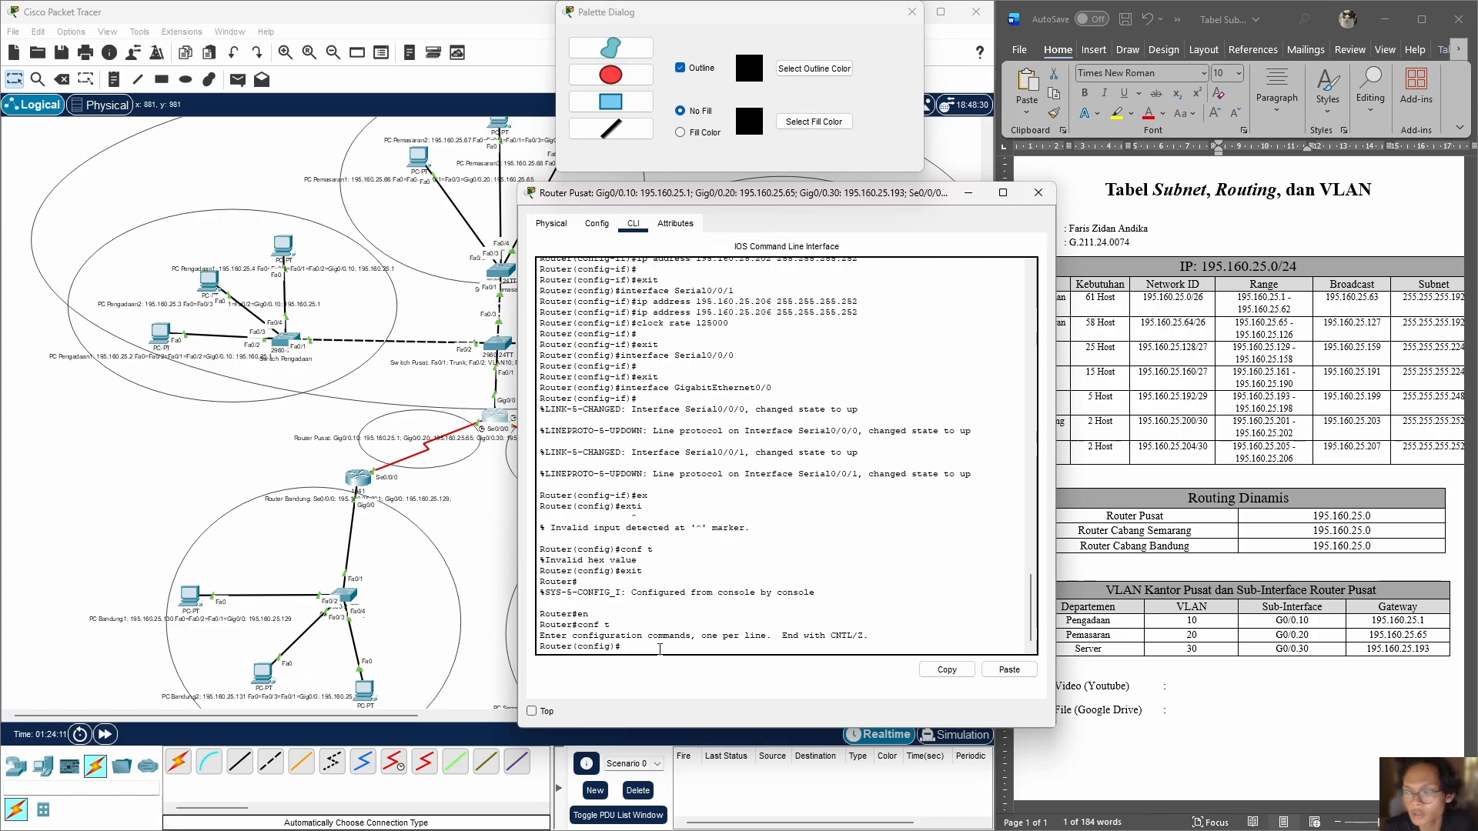
pyautogui.write('int')
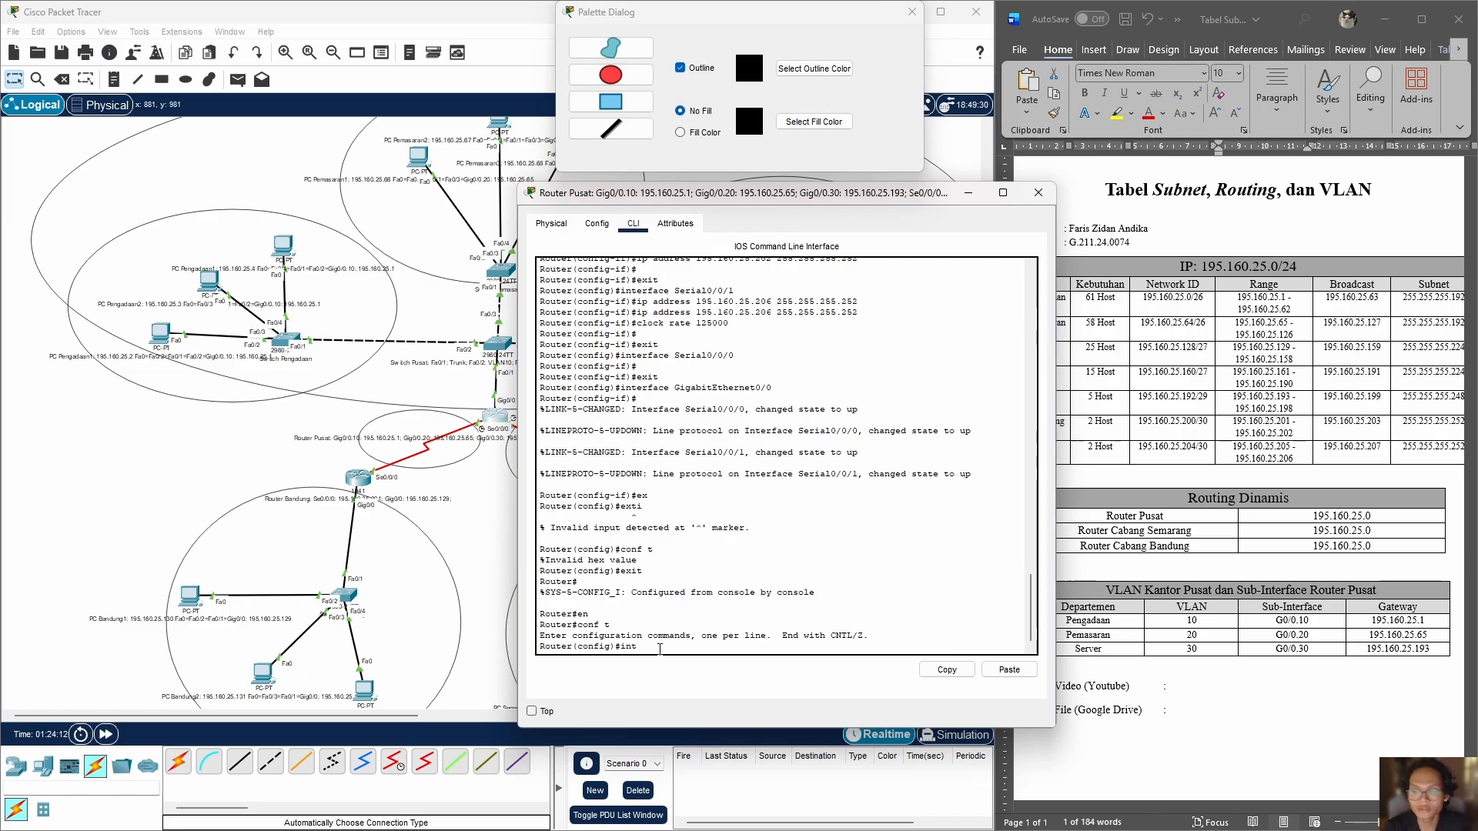
pyautogui.write(' g0/0.10')
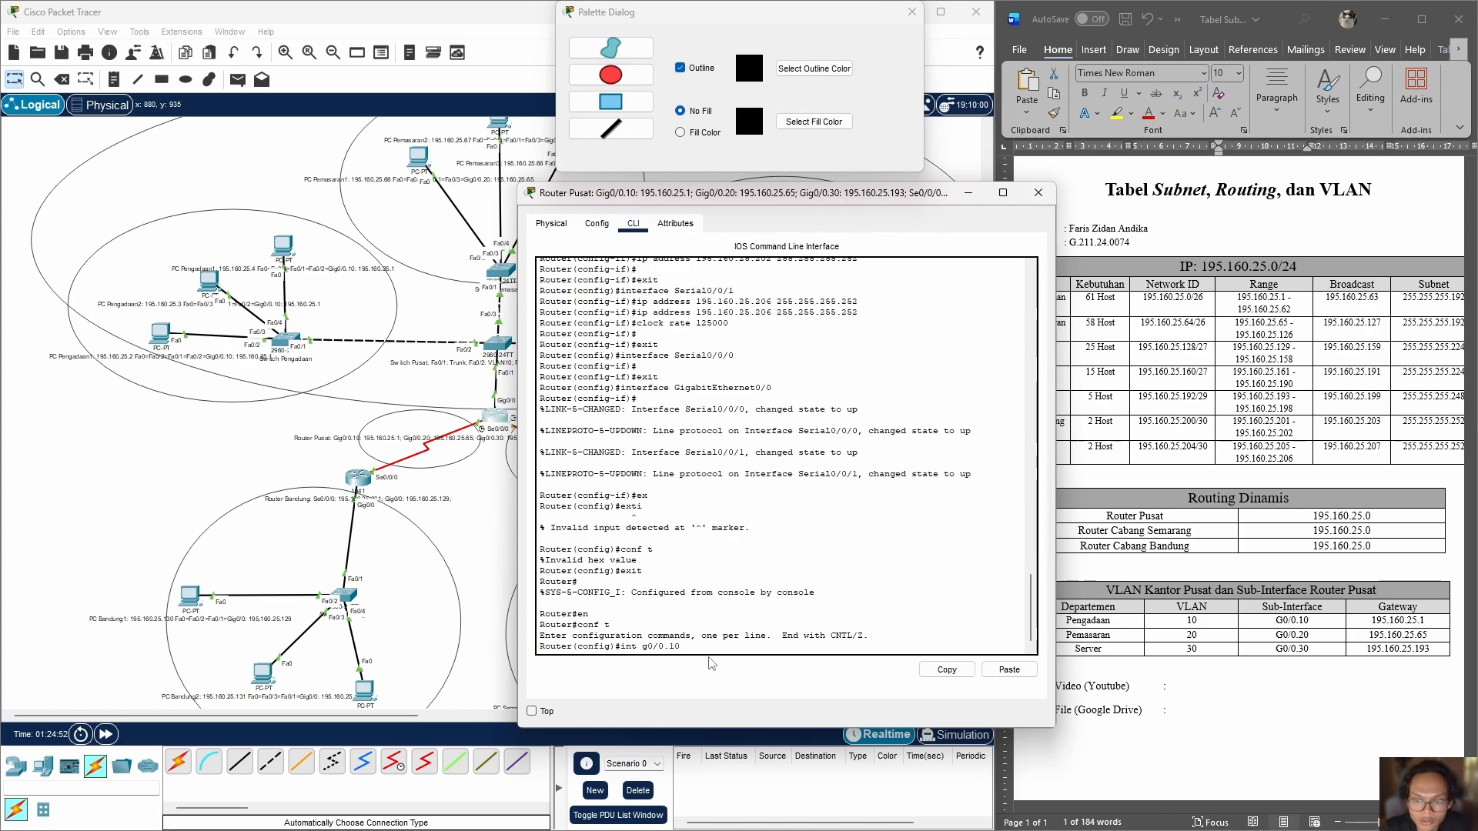
pyautogui.press('Return')
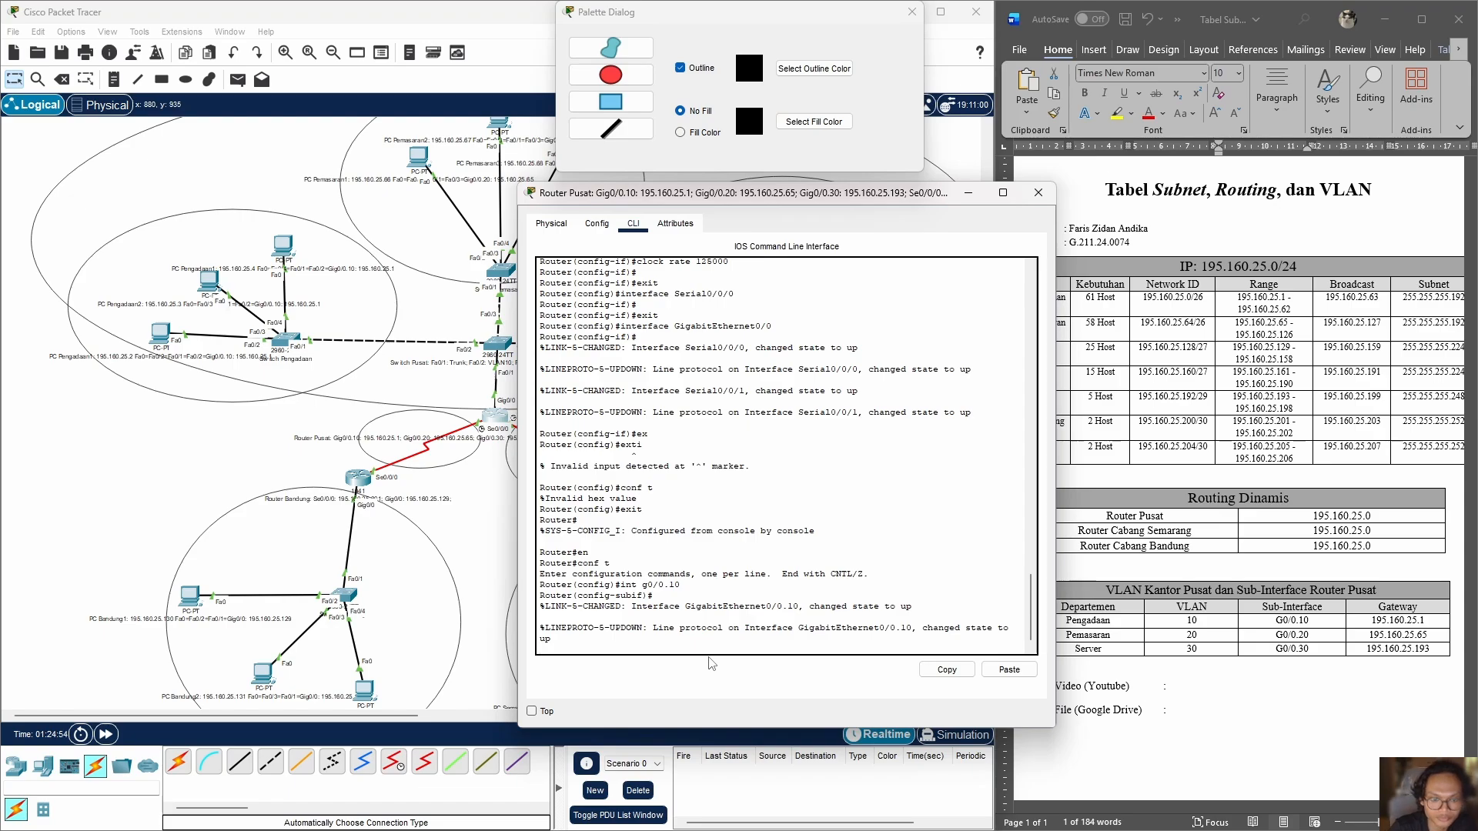
pyautogui.press('Return')
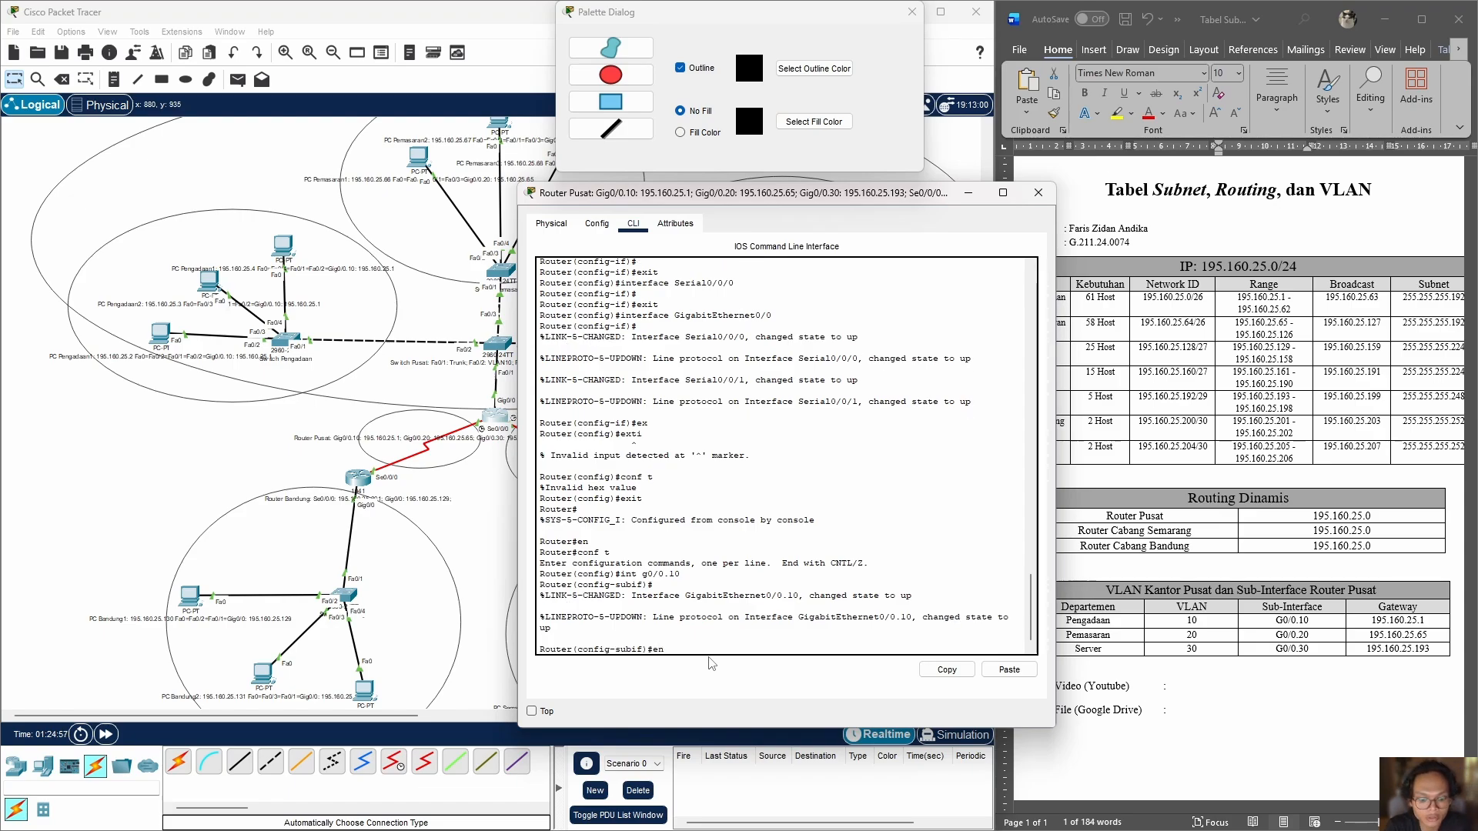
# Step: Set 802.1Q encapsulation for VLAN 10 on subinterface g0/0.10 with encapsulation dot1q 10
pyautogui.write('encapsula')
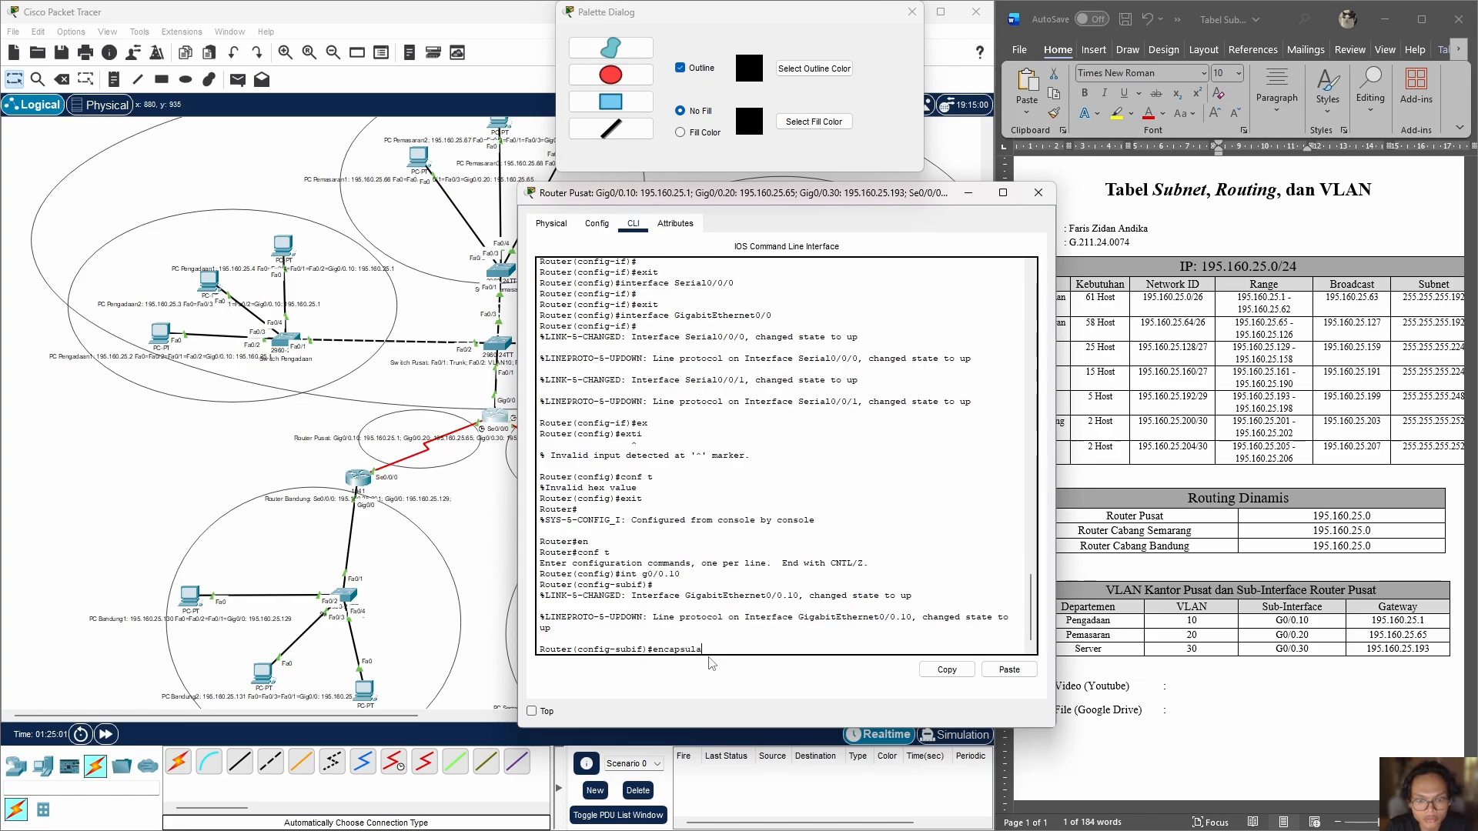
pyautogui.write('tion d')
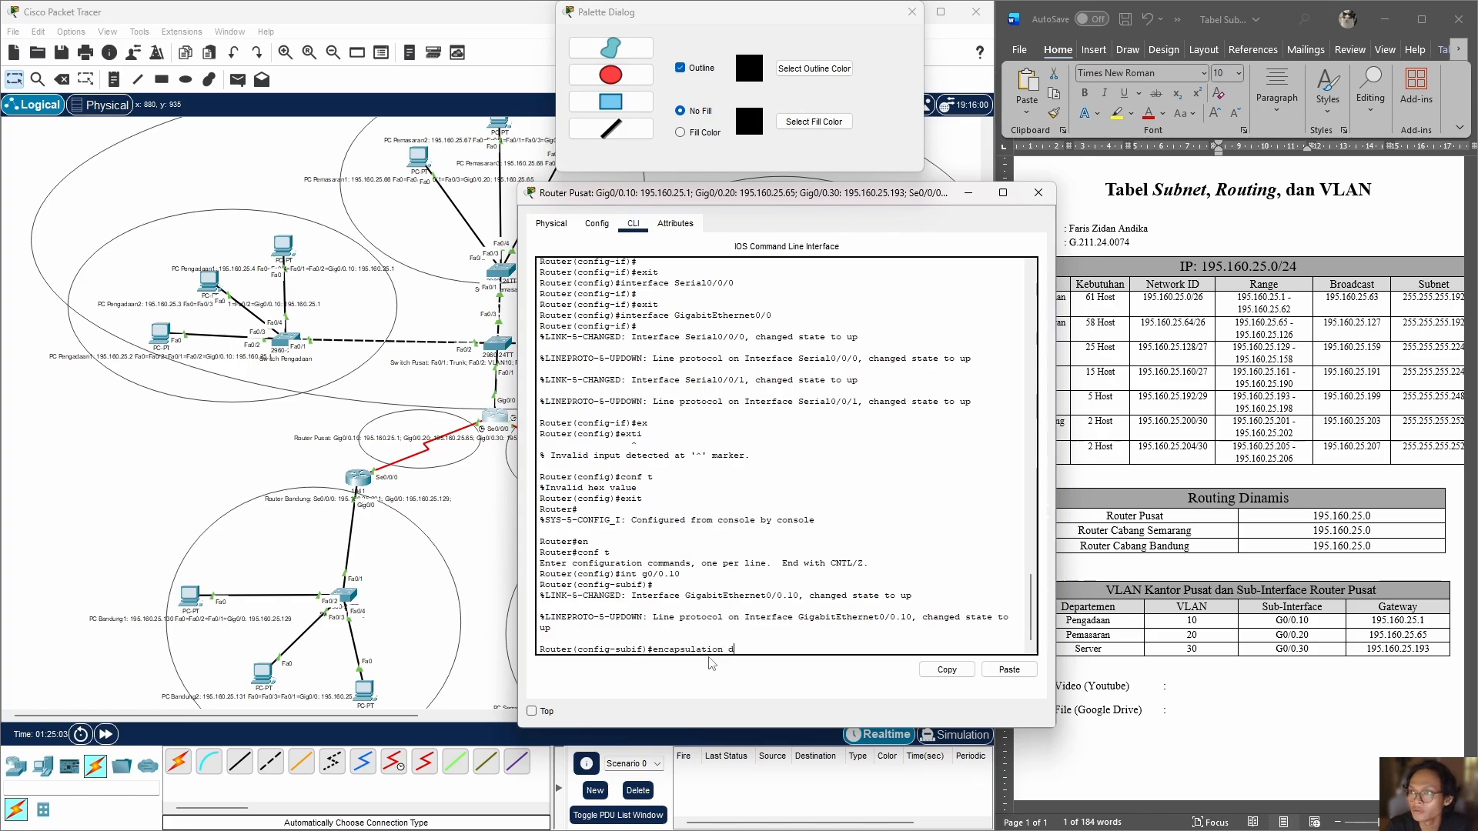
pyautogui.write('ot')
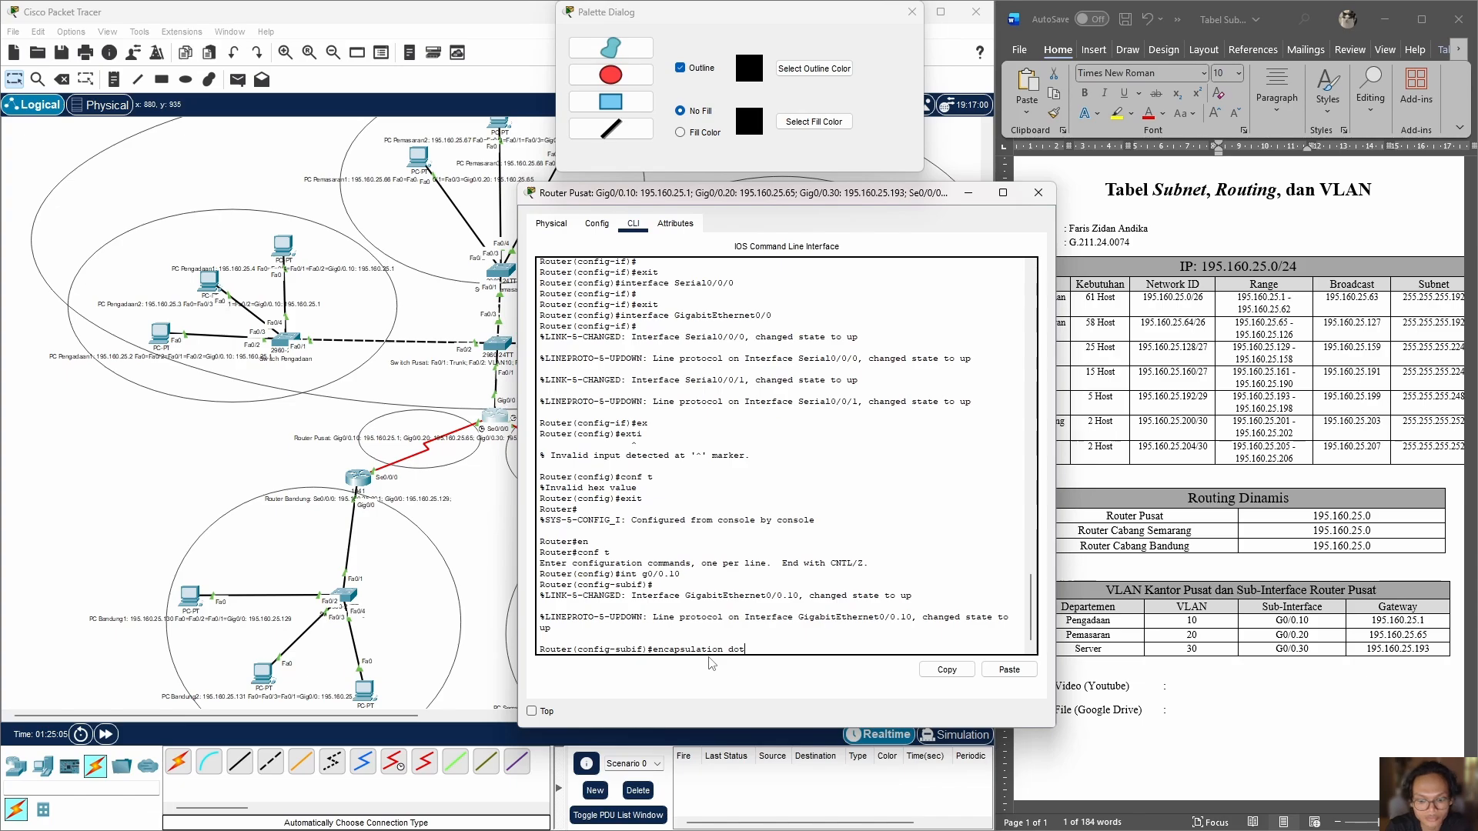
pyautogui.write('1q 1')
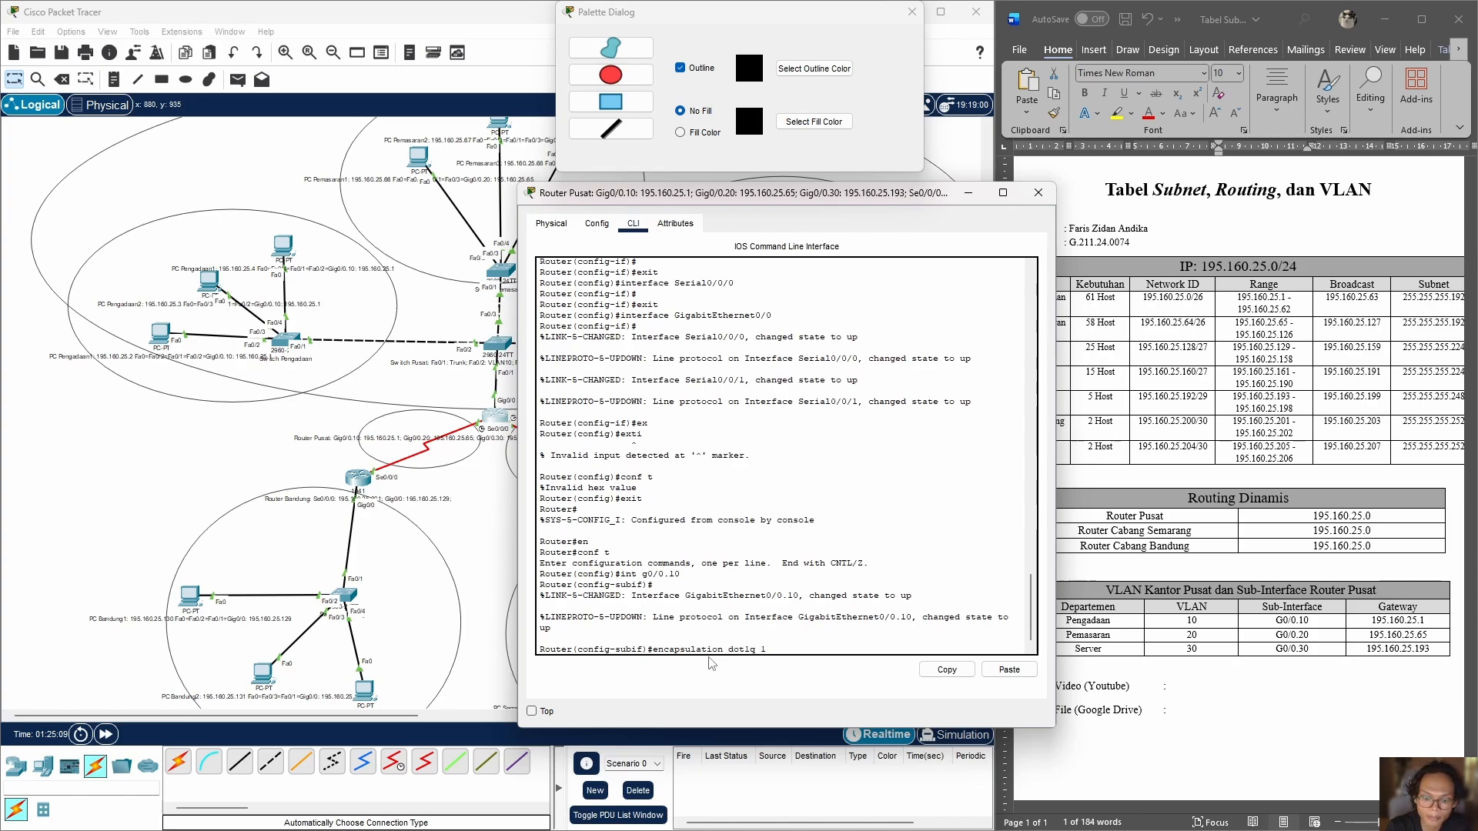
pyautogui.write('0')
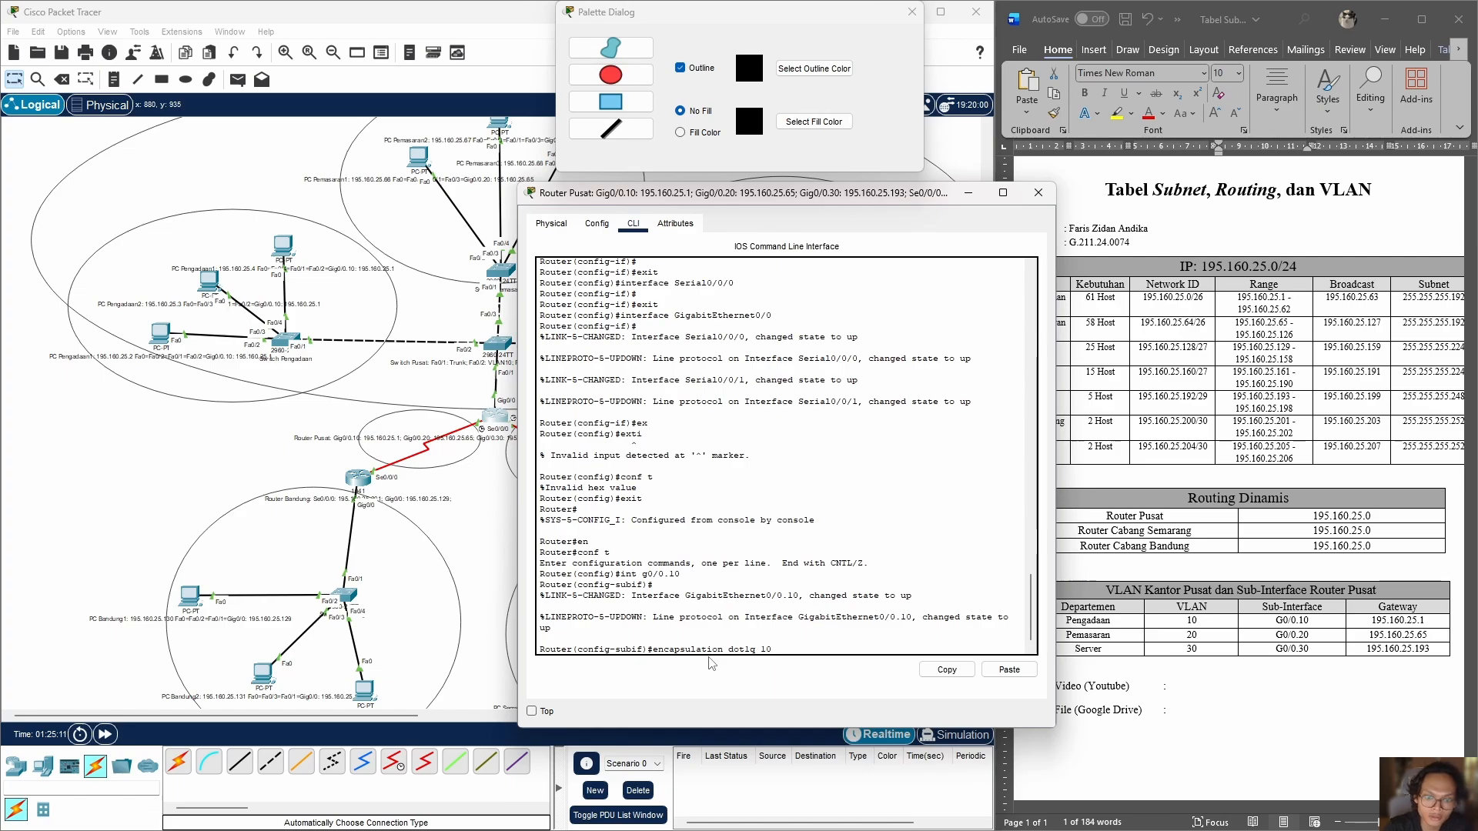
pyautogui.doubleClick(766, 649)
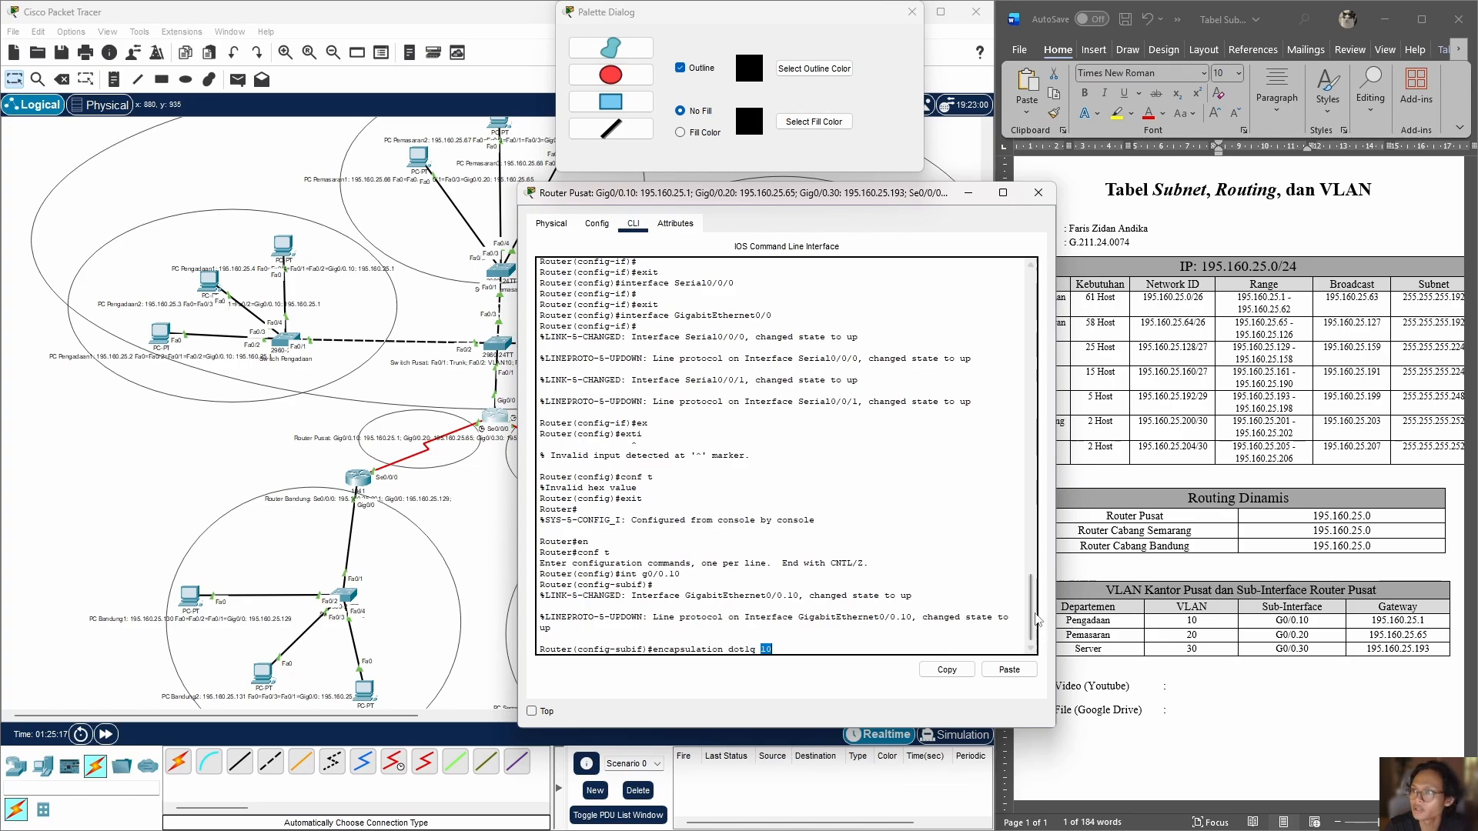
pyautogui.scroll(-1, 861, 598)
pyautogui.click(788, 651)
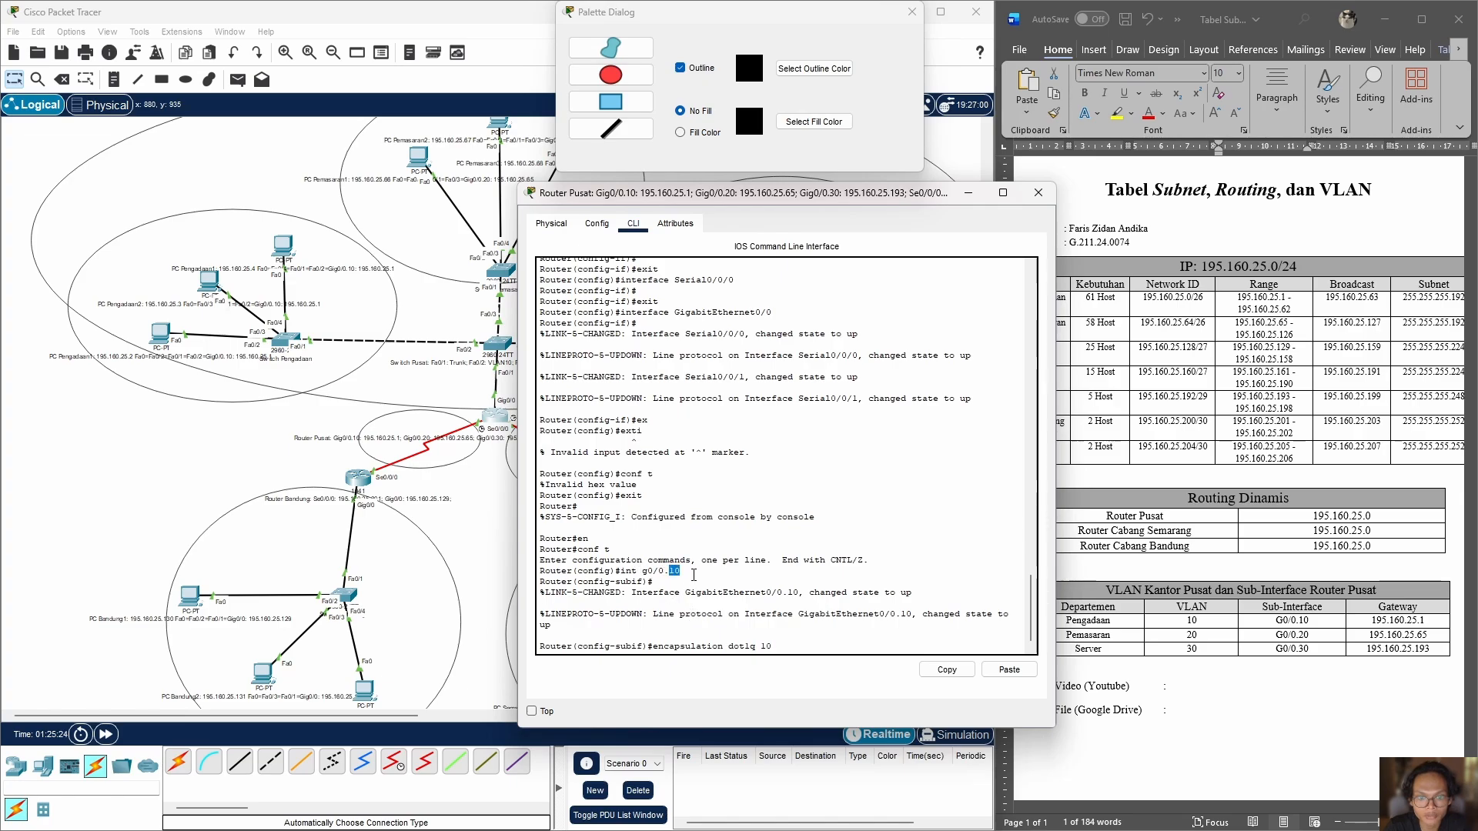
pyautogui.click(694, 575)
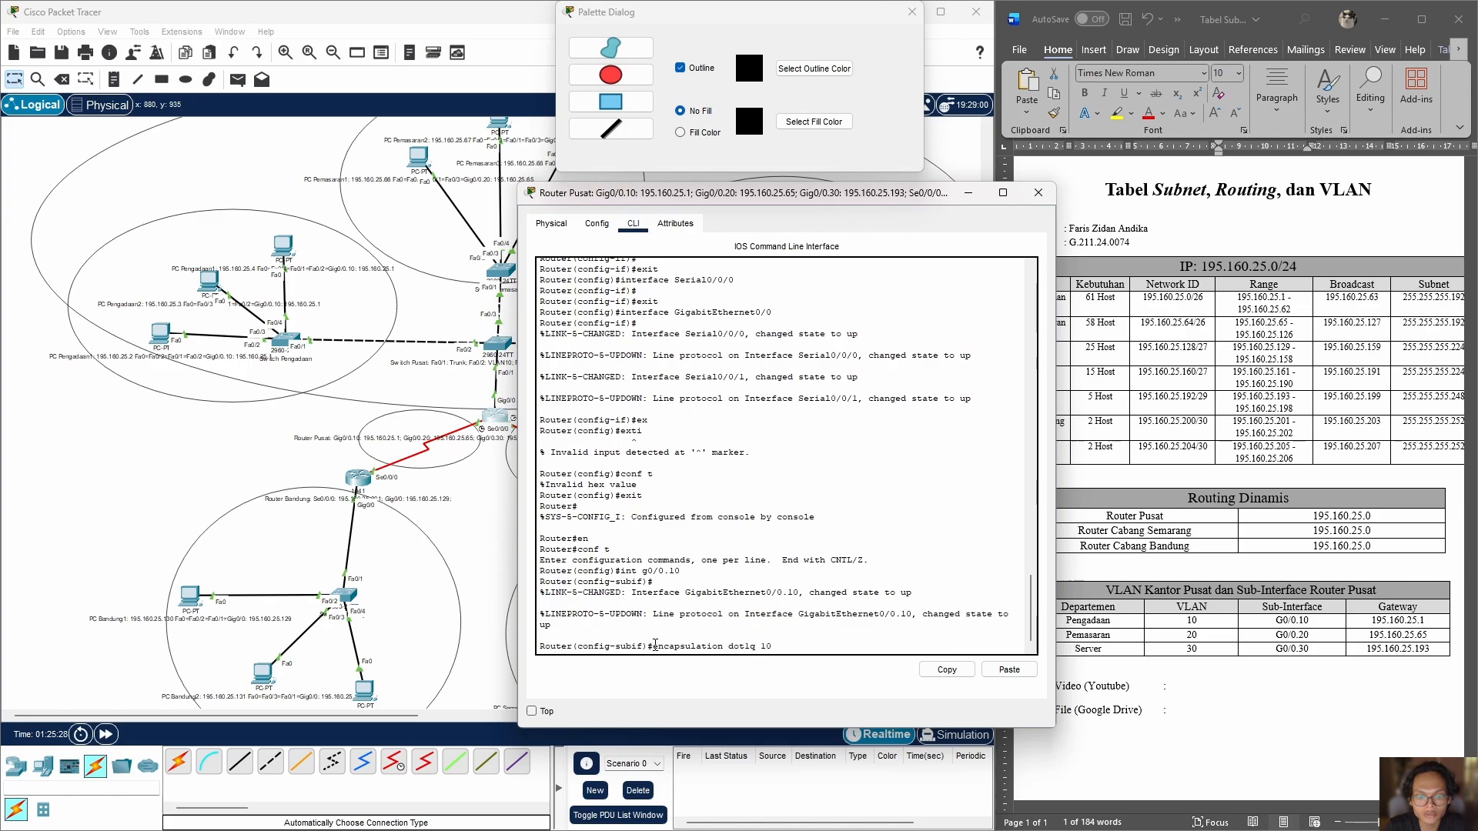
pyautogui.moveTo(655, 645); pyautogui.dragTo(779, 646)
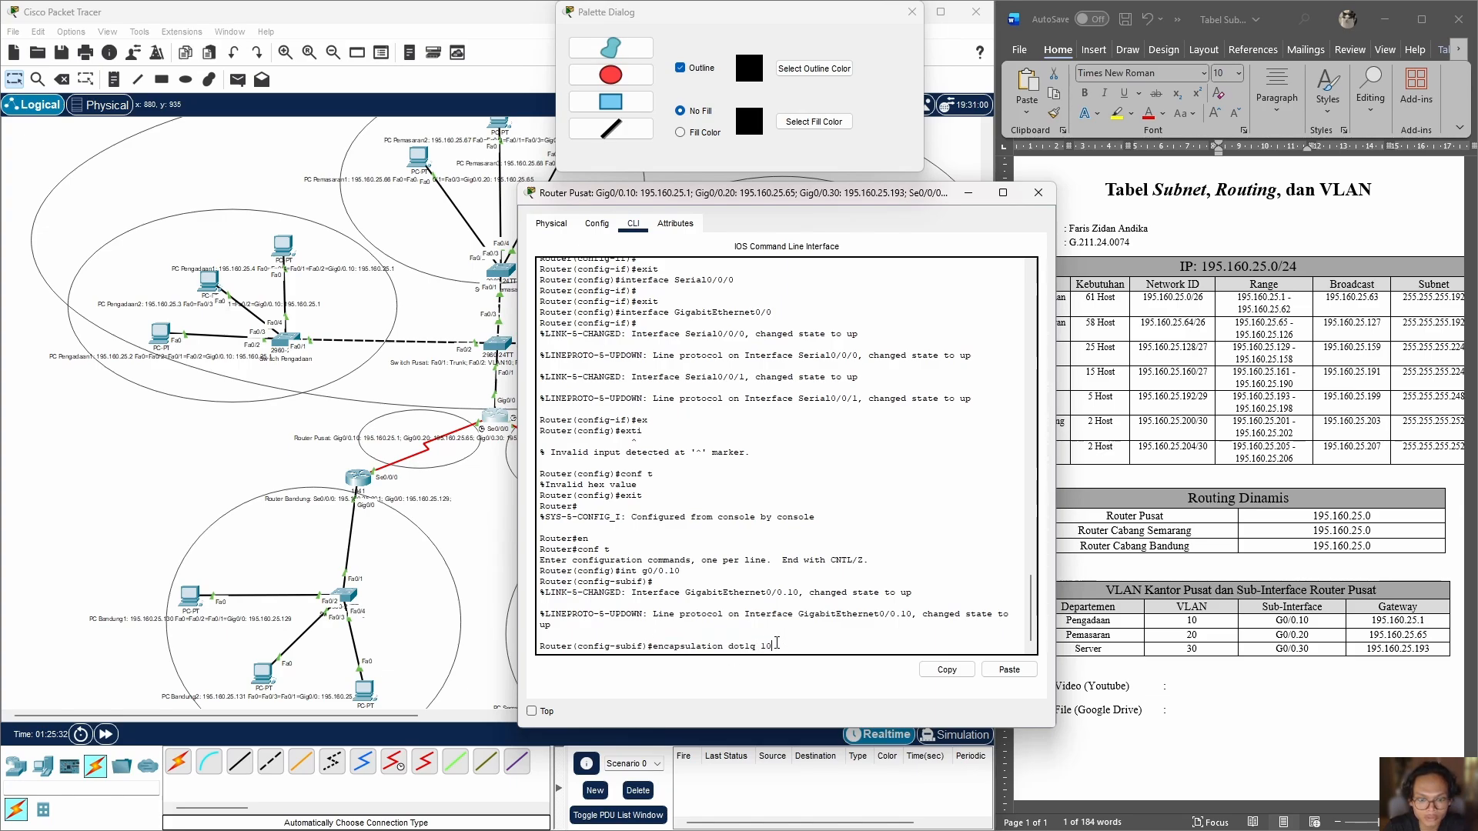
pyautogui.press('Return')
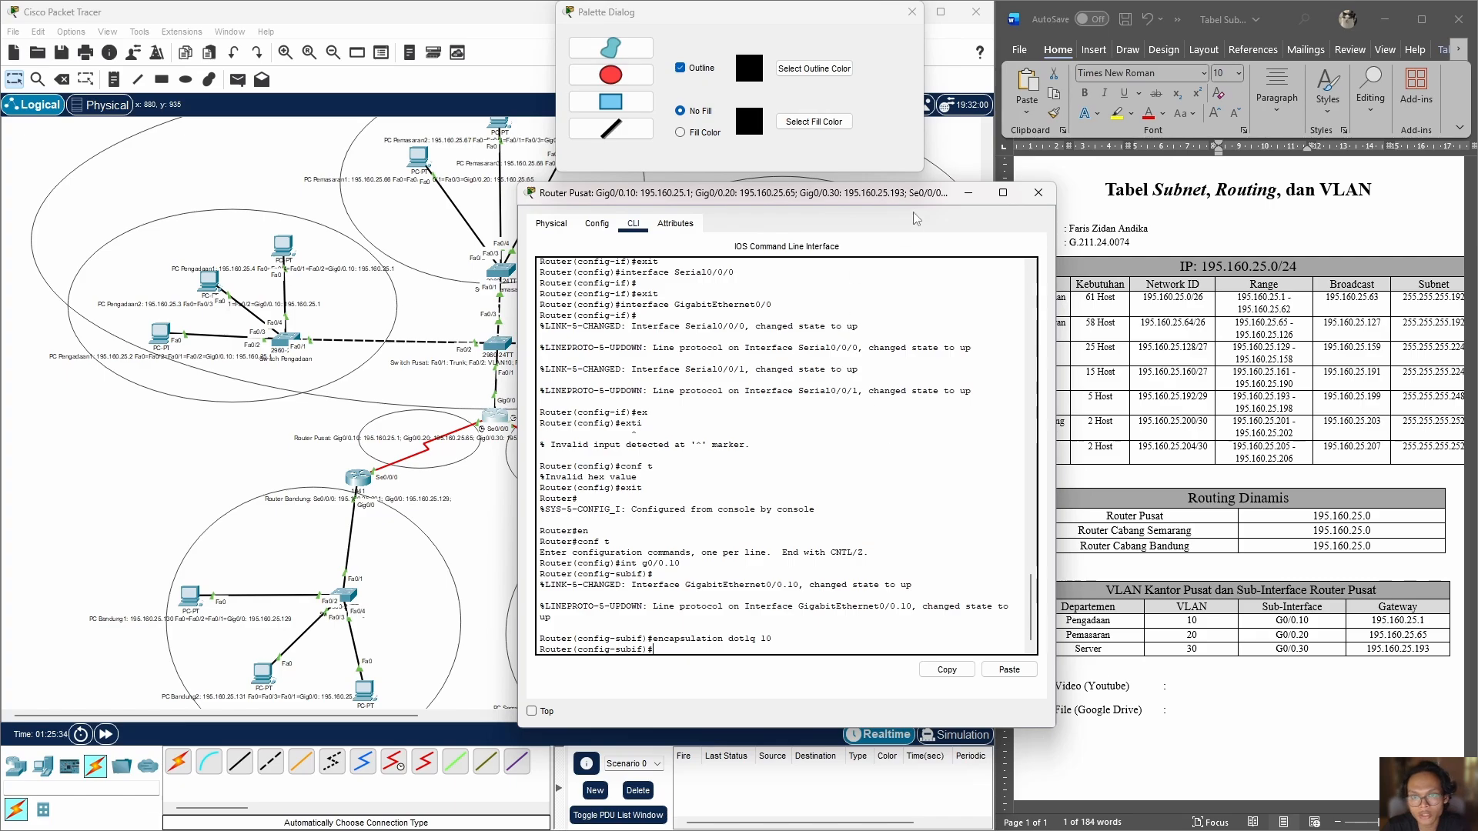
# Step: Assign IP address 195.160.25.1 with mask 255.255.255.192 to Router Pusat's subinterface g0/0.10 and exit its configuration
pyautogui.moveTo(912, 202); pyautogui.dragTo(971, 249)
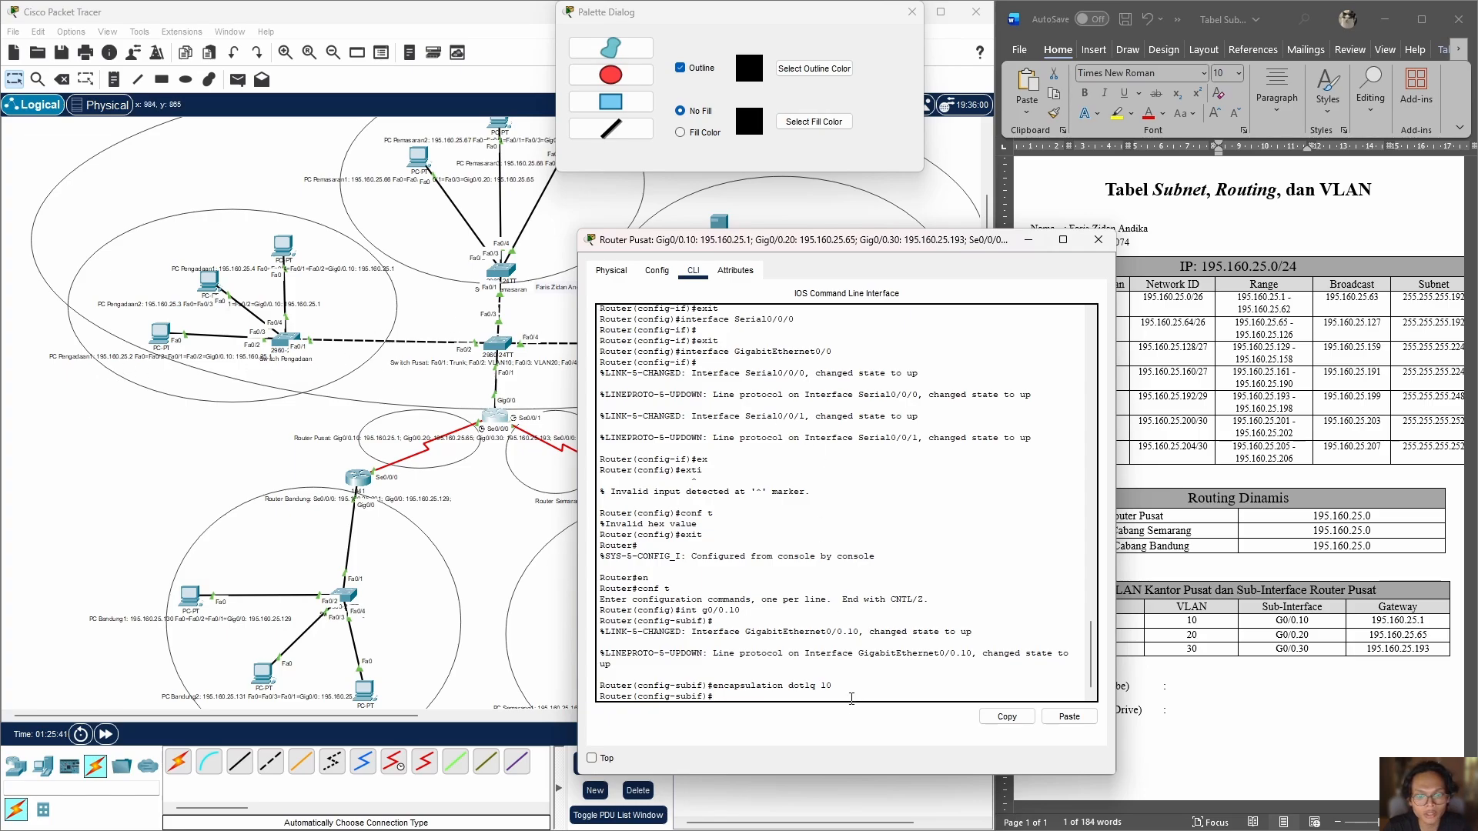
pyautogui.click(972, 233)
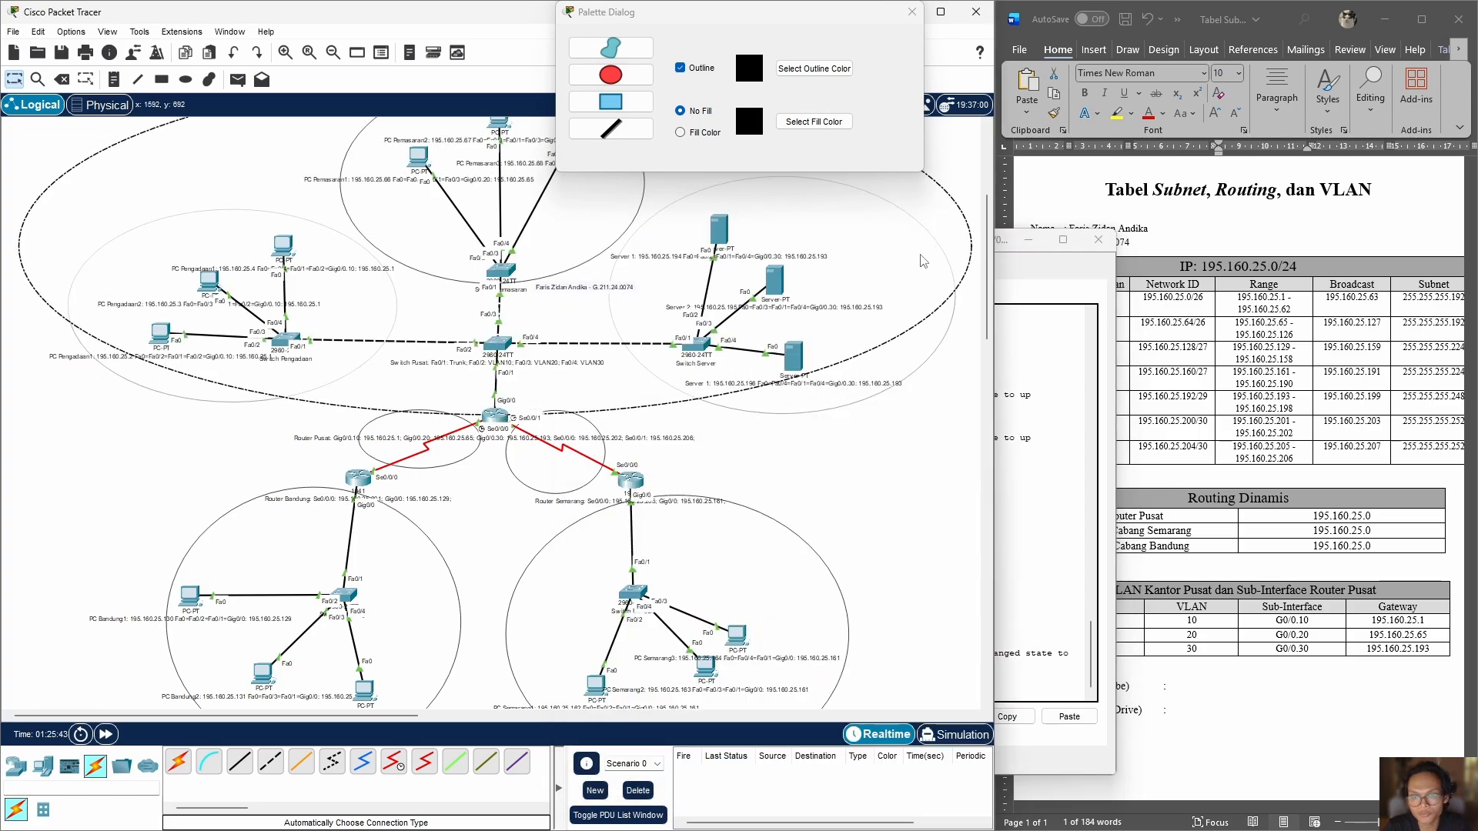
pyautogui.click(1045, 639)
pyautogui.moveTo(952, 241); pyautogui.dragTo(759, 219)
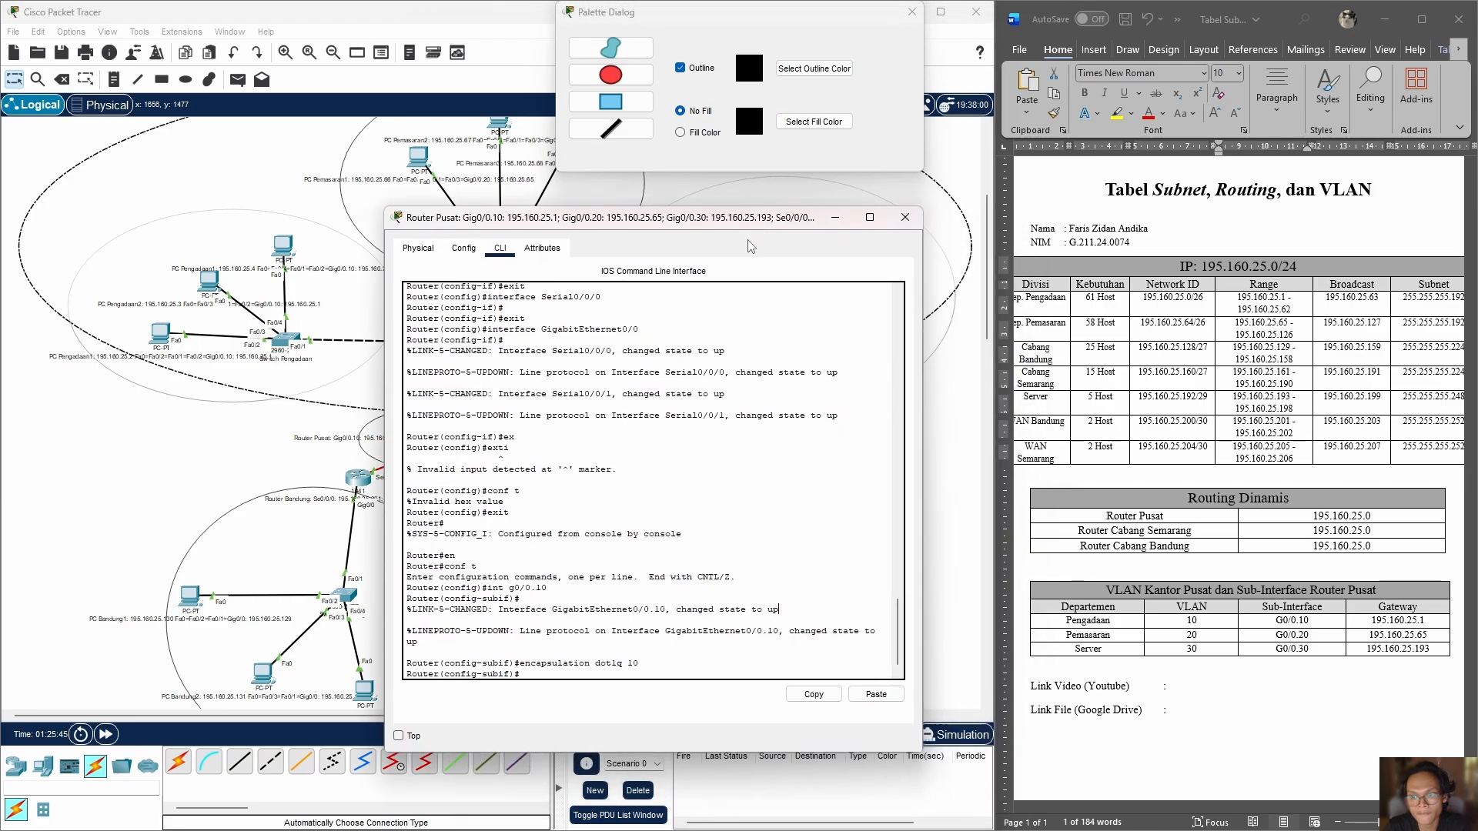
pyautogui.click(522, 672)
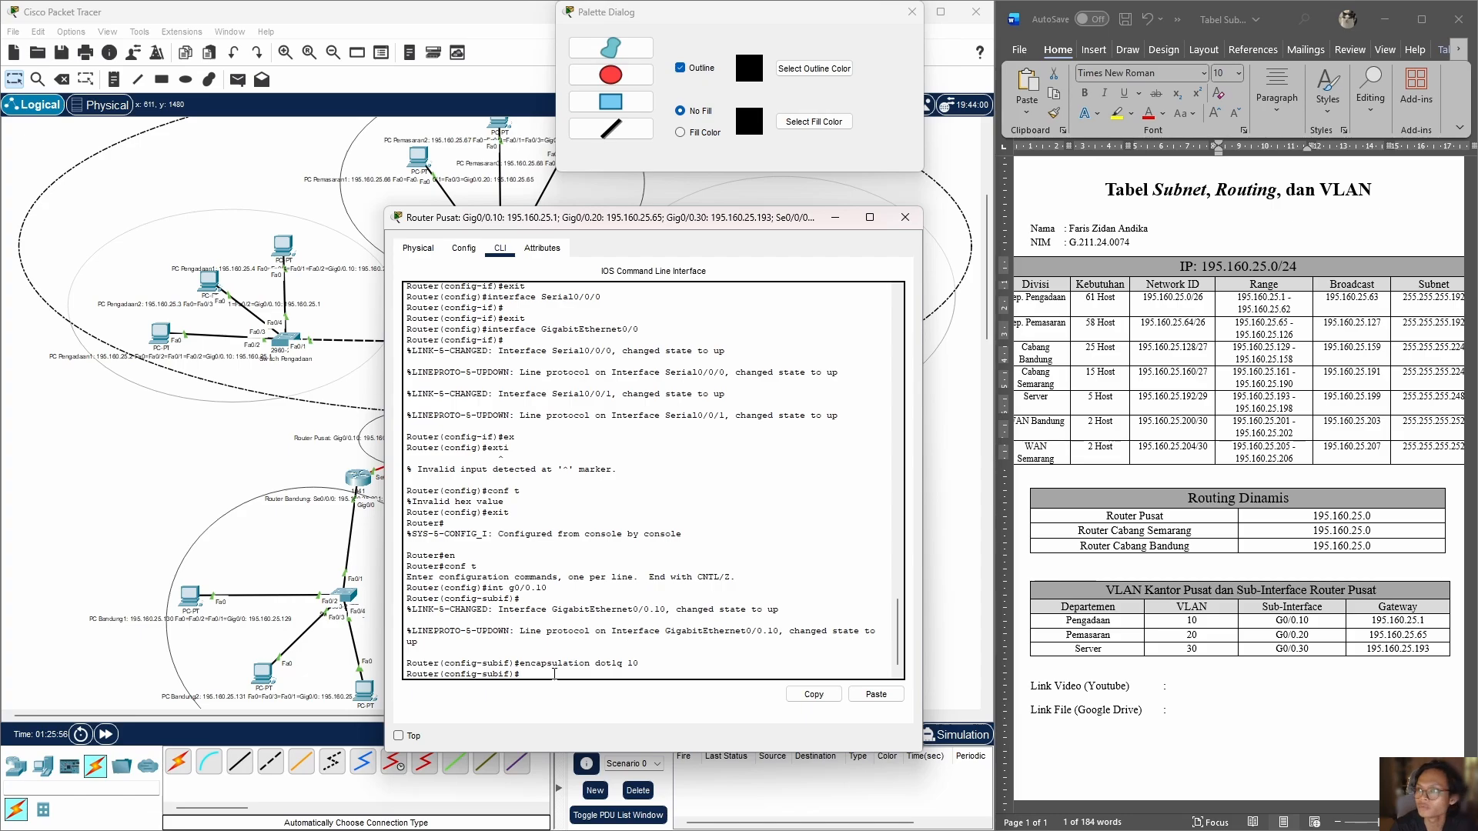
pyautogui.write('ip address 195.160.25.1')
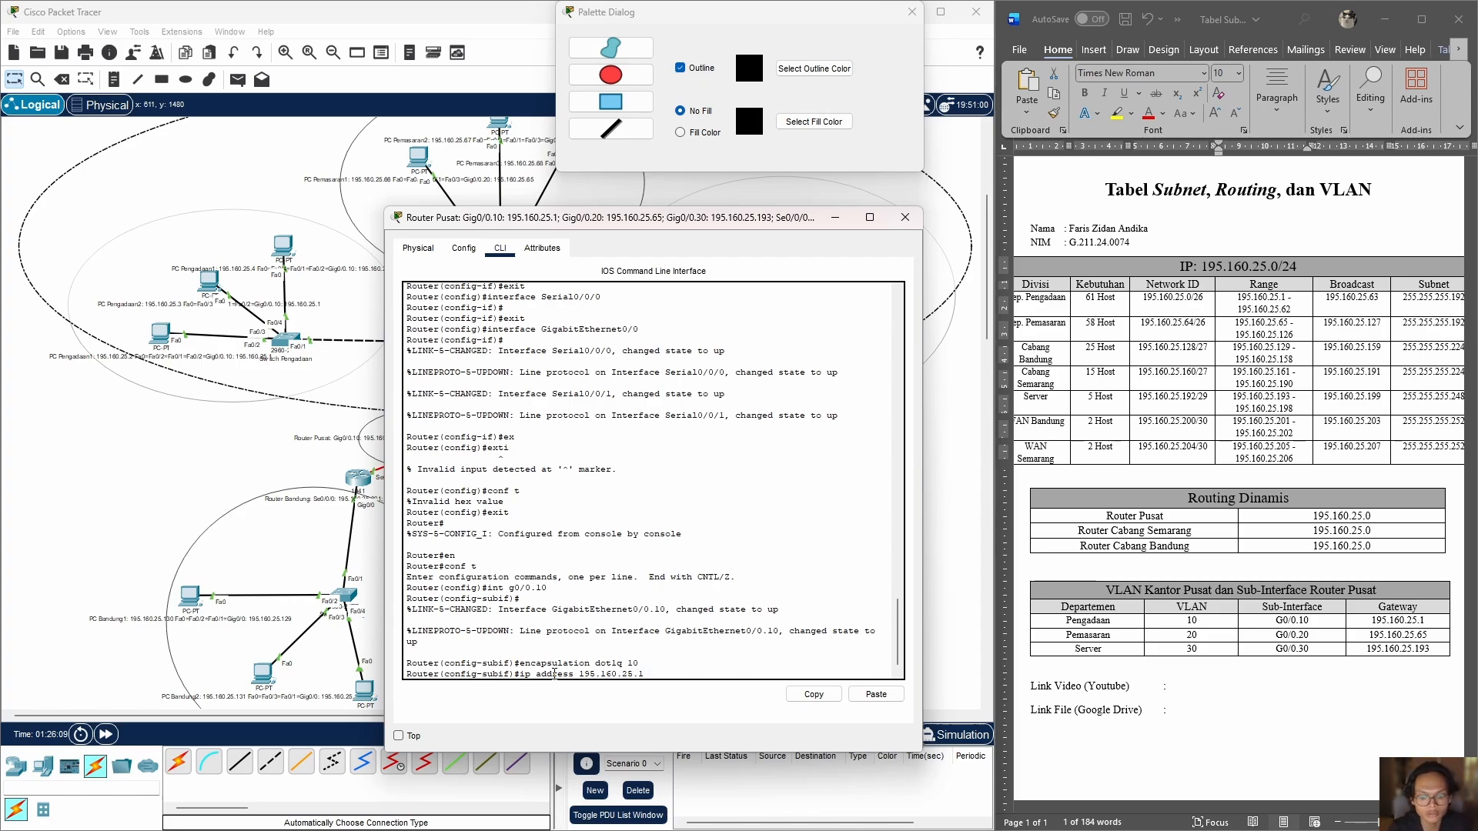
pyautogui.press('BackSpace')
pyautogui.press('BackSpace')
pyautogui.write('55')
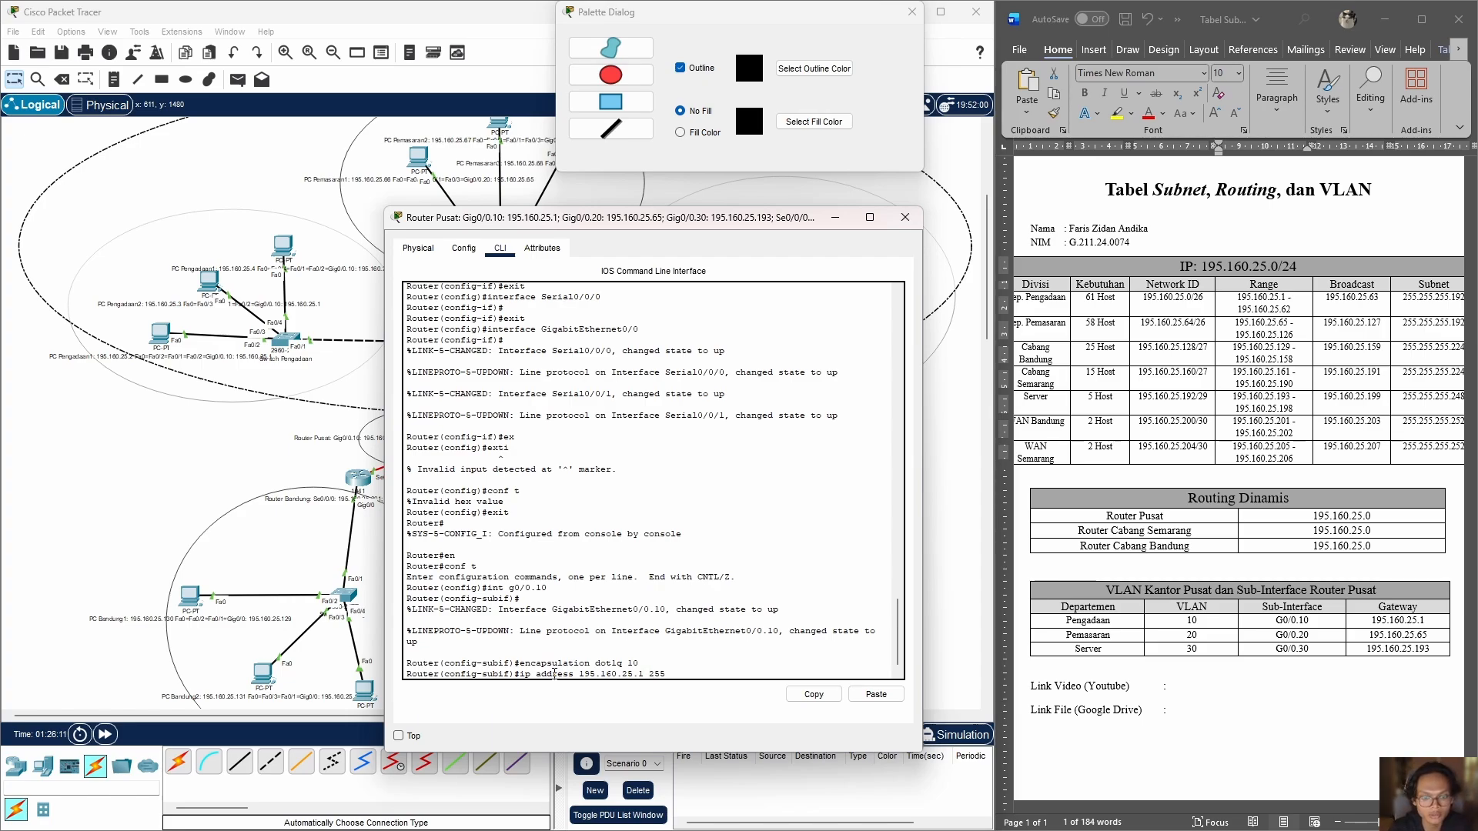
pyautogui.write('.255.255.192')
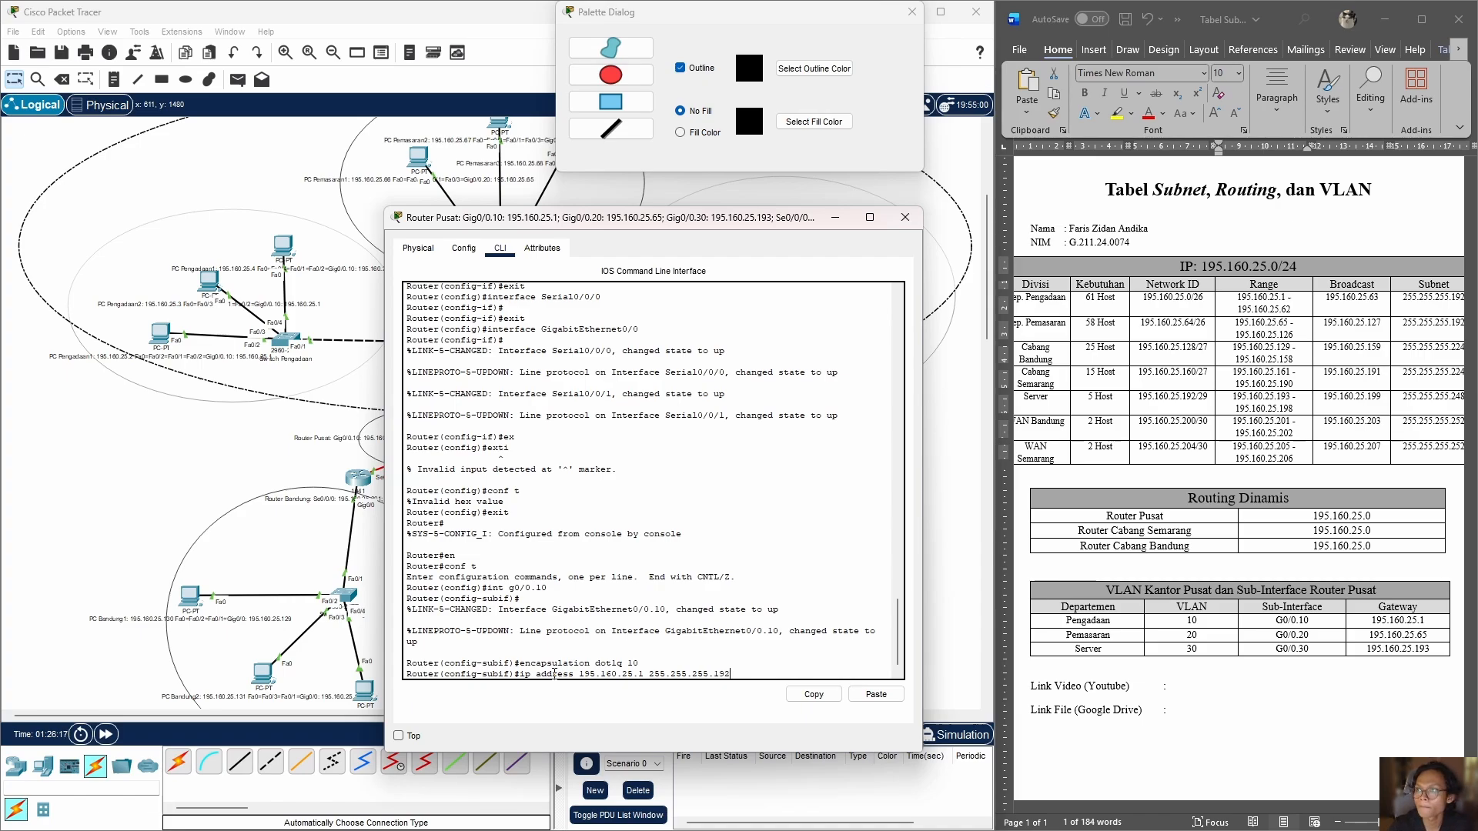
pyautogui.press('Return')
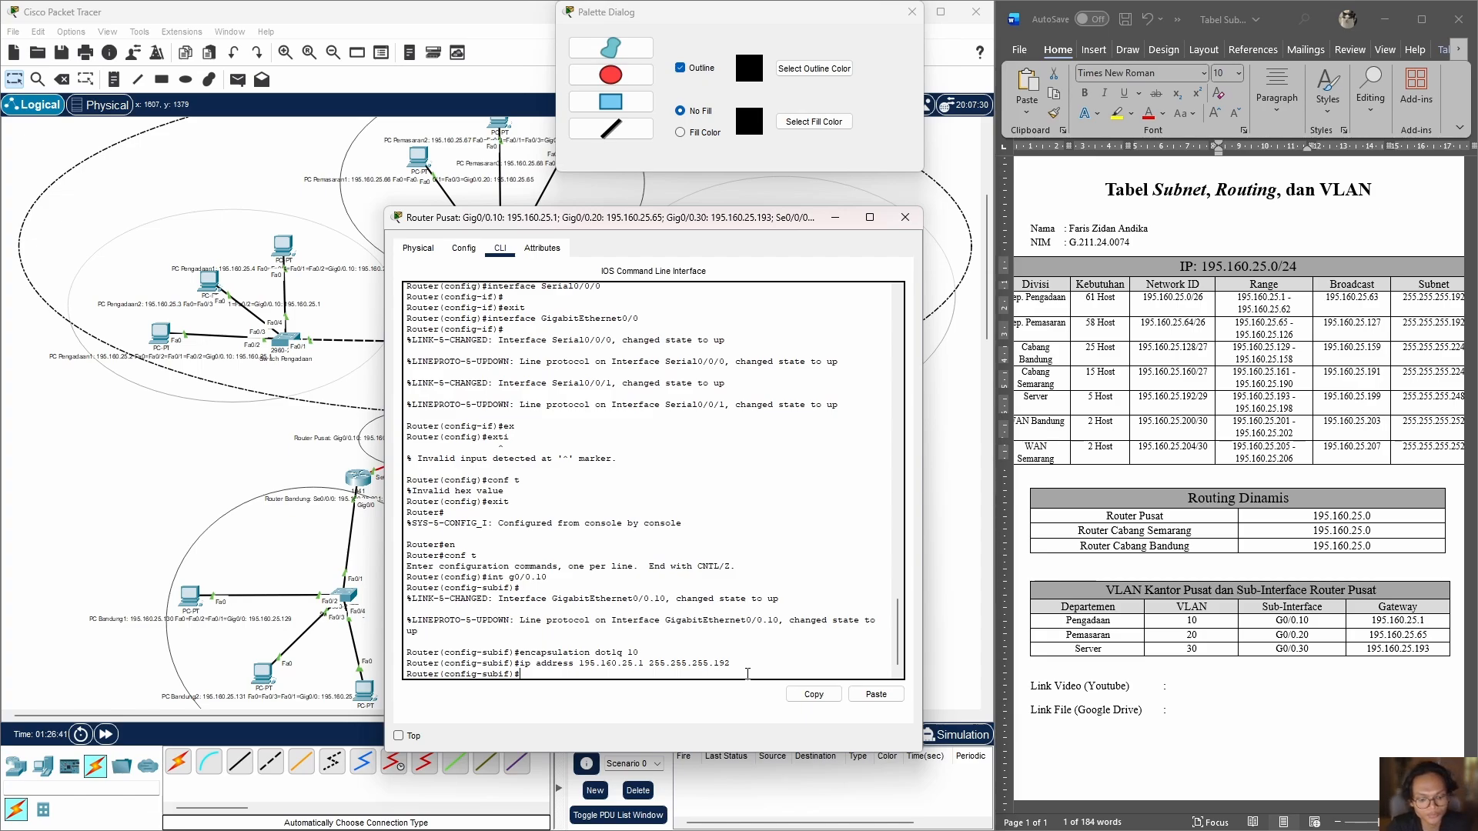
pyautogui.write('it')
pyautogui.press('Return')
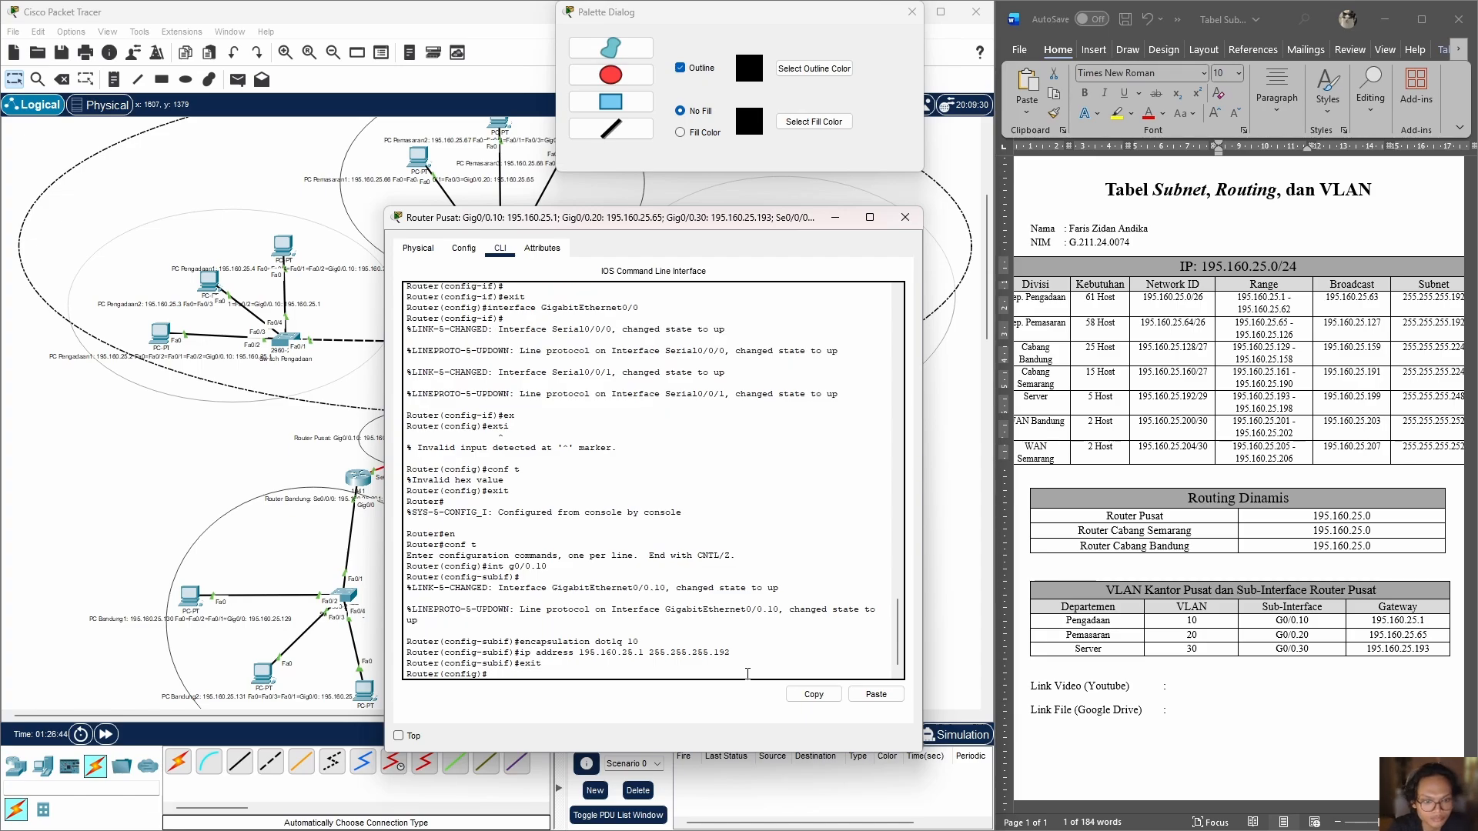
# Step: Enter subinterface g0/0.20 on Router Pusat and set its encapsulation to dot1q 20
pyautogui.write('int g')
pyautogui.press('Up')
pyautogui.press('Up')
pyautogui.press('Up')
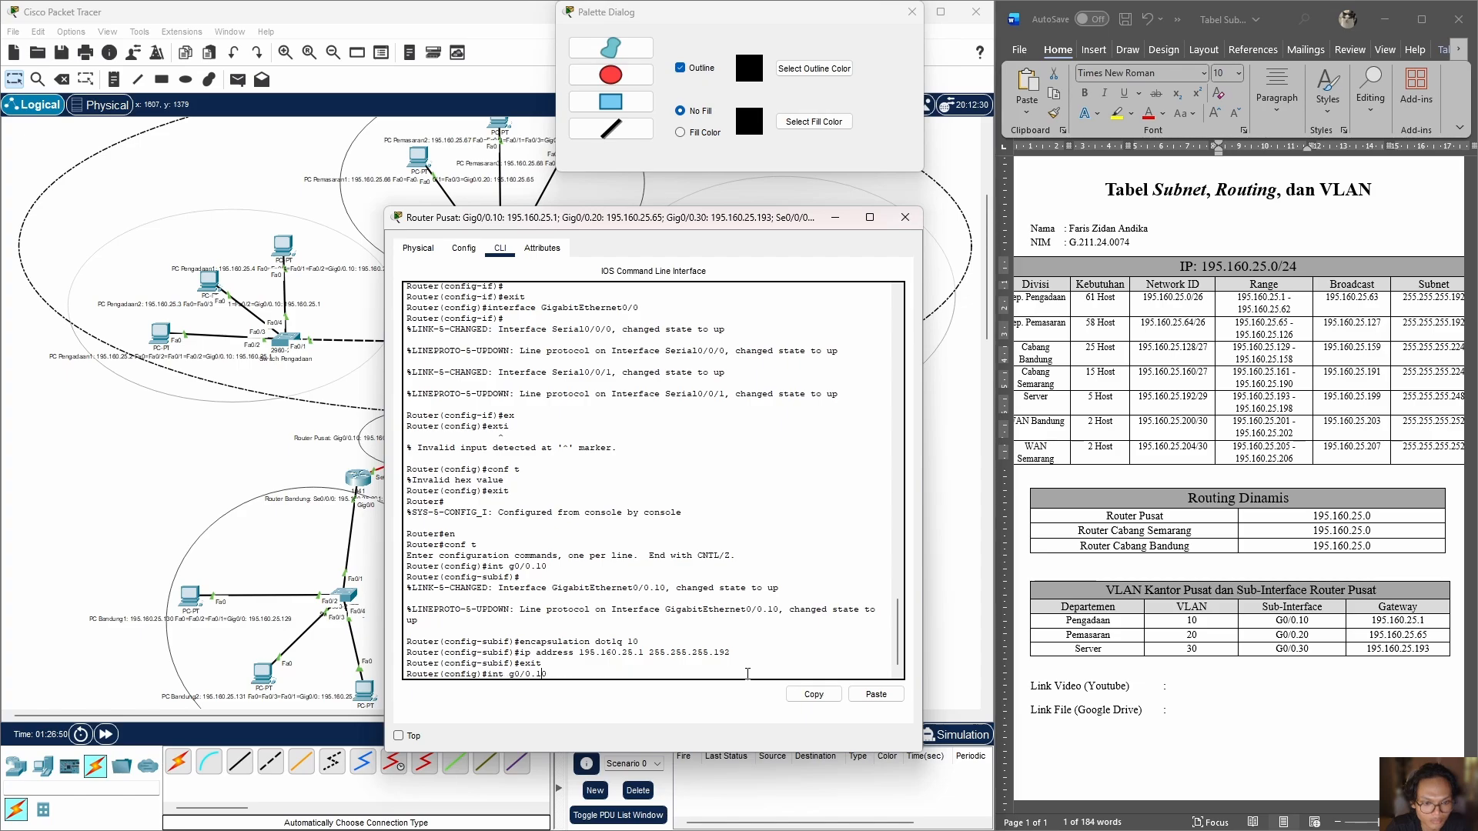
pyautogui.press('BackSpace')
pyautogui.press('BackSpace')
pyautogui.write('20')
pyautogui.press('Return')
pyautogui.press('Return')
pyautogui.press('Up')
pyautogui.press('Up')
pyautogui.press('Up')
pyautogui.press('Up')
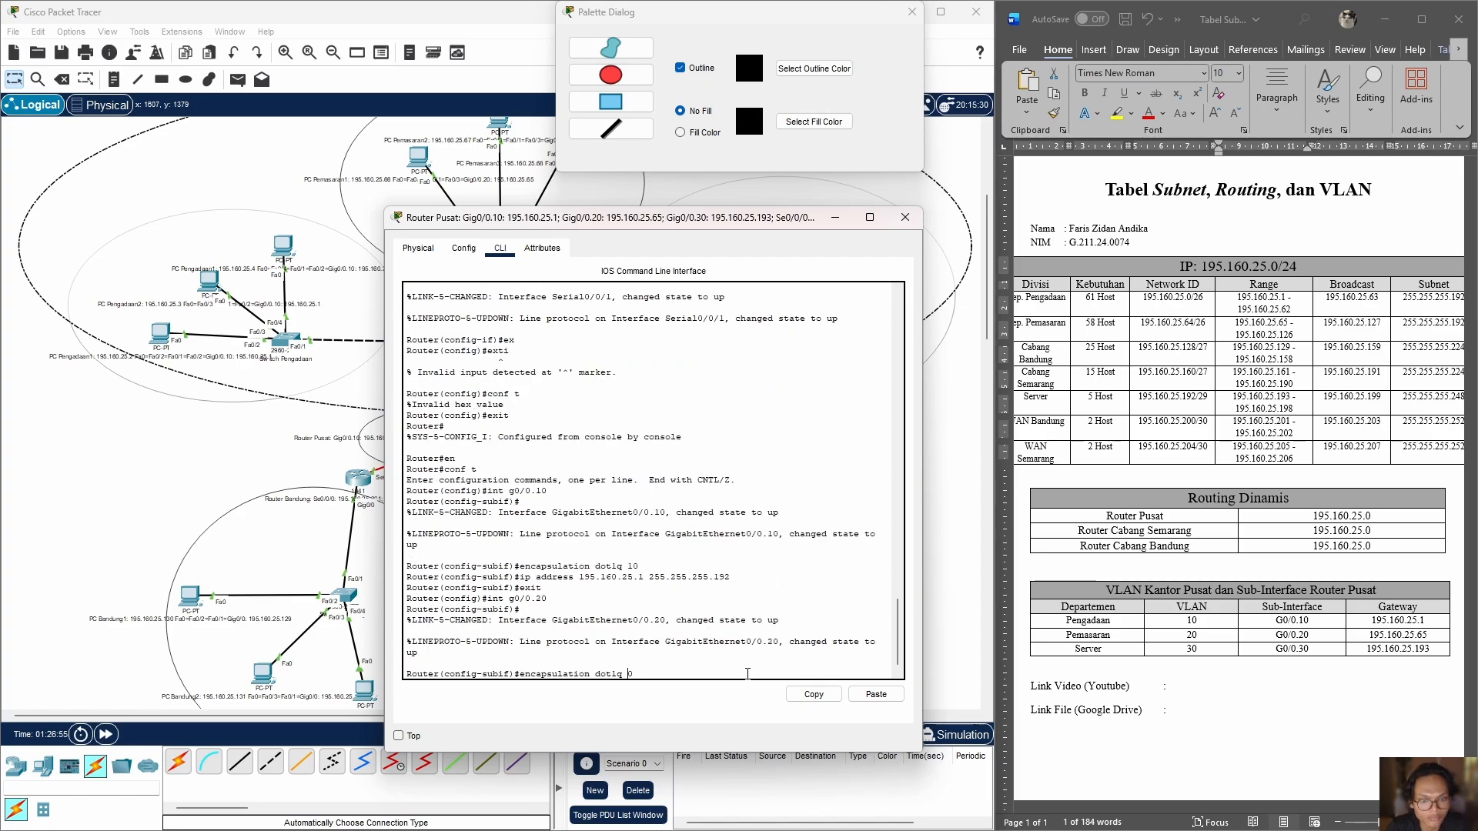
# Step: Assign IP address 195.160.25.65 with mask 255.255.255.192 to subinterface g0/0.20 and exit its configuration
pyautogui.press('Return')
pyautogui.press('Up')
pyautogui.press('Up')
pyautogui.press('Up')
pyautogui.press('Up')
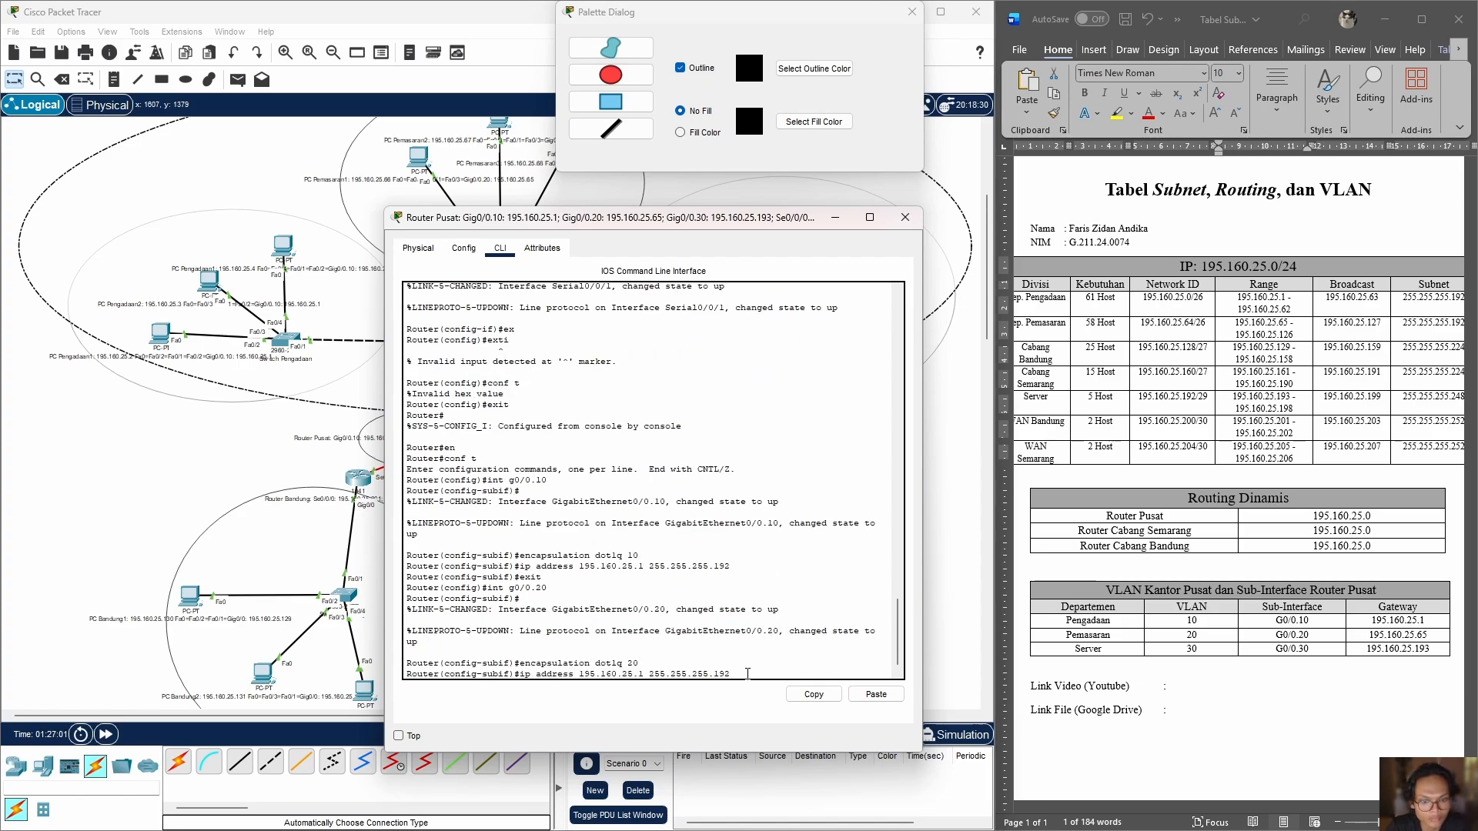
pyautogui.press('Left')
pyautogui.press('Left')
pyautogui.press('Left')
pyautogui.press('Left')
pyautogui.press('Left')
pyautogui.press('Left')
pyautogui.press('Left')
pyautogui.press('Left')
pyautogui.press('Left')
pyautogui.press('Left')
pyautogui.press('Left')
pyautogui.press('Left')
pyautogui.press('Left')
pyautogui.press('Left')
pyautogui.press('Left')
pyautogui.press('Left')
pyautogui.press('BackSpace')
pyautogui.write('65')
pyautogui.press('Return')
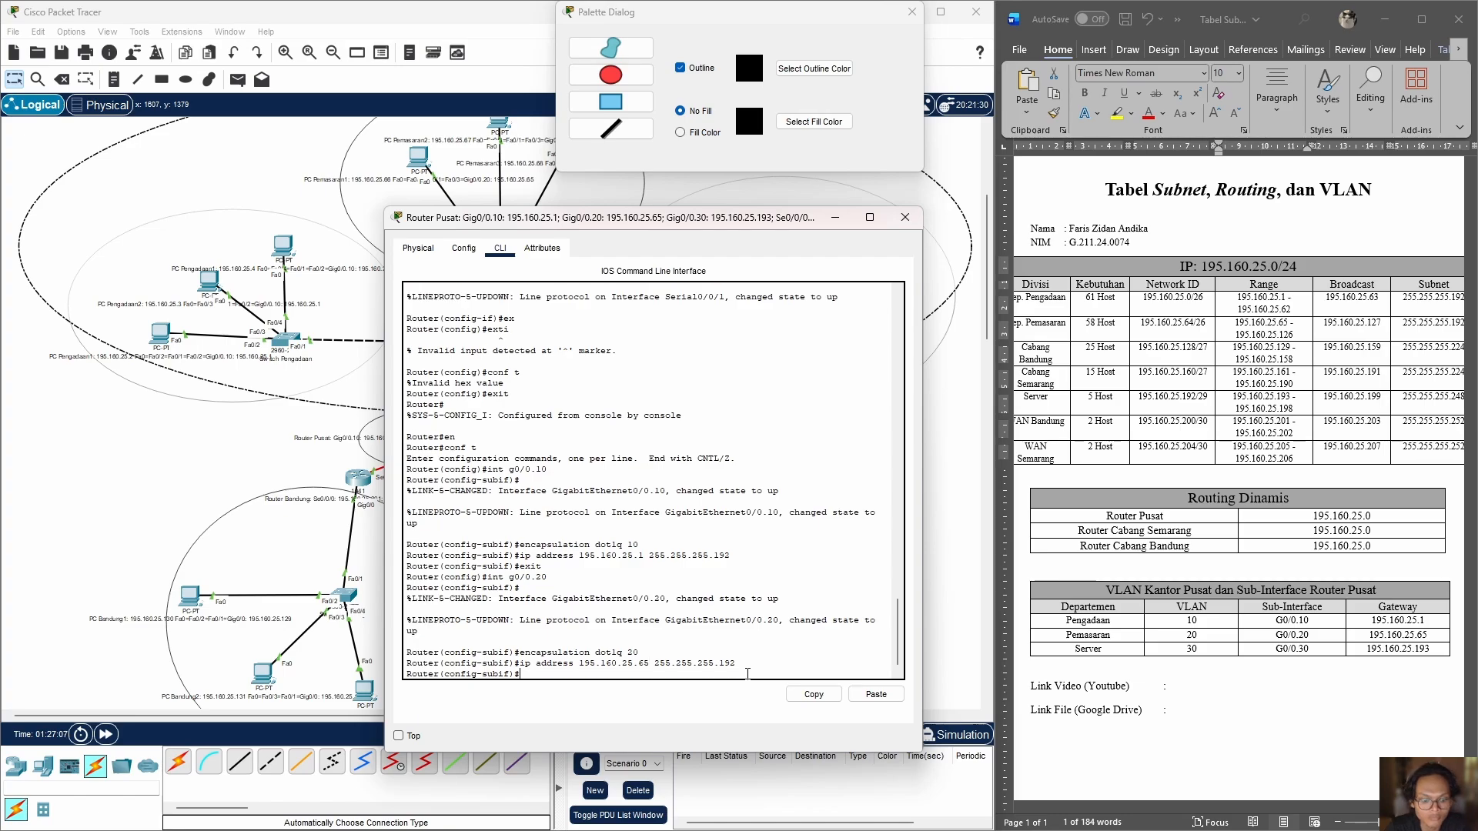
pyautogui.press('Up')
pyautogui.press('Up')
pyautogui.press('Up')
pyautogui.press('Up')
# Step: Enter subinterface g0/0.30 on Router Pusat and set its encapsulation to dot1q 30
pyautogui.press('Return')
pyautogui.press('Up')
pyautogui.press('Up')
pyautogui.press('Up')
pyautogui.press('Up')
pyautogui.press('BackSpace')
pyautogui.press('BackSpace')
pyautogui.write('30')
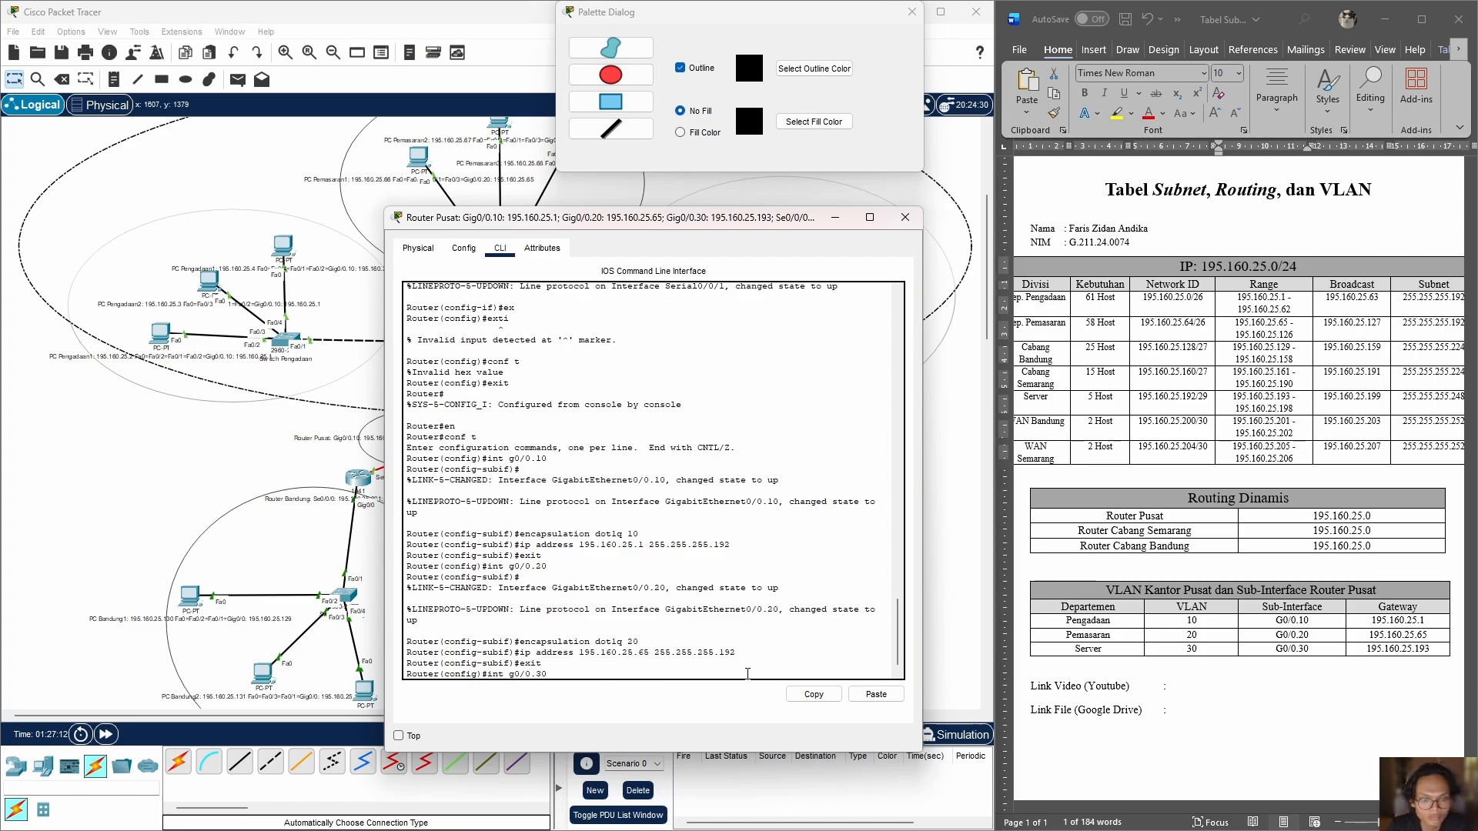
pyautogui.press('Return')
# Step: Assign IP address 195.160.25.193 with mask 255.255.255.248 to subinterface g0/0.30 and return to privileged mode
pyautogui.press('Up')
pyautogui.press('Up')
pyautogui.press('Up')
pyautogui.press('Up')
pyautogui.press('Up')
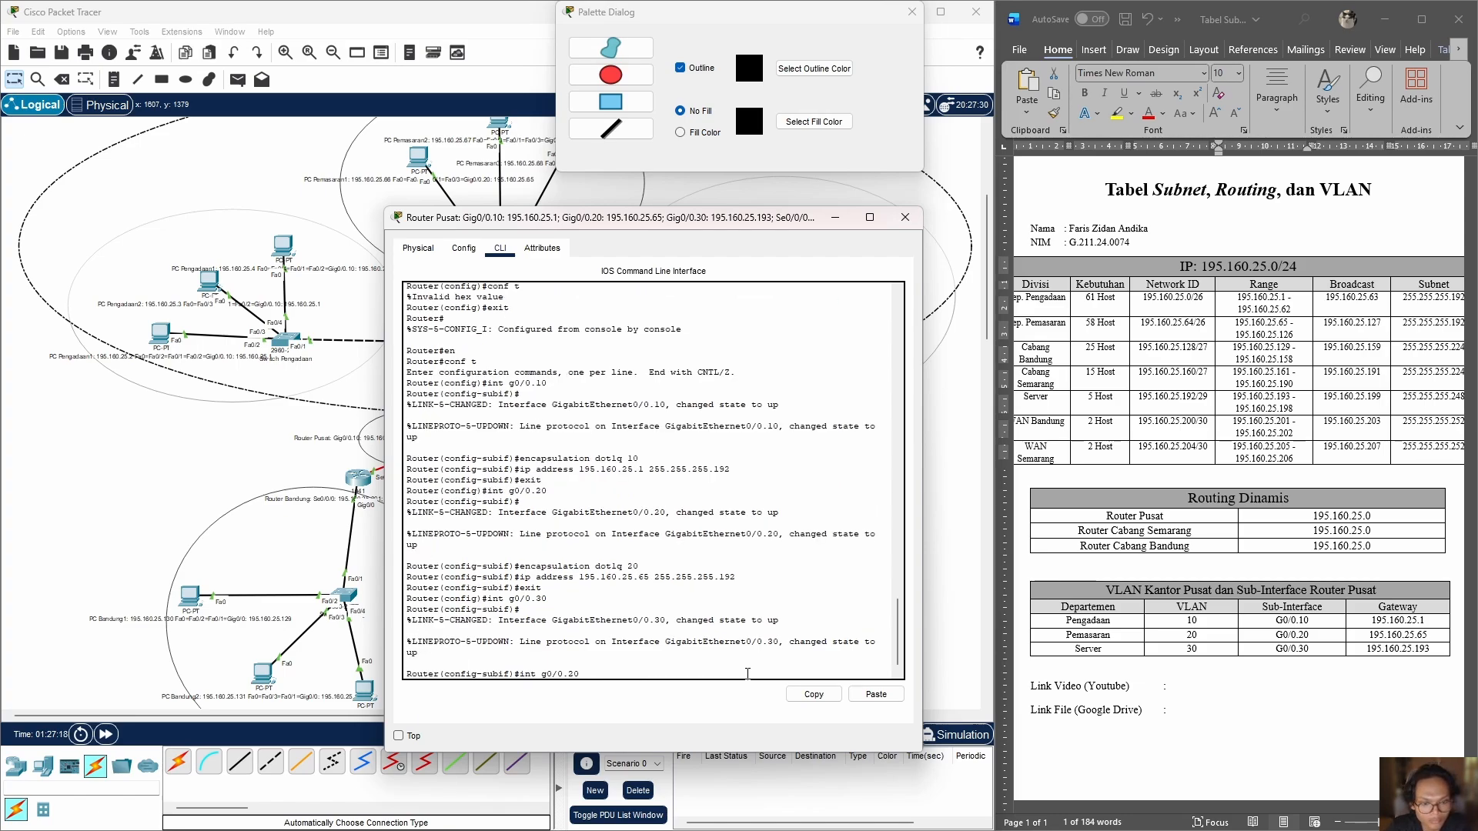
pyautogui.press('Down')
pyautogui.press('BackSpace')
pyautogui.press('BackSpace')
pyautogui.write('30')
pyautogui.press('Return')
pyautogui.press('Up')
pyautogui.press('Up')
pyautogui.press('Up')
pyautogui.press('Up')
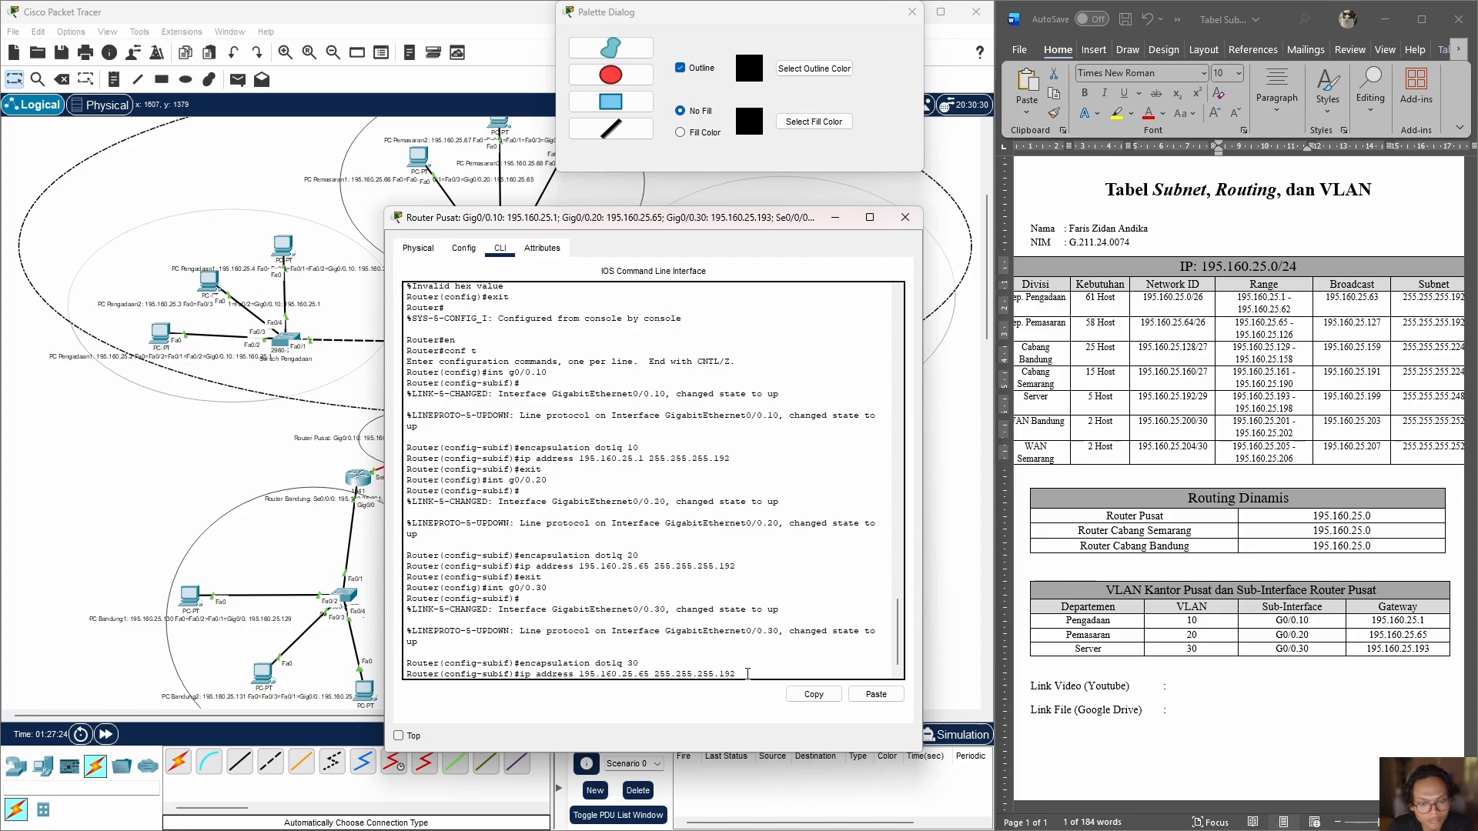
pyautogui.press('Left')
pyautogui.press('Left')
pyautogui.press('Left')
pyautogui.press('Left')
pyautogui.press('Left')
pyautogui.press('Left')
pyautogui.press('Left')
pyautogui.press('Left')
pyautogui.press('Left')
pyautogui.press('Left')
pyautogui.press('Left')
pyautogui.press('Left')
pyautogui.press('Left')
pyautogui.press('Left')
pyautogui.press('Left')
pyautogui.press('Left')
pyautogui.press('BackSpace')
pyautogui.press('BackSpace')
pyautogui.write('19')
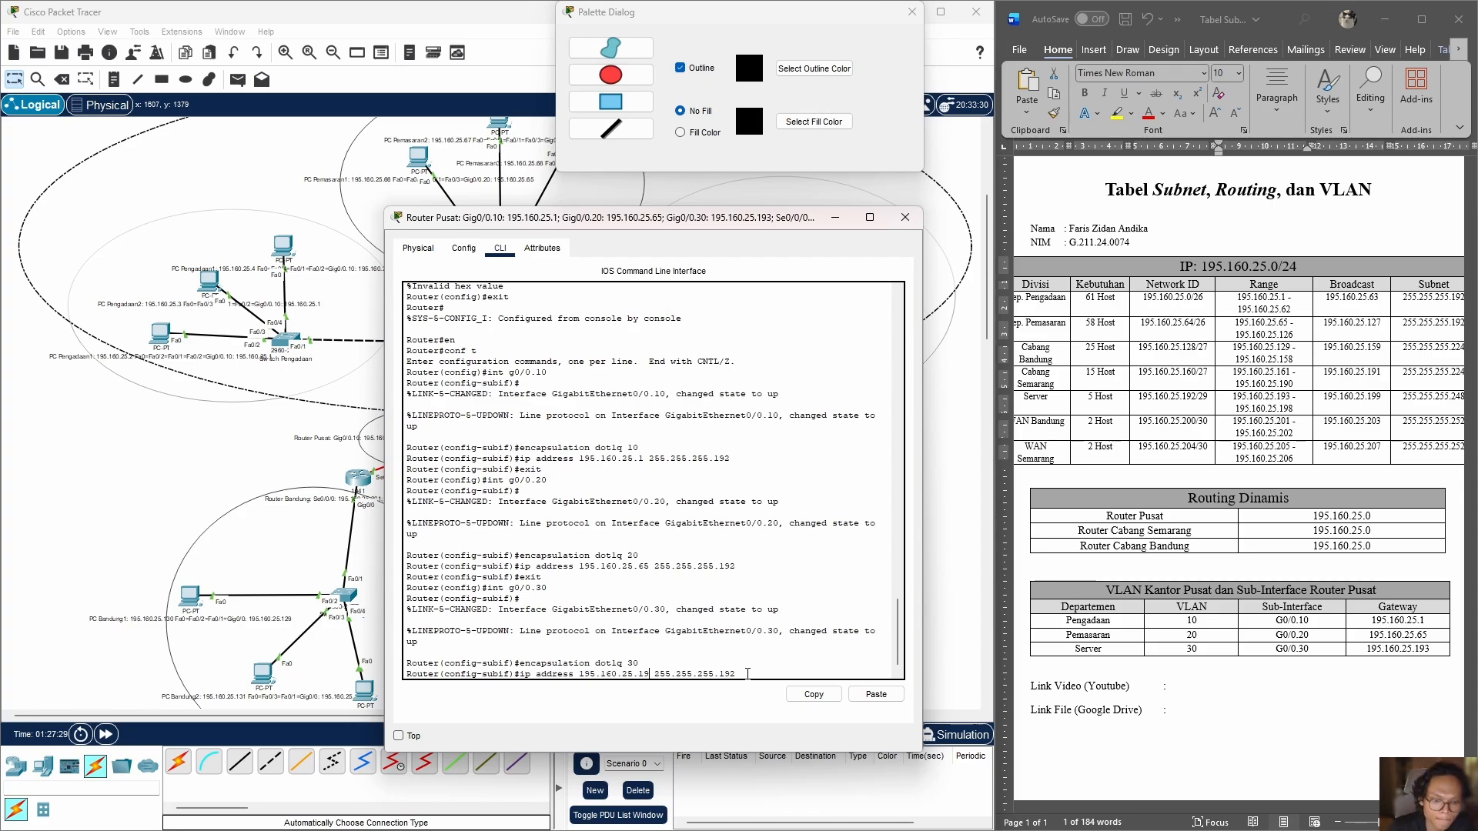
pyautogui.write('3')
pyautogui.press('End')
pyautogui.press('BackSpace')
pyautogui.press('BackSpace')
pyautogui.press('BackSpace')
pyautogui.write('248')
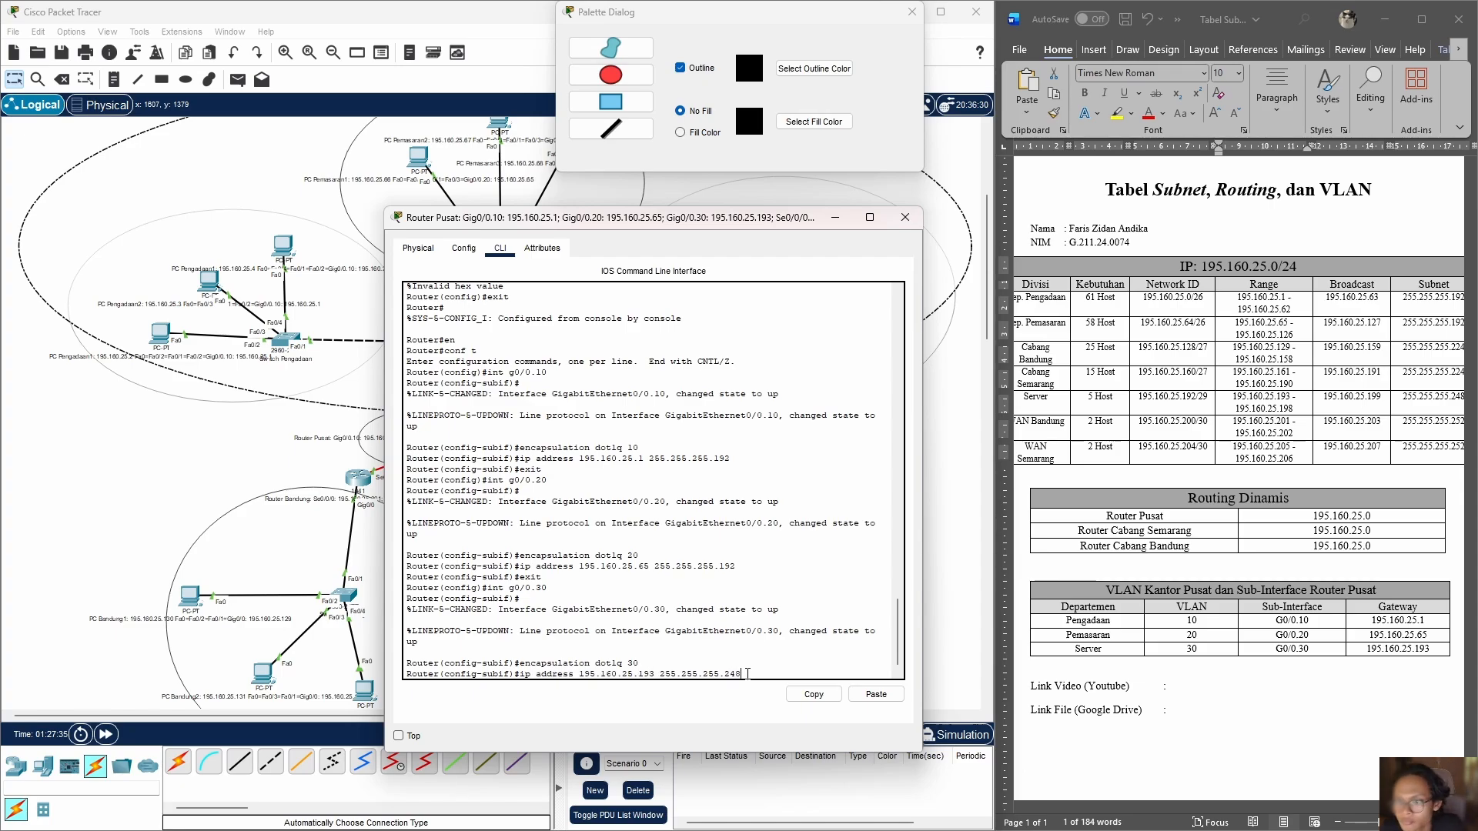
pyautogui.press('Return')
pyautogui.write('exit')
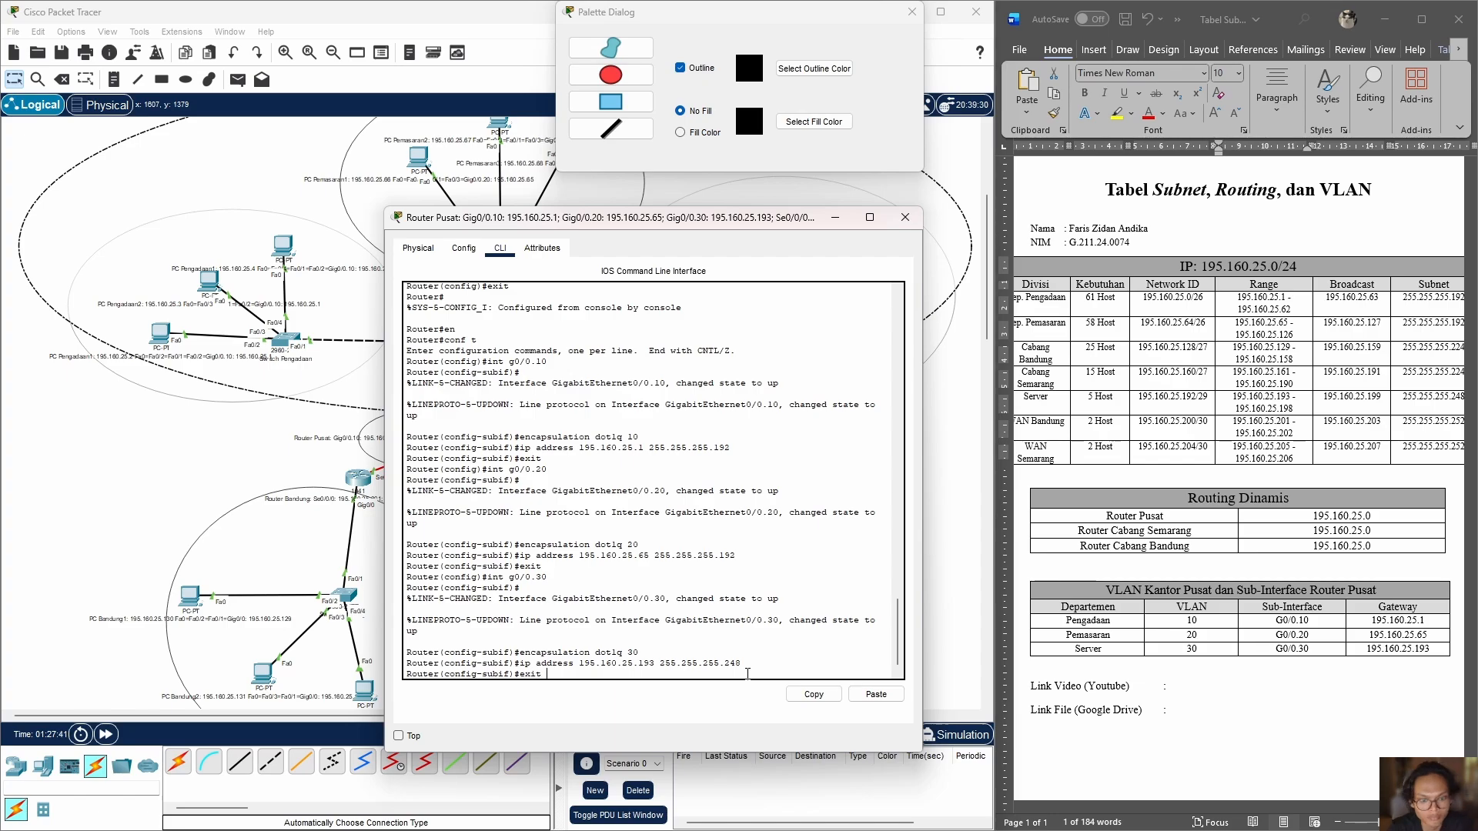
pyautogui.press('Return')
pyautogui.hotkey('ctrl', 'z')
# Step: Enable RIP routing on Router Pusat from global configuration mode with route rip and set it to version 2
pyautogui.write('en')
pyautogui.press('Return')
pyautogui.write('conf t')
pyautogui.press('Return')
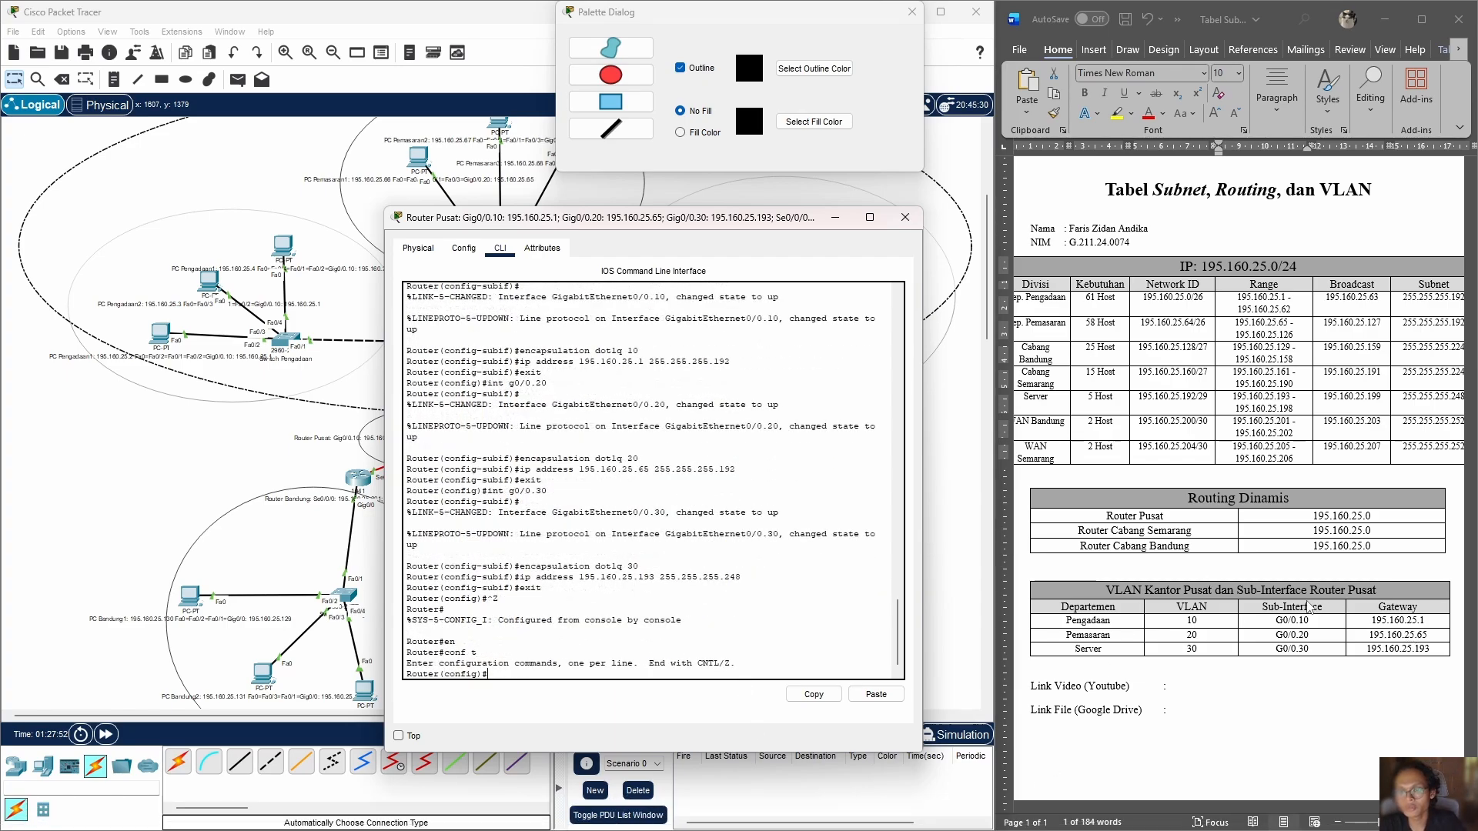
pyautogui.moveTo(751, 223); pyautogui.dragTo(1014, 218)
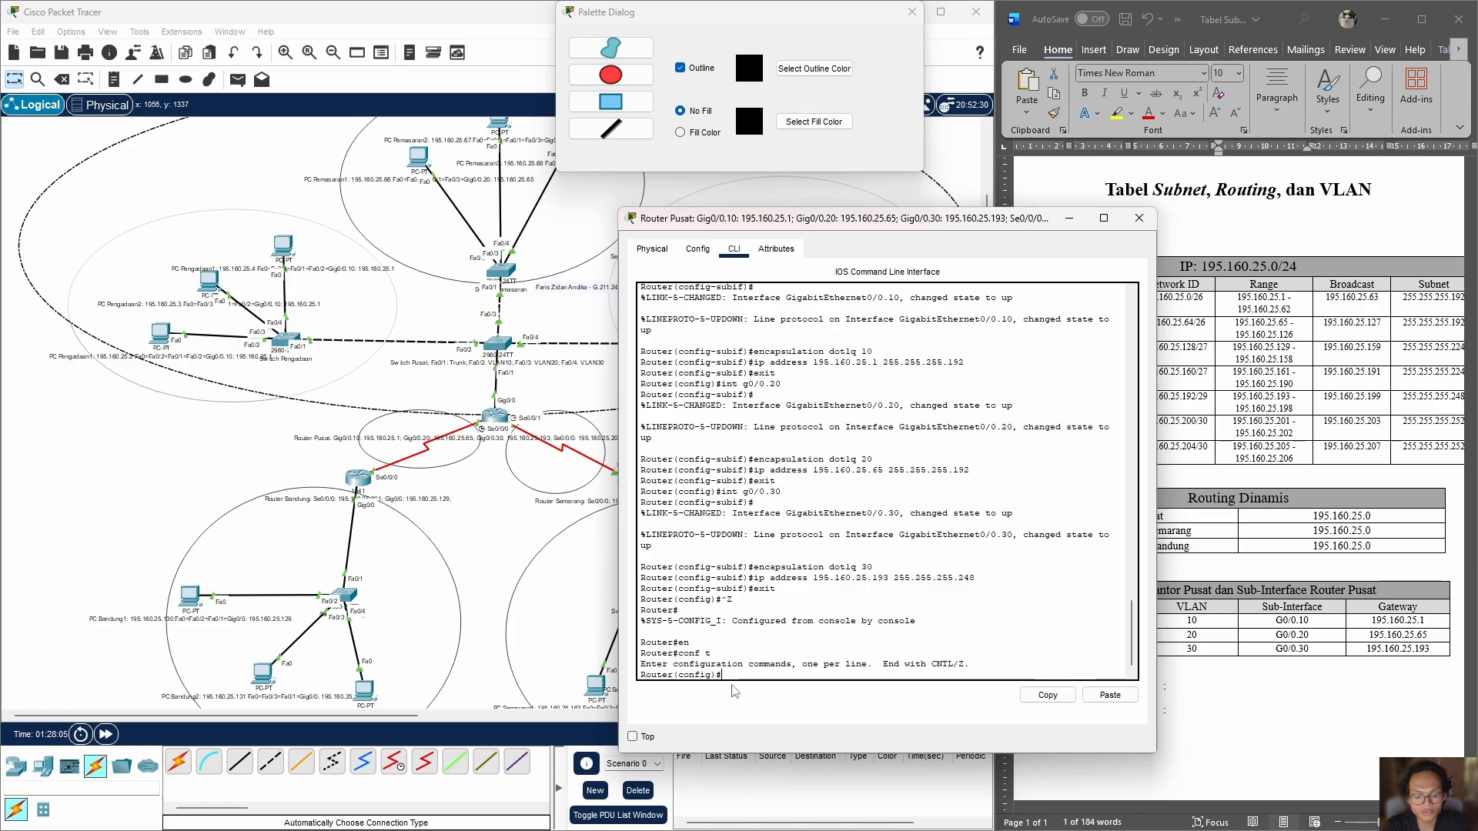
pyautogui.write('r')
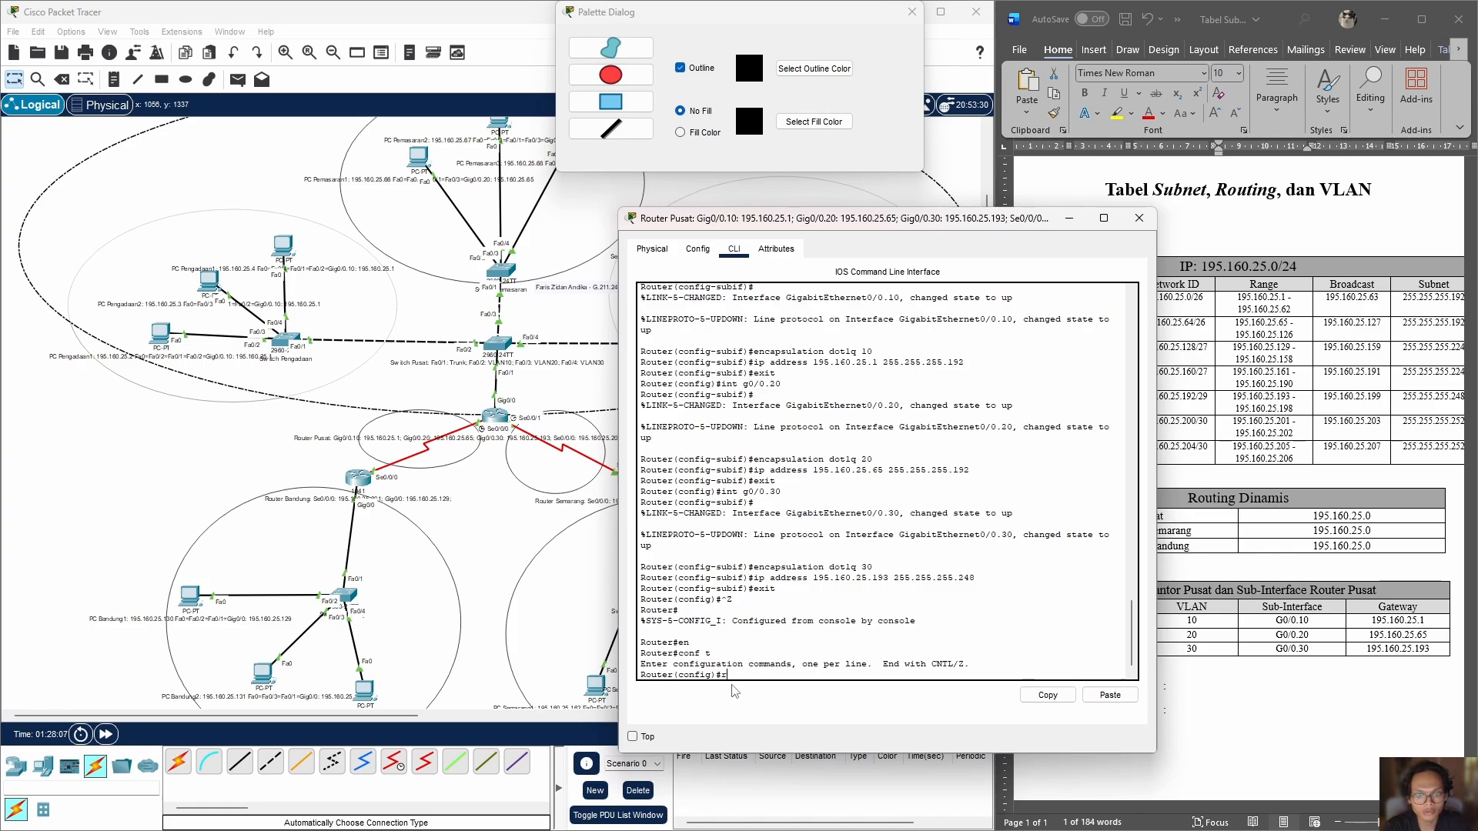
pyautogui.write('oute rip')
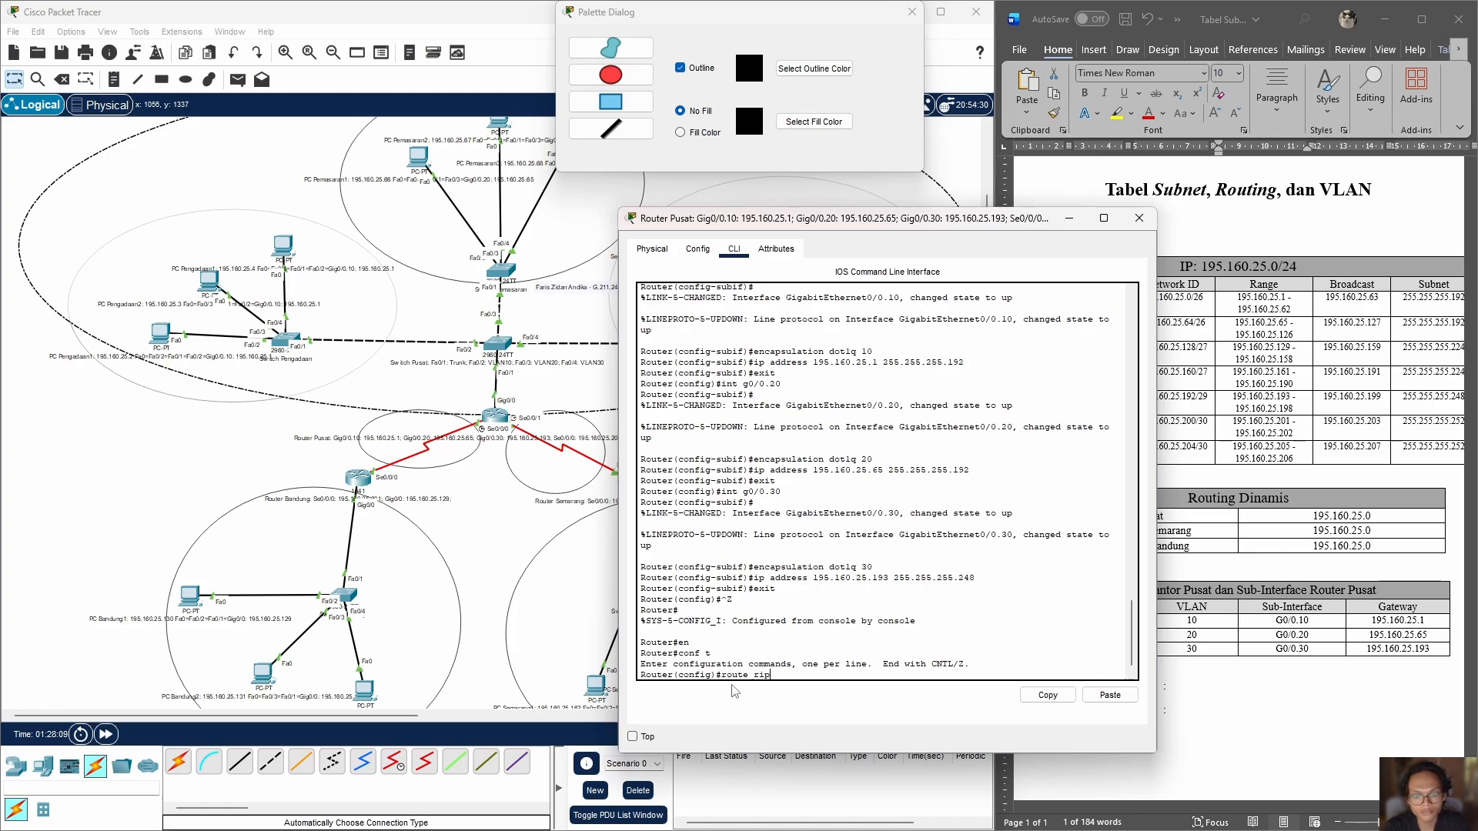
pyautogui.press('Return')
pyautogui.write('ver')
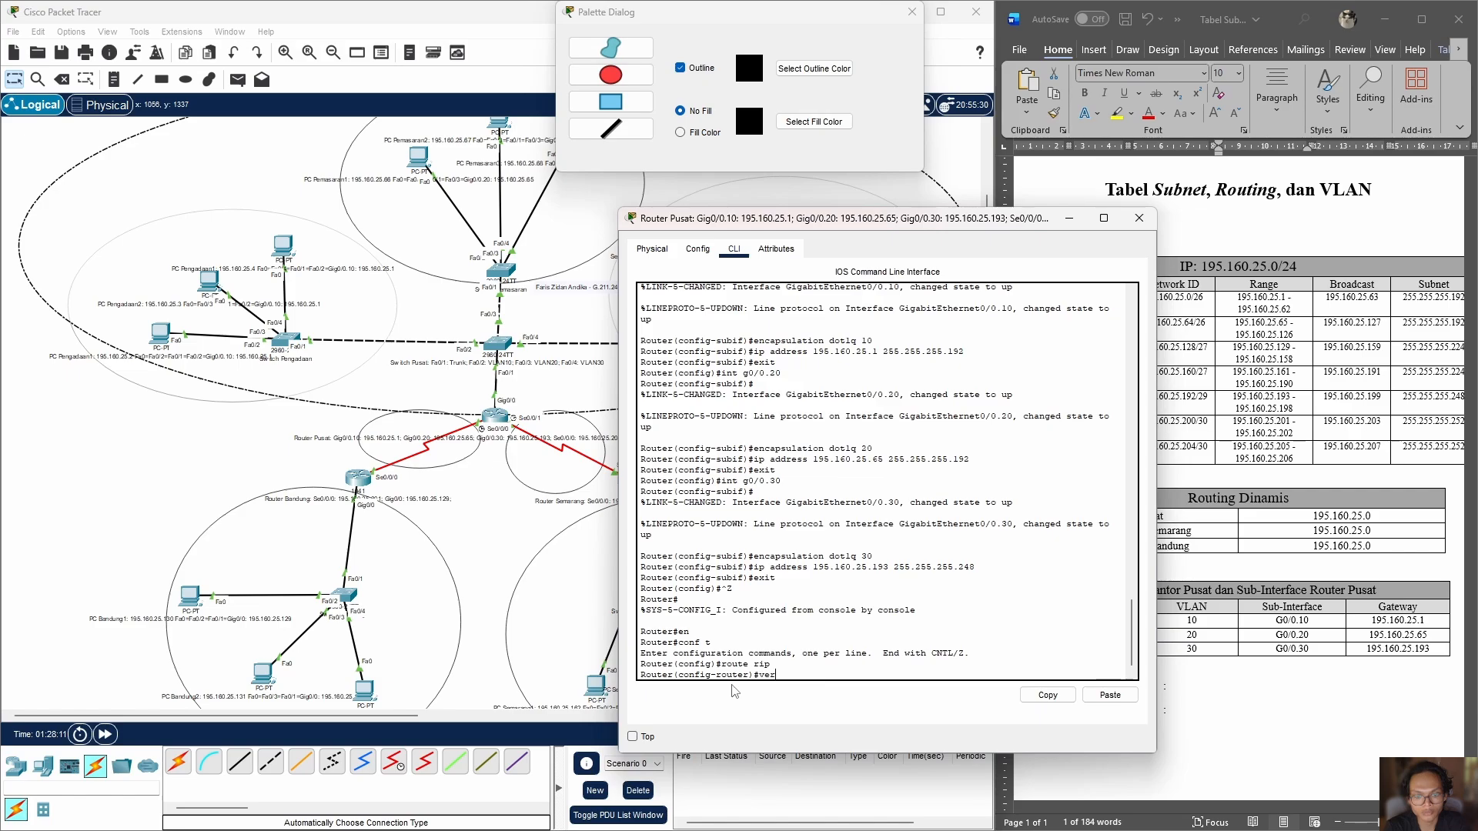
pyautogui.write('sion')
pyautogui.press('Return')
pyautogui.press('Up')
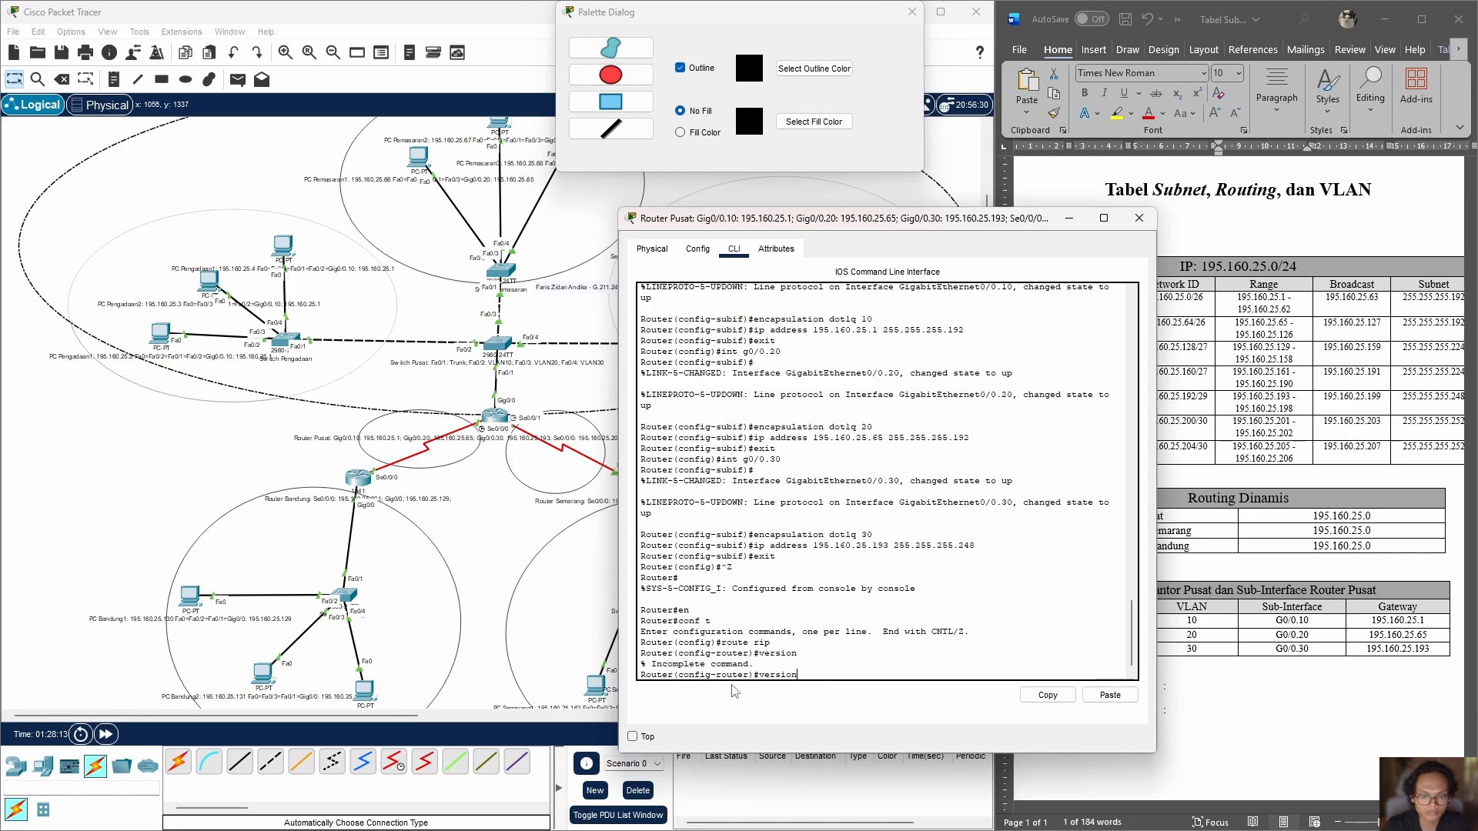
pyautogui.write('2')
pyautogui.press('Return')
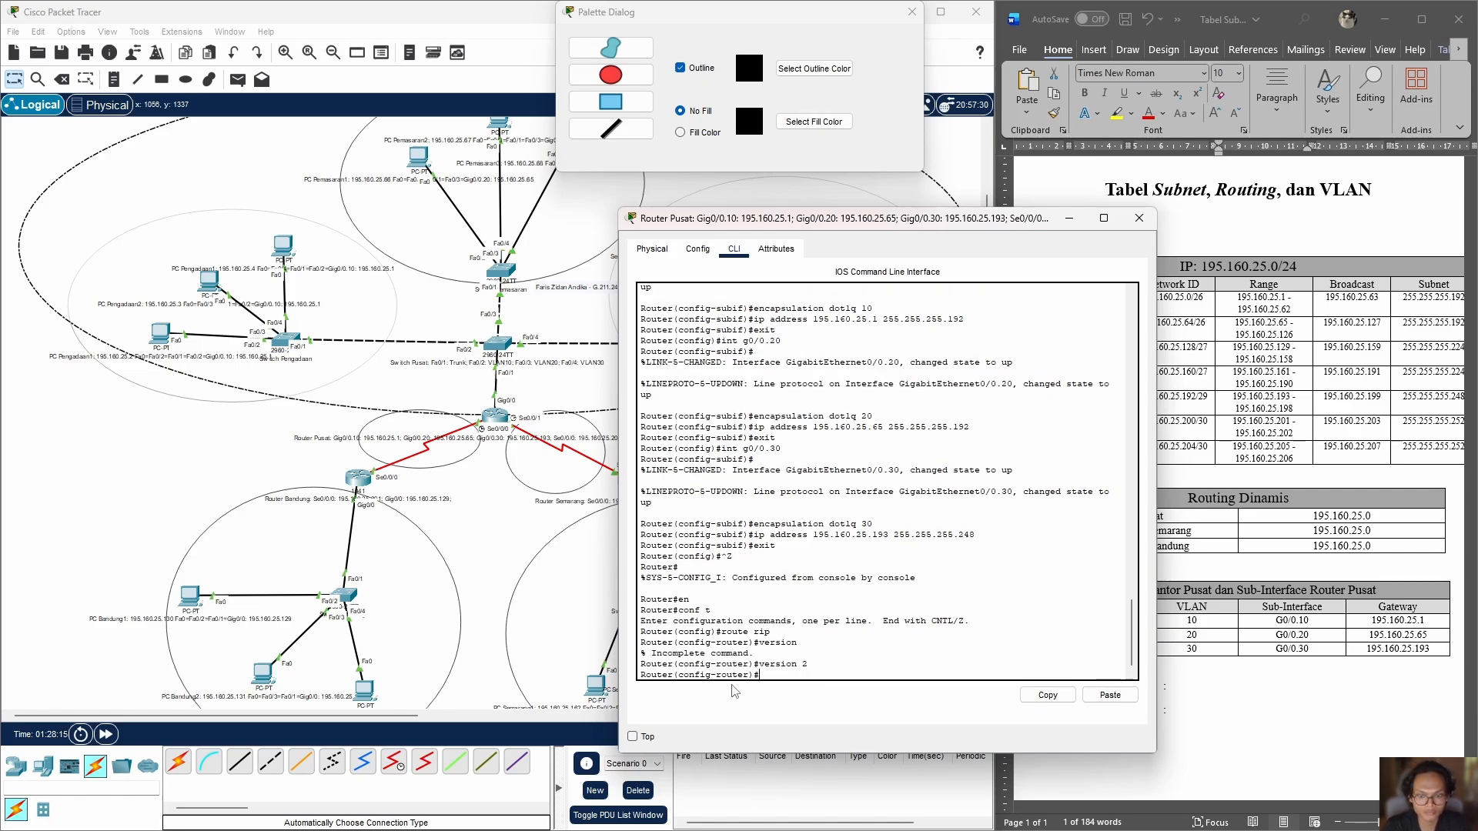
# Step: Enable RIP routing version 2 on Router Bandung through its command line
pyautogui.click(485, 507)
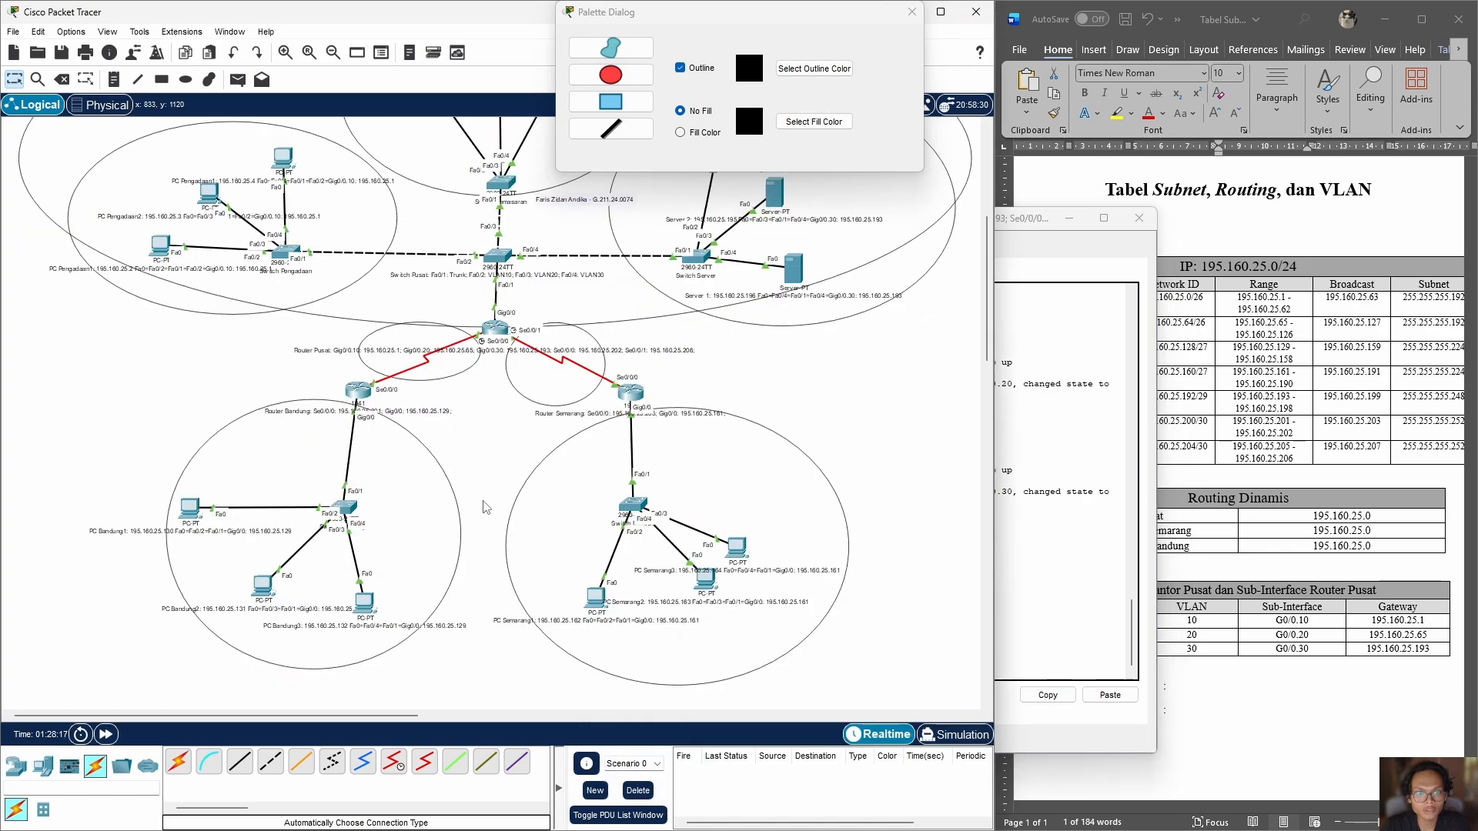
pyautogui.scroll(-3, 484, 505)
pyautogui.click(359, 312)
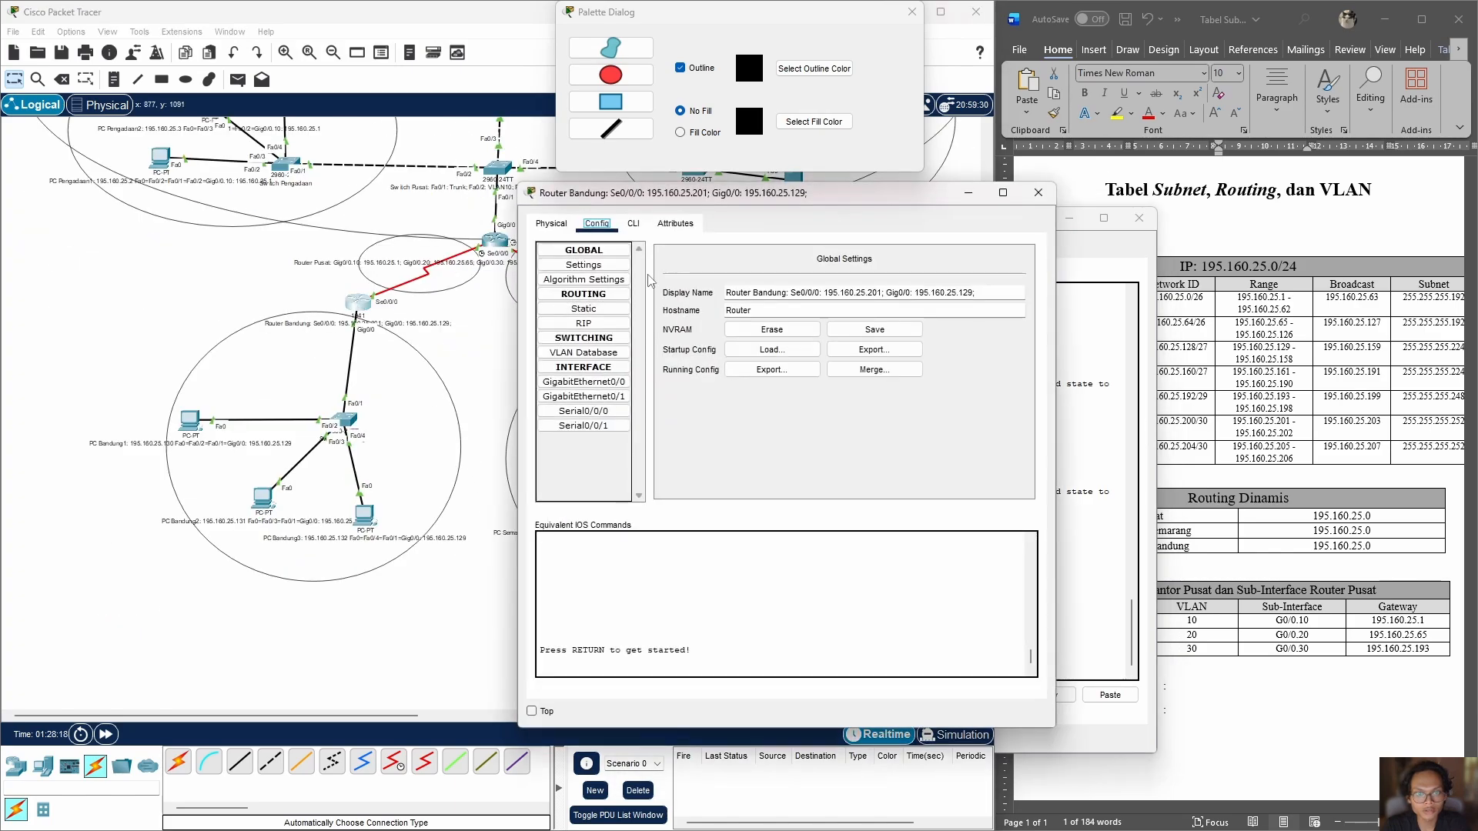
pyautogui.click(631, 224)
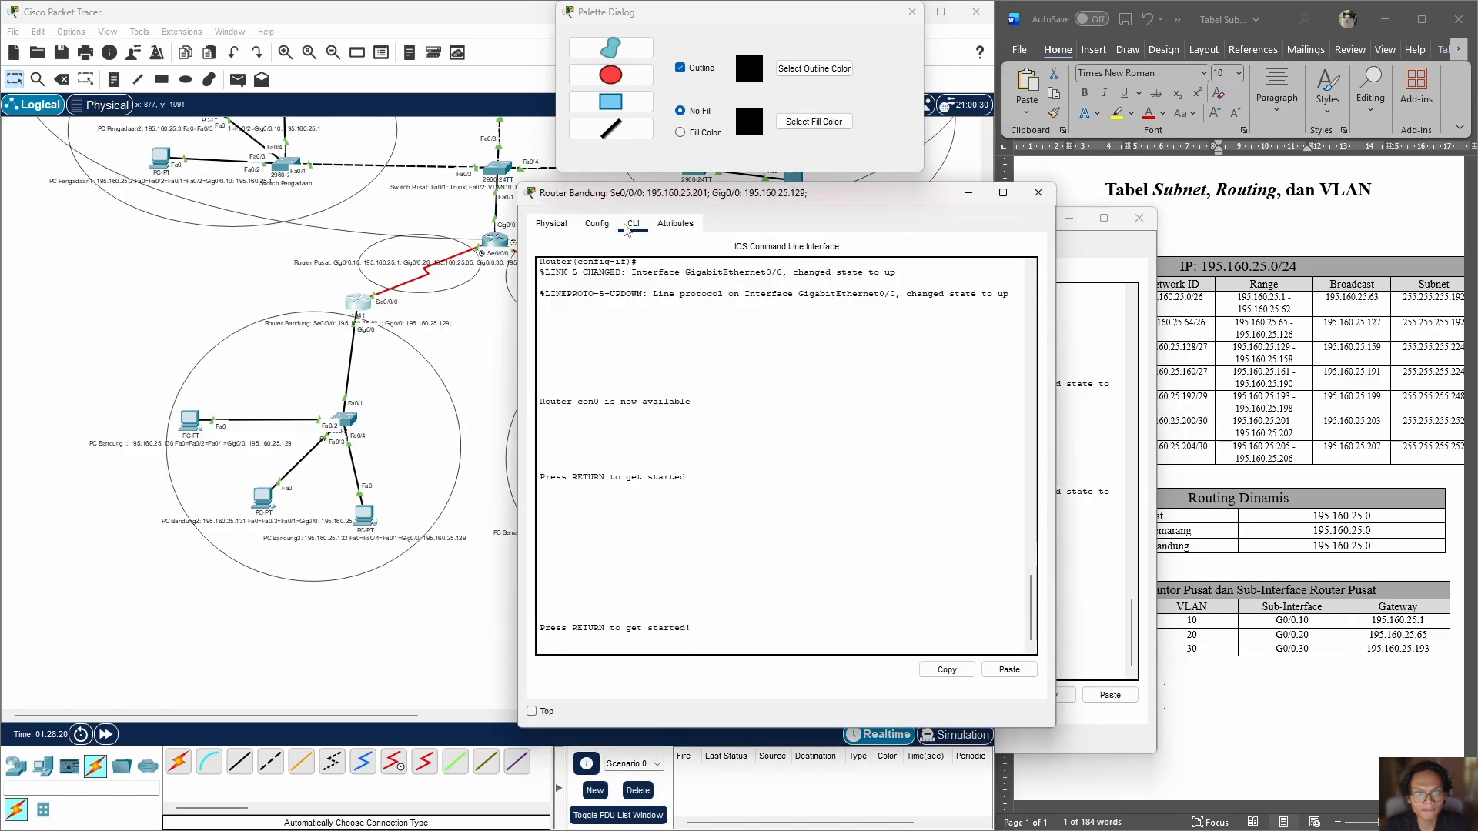
pyautogui.press('Return')
pyautogui.write('en')
pyautogui.press('Return')
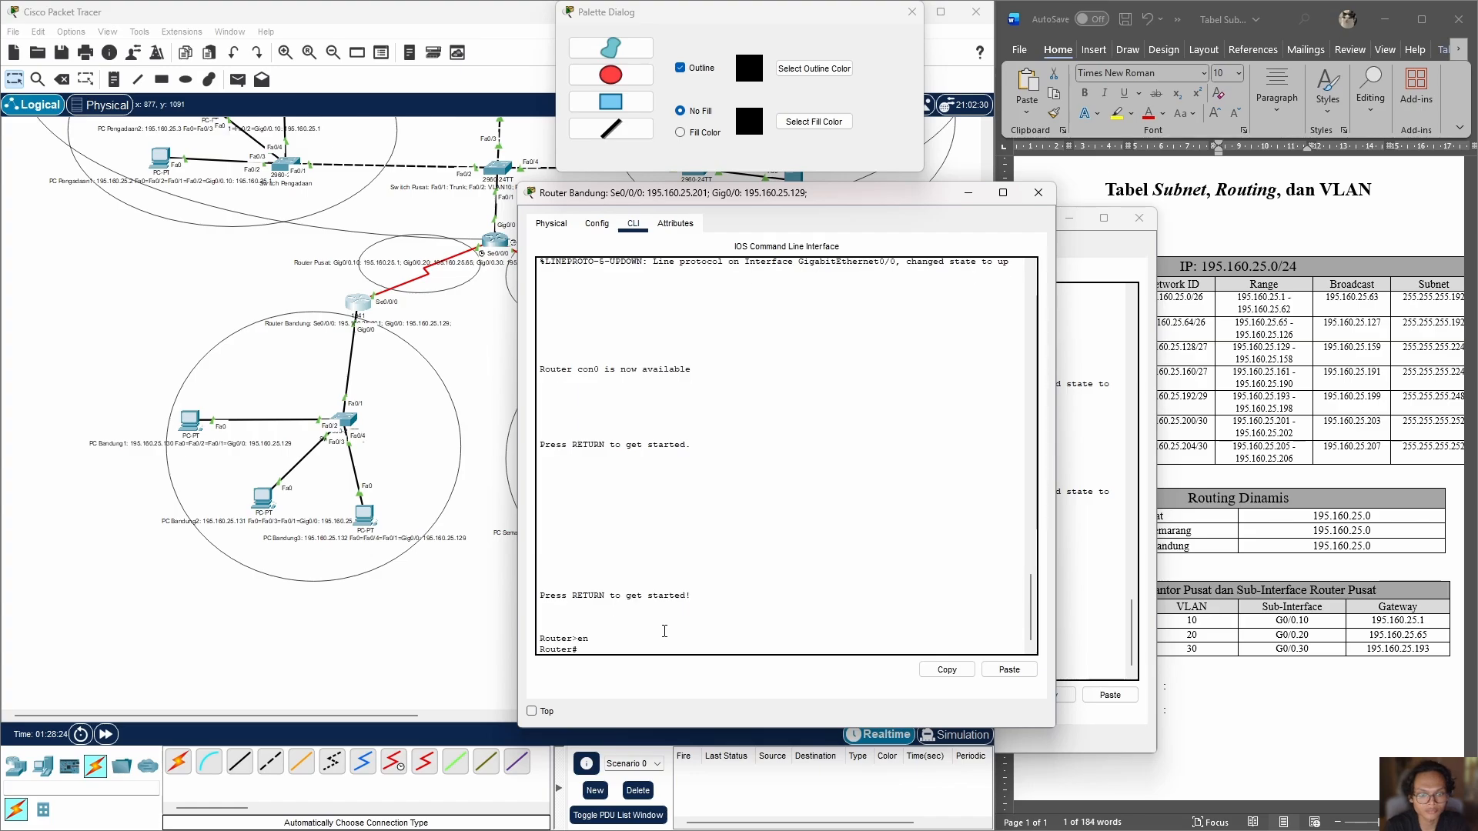
pyautogui.write('conf t')
pyautogui.press('Return')
pyautogui.write('route rip')
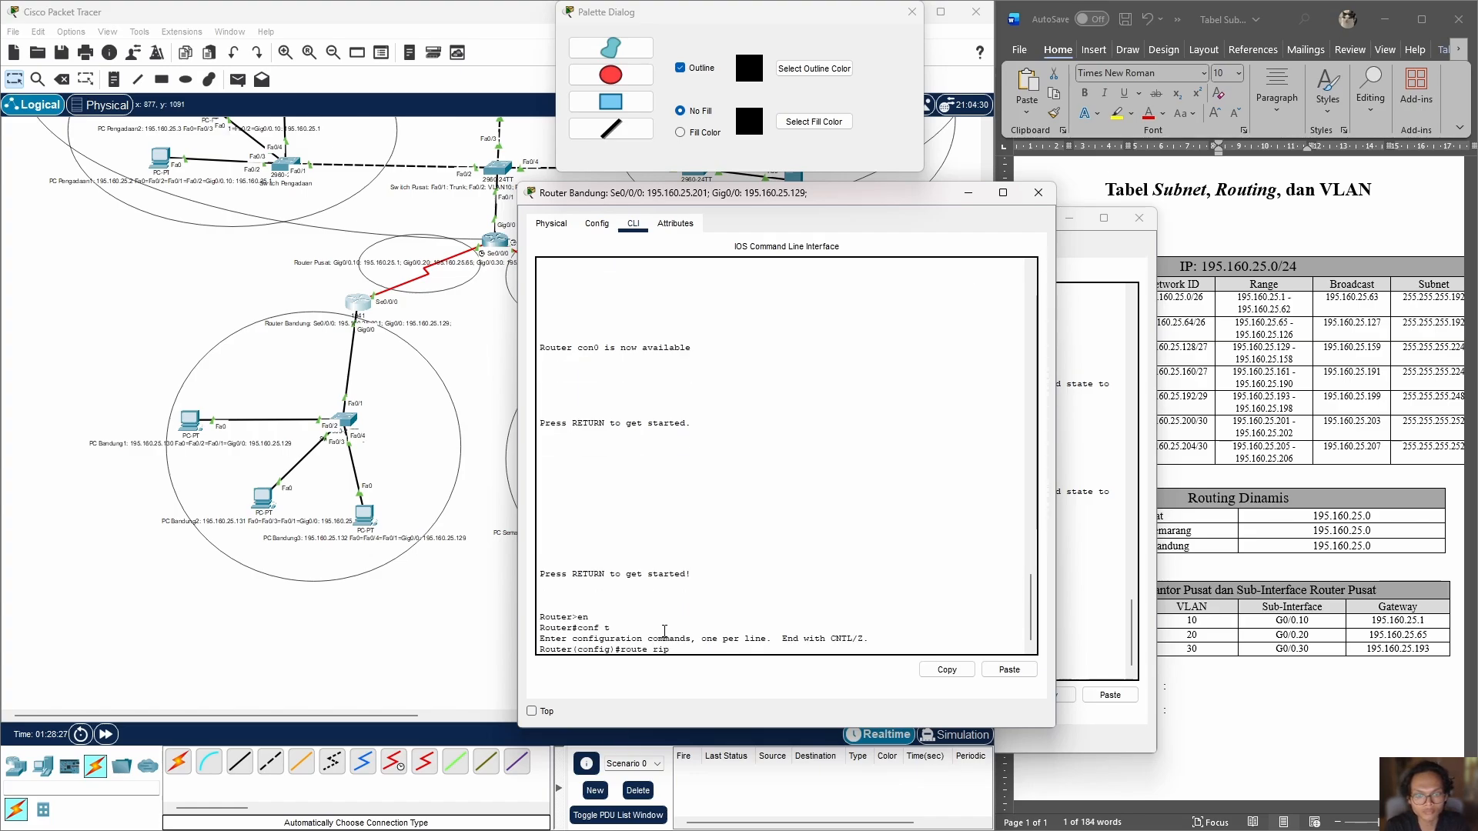
pyautogui.press('Return')
pyautogui.write('version 2')
pyautogui.press('Return')
# Step: Enable RIP routing on Router Semarang from global configuration mode with route rip and set it to version 2
pyautogui.click(493, 385)
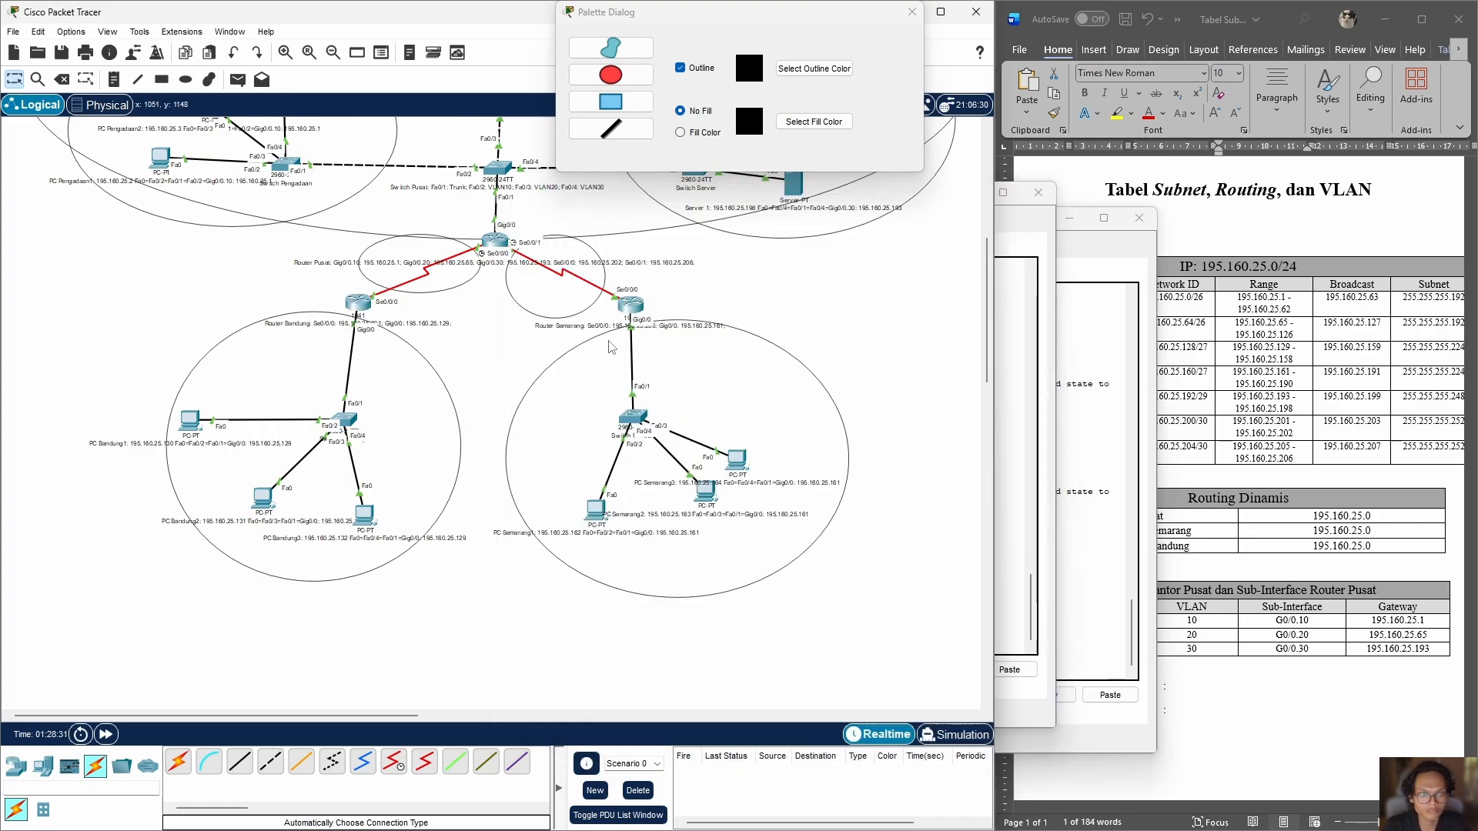
pyautogui.click(629, 305)
pyautogui.click(632, 224)
pyautogui.press('Return')
pyautogui.write('en')
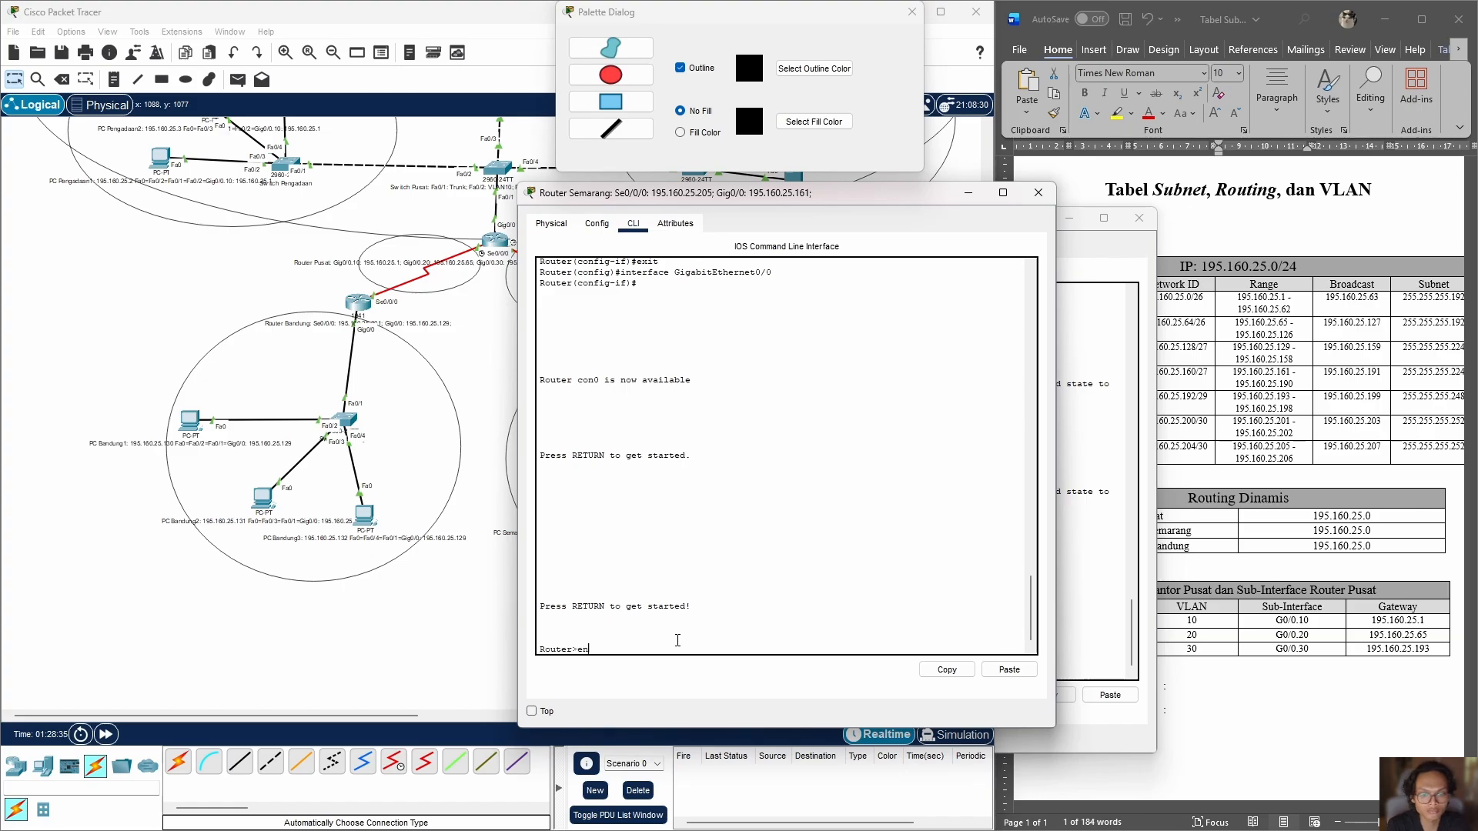
pyautogui.press('Return')
pyautogui.write('conf t')
pyautogui.press('Return')
pyautogui.write('route ')
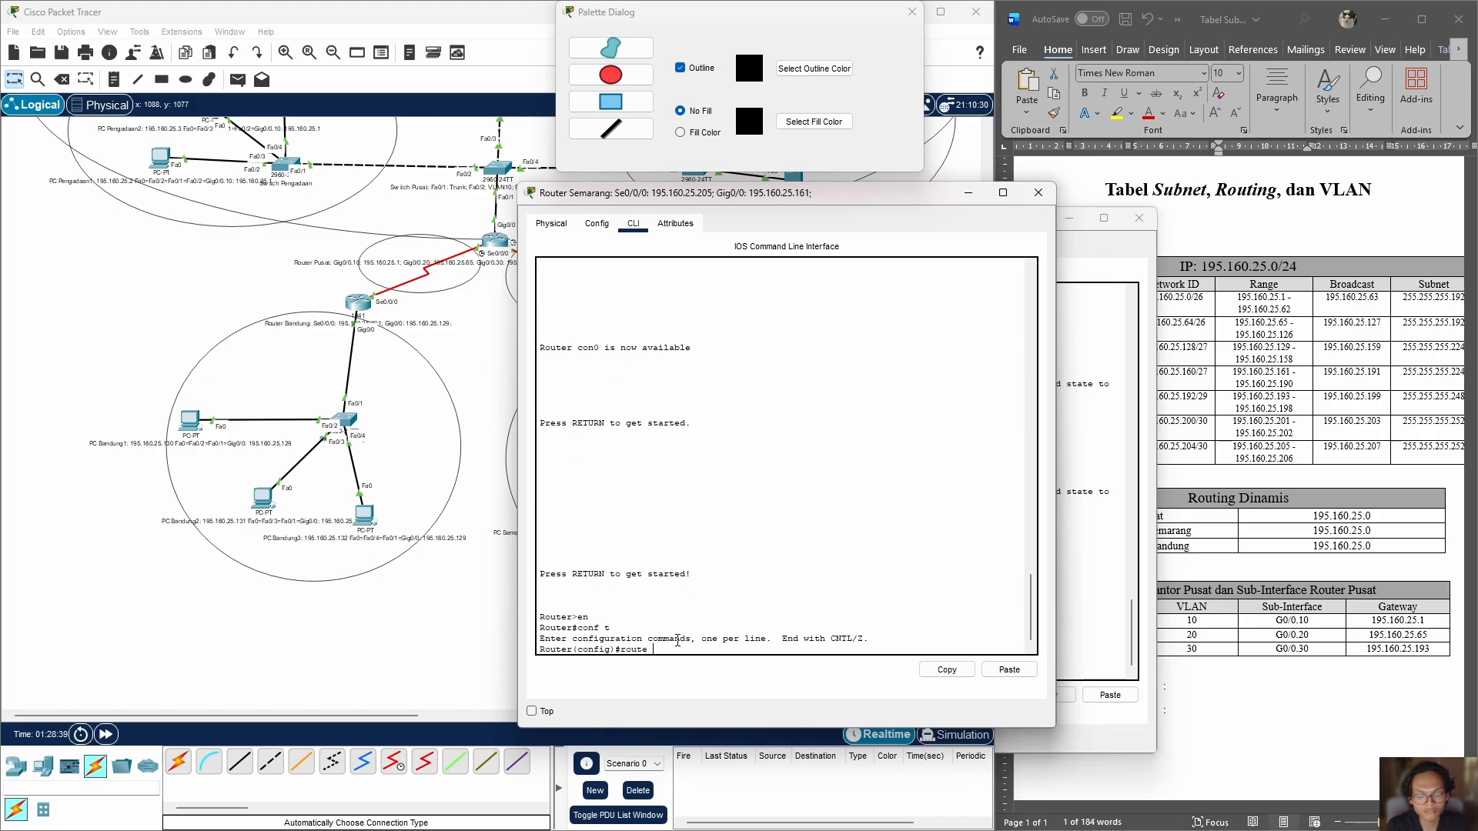
pyautogui.write('rip')
pyautogui.press('Return')
pyautogui.write('version 2')
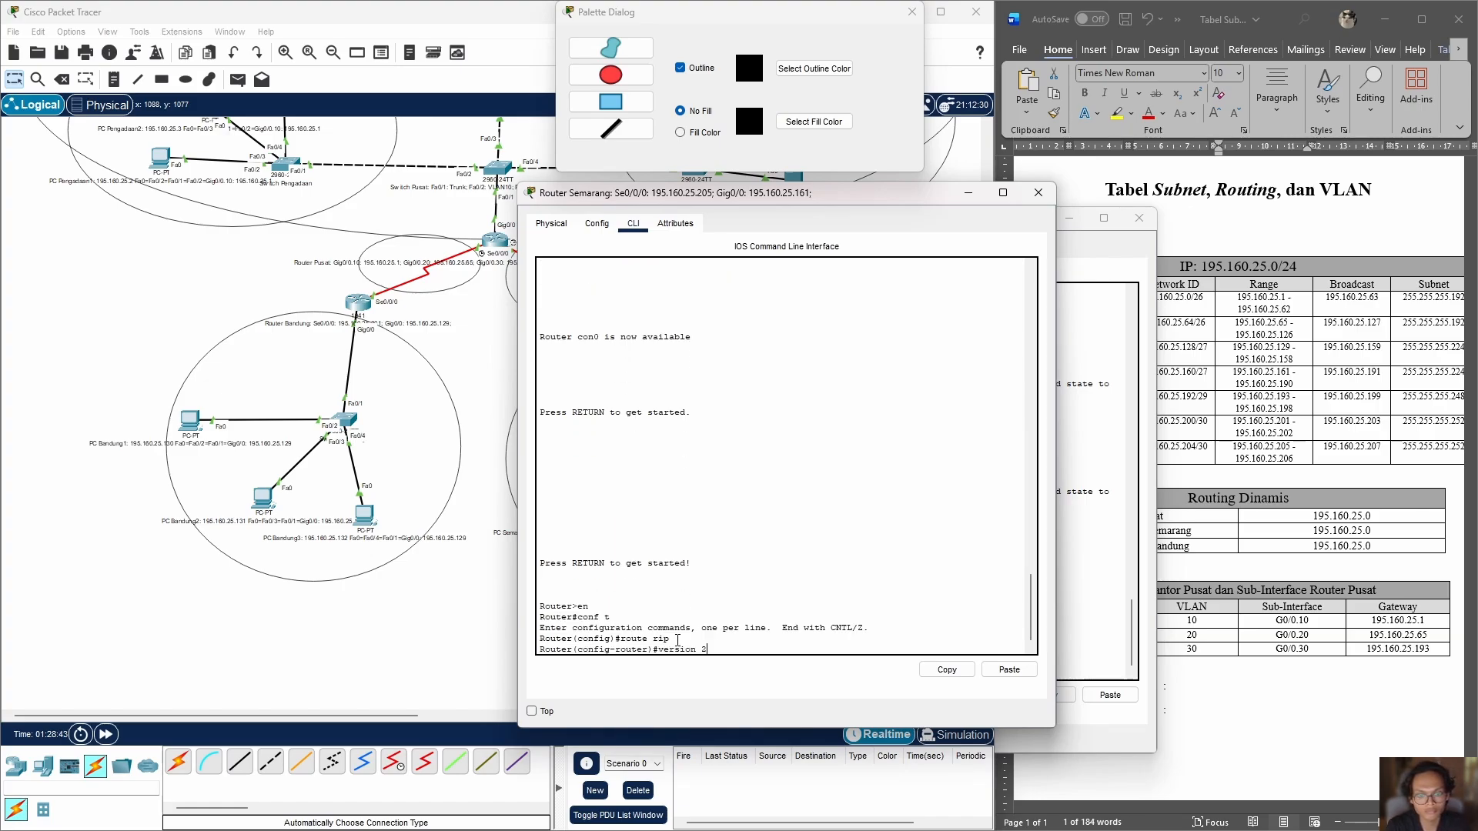
pyautogui.press('Return')
pyautogui.click(369, 610)
# Step: Add network 195.160.25.0, copied from the Routing Dinamis table in the Word document, to Router Pusat's RIP routing
pyautogui.scroll(3, 378, 604)
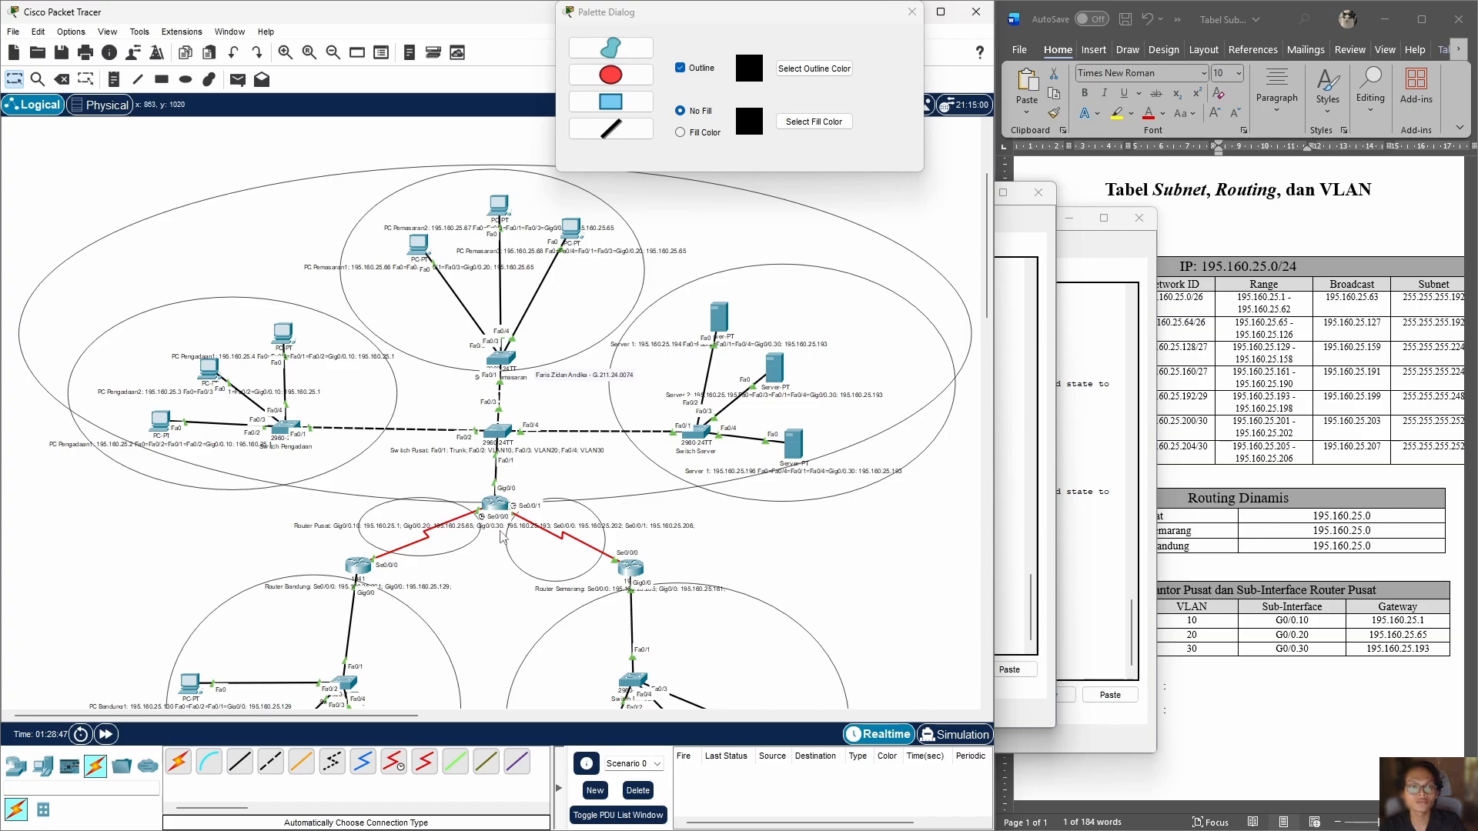
pyautogui.scroll(-3, 494, 340)
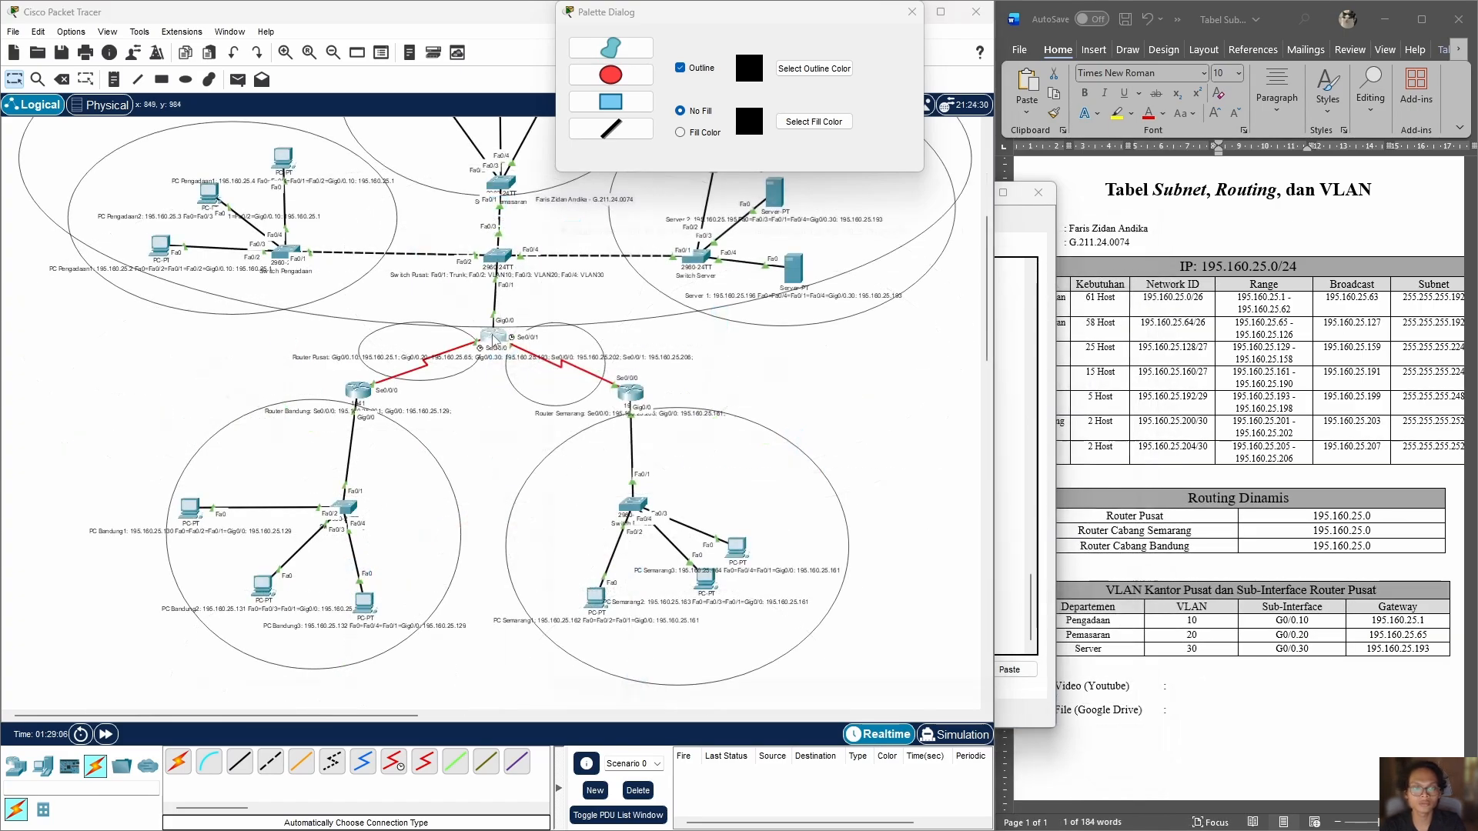
pyautogui.click(494, 340)
pyautogui.click(597, 223)
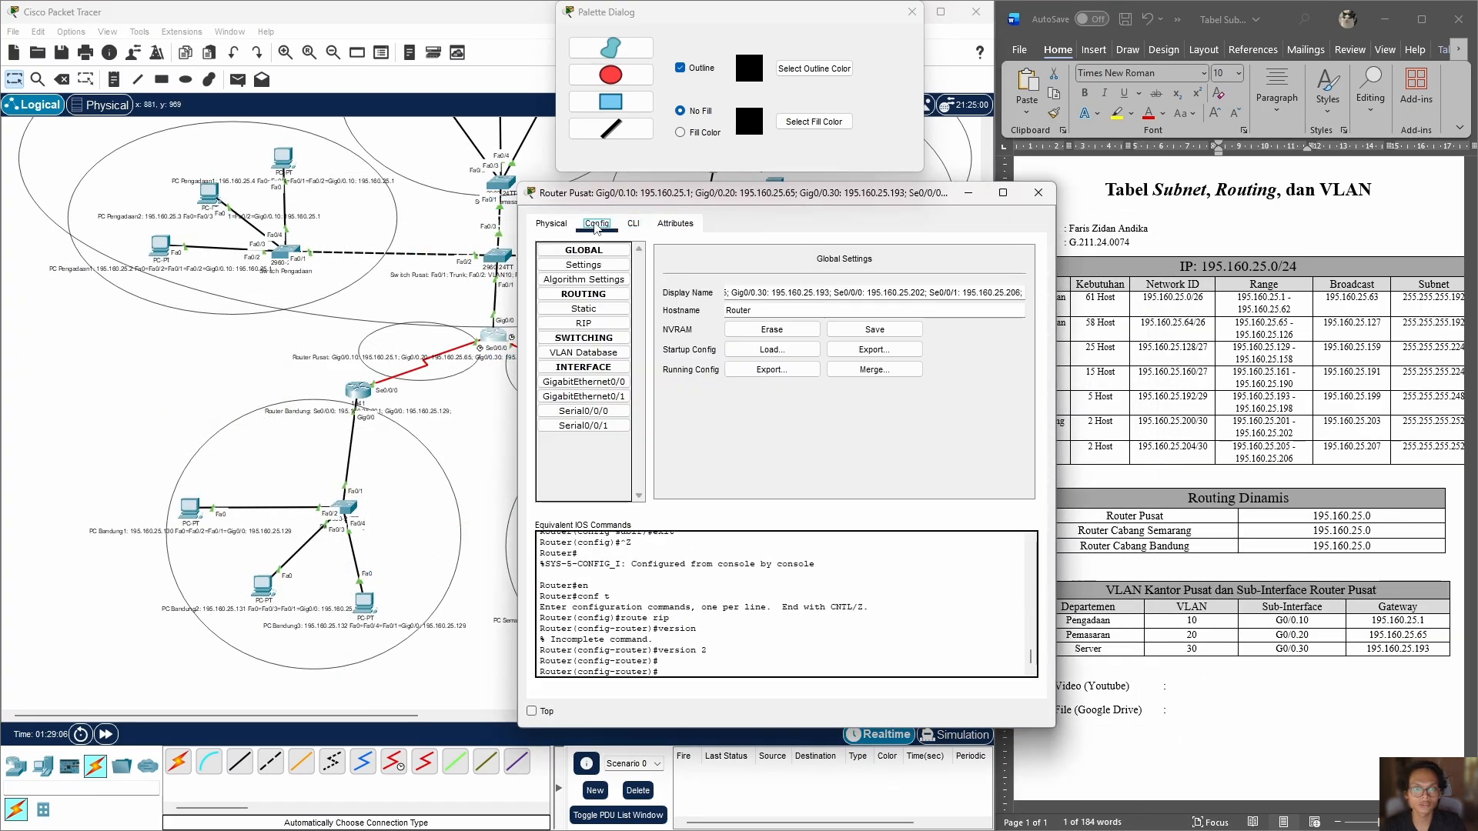
pyautogui.click(585, 324)
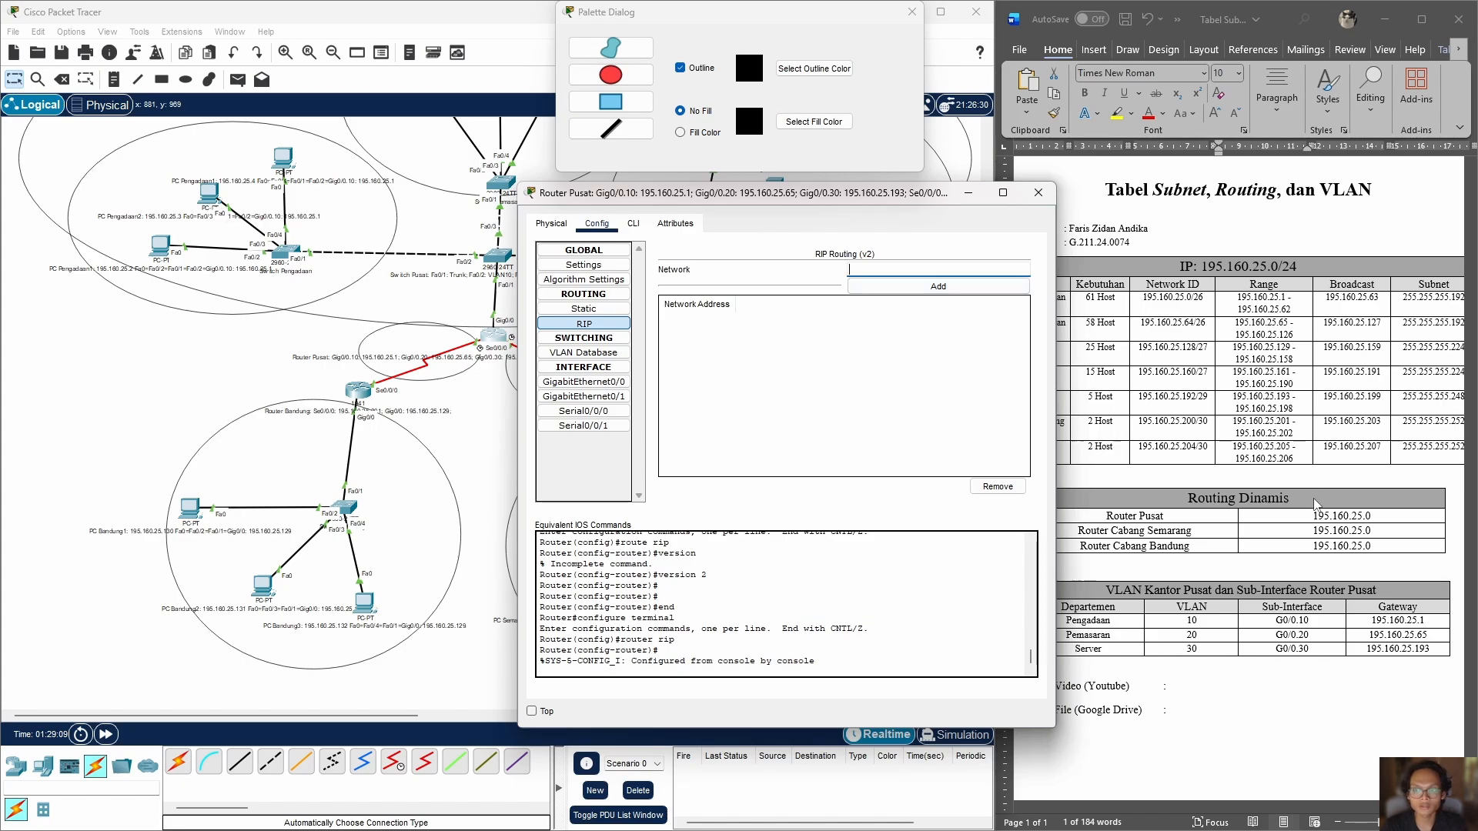
pyautogui.click(1368, 515)
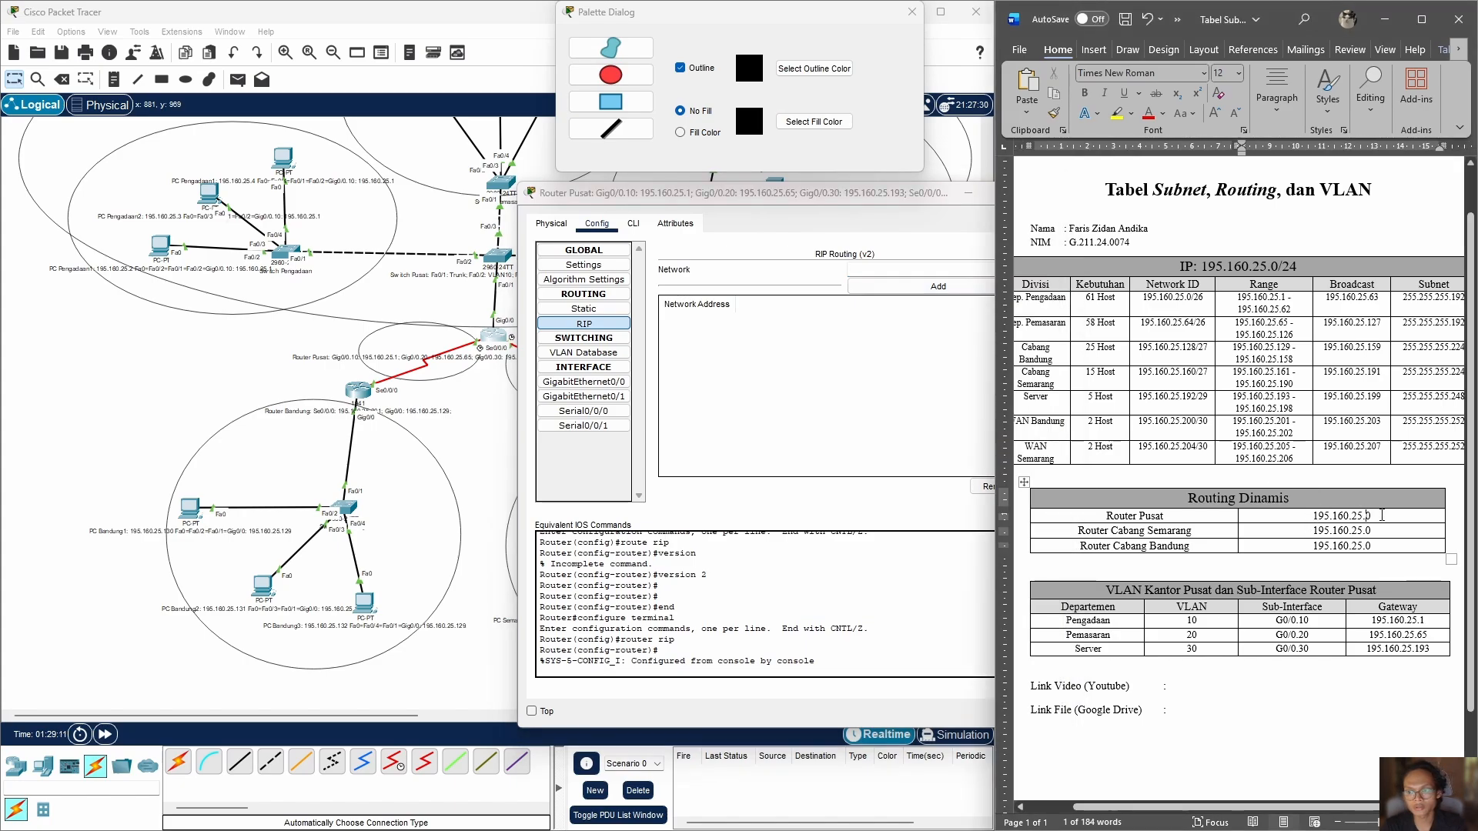
pyautogui.doubleClick(1381, 515)
pyautogui.hotkey('ctrl', 'c')
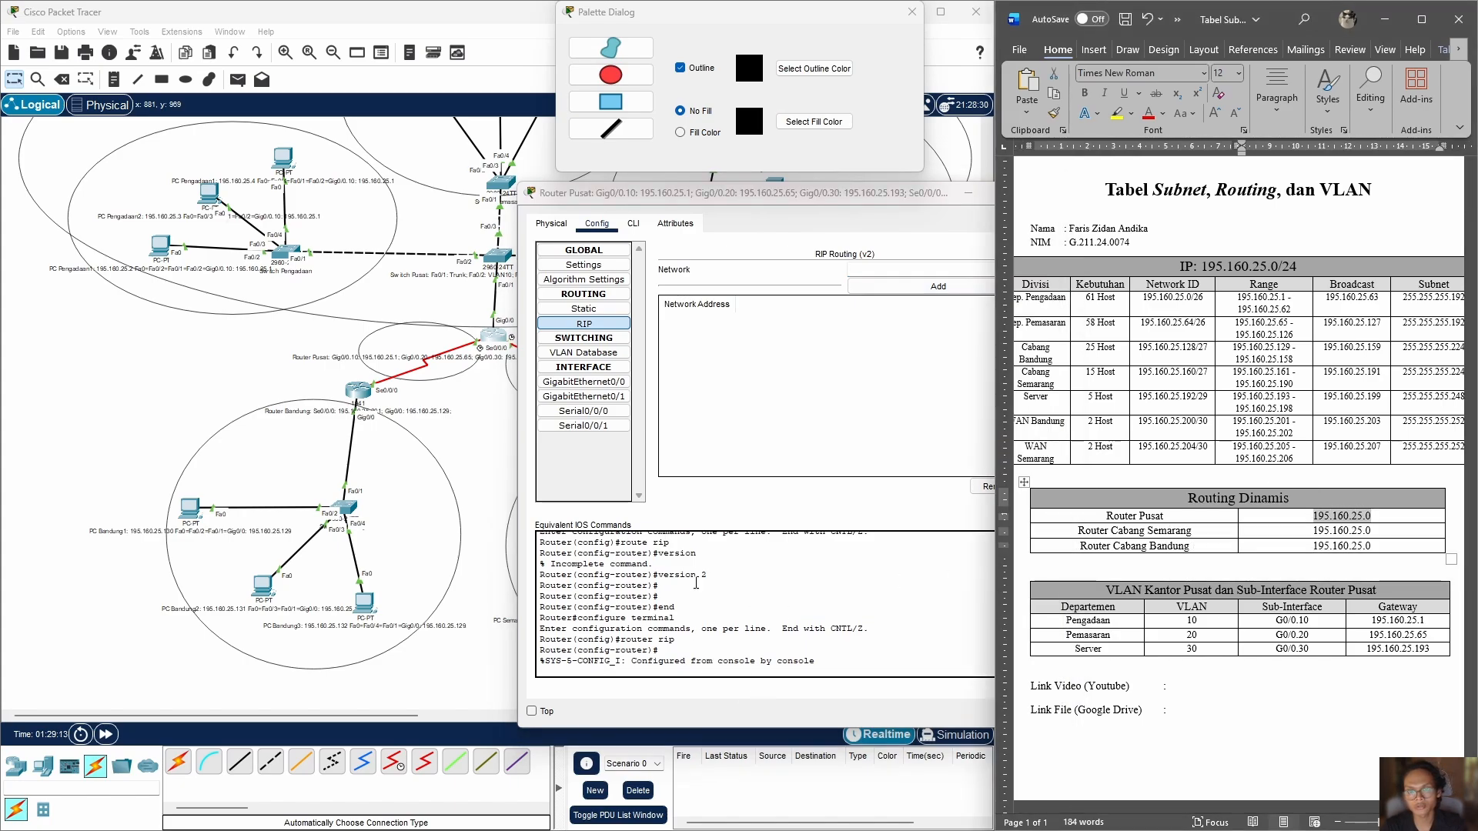
pyautogui.click(872, 269)
pyautogui.hotkey('ctrl', 'v')
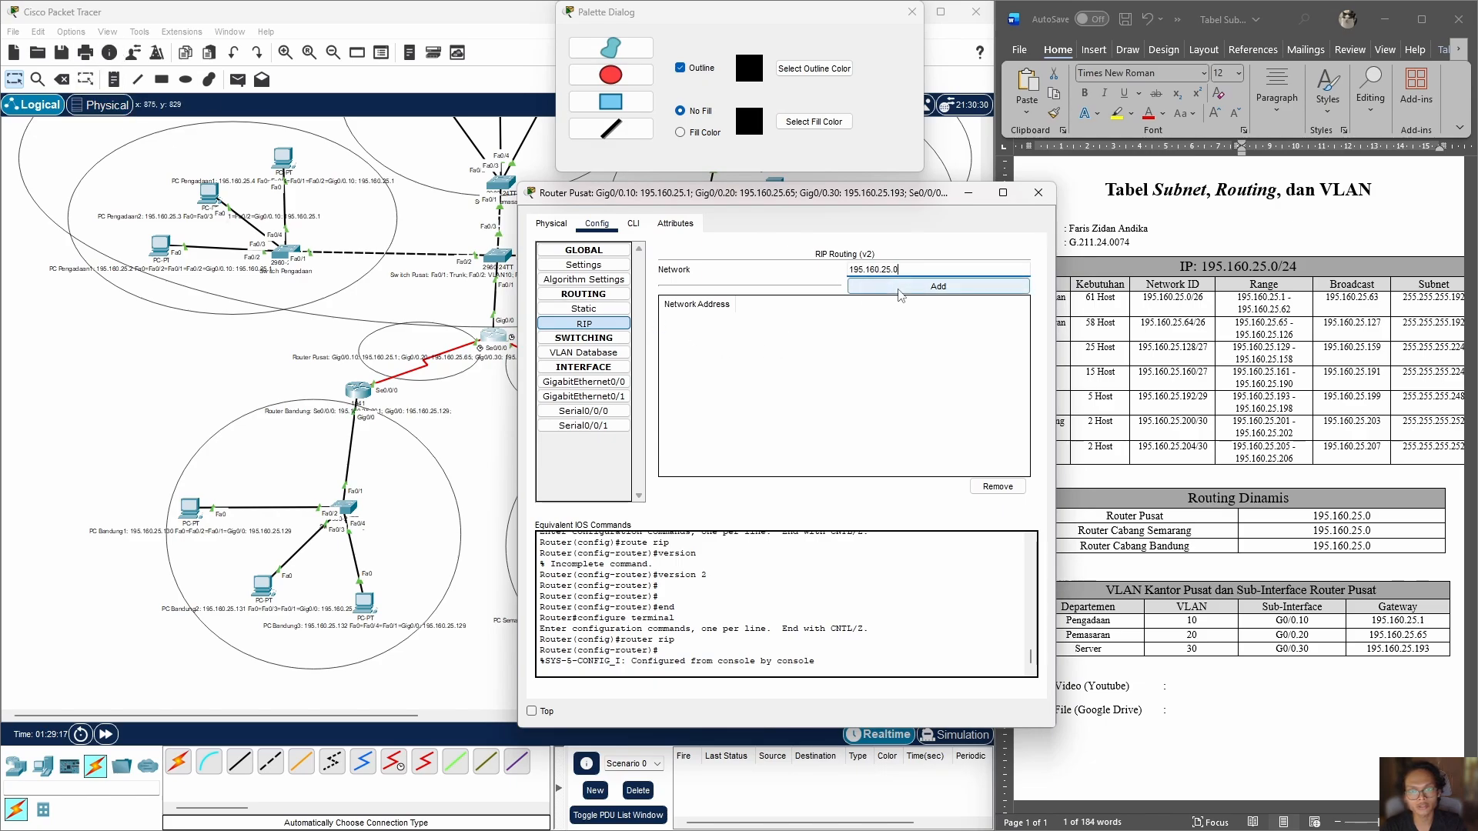
pyautogui.click(901, 292)
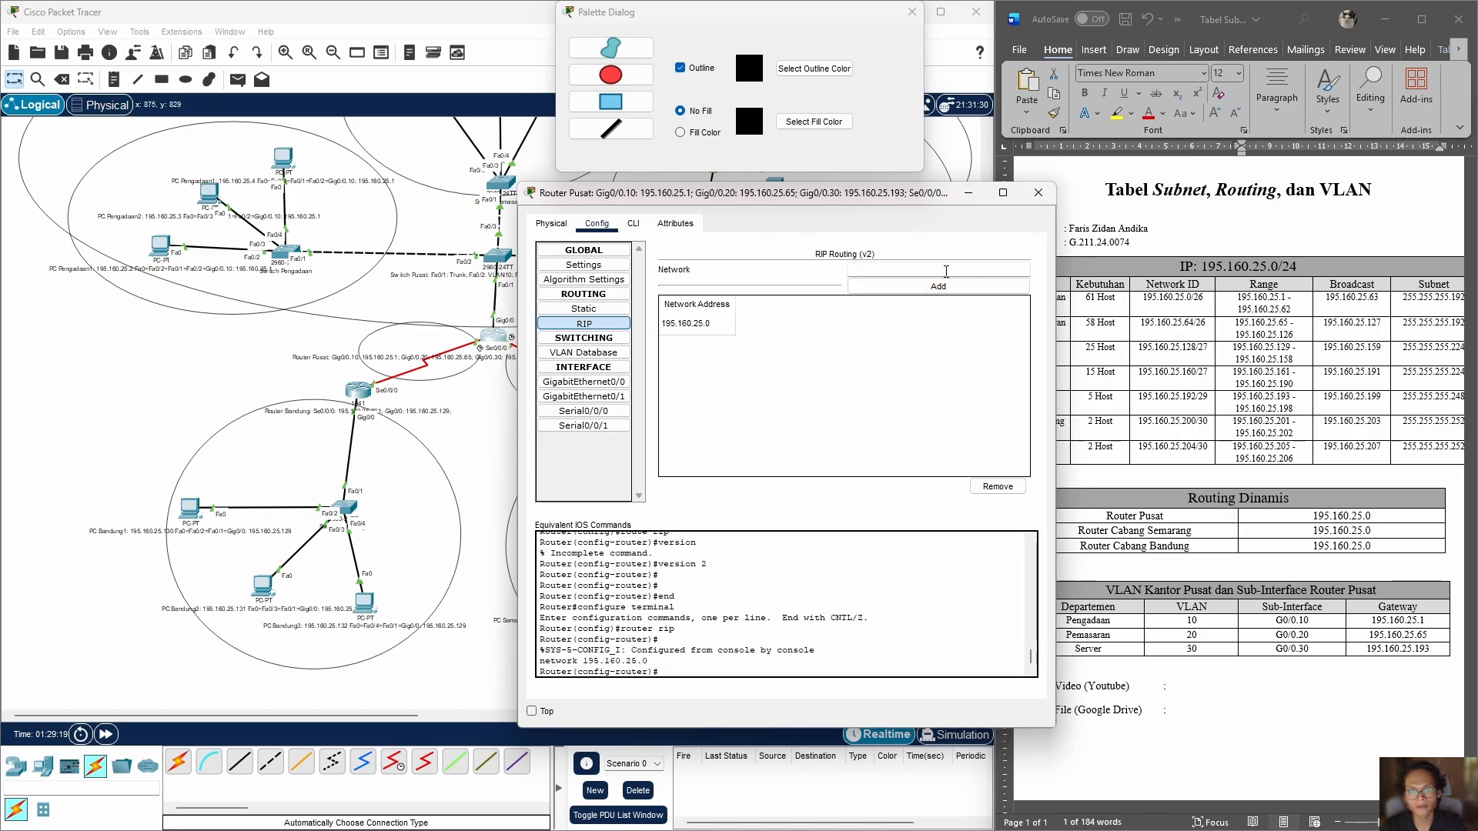
# Step: Try to add network 195.160.25.64 to Router Pusat's RIP routing as a second entry
pyautogui.click(945, 272)
pyautogui.write('195.160.25.')
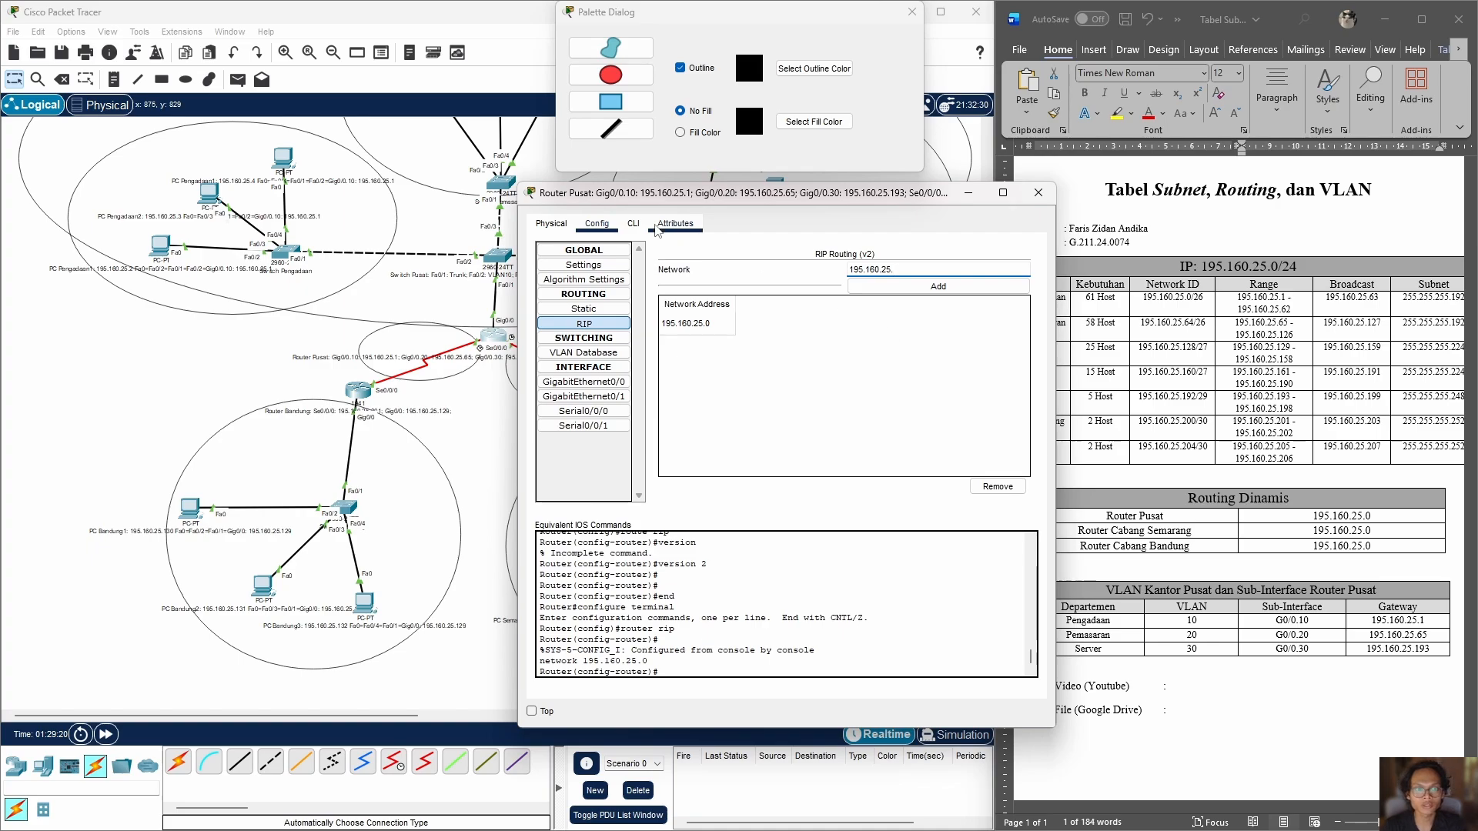
pyautogui.moveTo(921, 207); pyautogui.dragTo(794, 229)
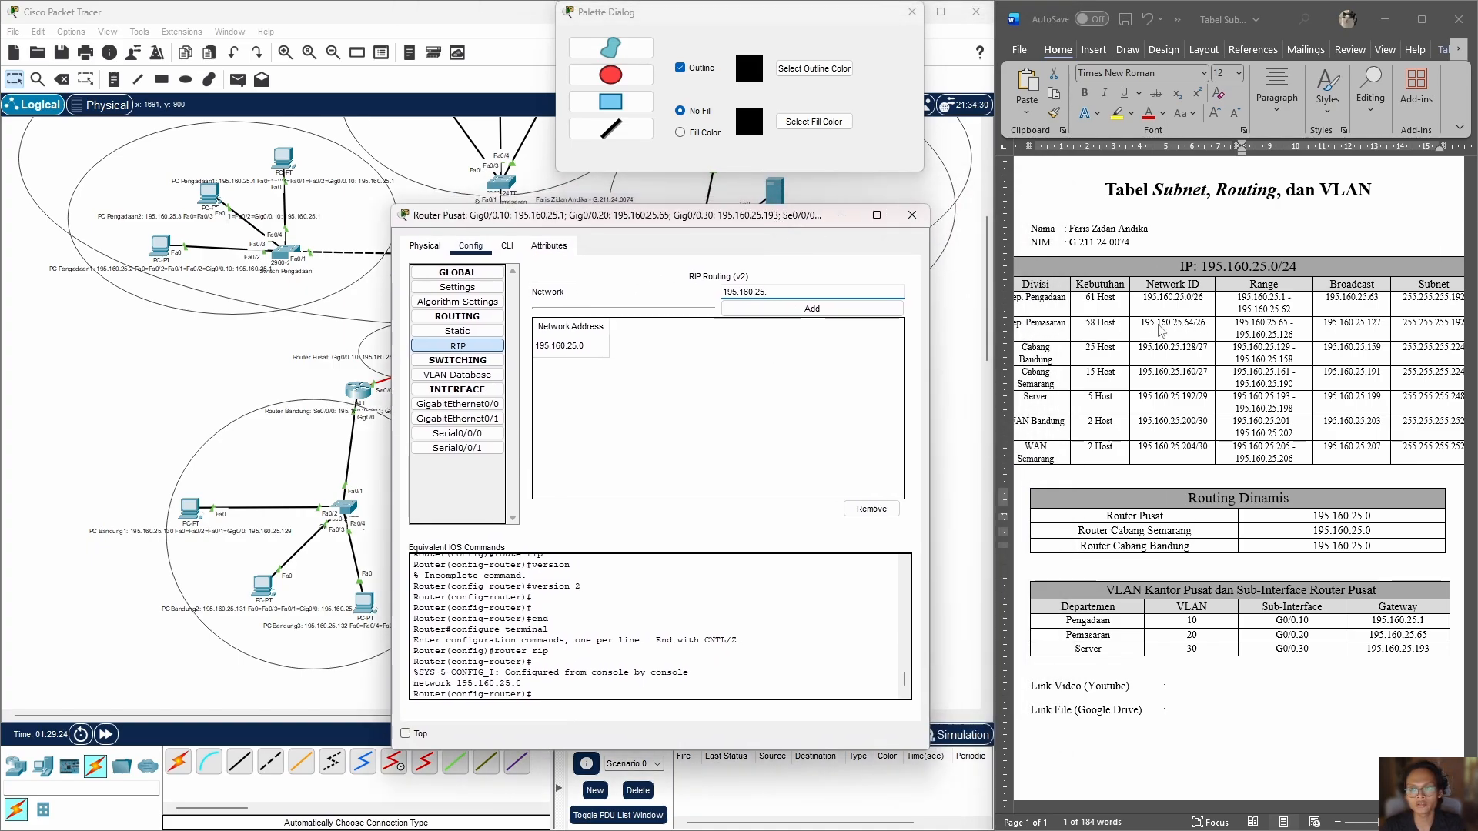
pyautogui.write('64')
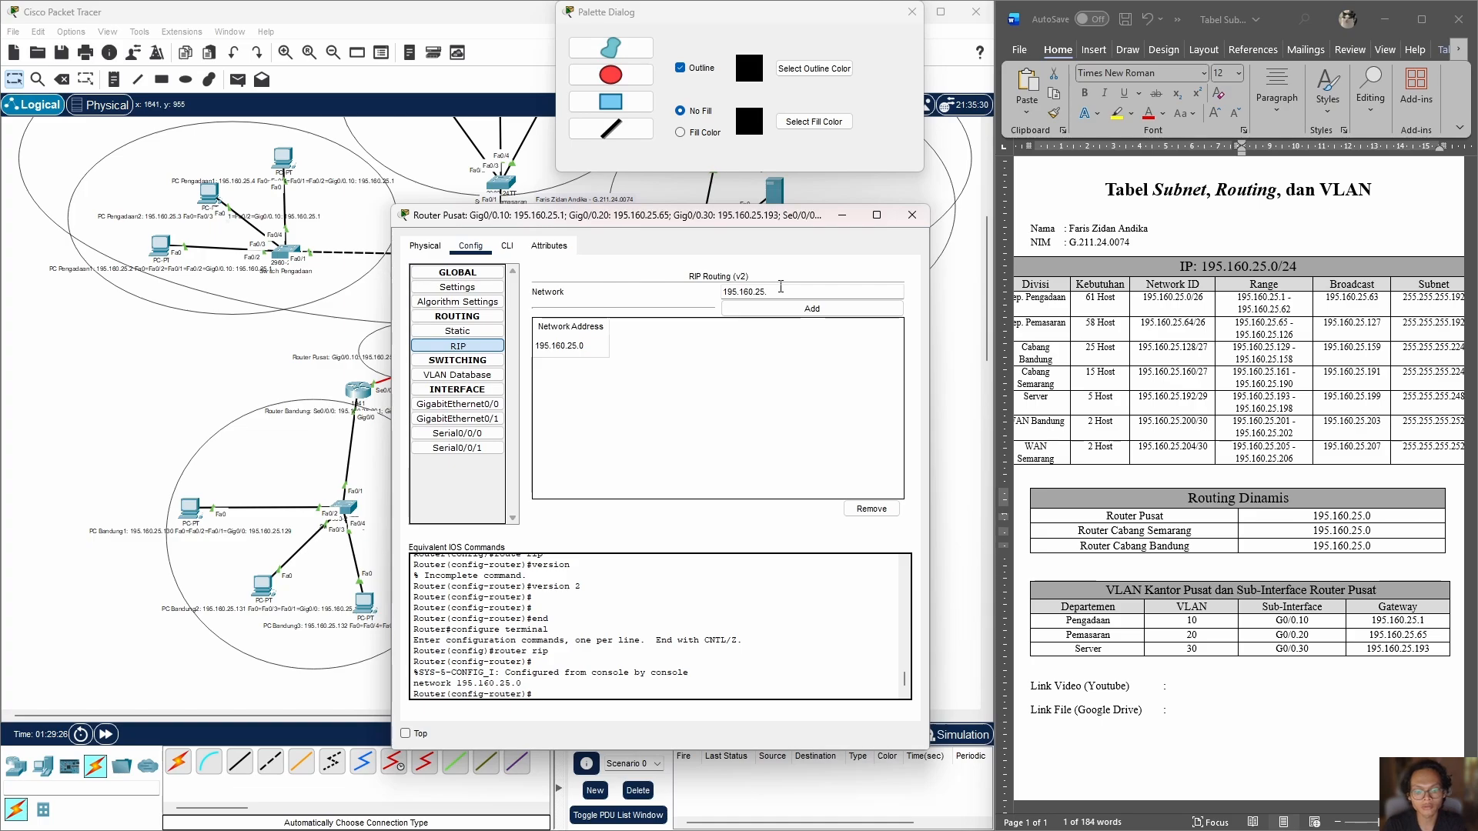
pyautogui.click(780, 308)
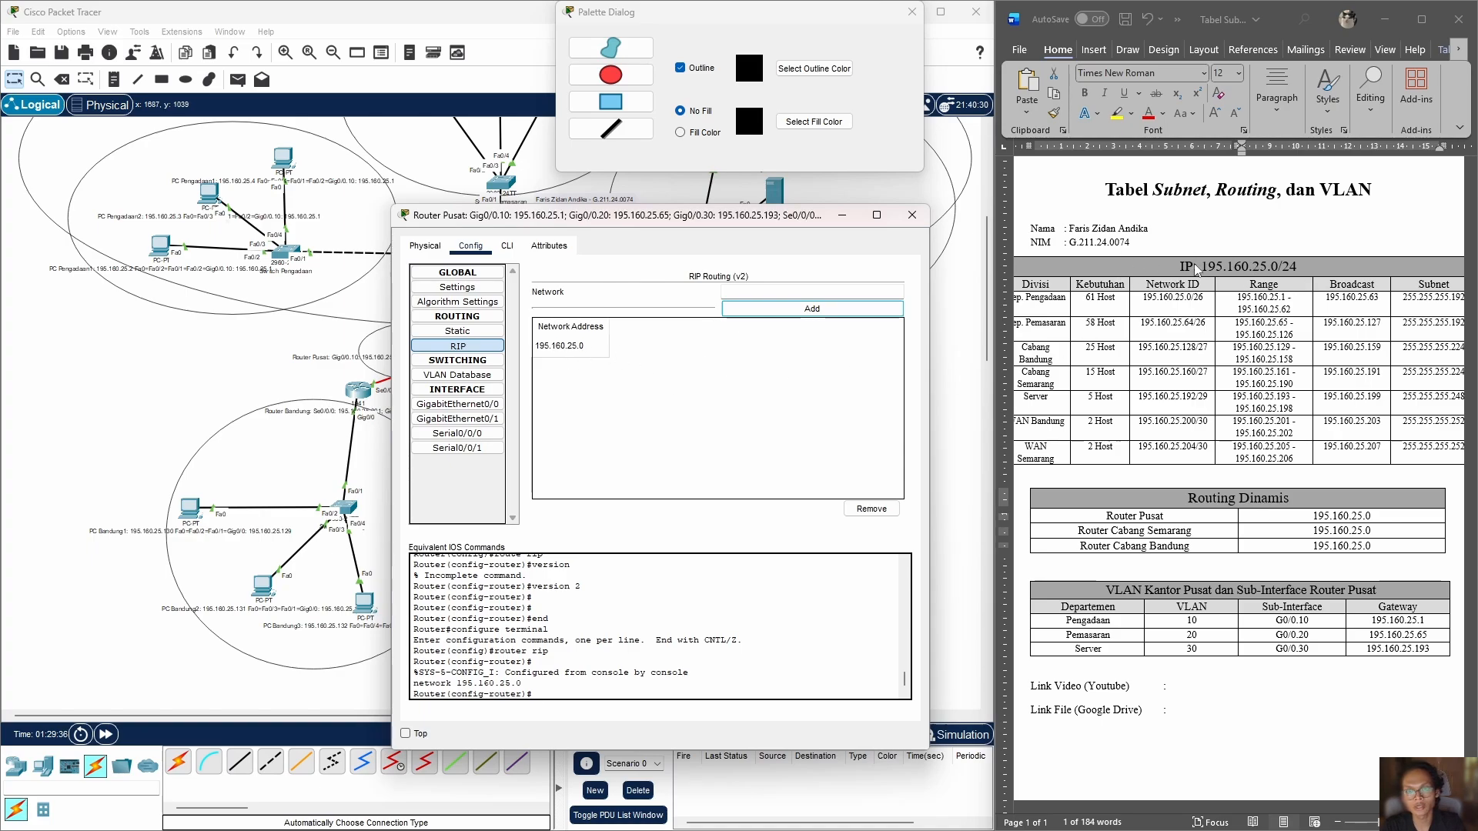
# Step: Add network 195.160.25.0 to Router Semarang's RIP routing
pyautogui.click(787, 410)
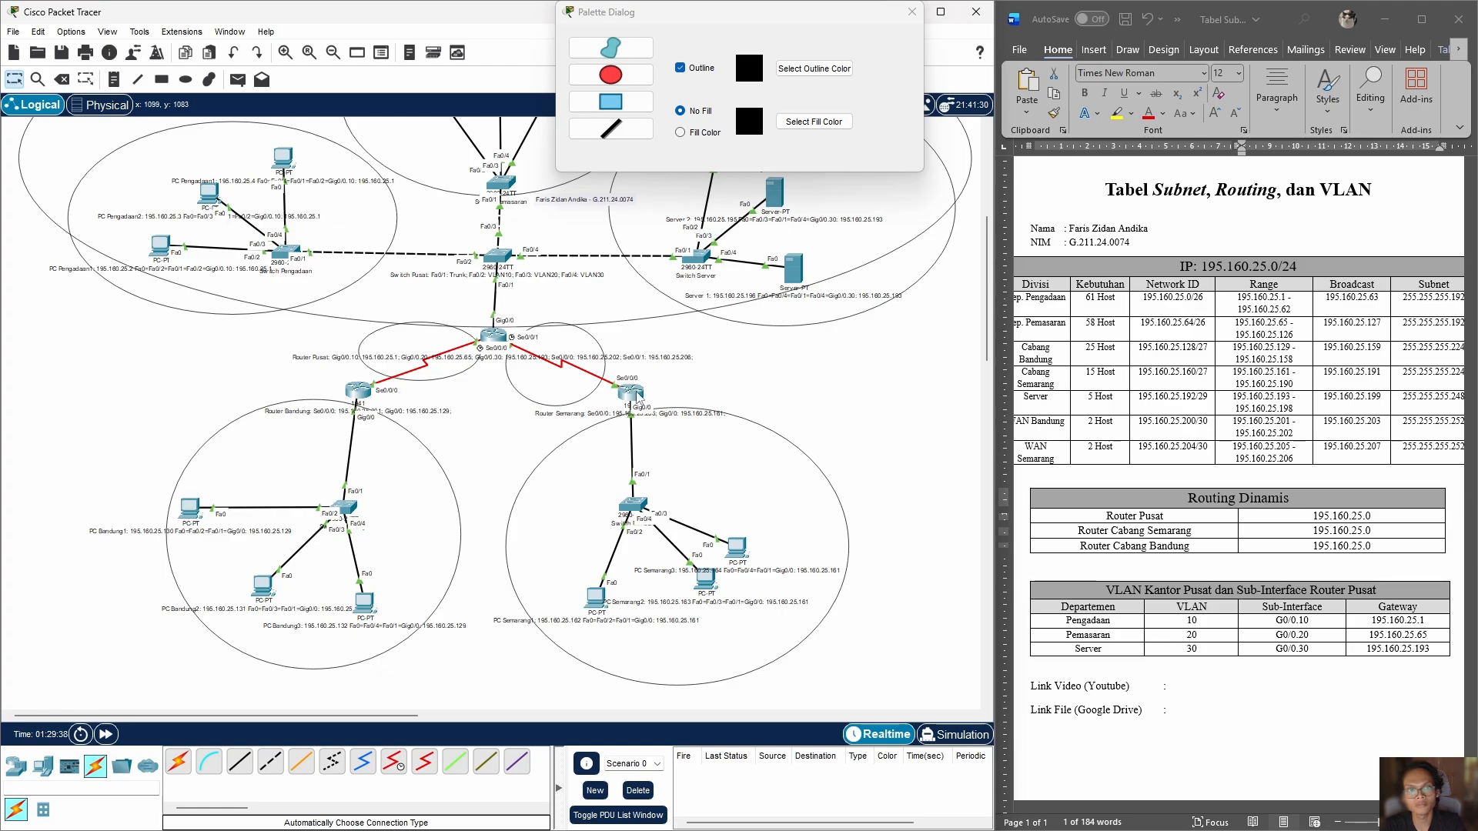
pyautogui.click(638, 396)
pyautogui.click(598, 224)
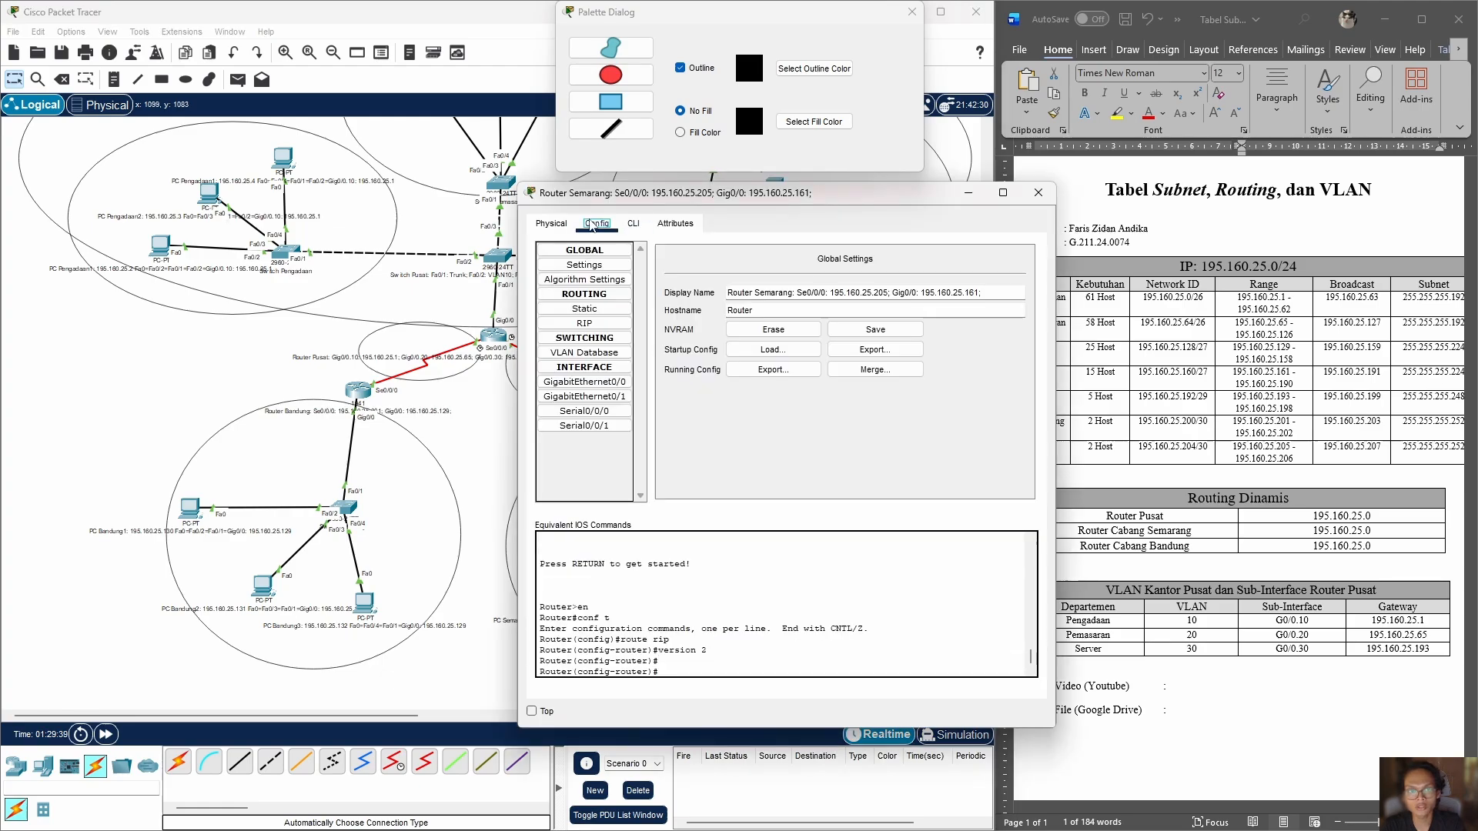
pyautogui.click(585, 323)
pyautogui.click(889, 270)
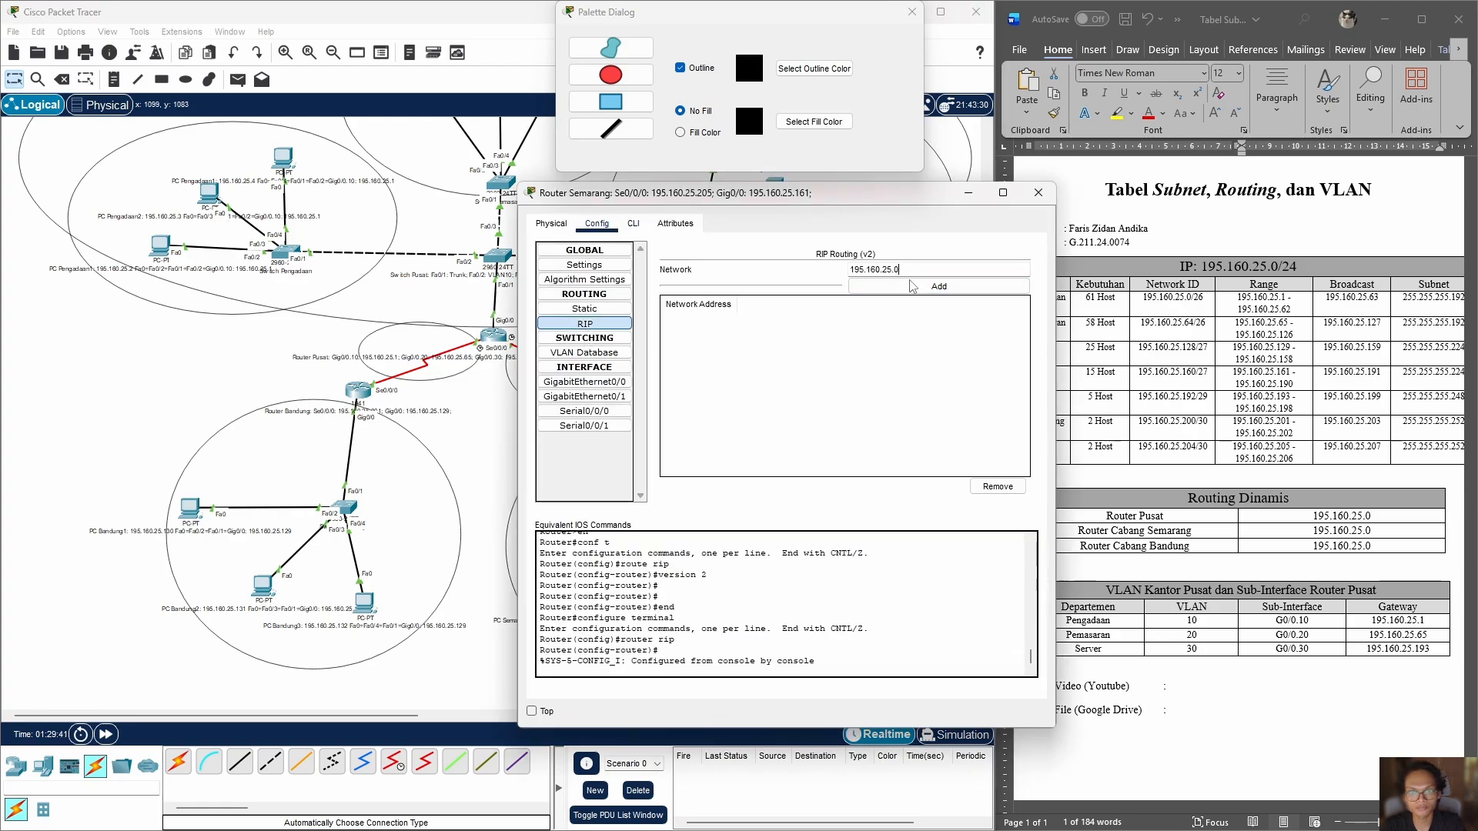
pyautogui.click(912, 287)
# Step: Add network 195.160.25.0 to Router Bandung's RIP routing
pyautogui.click(444, 413)
pyautogui.click(364, 394)
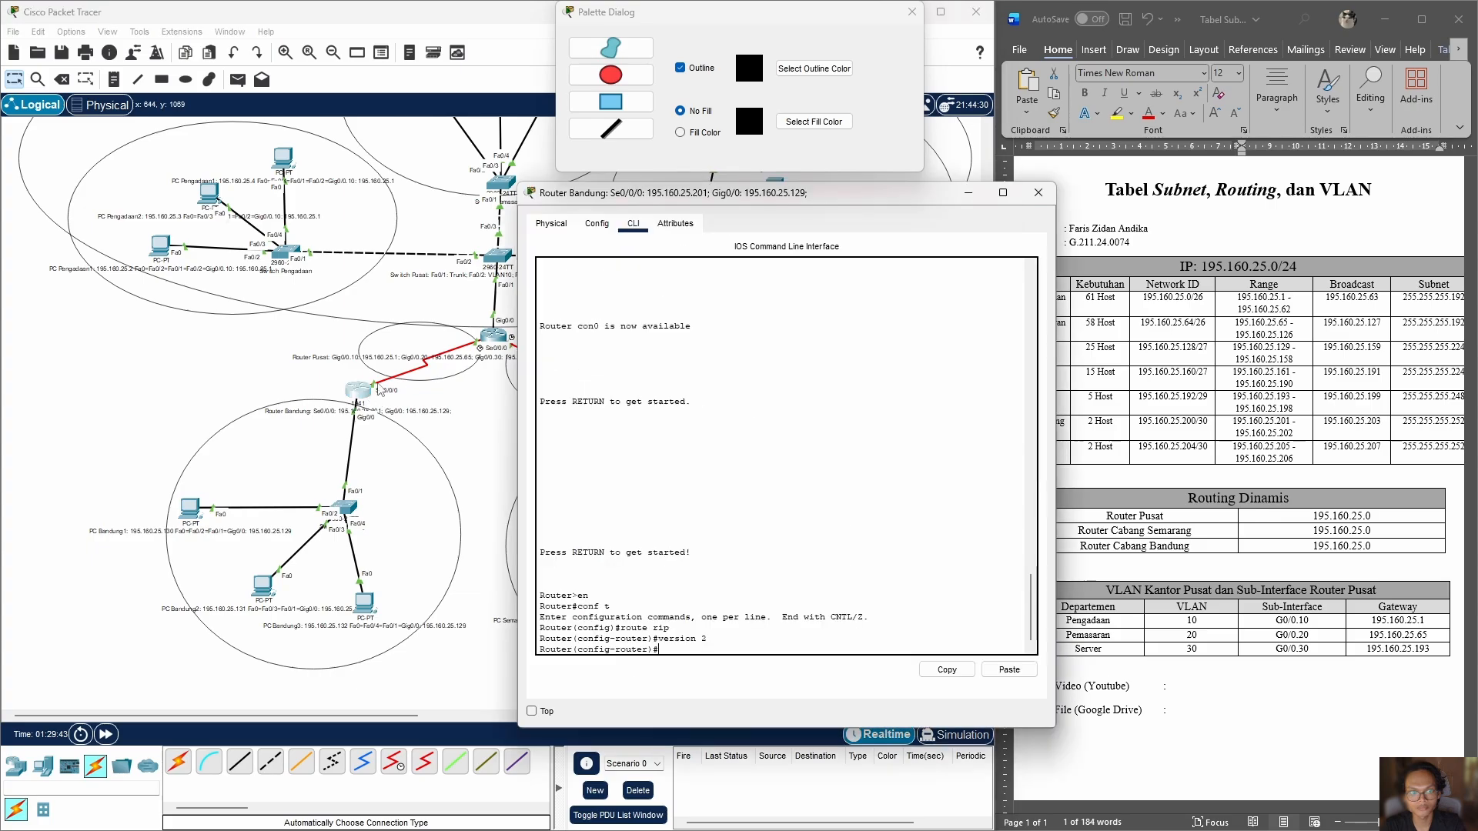
pyautogui.click(597, 224)
pyautogui.click(583, 323)
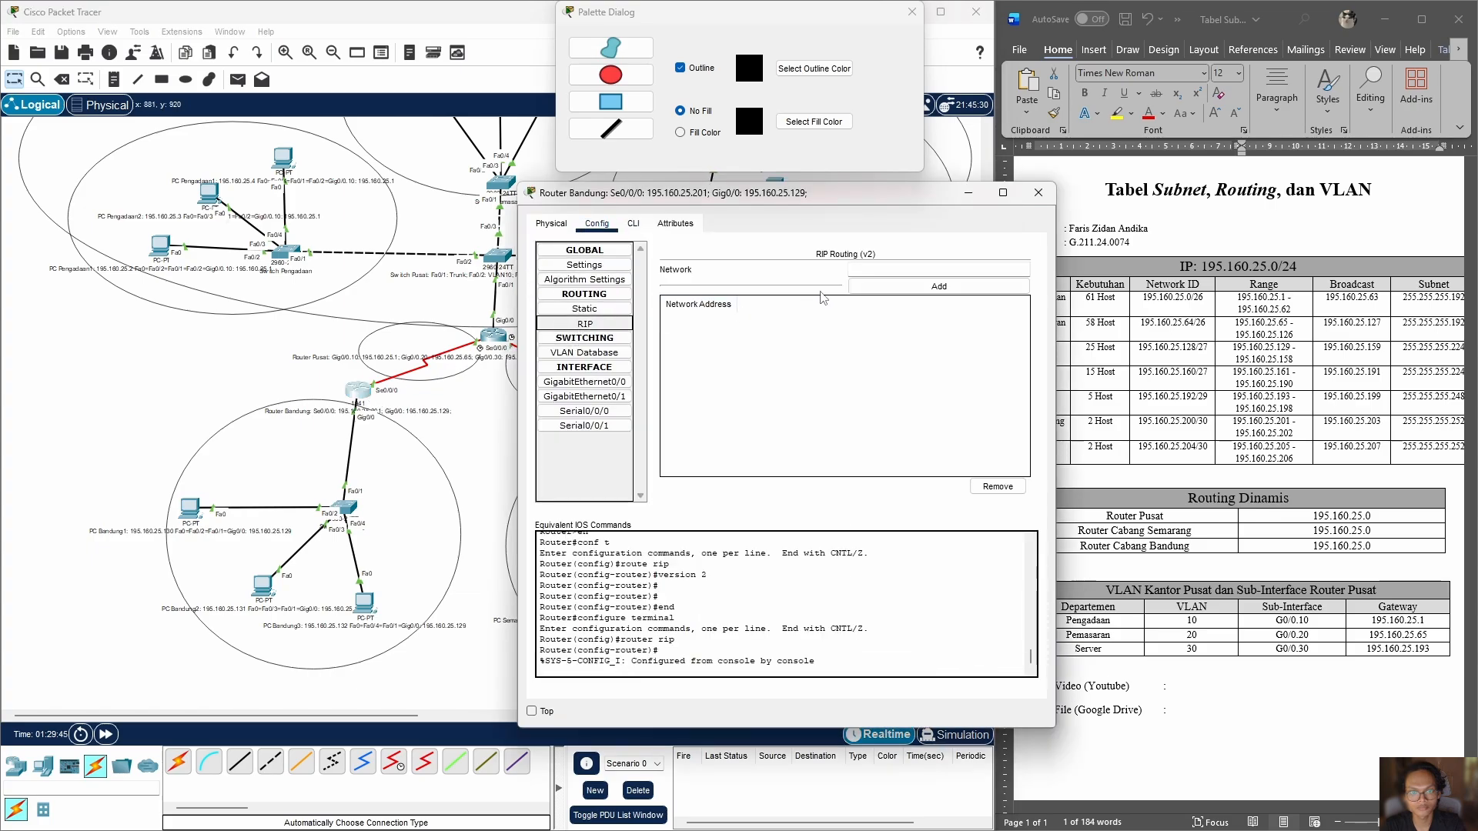
pyautogui.click(910, 268)
pyautogui.click(939, 287)
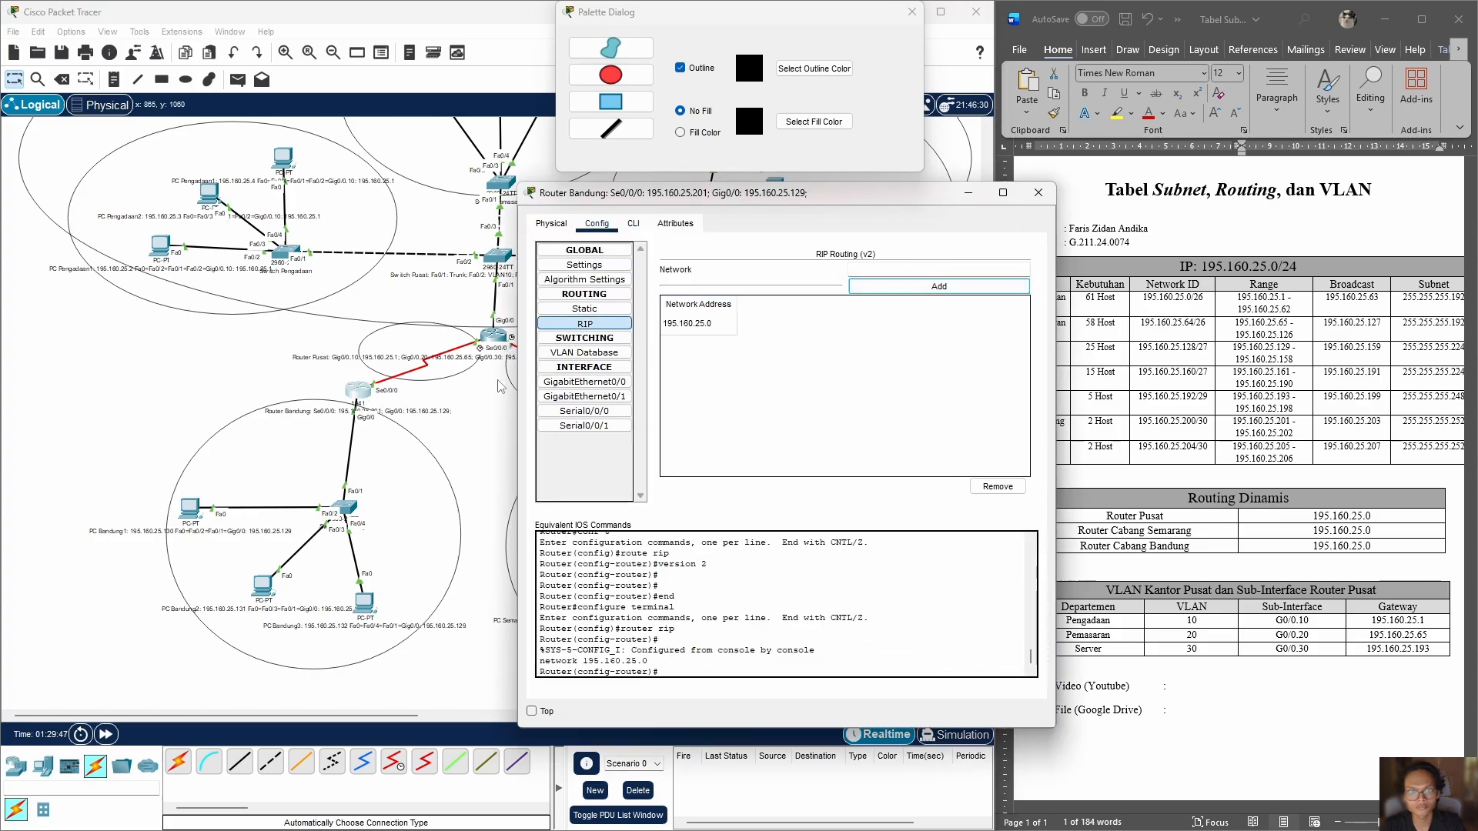
# Step: Check the GigabitEthernet interface settings of Router Bandung
pyautogui.click(597, 395)
pyautogui.click(595, 385)
pyautogui.click(497, 422)
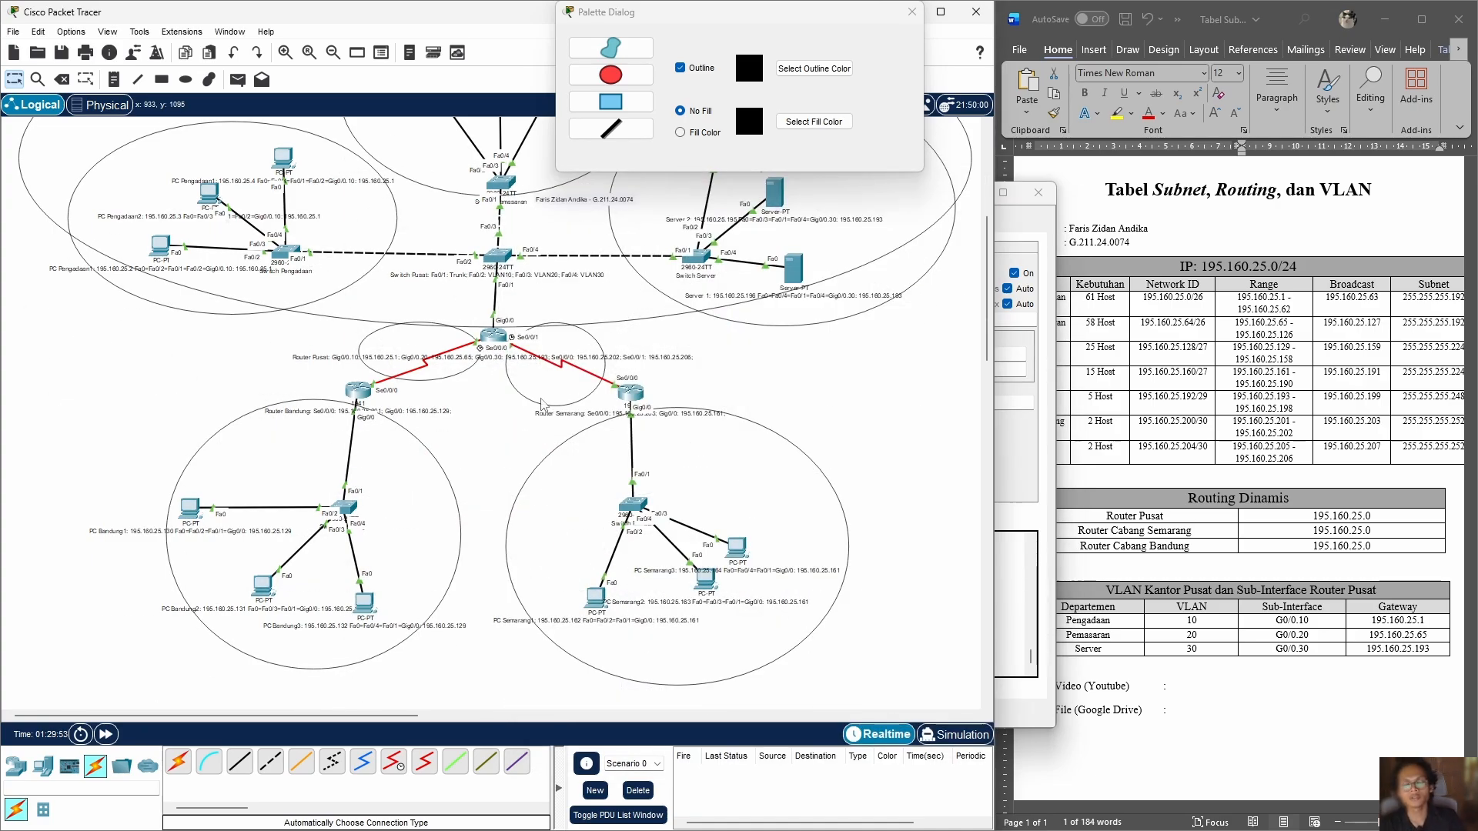
# Step: Assign static IPv4 address 195.160.25.2 to PC Pengadaan1 in its IP configuration
pyautogui.scroll(3, 550, 441)
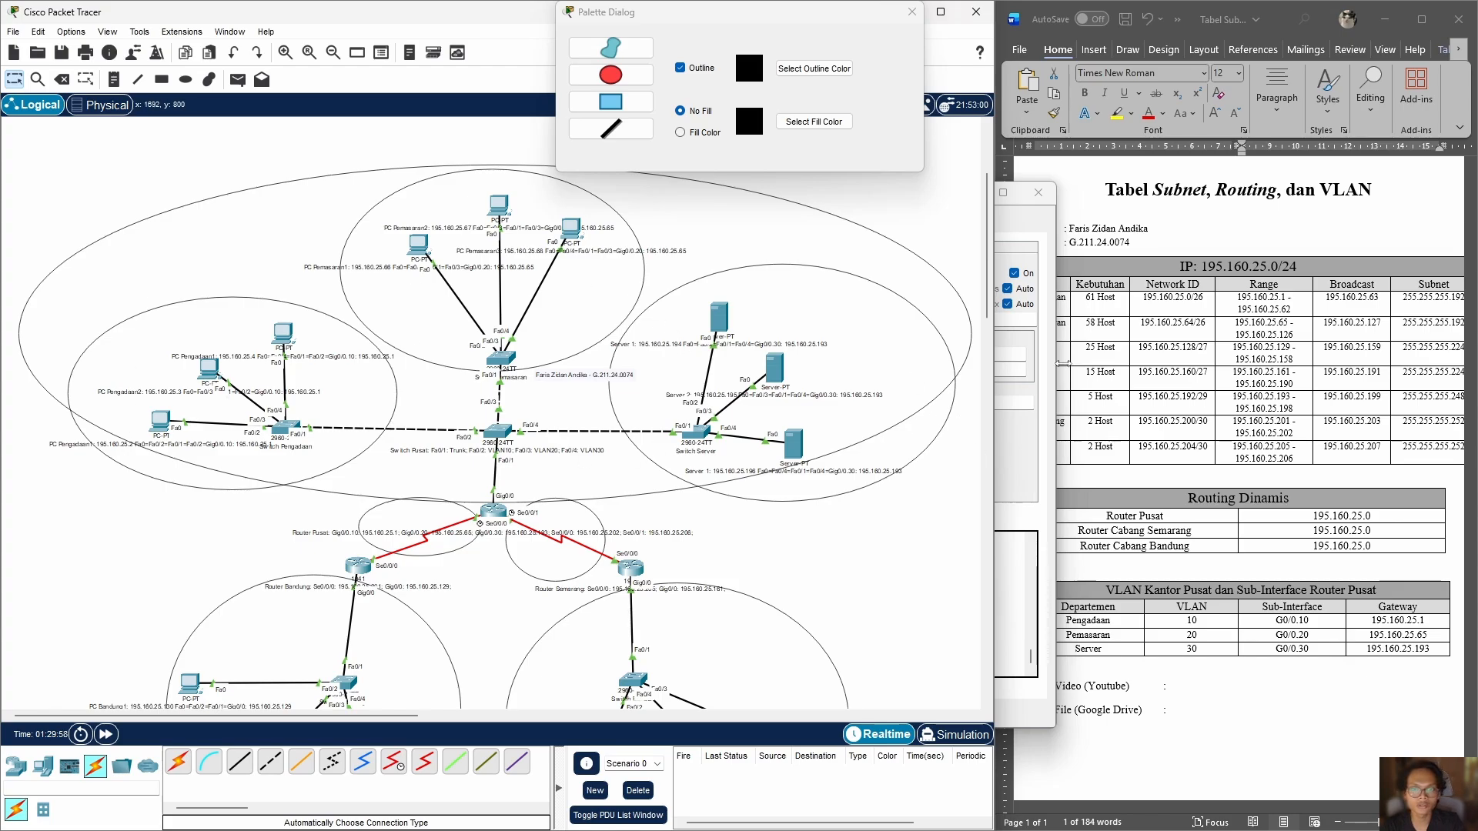
pyautogui.click(160, 419)
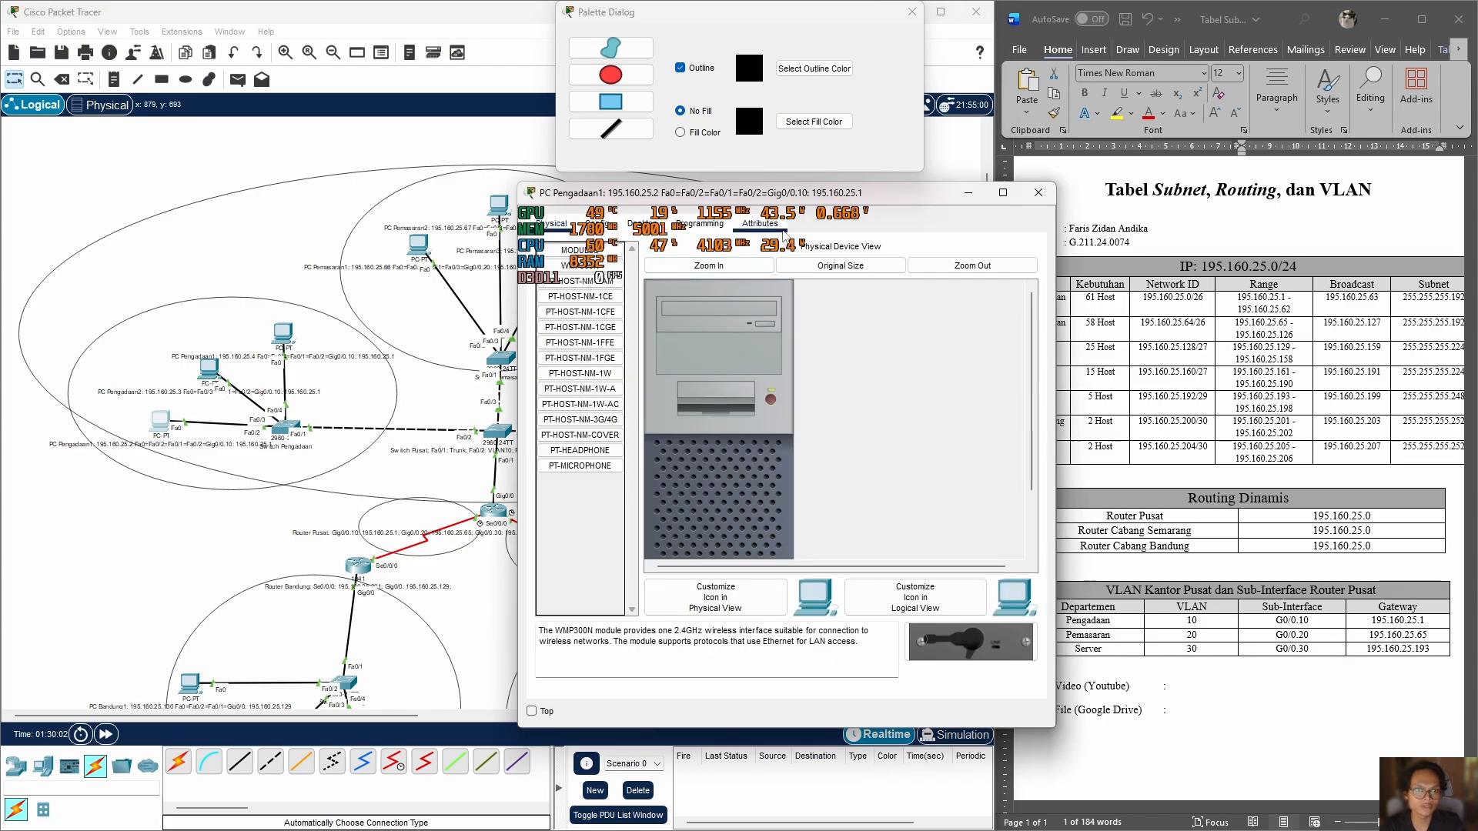
pyautogui.click(699, 223)
pyautogui.click(642, 223)
pyautogui.click(578, 282)
pyautogui.click(754, 330)
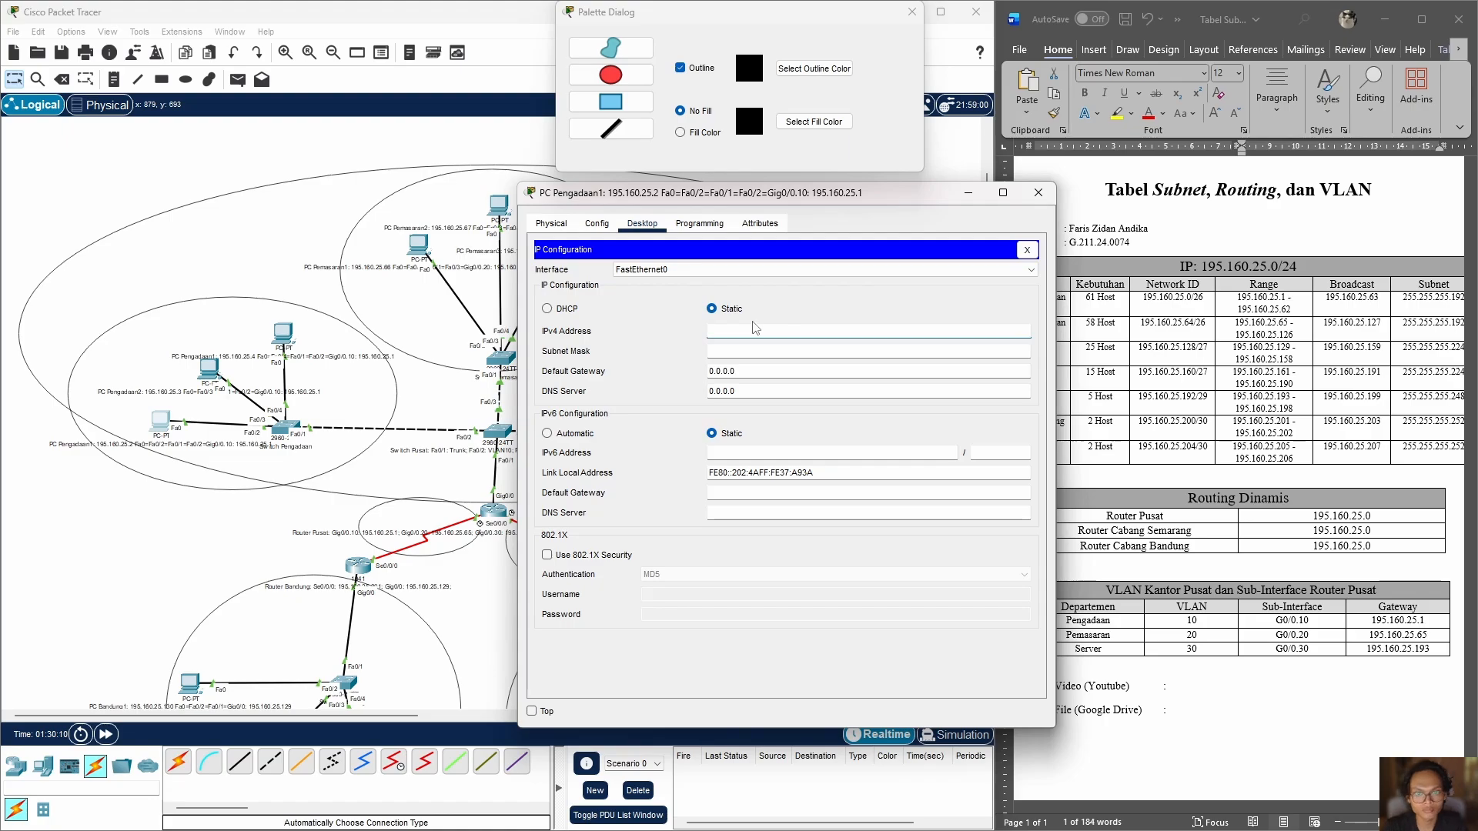
pyautogui.write('195.160.25.2')
# Step: Set PC Pengadaan1's subnet mask to 255.255.255.192 and its default gateway to 195.160.25.1
pyautogui.click(785, 352)
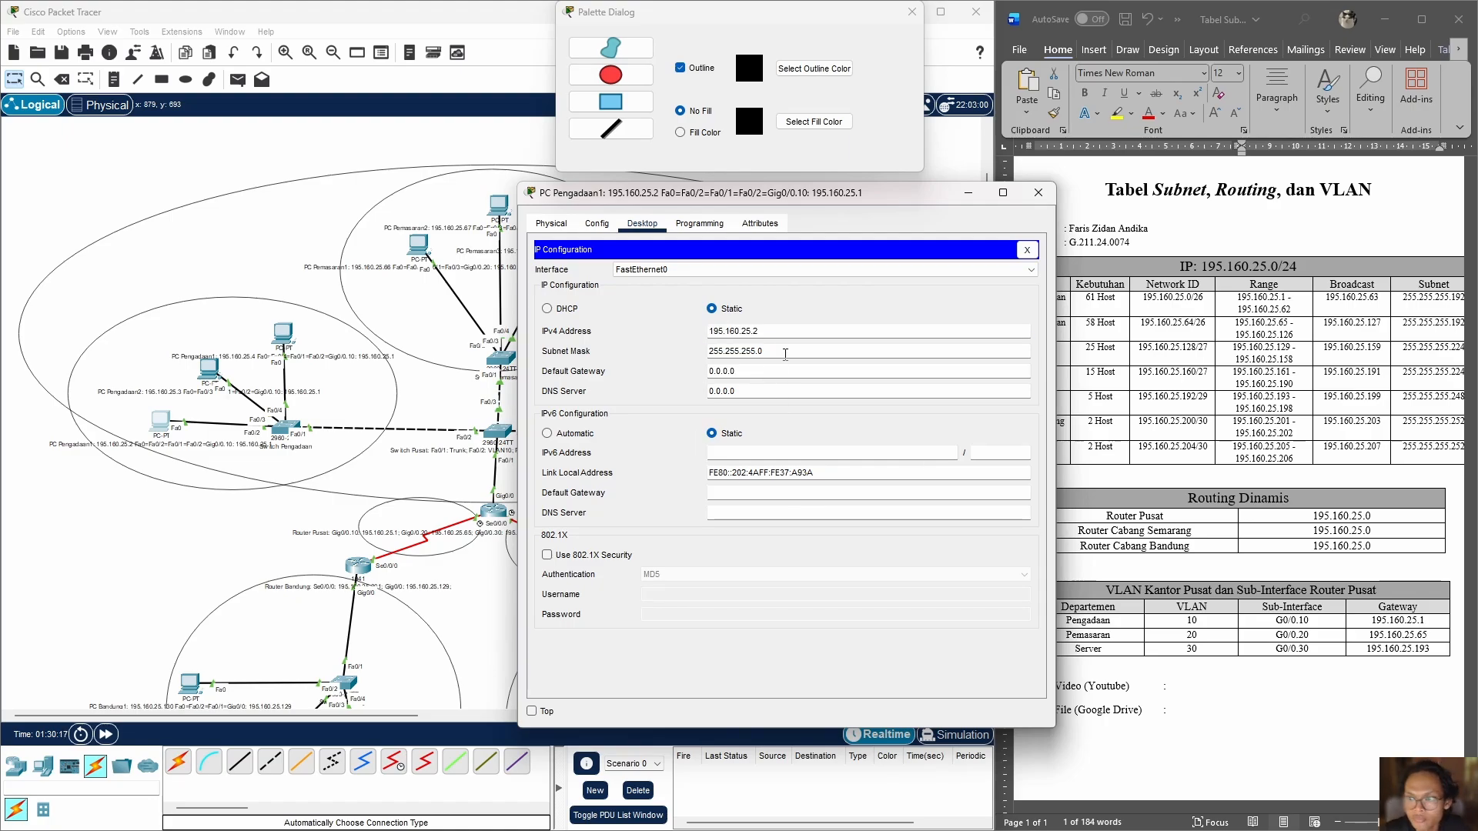
pyautogui.press('BackSpace')
pyautogui.write('192')
pyautogui.doubleClick(748, 370)
pyautogui.write('195.160.25.1')
pyautogui.moveTo(763, 372); pyautogui.dragTo(667, 372)
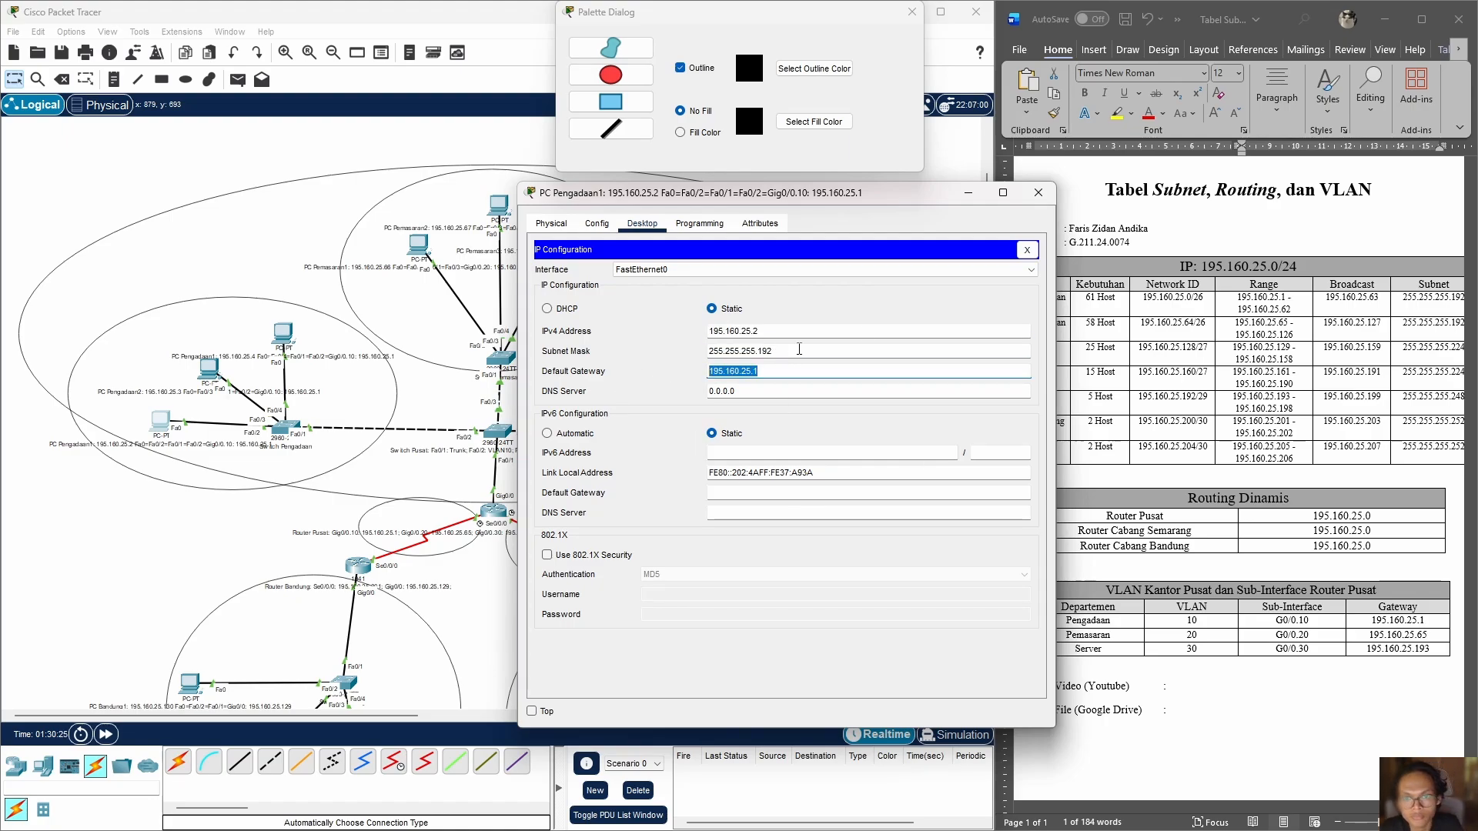
pyautogui.click(1037, 192)
# Step: Assign static IPv4 address 195.160.25.3 to PC Pengadaan2 and fill in its subnet mask
pyautogui.click(209, 370)
pyautogui.click(642, 223)
pyautogui.click(579, 281)
pyautogui.click(775, 331)
pyautogui.write('195.160.25.')
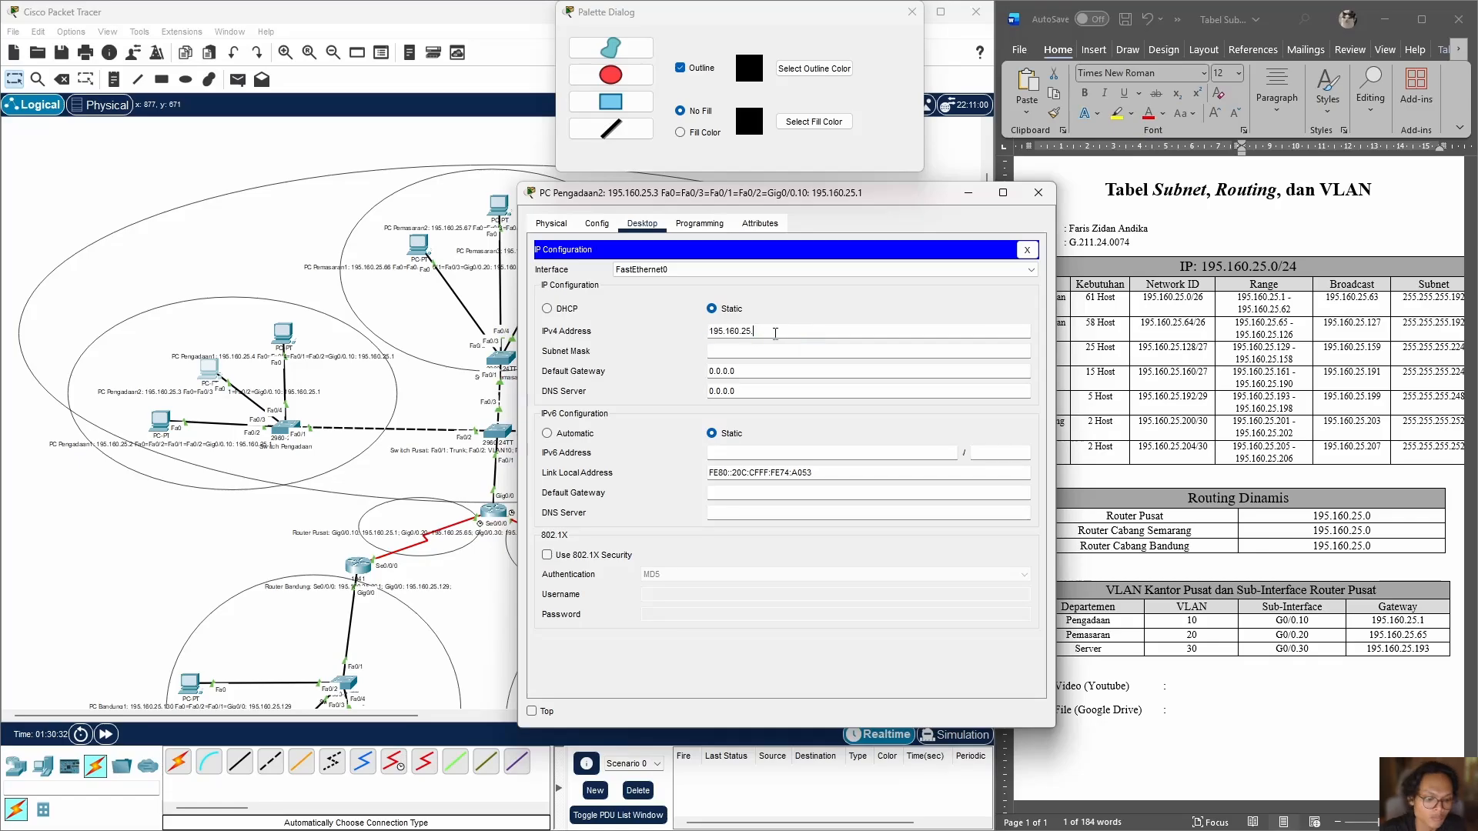
pyautogui.write('3')
pyautogui.click(785, 351)
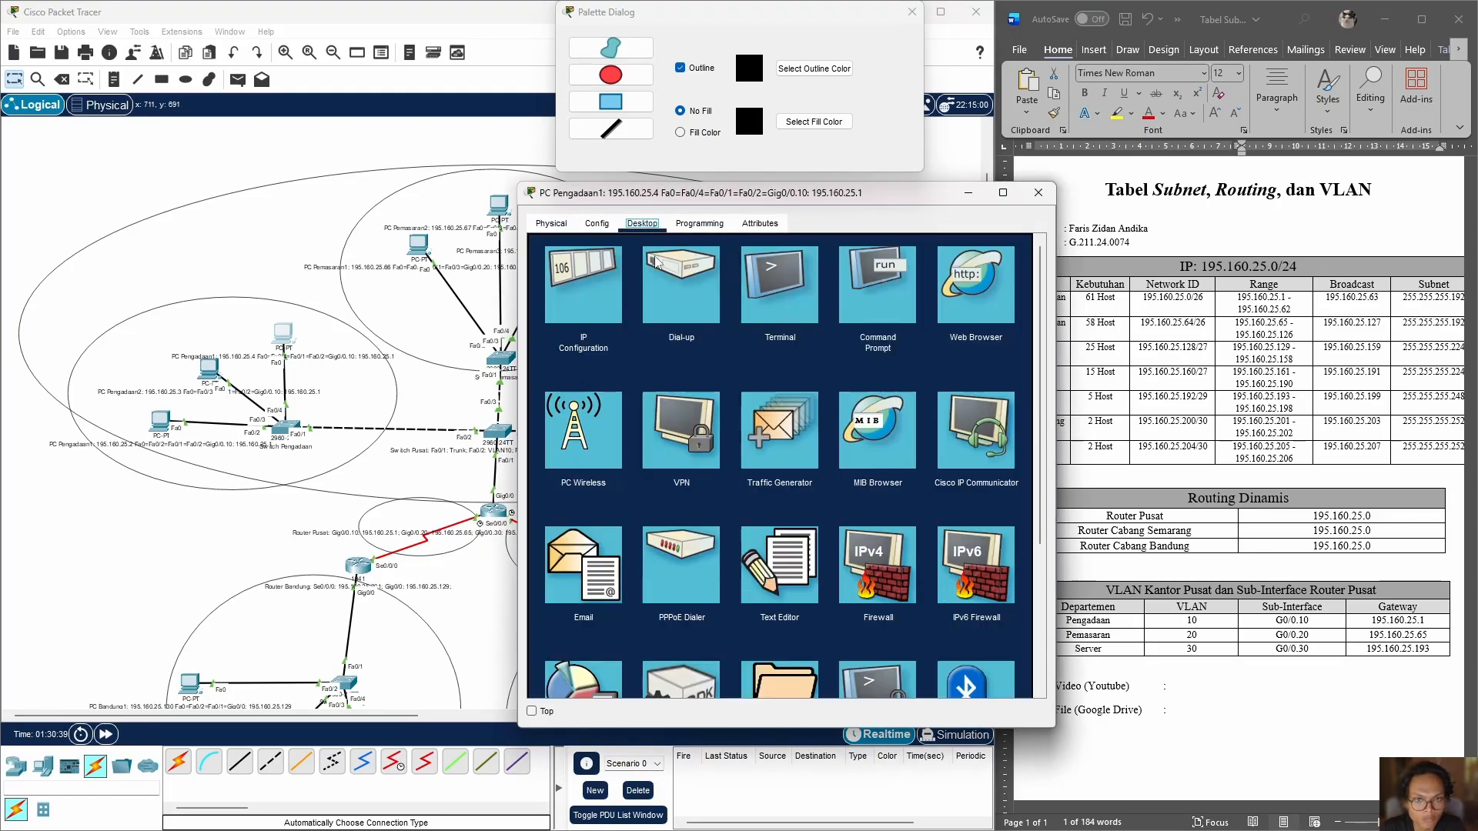
# Step: Assign static IPv4 address 195.160.25.4 to the third Pengadaan PC and fill in its default gateway
pyautogui.click(583, 285)
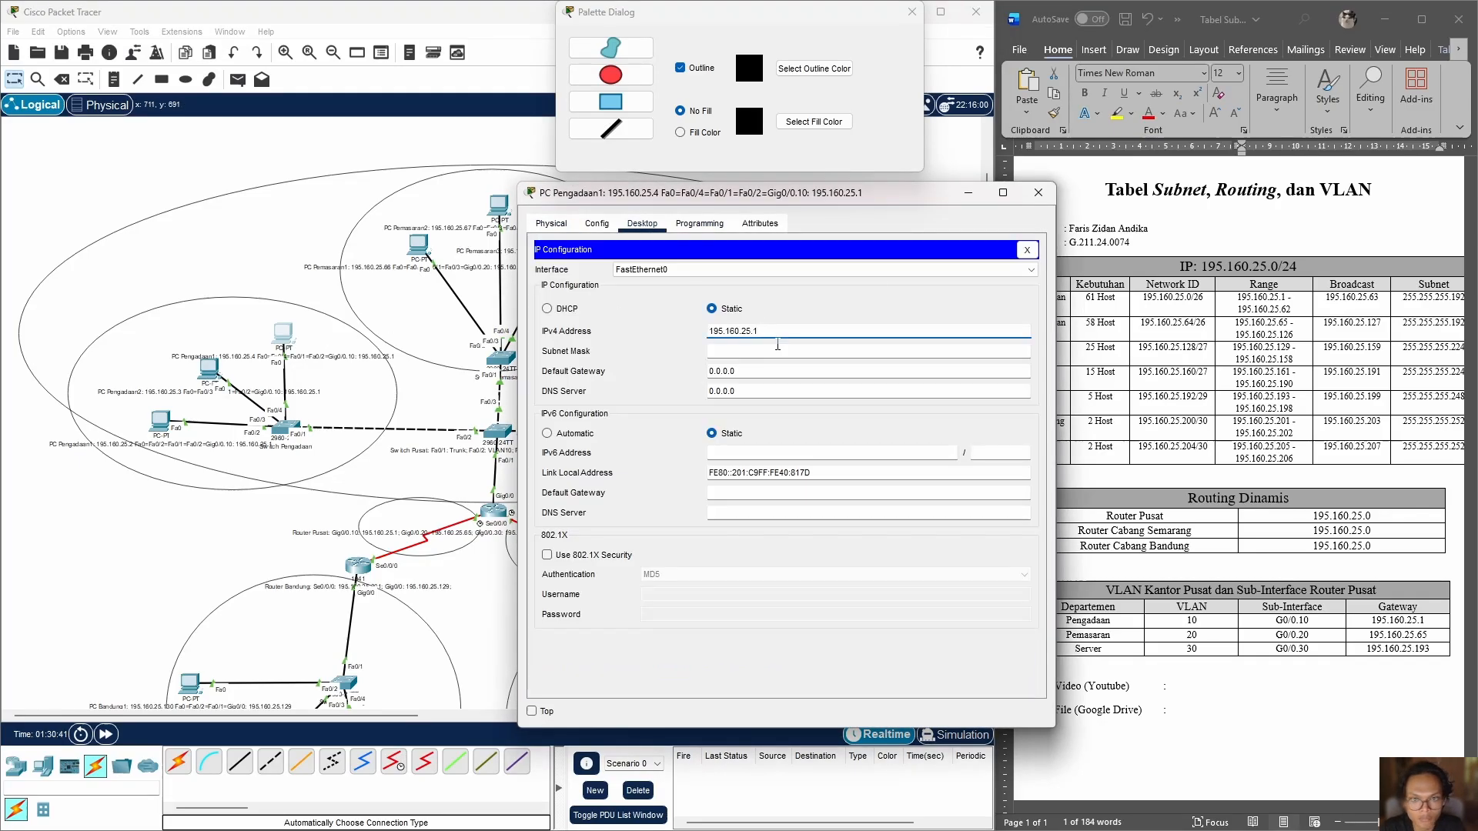
pyautogui.click(742, 370)
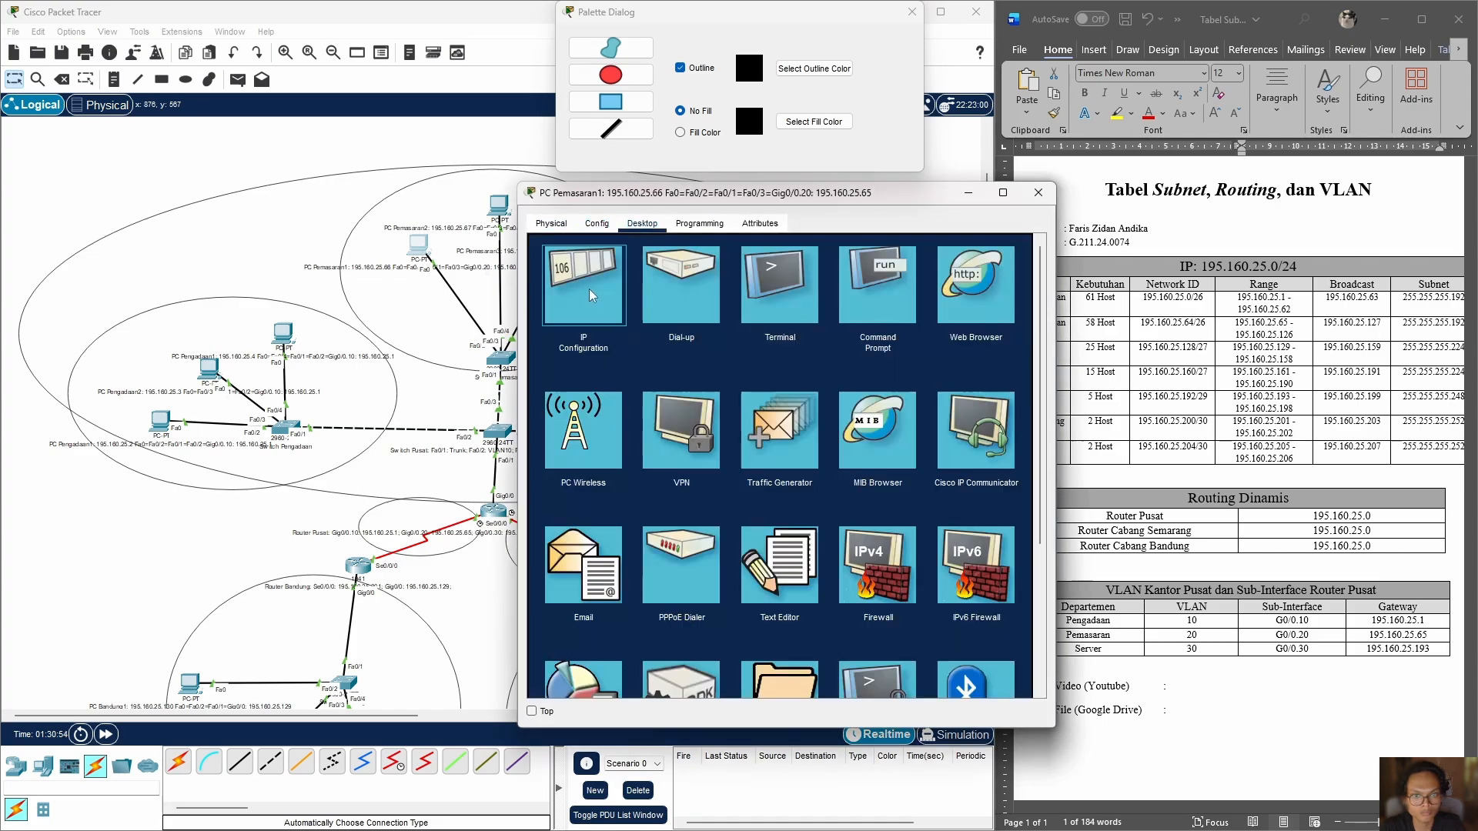
# Step: Configure PC Pemasaran1 with static IP 195.160.25.66, subnet mask 255.255.255.192 and default gateway 195.160.25.65
pyautogui.click(589, 288)
pyautogui.write('195.160.25.66')
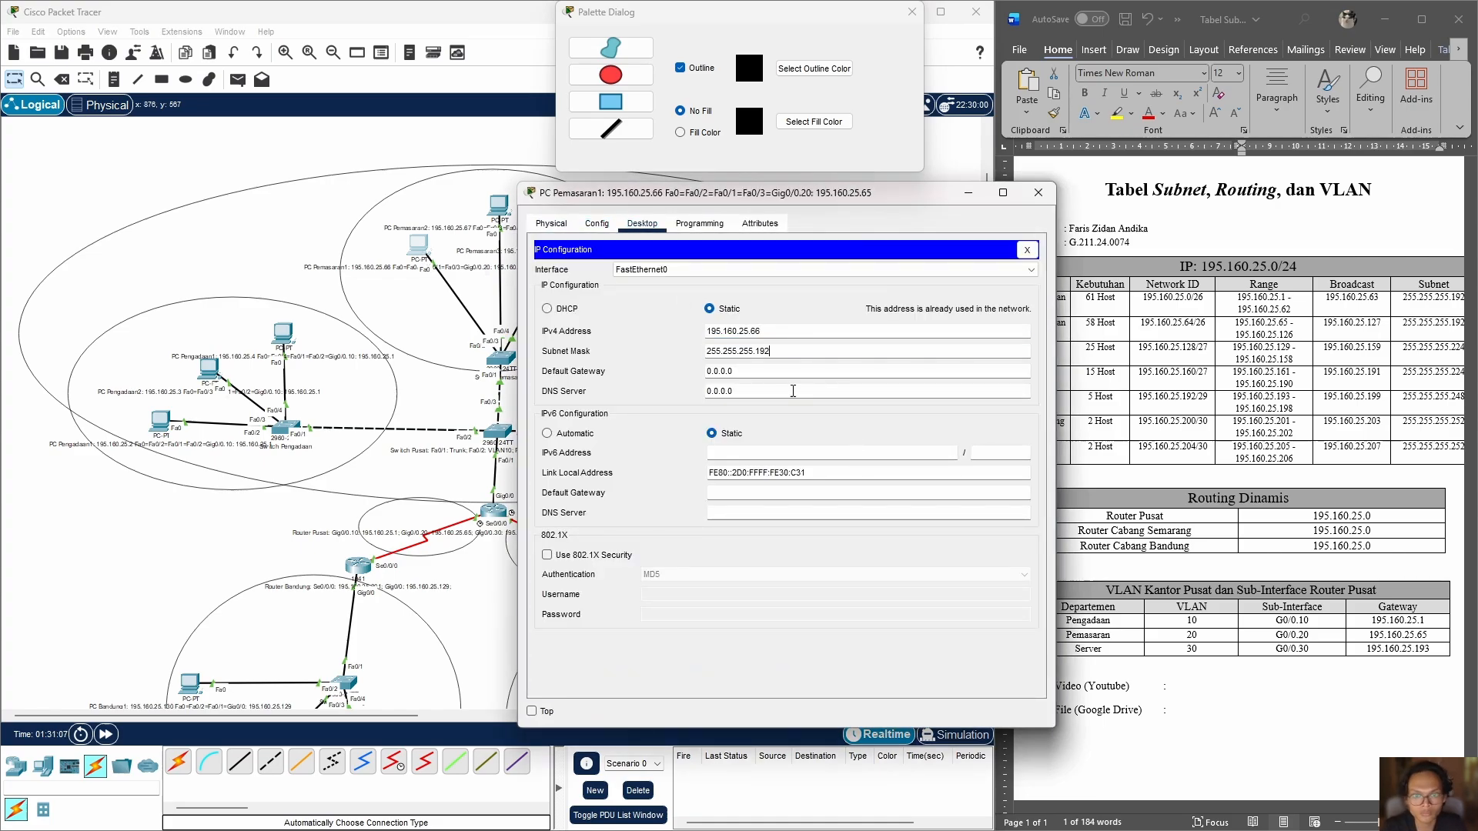
pyautogui.click(802, 371)
pyautogui.write('195.160.25.65')
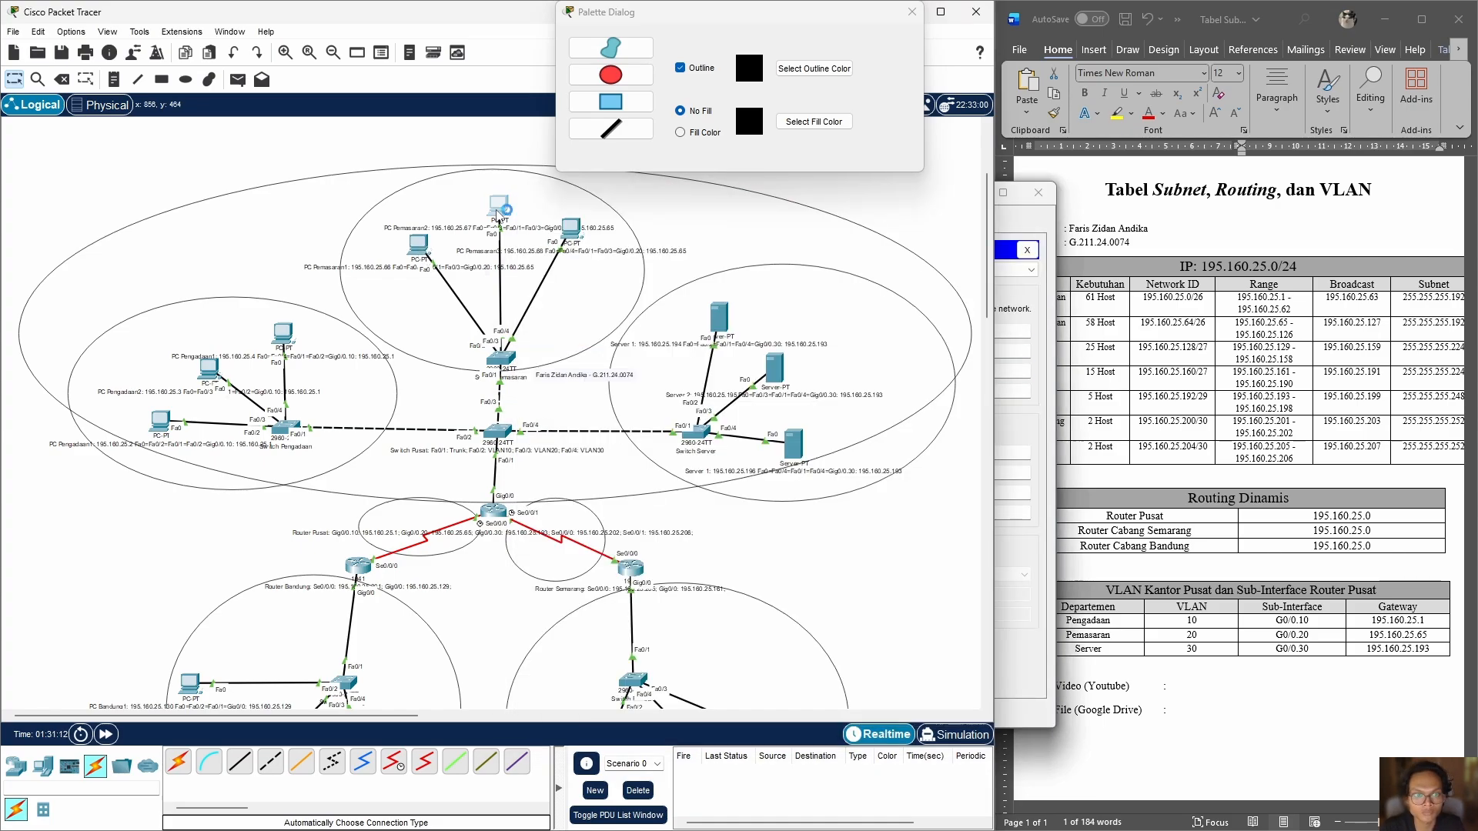
# Step: Assign PC Pemasaran2 the static IPv4 address 195.160.25.67 with subnet mask 255.255.255.192
pyautogui.click(499, 213)
pyautogui.click(642, 223)
pyautogui.click(588, 288)
pyautogui.click(800, 332)
pyautogui.write('195.160.25.67')
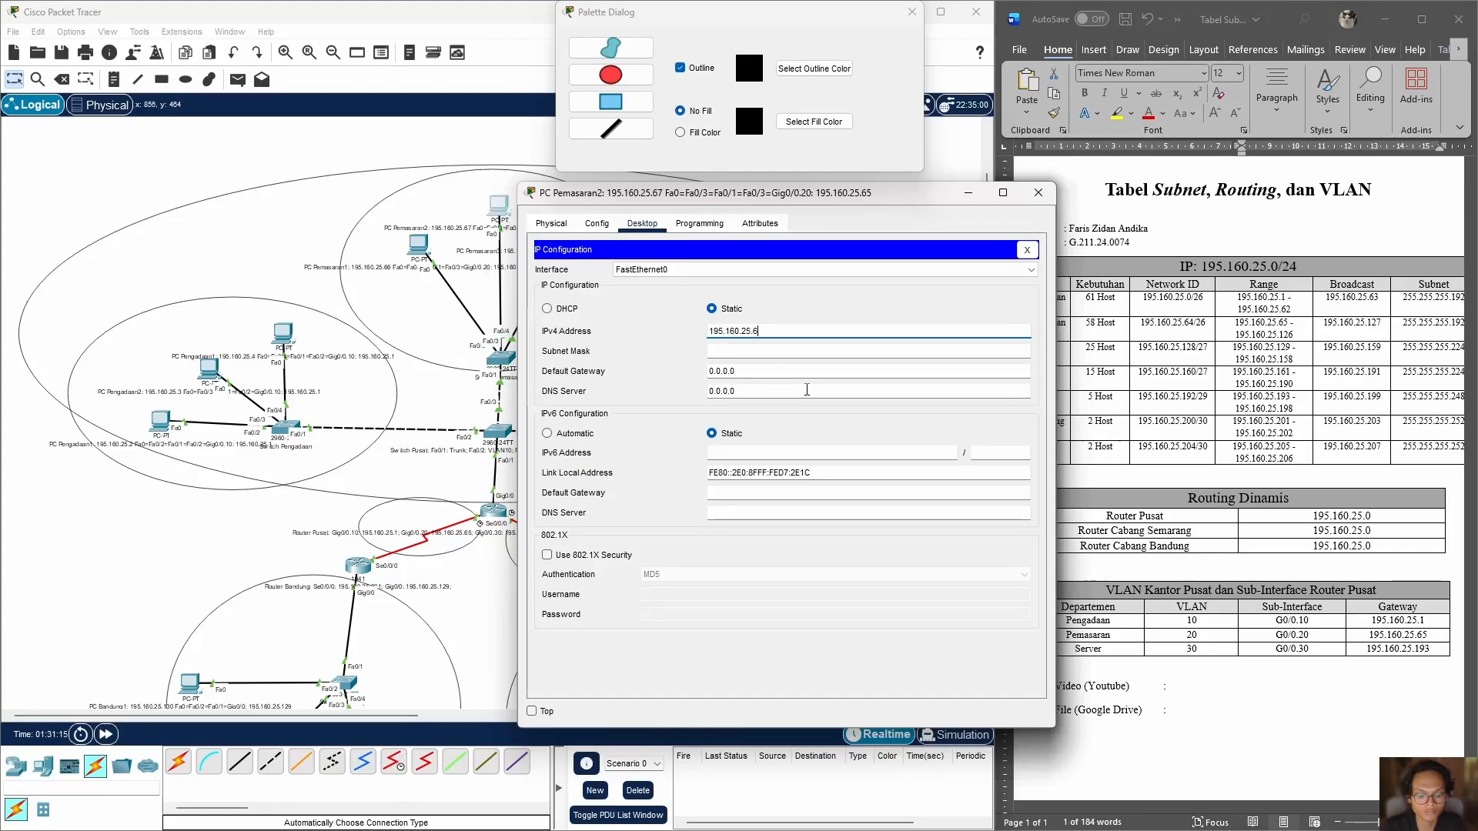
pyautogui.click(885, 353)
pyautogui.press('BackSpace')
pyautogui.write('192')
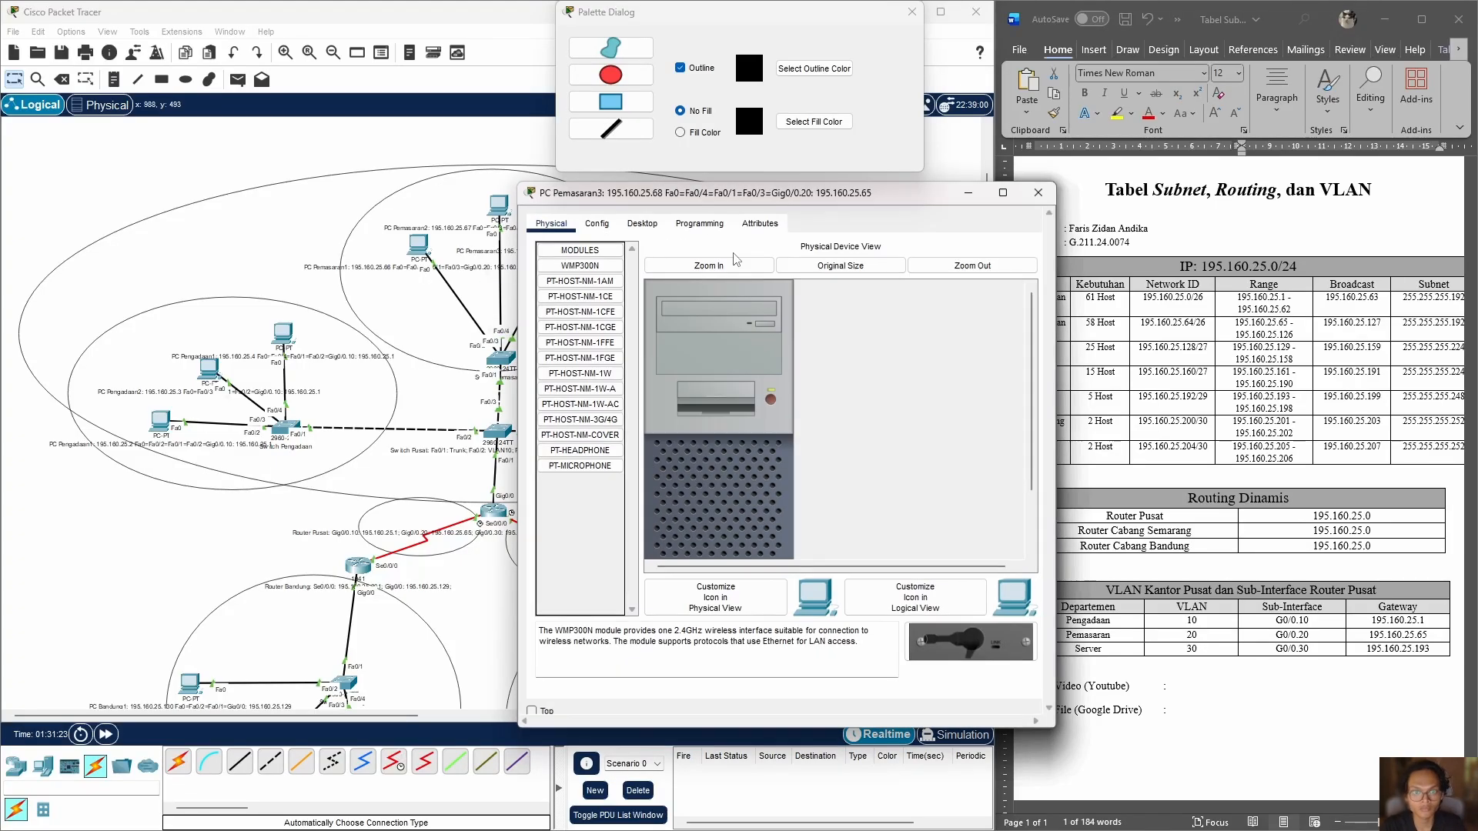
# Step: Give PC Pemasaran3 static IP 195.160.25.68, subnet mask 255.255.255.192 and default gateway 195.160.25.65
pyautogui.write('8')
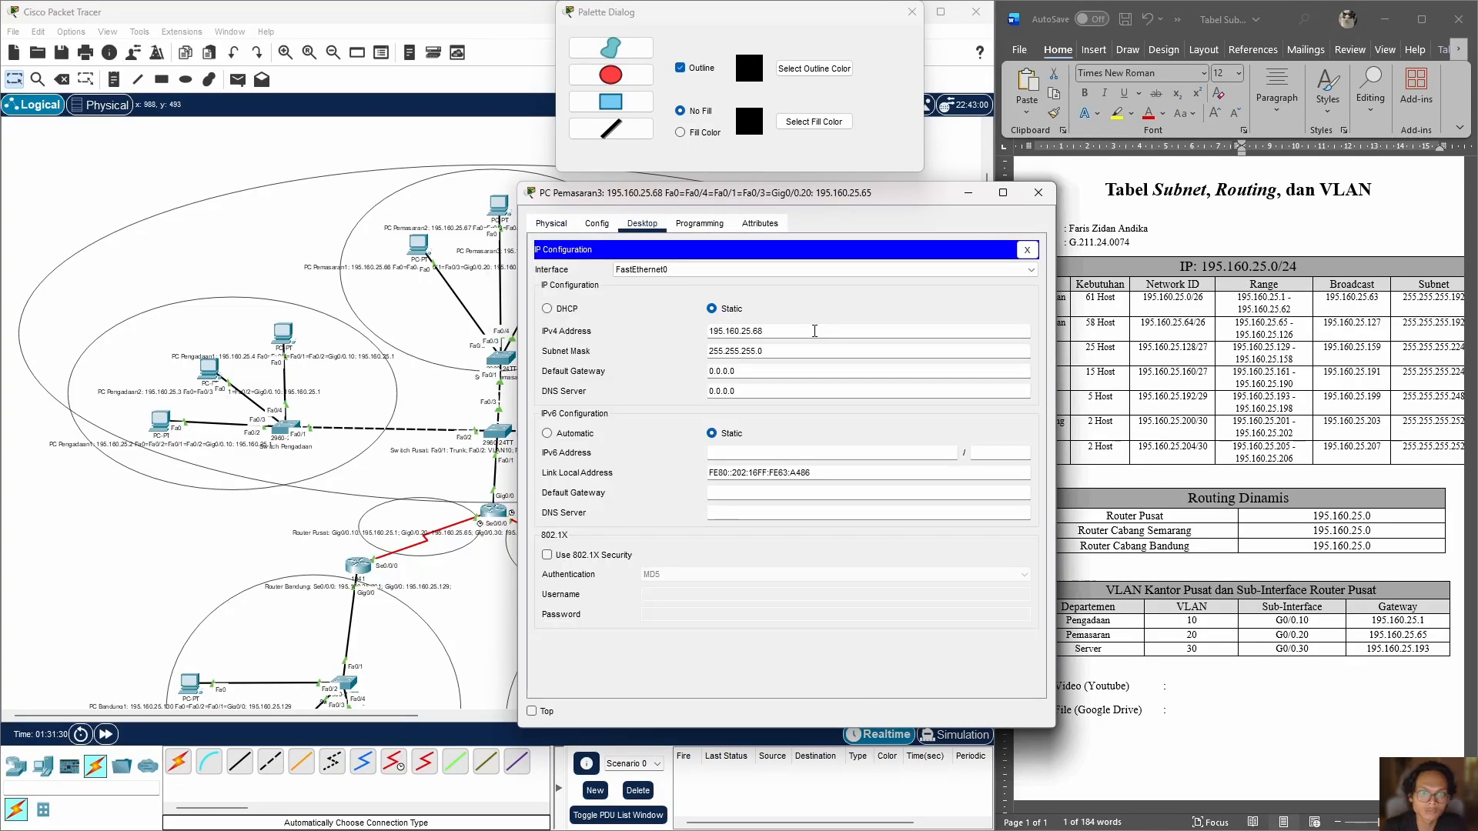
pyautogui.click(798, 371)
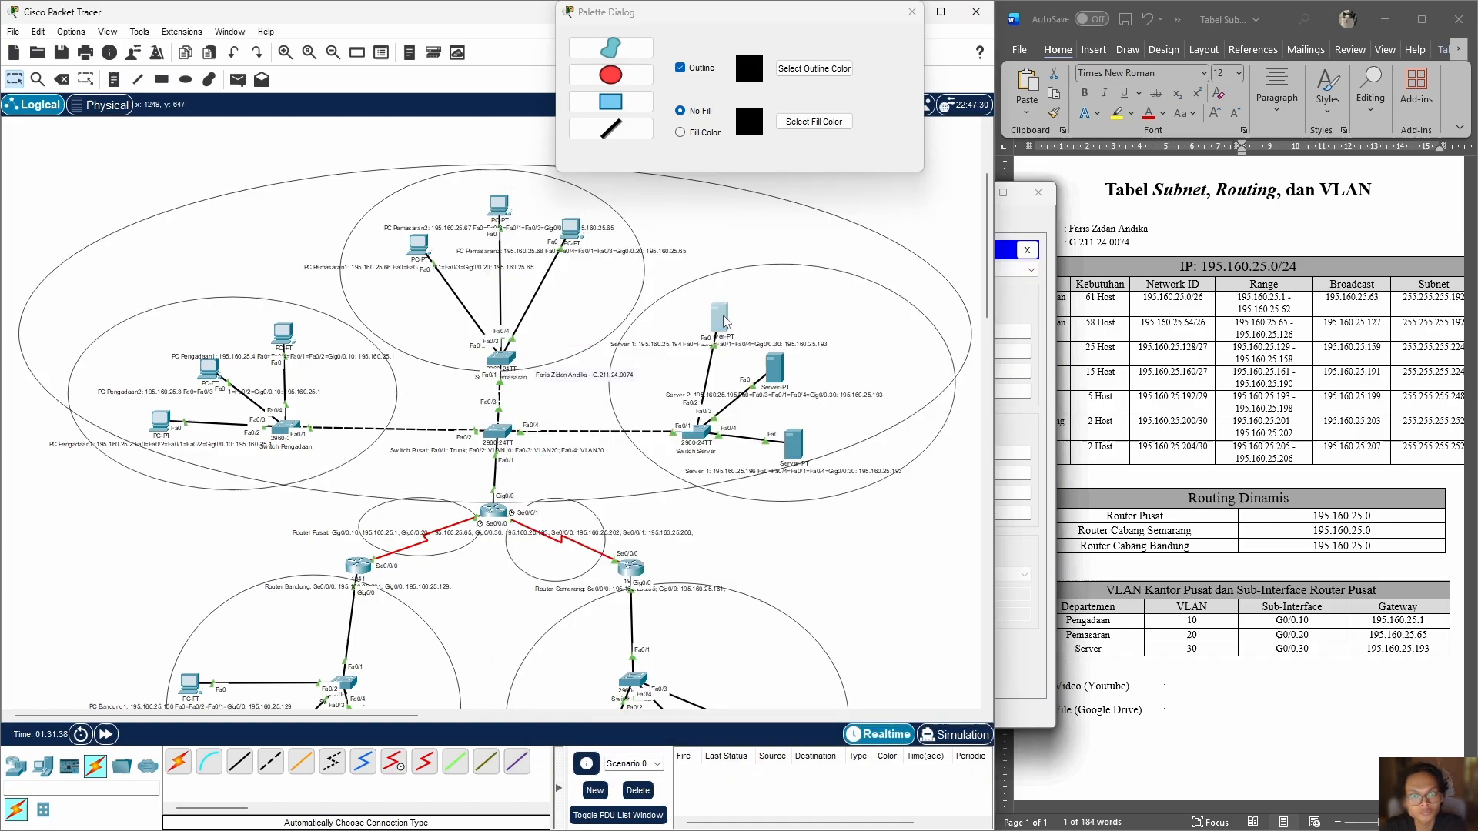
pyautogui.click(598, 224)
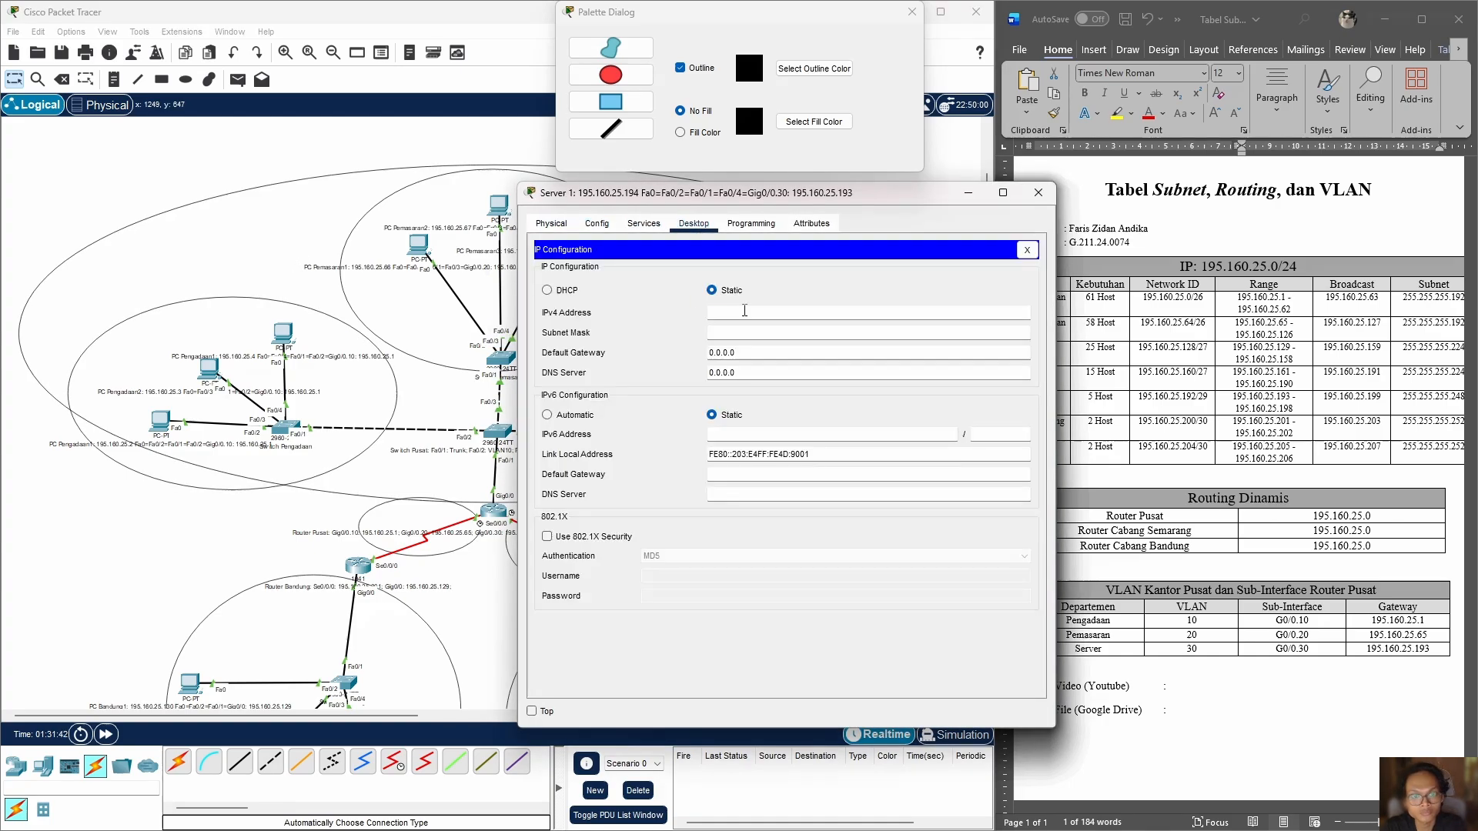
pyautogui.write('4')
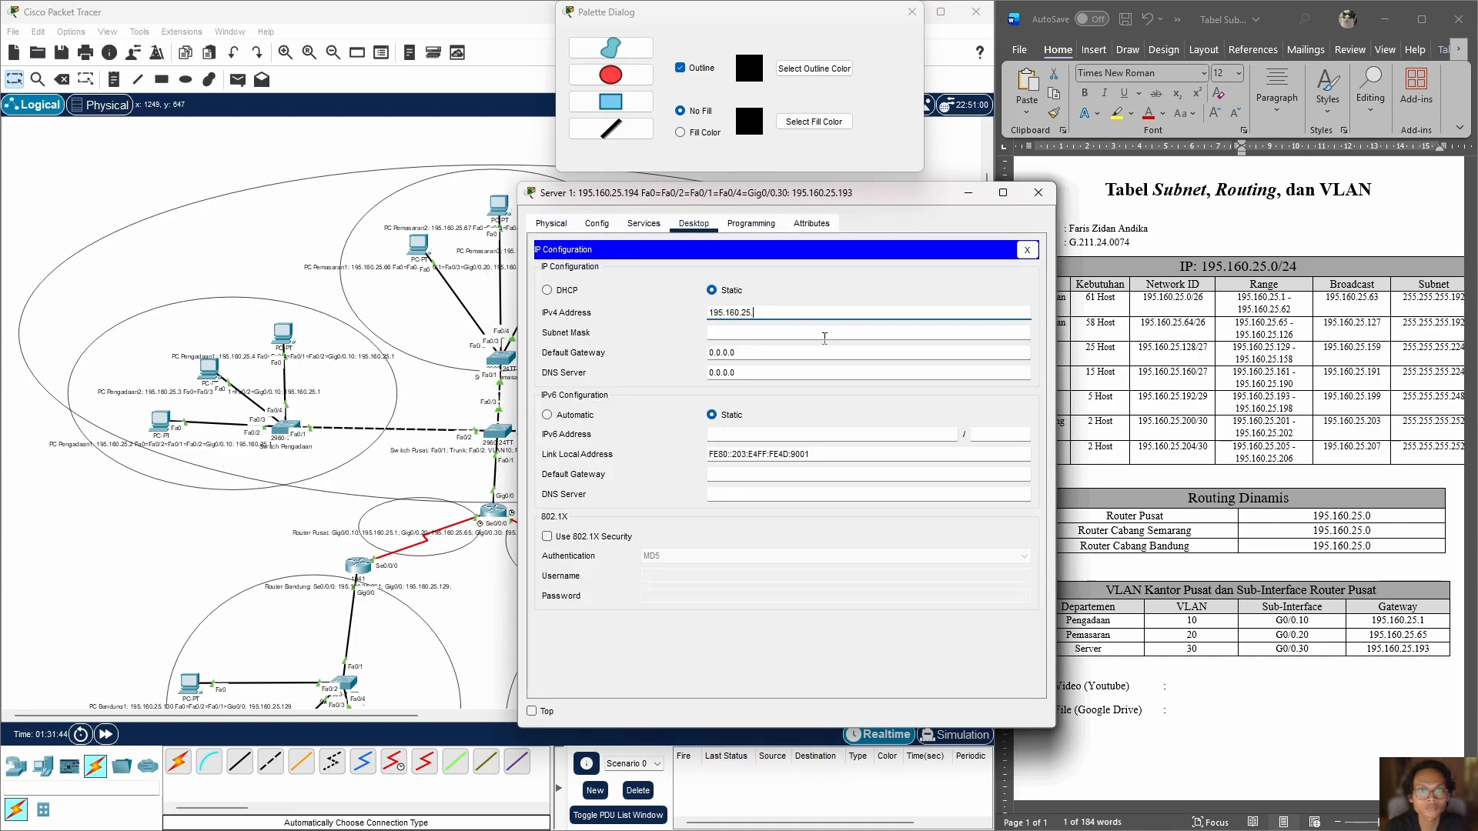
pyautogui.click(820, 332)
pyautogui.press('BackSpace')
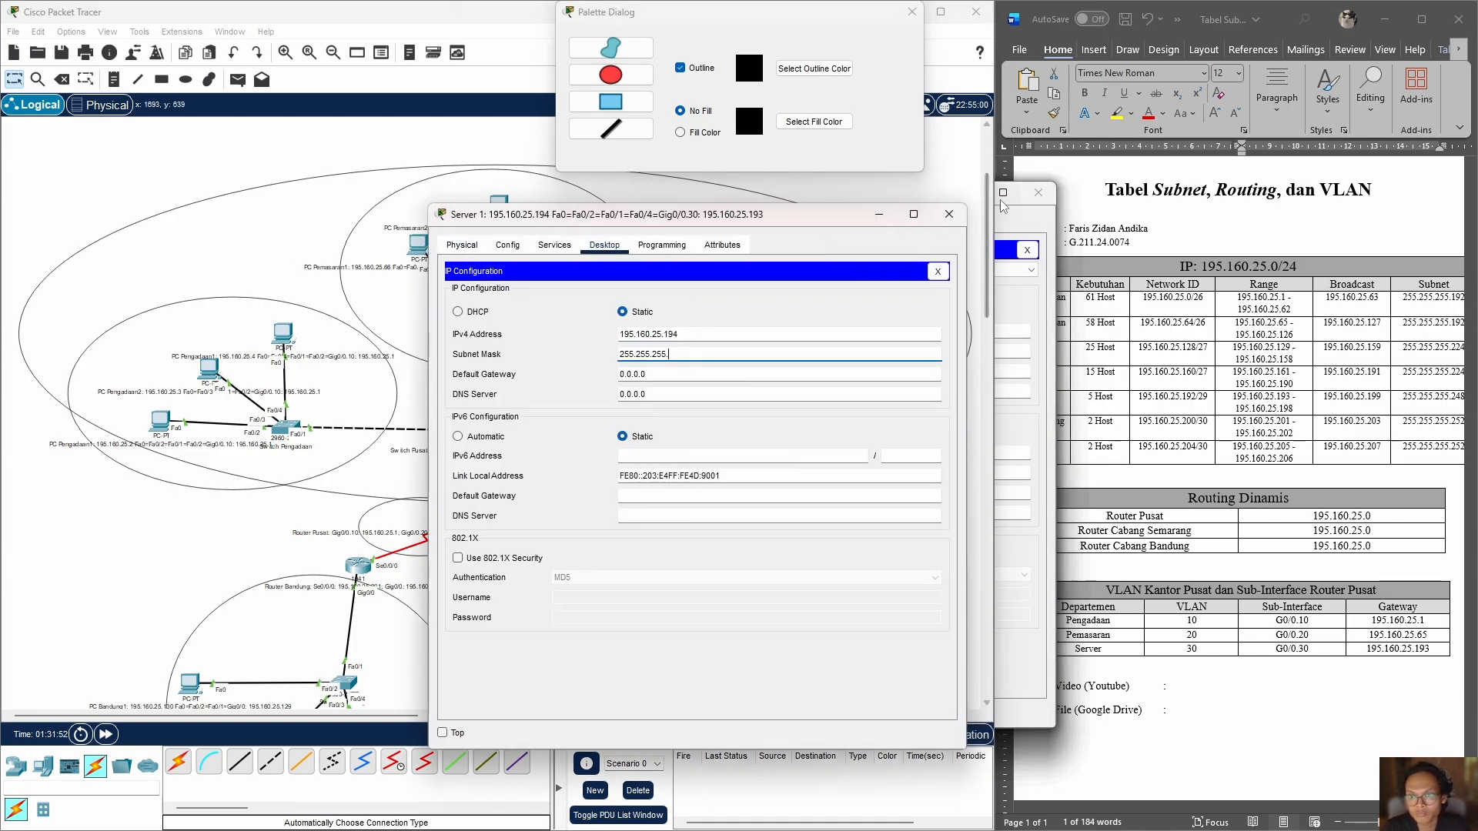
pyautogui.press('Return')
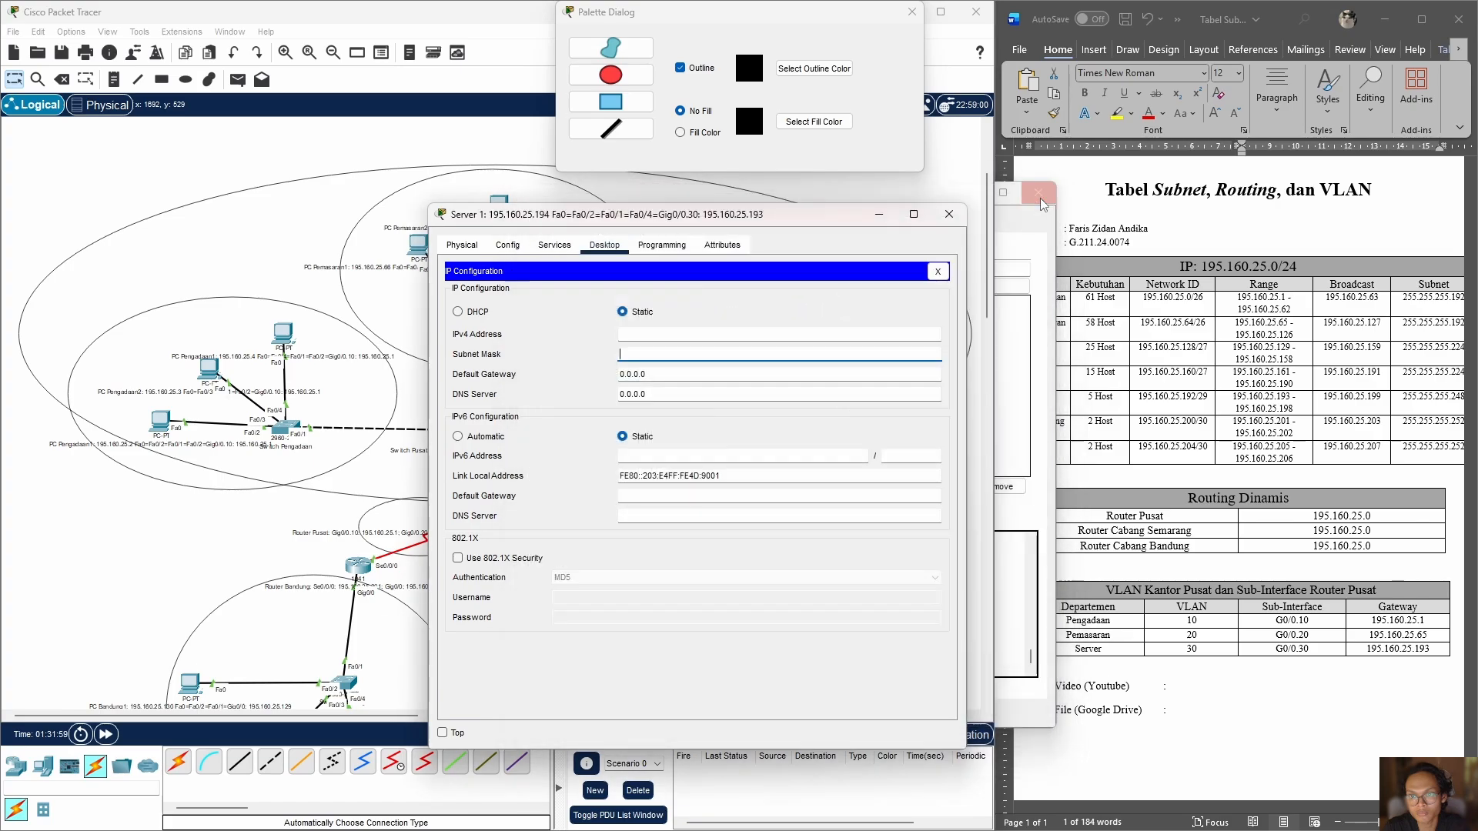
# Step: Configure the first server with static IP 195.160.25.194, subnet mask 255.255.255.248 and default gateway 195.160.25.193
pyautogui.click(697, 331)
pyautogui.write('195.160.25.194')
pyautogui.press('Return')
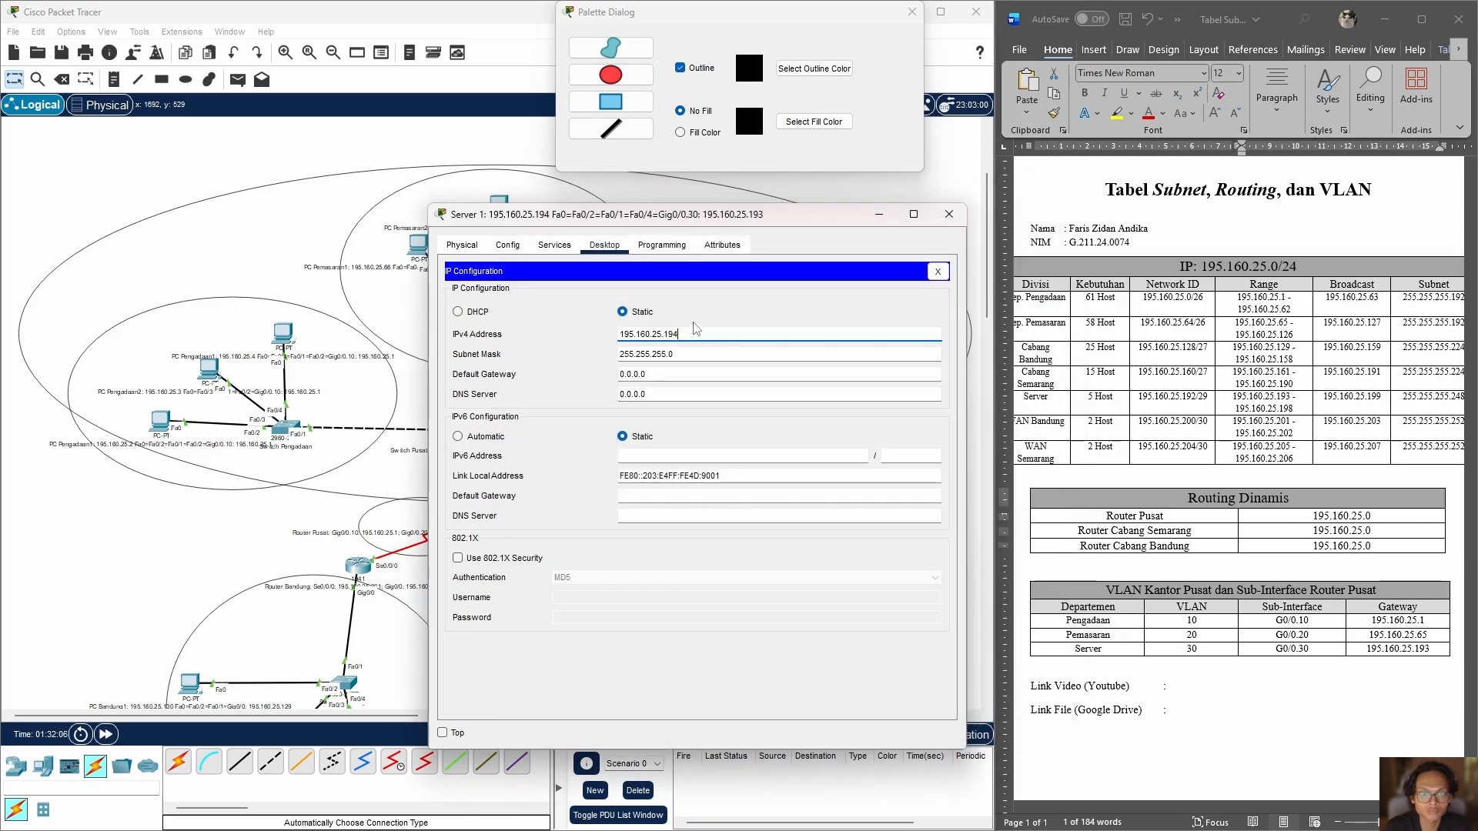
pyautogui.click(688, 354)
pyautogui.press('BackSpace')
pyautogui.write('248')
pyautogui.press('Tab')
pyautogui.write('195.160.25.193')
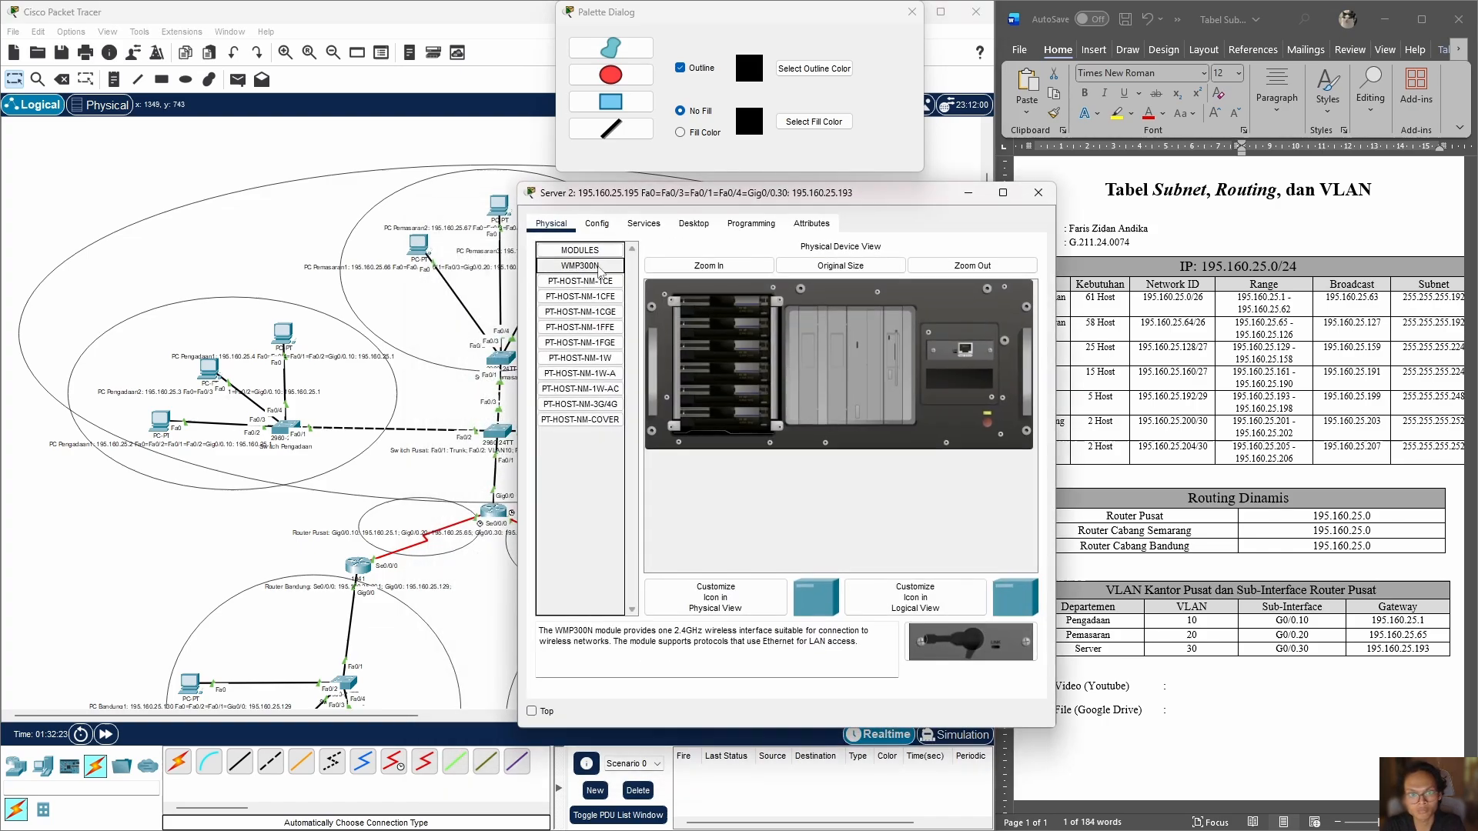
# Step: Assign Server 2 the static IPv4 address 195.160.25.195 with subnet mask 255.255.255.248
pyautogui.click(643, 223)
pyautogui.click(695, 224)
pyautogui.click(577, 288)
pyautogui.click(779, 314)
pyautogui.write('195.160.25.195')
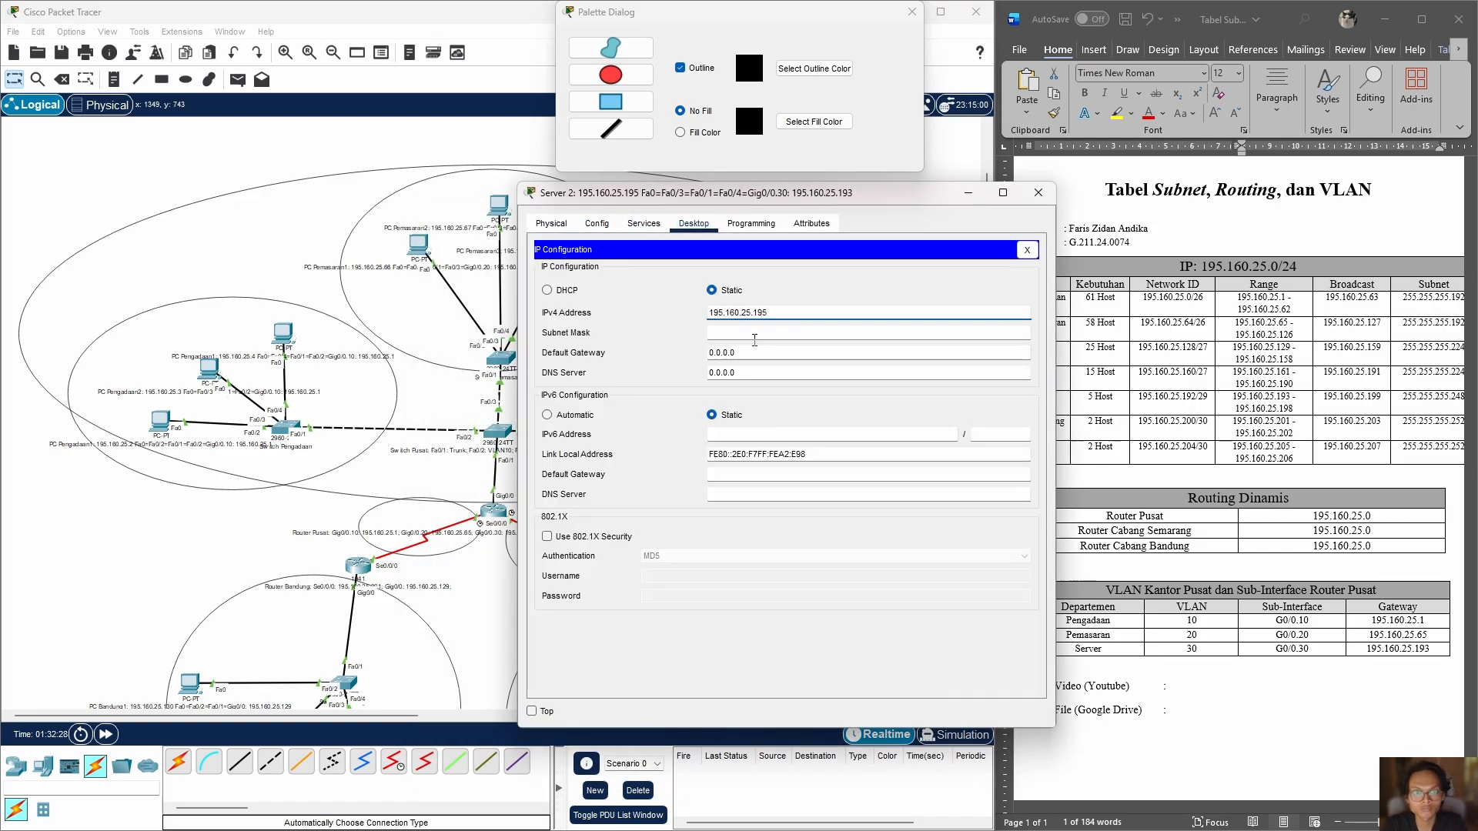
pyautogui.click(755, 336)
pyautogui.press('BackSpace')
pyautogui.write('248')
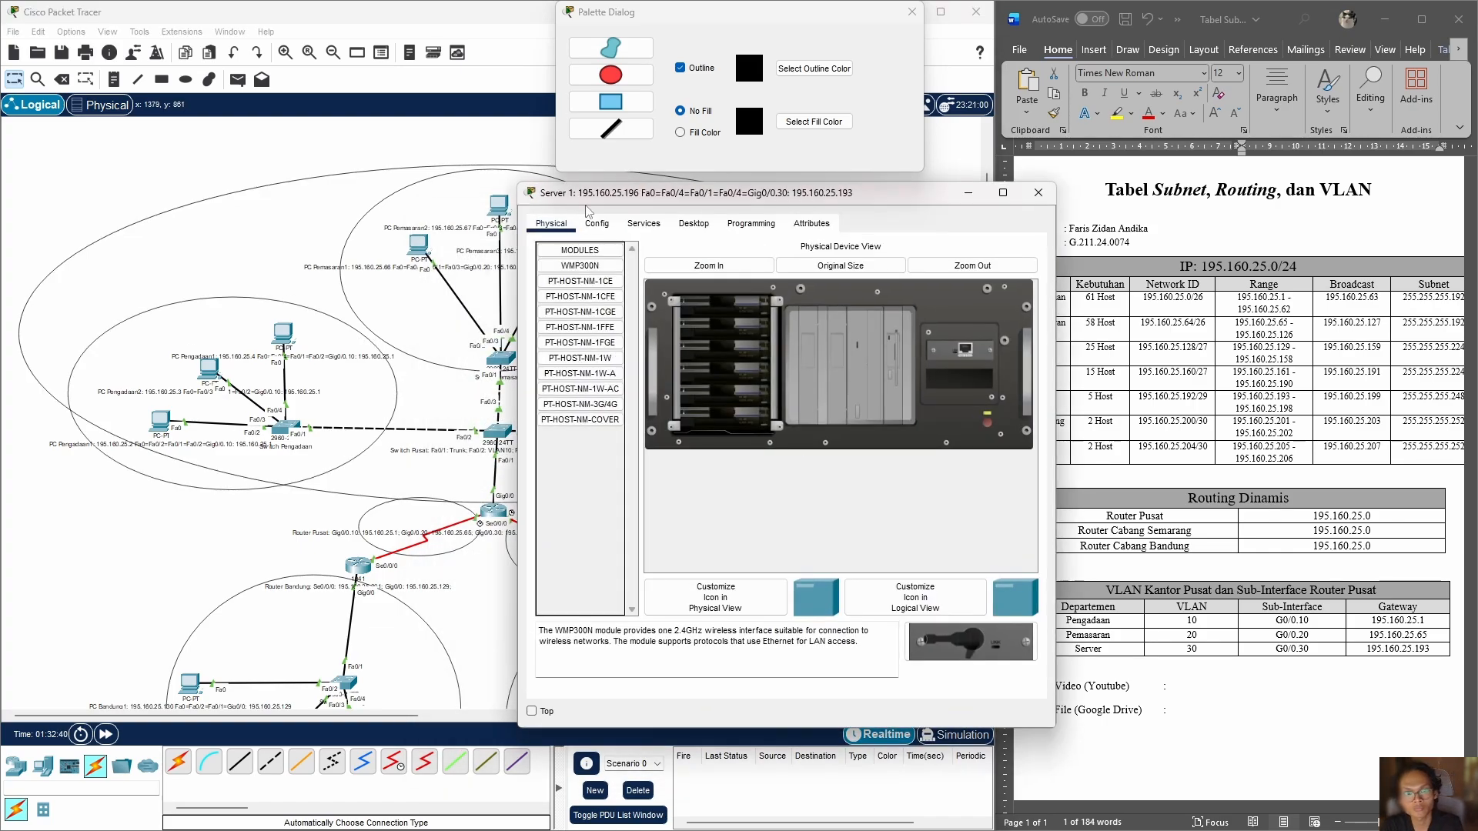
# Step: Configure the third server with static IP 195.160.25.196, subnet mask 255.255.255.248 and default gateway 195.160.25.193
pyautogui.click(693, 223)
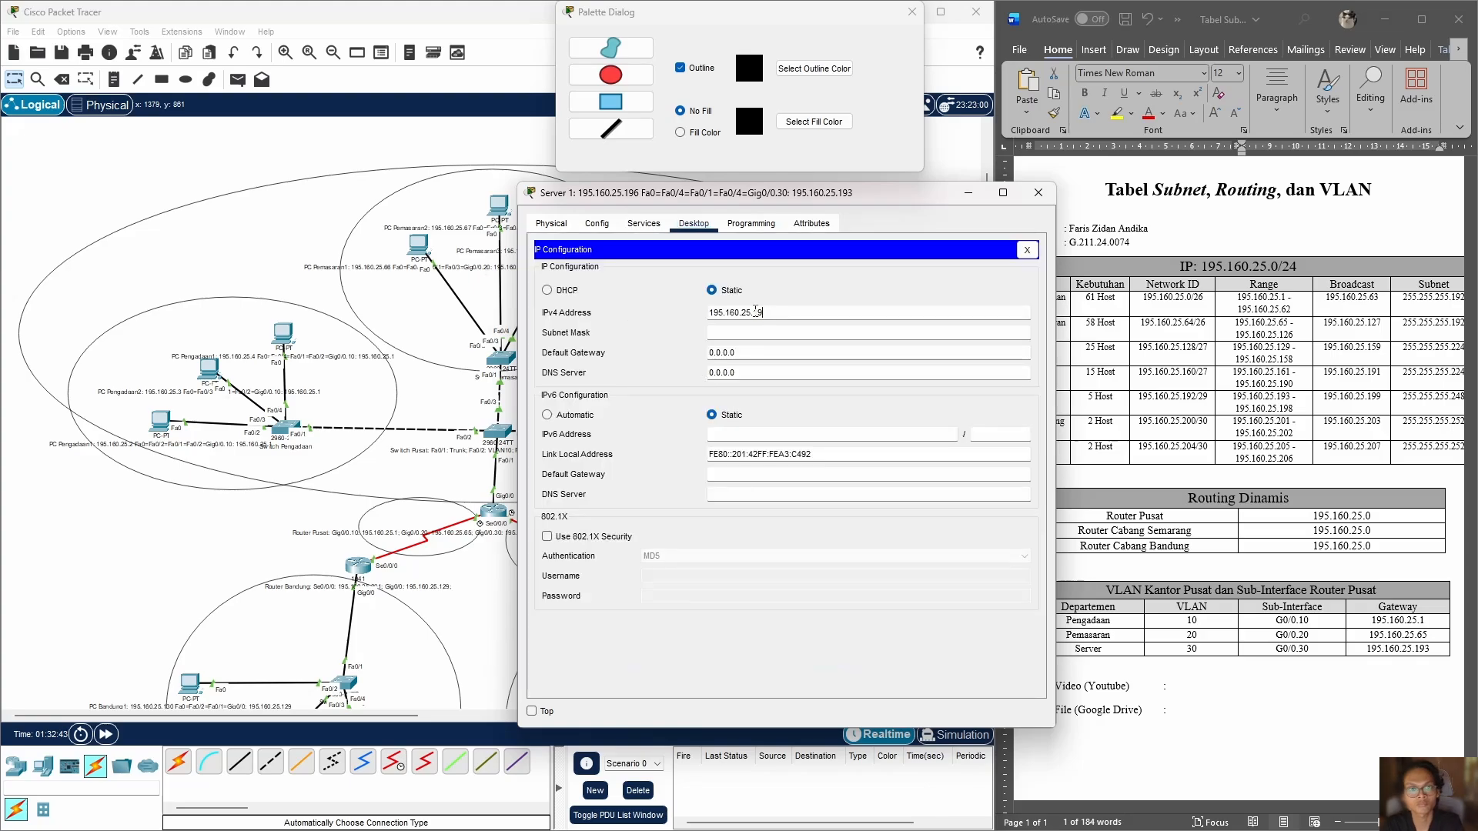
pyautogui.write('6')
pyautogui.click(778, 335)
pyautogui.press('BackSpace')
pyautogui.write('248')
pyautogui.moveTo(745, 353); pyautogui.dragTo(638, 358)
pyautogui.write('195.160.25.193')
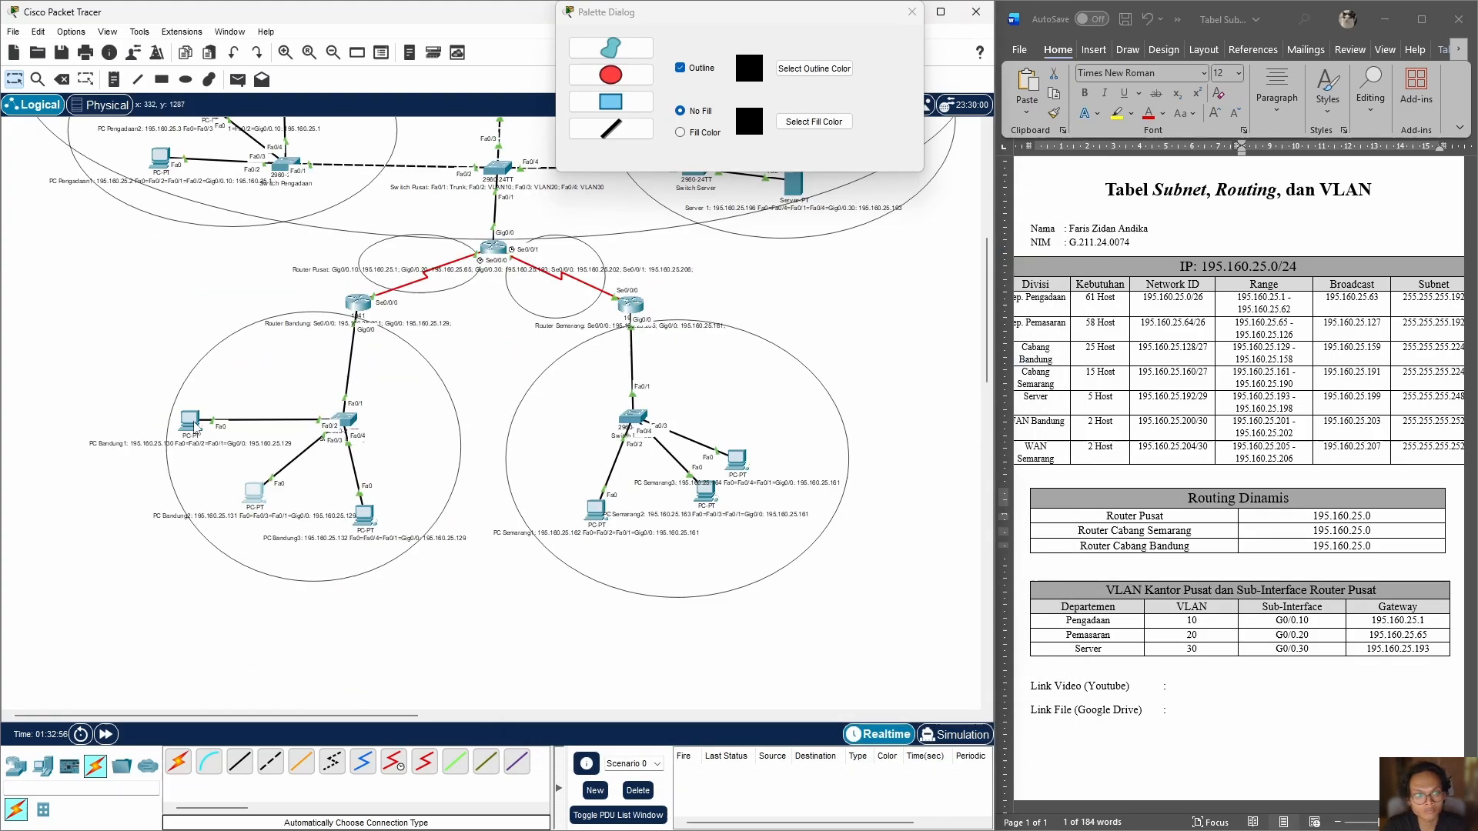
# Step: Assign PC Bandung1 the static IPv4 address 195.160.25.130 with subnet mask 255.255.255.224
pyautogui.click(189, 420)
pyautogui.click(642, 223)
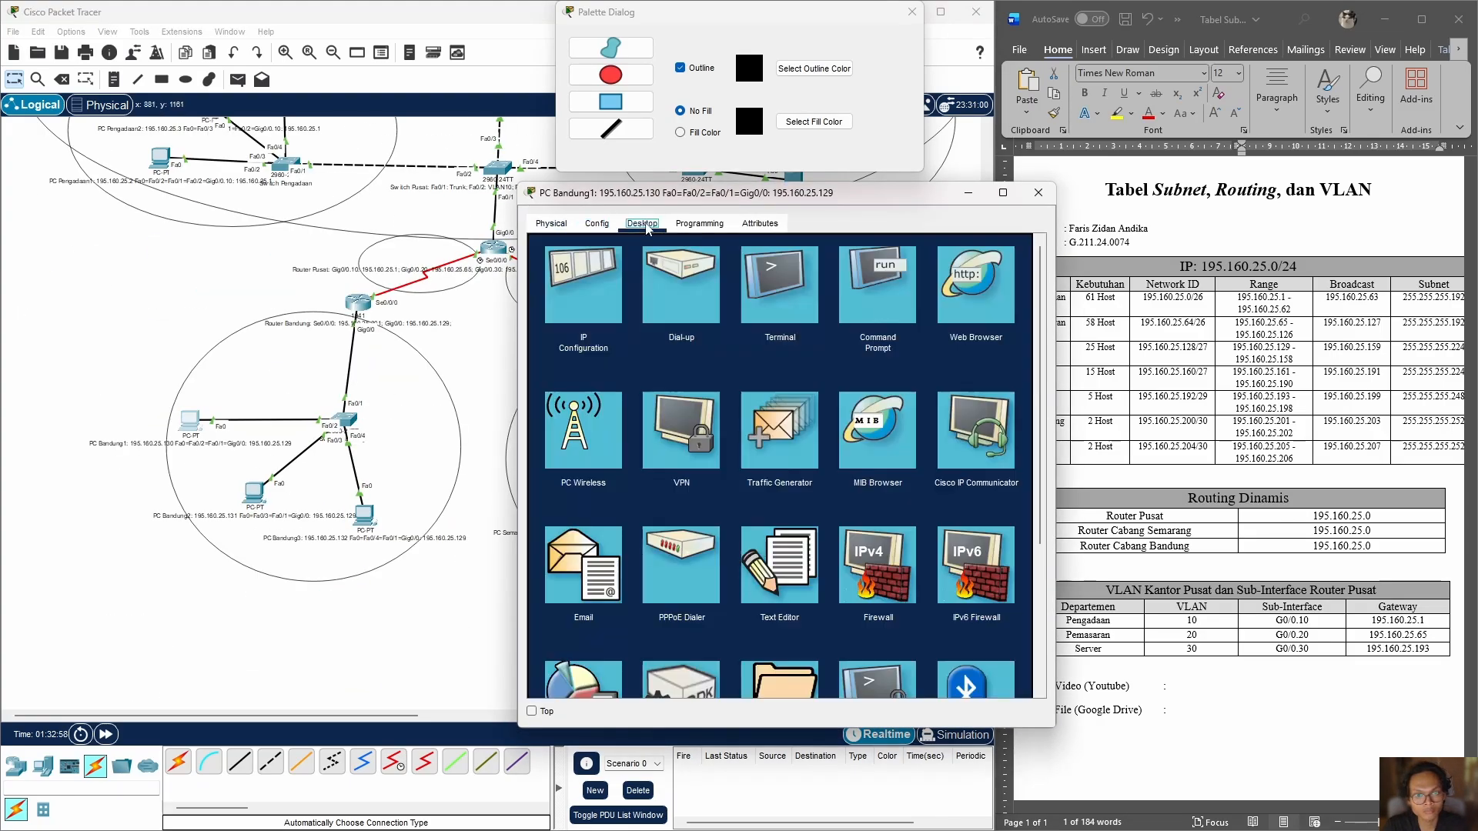
pyautogui.click(582, 285)
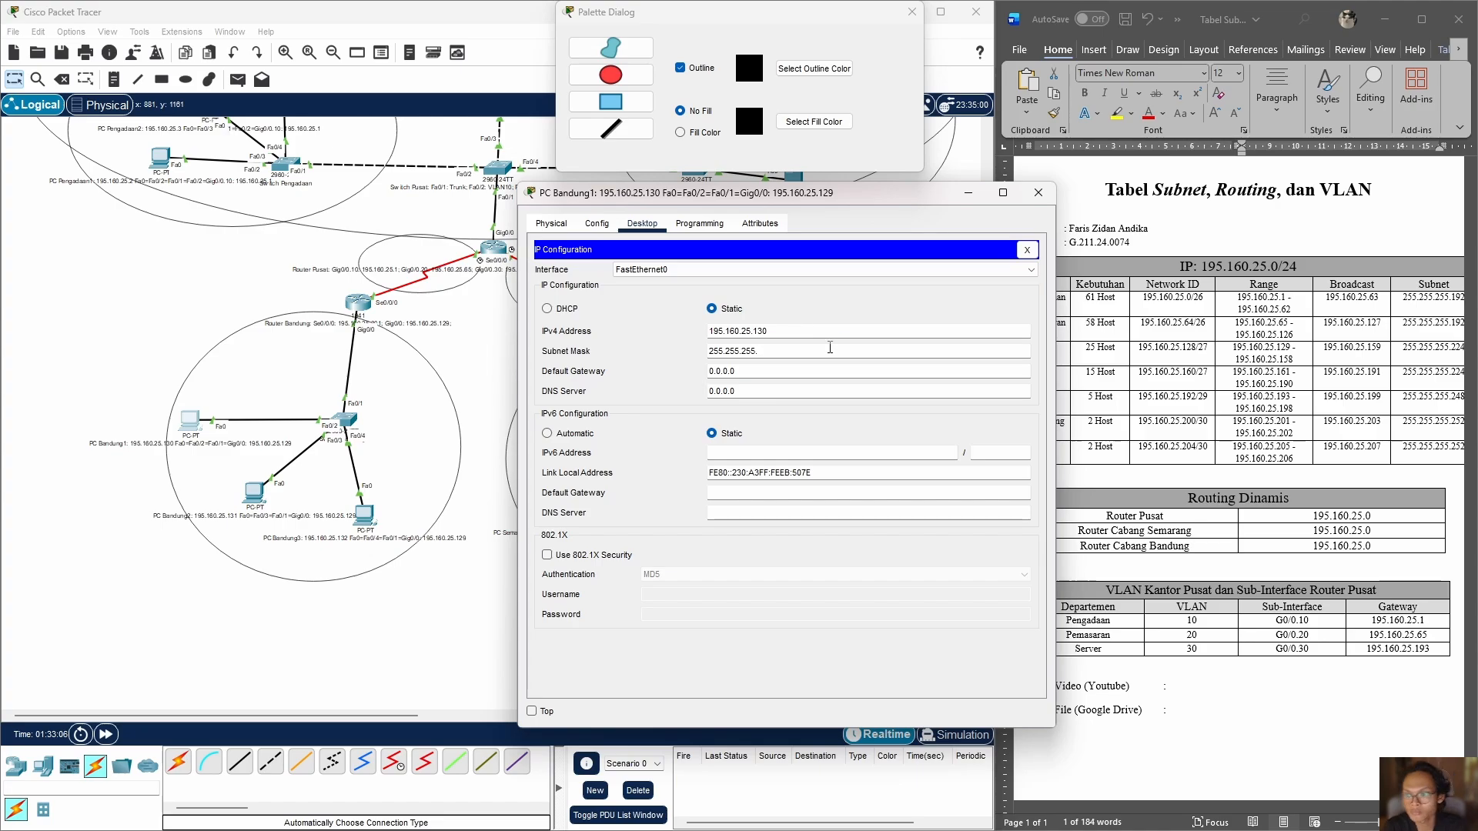
pyautogui.write('224')
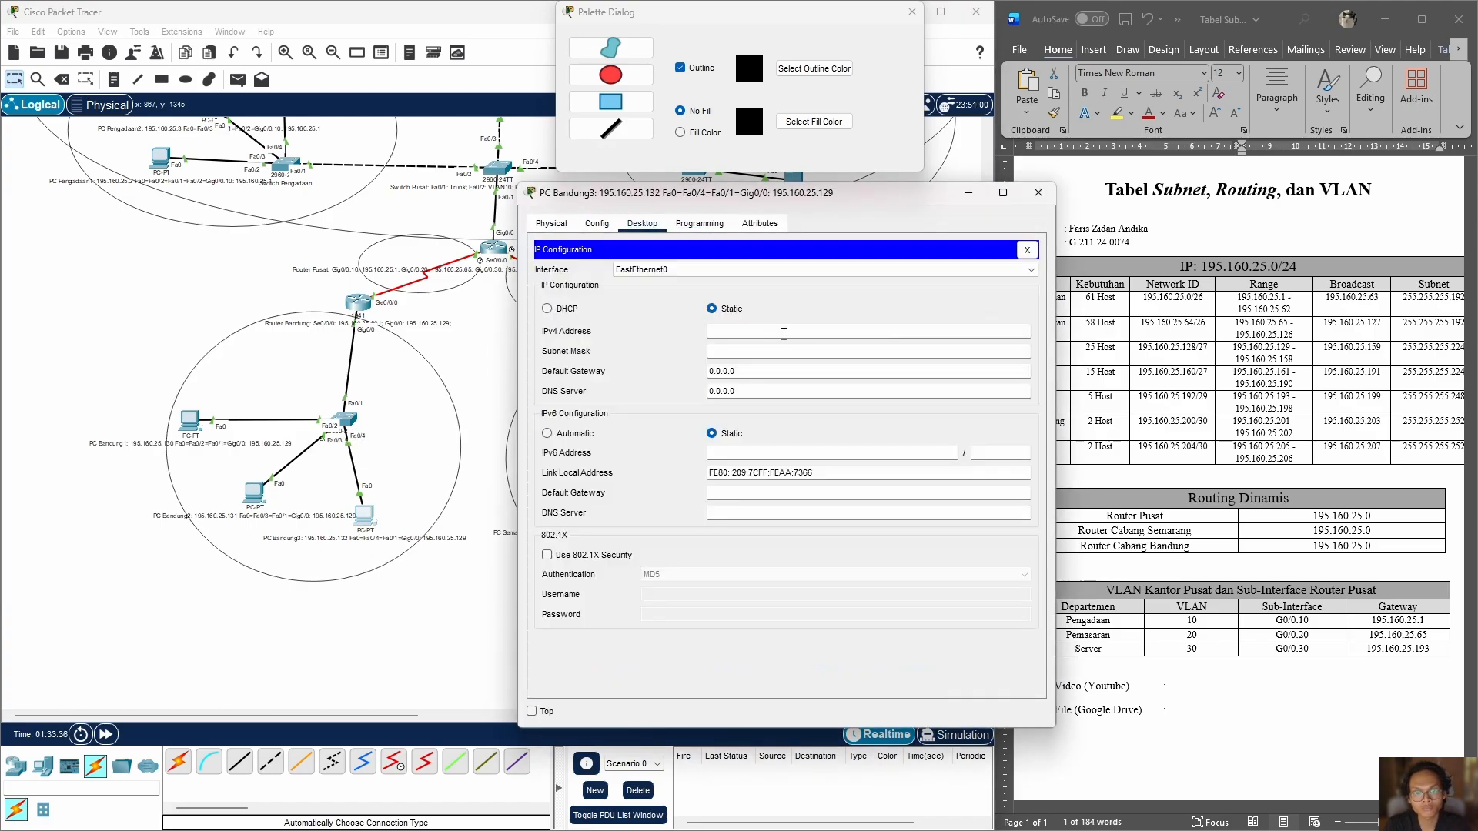
# Step: Configure PC Bandung3 with static IP 195.160.25.132, subnet mask 255.255.255.224 and default gateway 195.160.25.129
pyautogui.write('195.160.25.1')
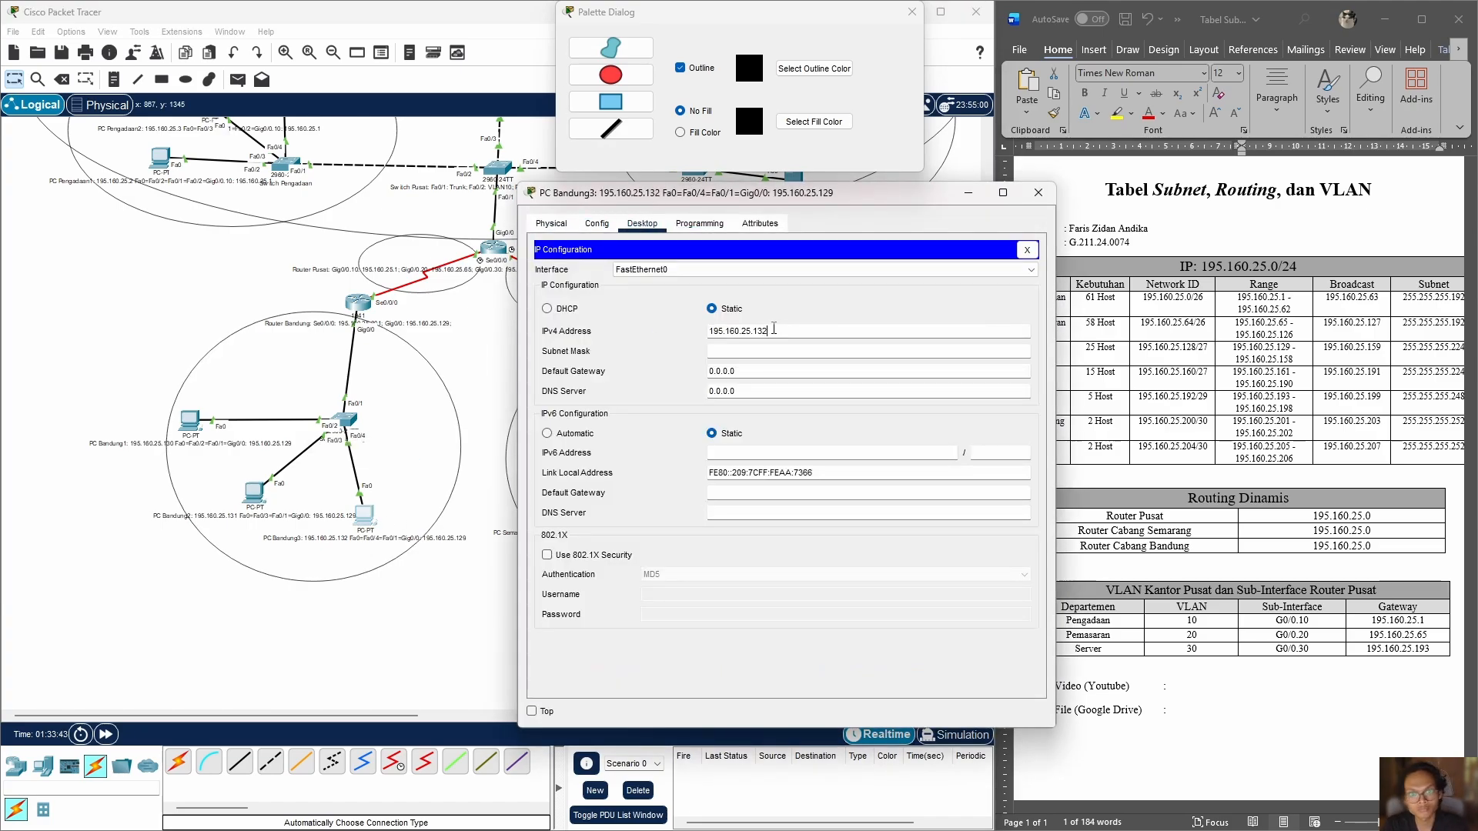
pyautogui.write('32')
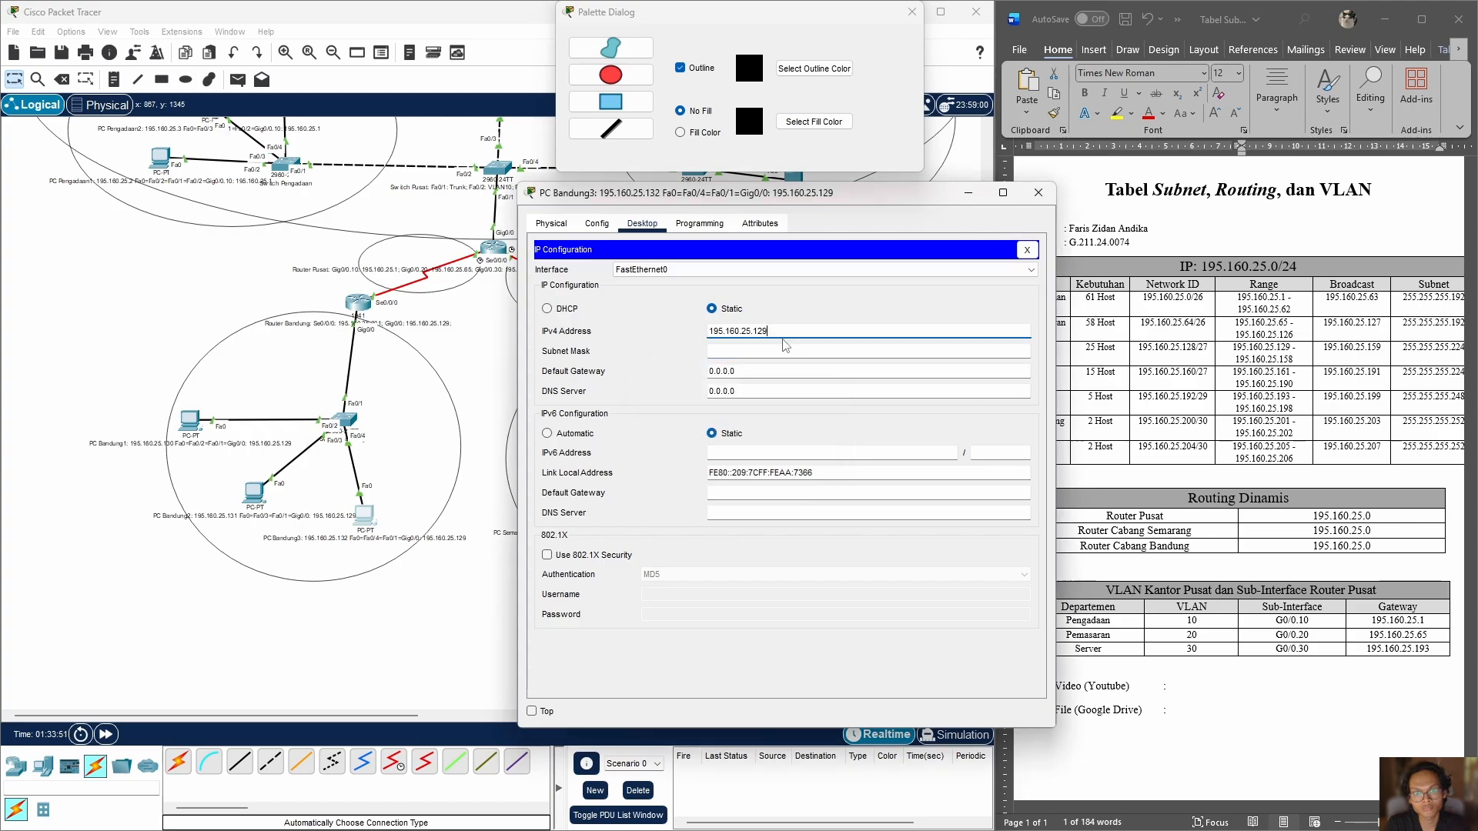
pyautogui.press('BackSpace')
pyautogui.press('BackSpace')
pyautogui.write('32')
pyautogui.click(780, 351)
pyautogui.press('BackSpace')
pyautogui.write('224')
pyautogui.moveTo(748, 373); pyautogui.dragTo(589, 370)
pyautogui.write('195.160.25.129')
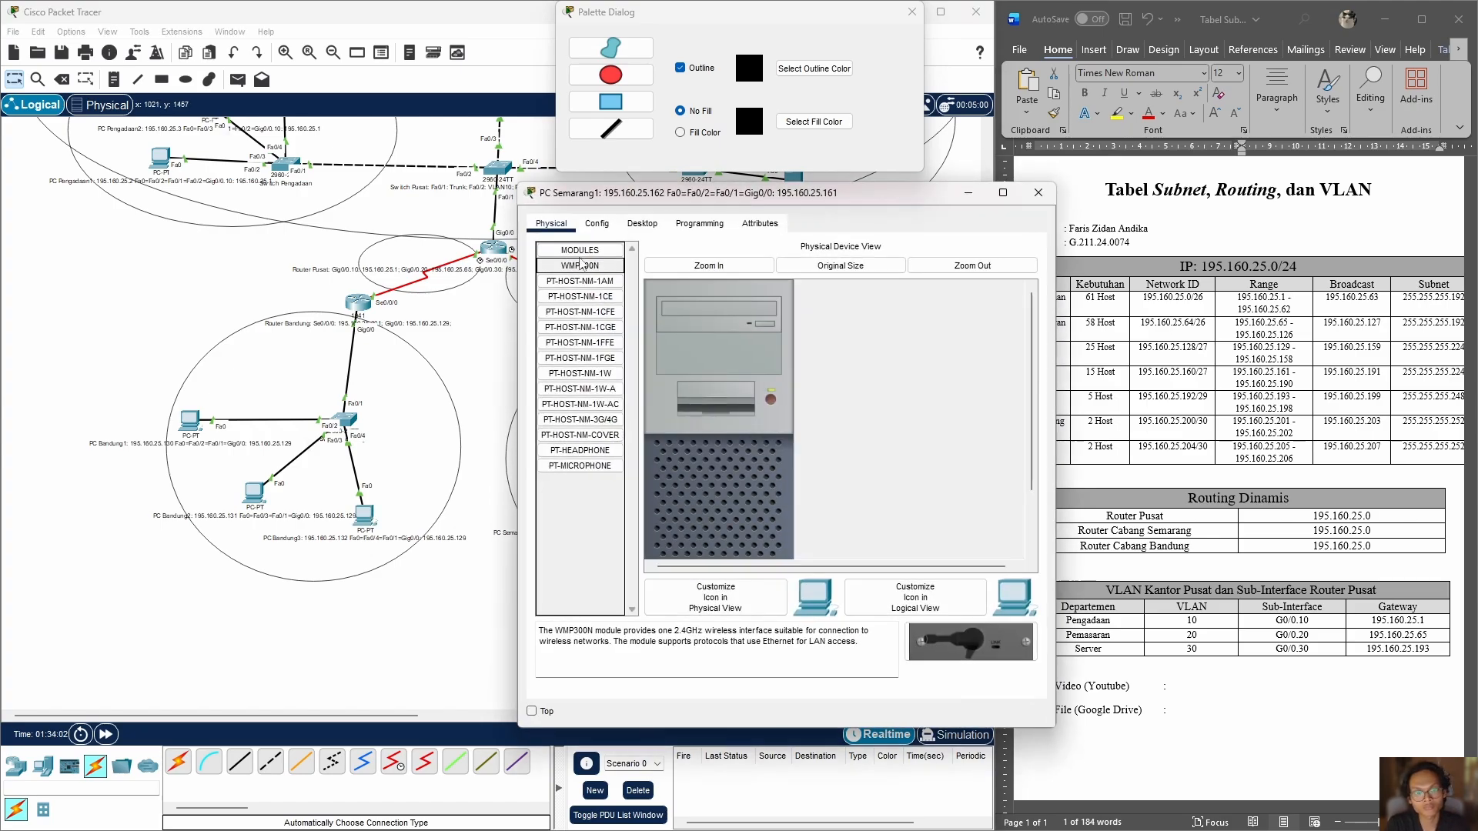
# Step: Configure PC Semarang1 with static IP 195.160.25.162, subnet mask 255.255.255.224 and default gateway 195.160.25.161
pyautogui.click(642, 224)
pyautogui.click(582, 288)
pyautogui.write('195.160.25.12')
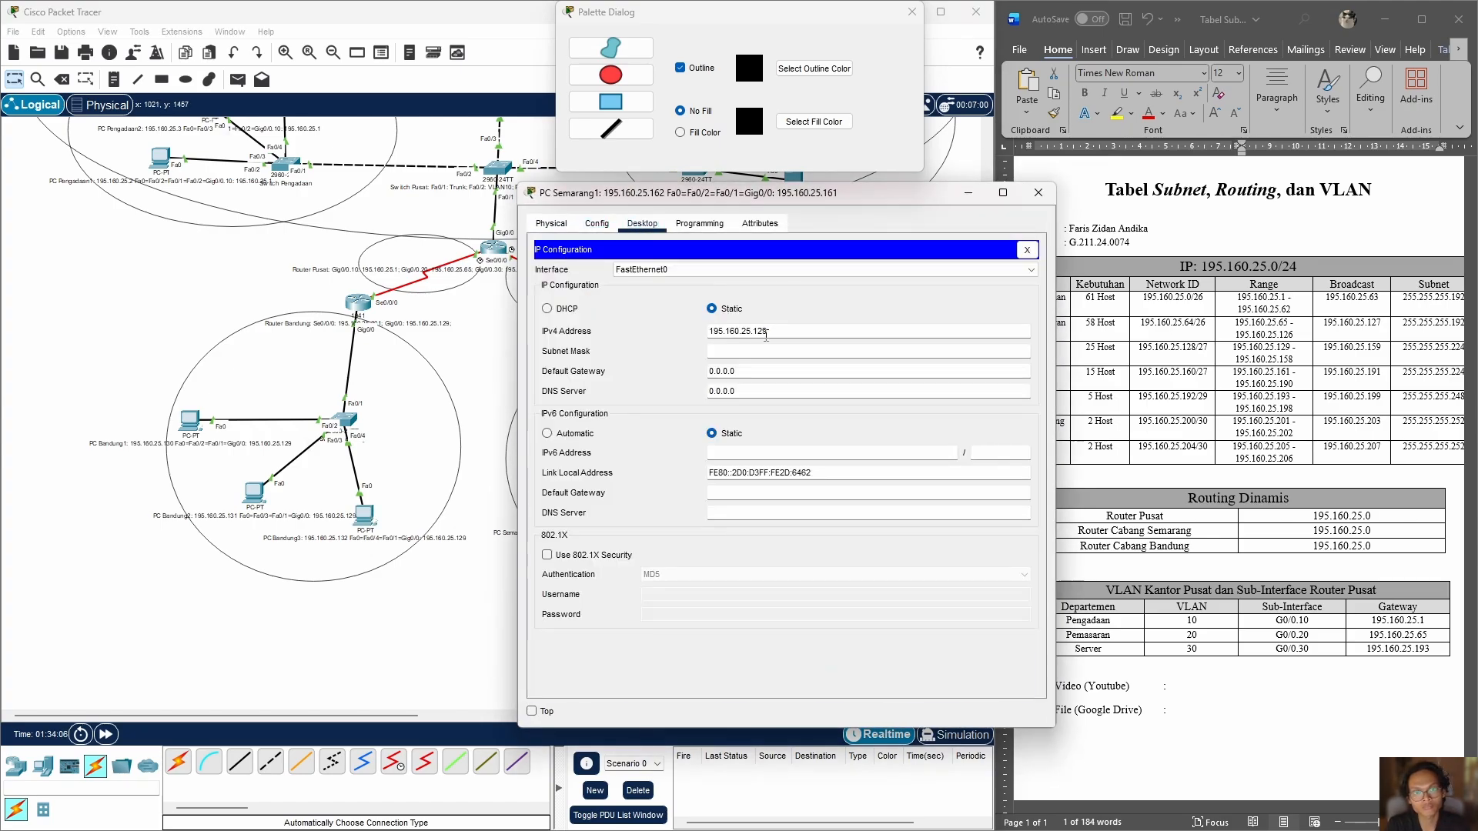
pyautogui.click(777, 349)
pyautogui.press('BackSpace')
pyautogui.write('224')
pyautogui.moveTo(740, 370); pyautogui.dragTo(653, 375)
pyautogui.write('195.160.25.161')
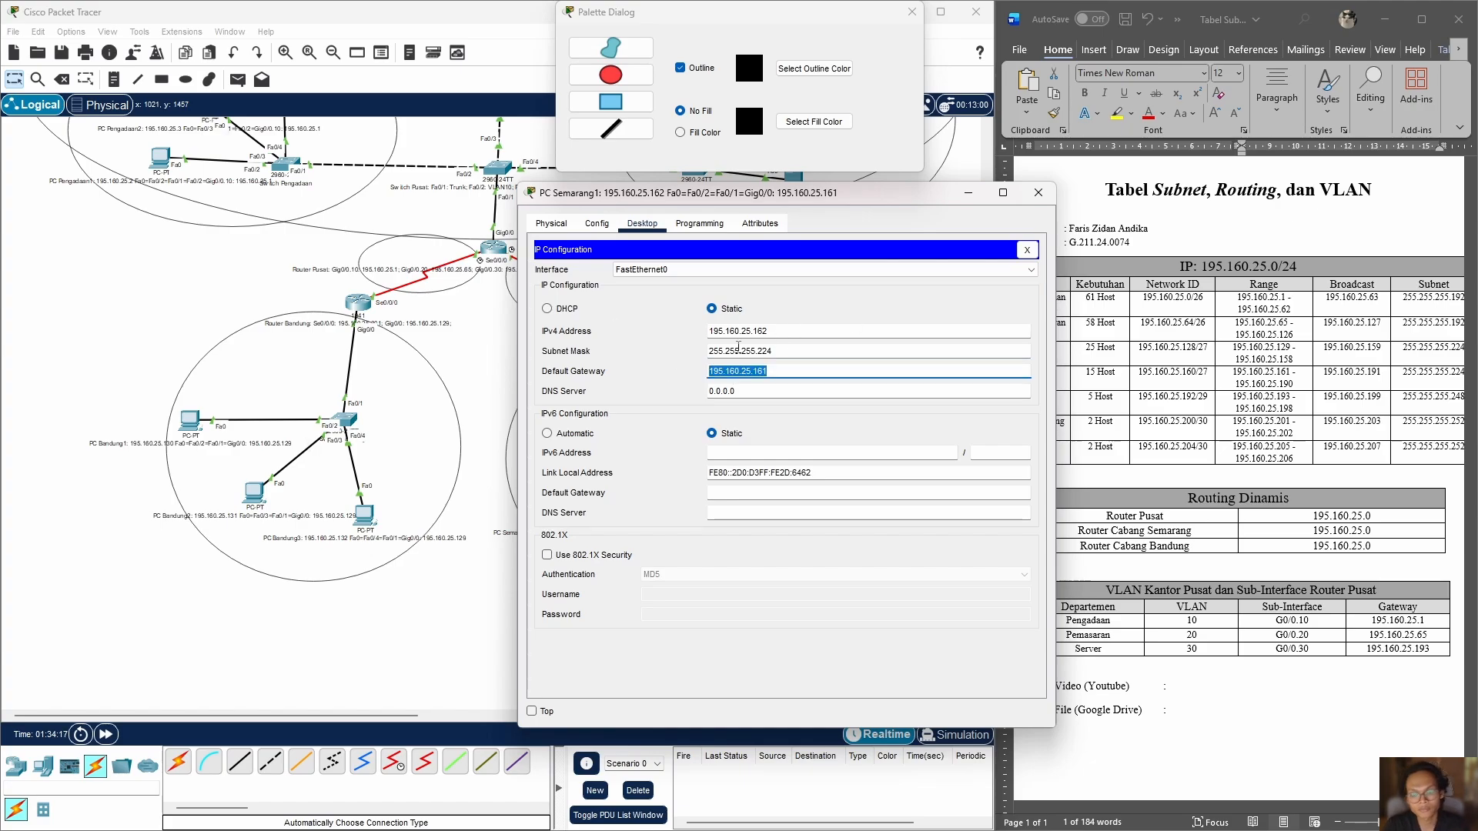
pyautogui.click(1038, 193)
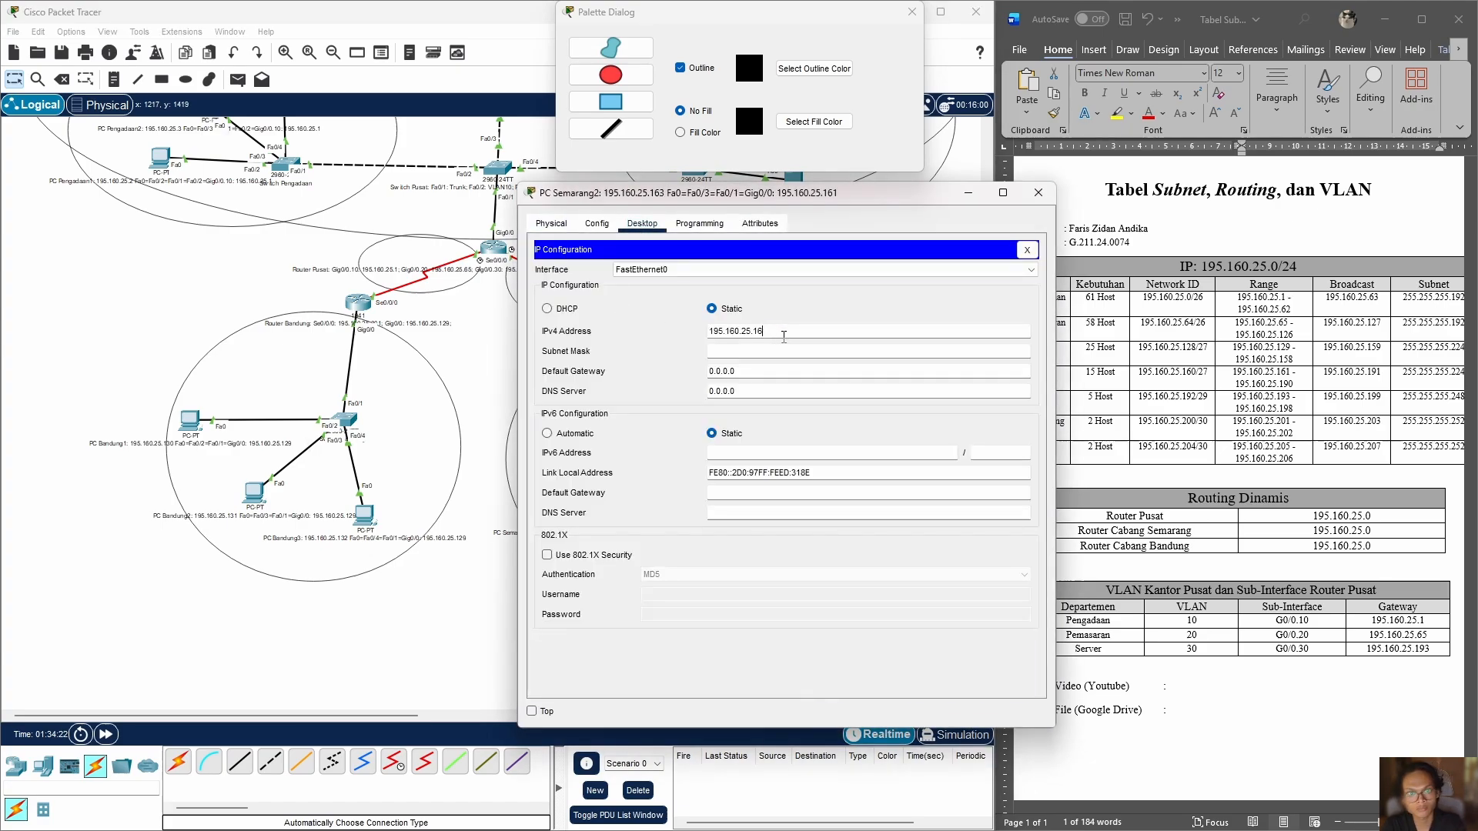
# Step: Assign PC Semarang2 the static IPv4 address 195.160.25.163 and default gateway 195.160.25.161
pyautogui.write('3')
pyautogui.moveTo(740, 371); pyautogui.dragTo(699, 373)
pyautogui.write('195.160.25.161')
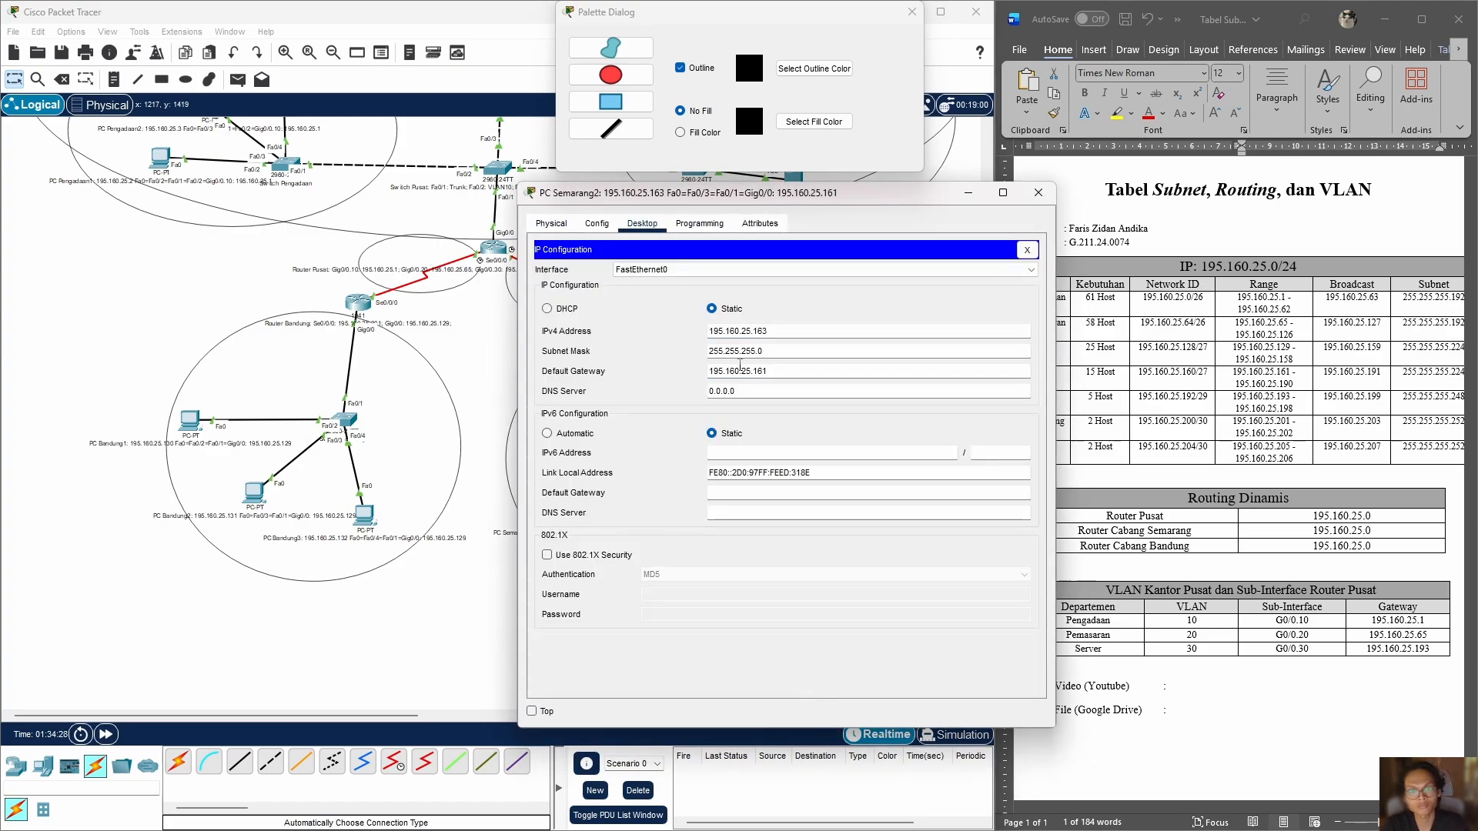
pyautogui.click(1039, 192)
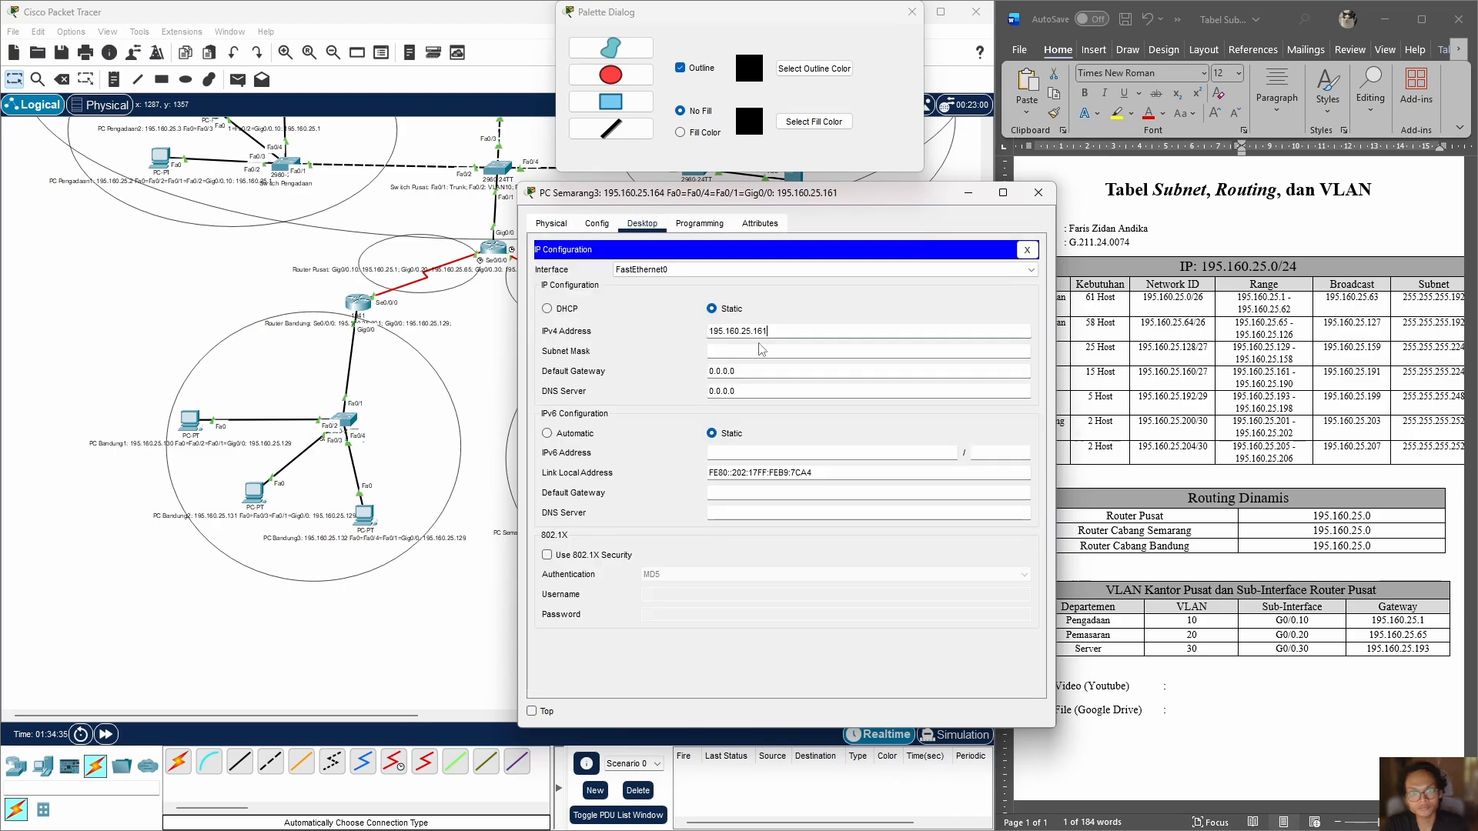
# Step: Configure PC Semarang3 with static IP 195.160.25.164, subnet mask 255.255.255.224 and default gateway 195.160.25.161
pyautogui.write('4')
pyautogui.click(759, 351)
pyautogui.moveTo(740, 372); pyautogui.dragTo(700, 372)
pyautogui.write('195.160.25.161')
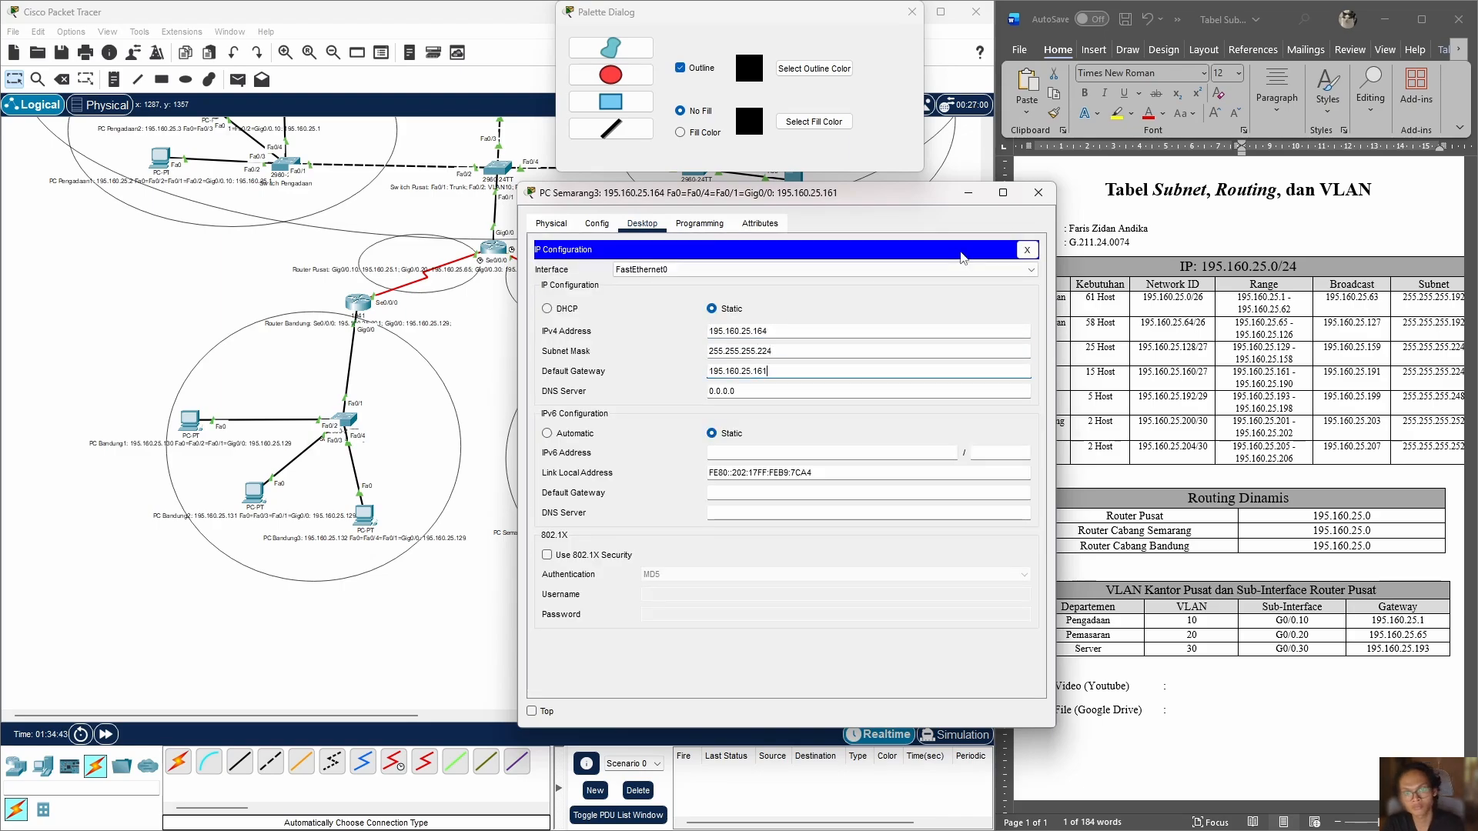
pyautogui.click(1039, 193)
pyautogui.click(680, 492)
pyautogui.click(1038, 192)
# Step: Check Router Semarang's RIP, GigabitEthernet0/0 and Serial0/0/0 settings
pyautogui.scroll(1, 887, 592)
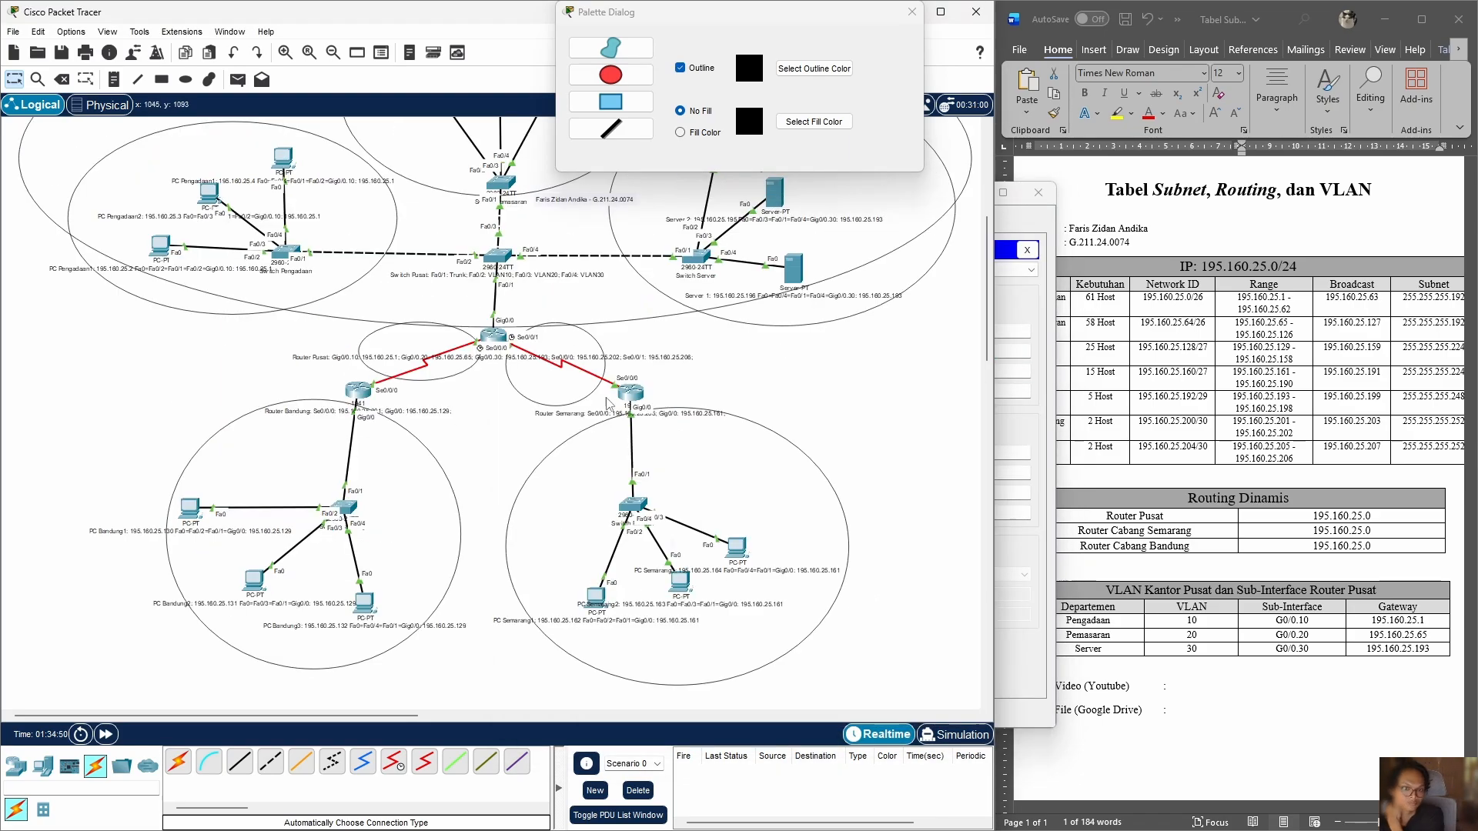
pyautogui.click(631, 392)
pyautogui.click(584, 324)
pyautogui.click(584, 382)
pyautogui.click(583, 411)
# Step: Try to set the clock rate of Router Bandung's Serial0/0/0 interface to 125000
pyautogui.click(358, 391)
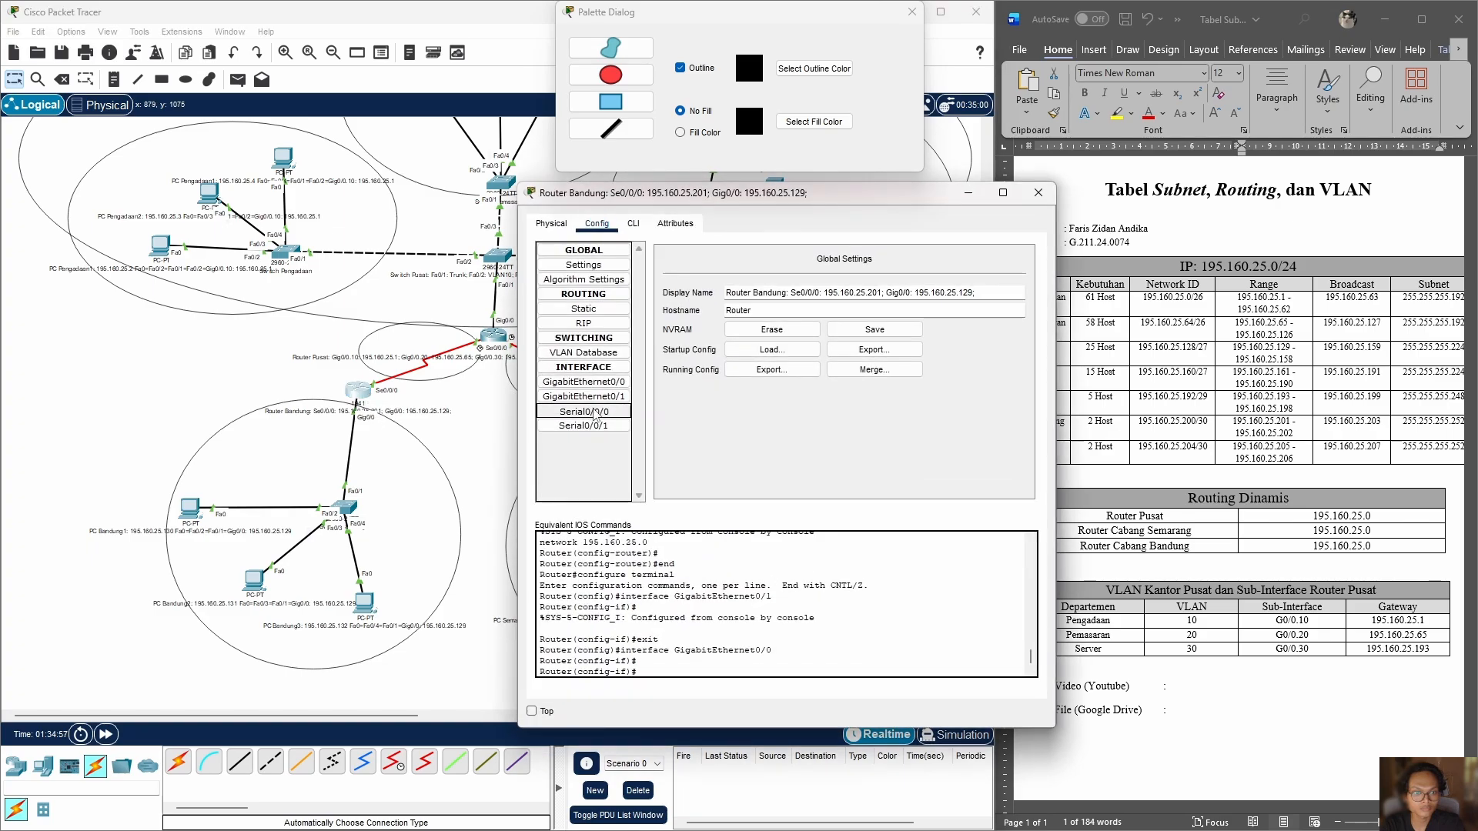
pyautogui.click(584, 411)
pyautogui.click(939, 303)
pyautogui.click(875, 352)
# Step: Check Router Pusat's serial interface settings and close the open router configuration windows
pyautogui.click(493, 336)
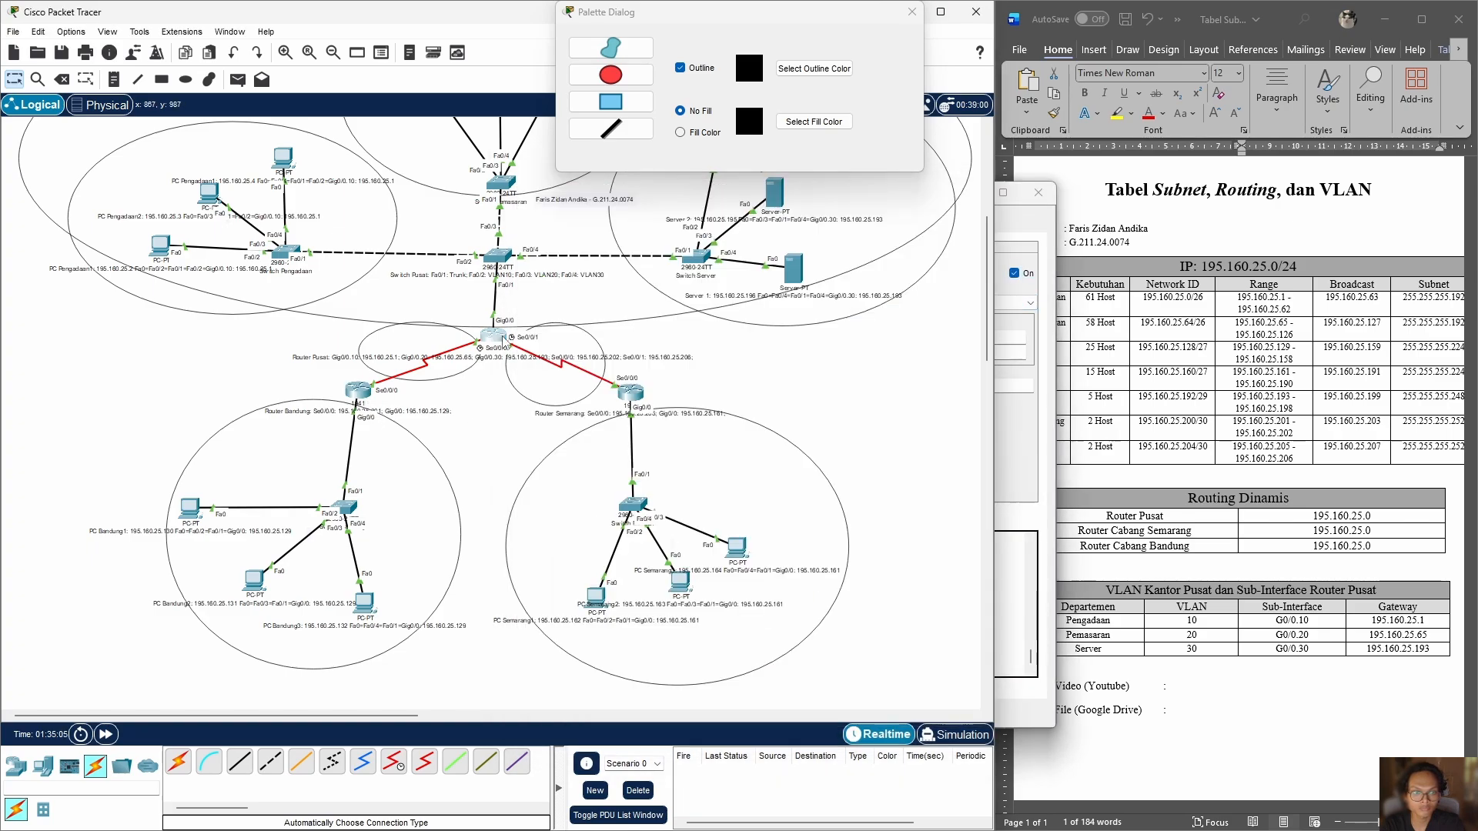
pyautogui.click(477, 431)
pyautogui.click(477, 446)
pyautogui.click(910, 214)
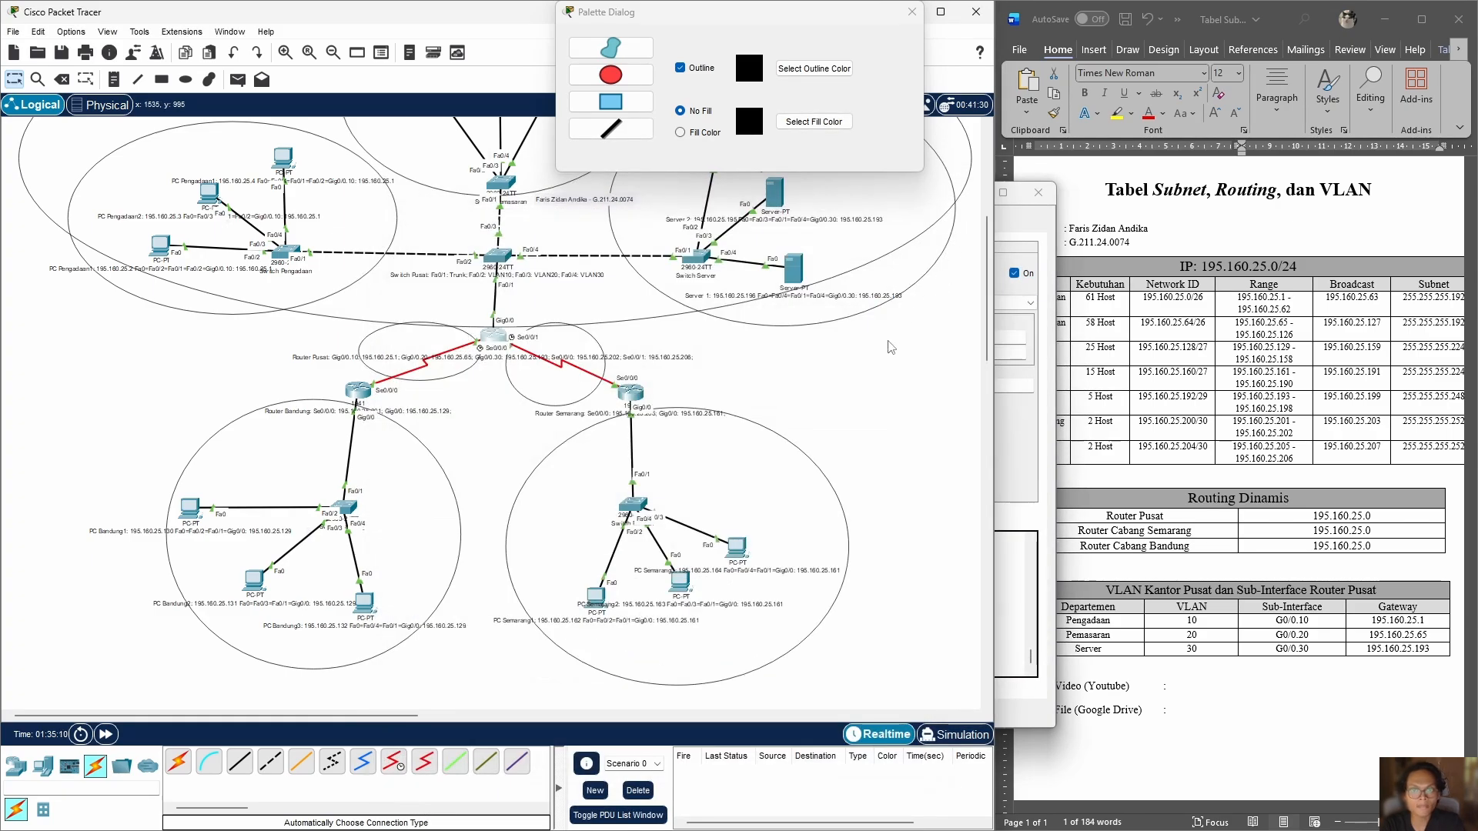
pyautogui.click(1042, 467)
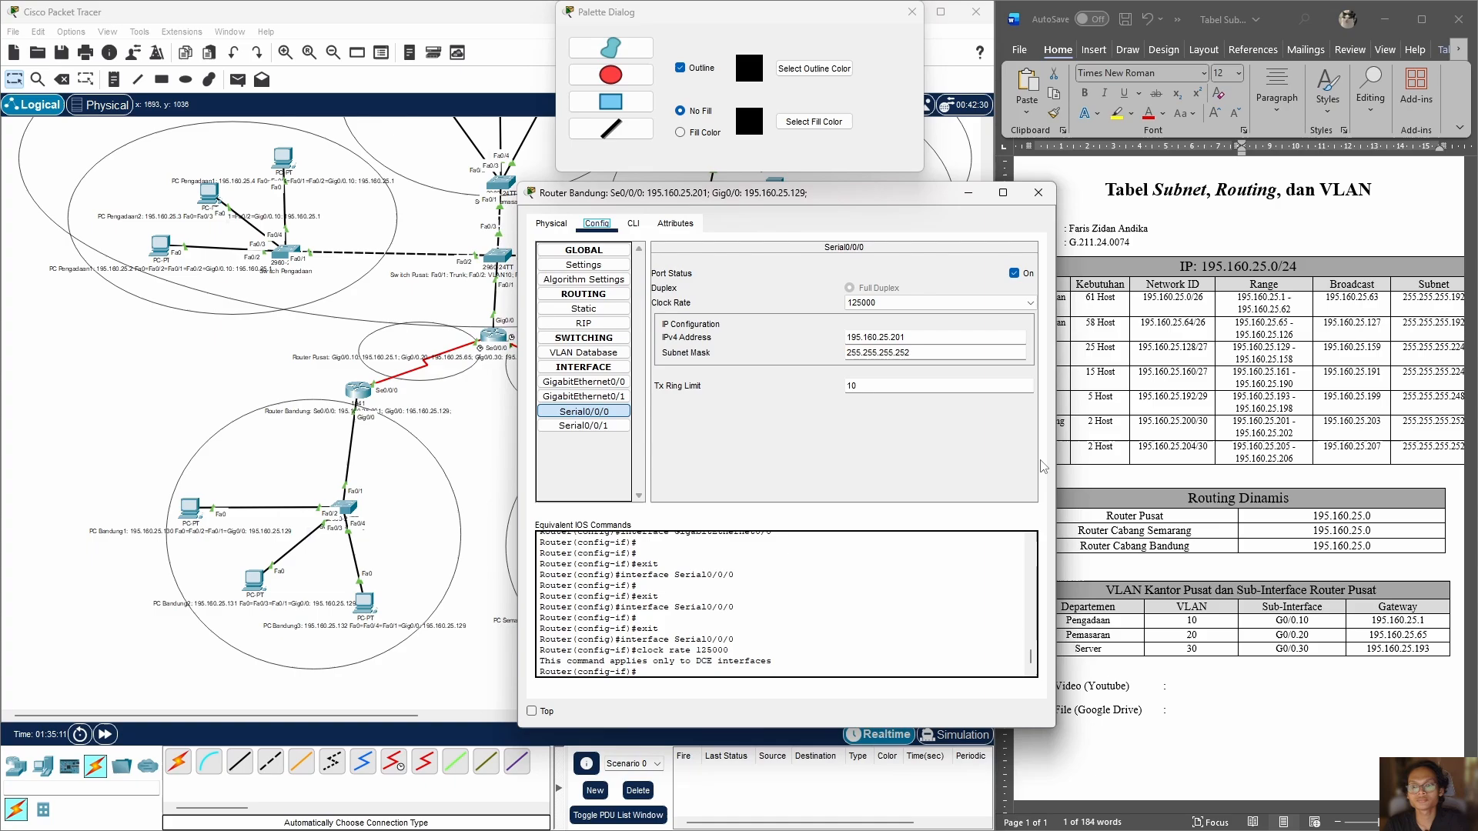
pyautogui.click(1038, 192)
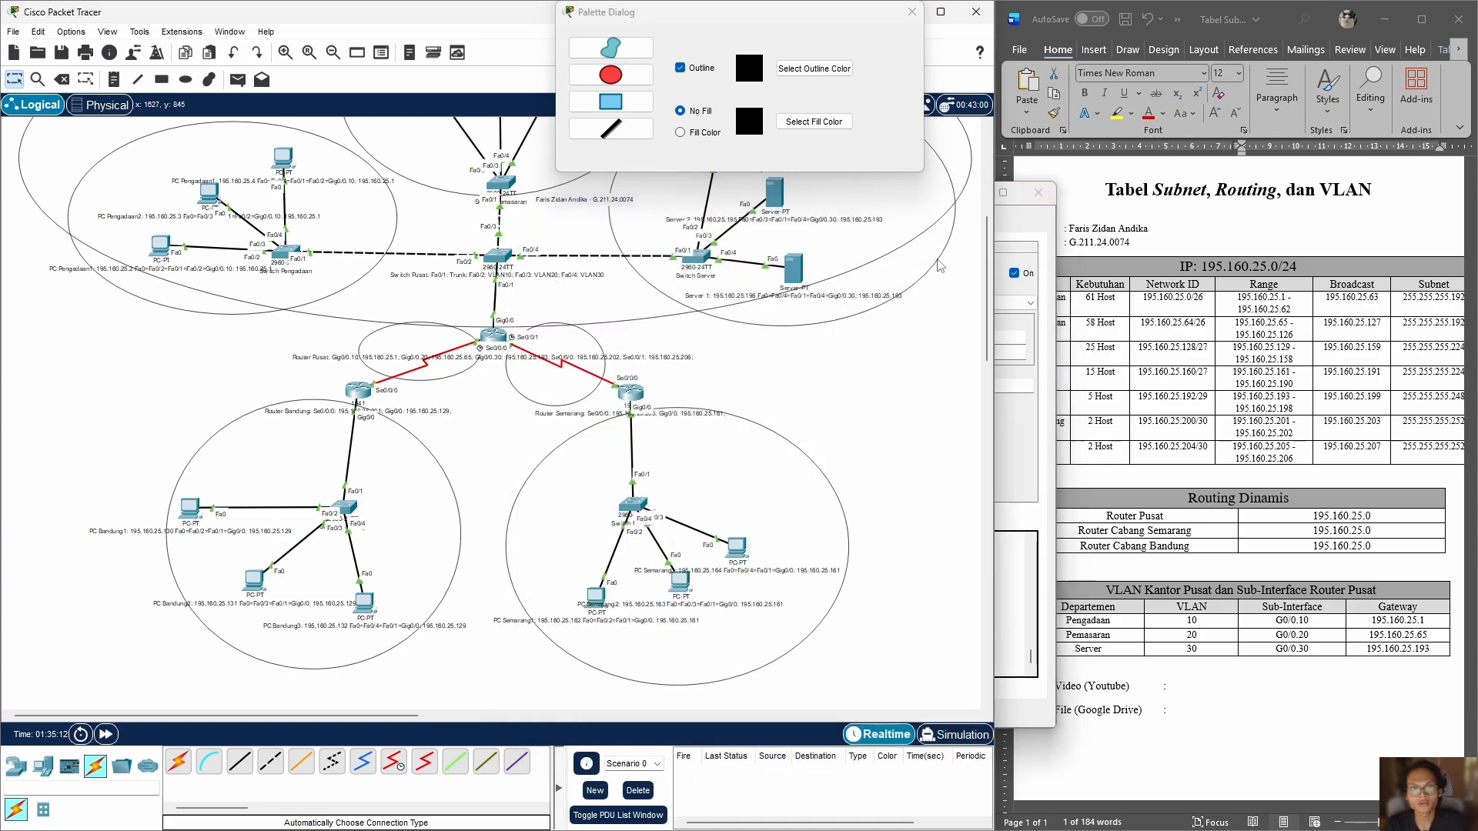
pyautogui.click(1019, 425)
pyautogui.click(1039, 192)
pyautogui.scroll(3, 654, 389)
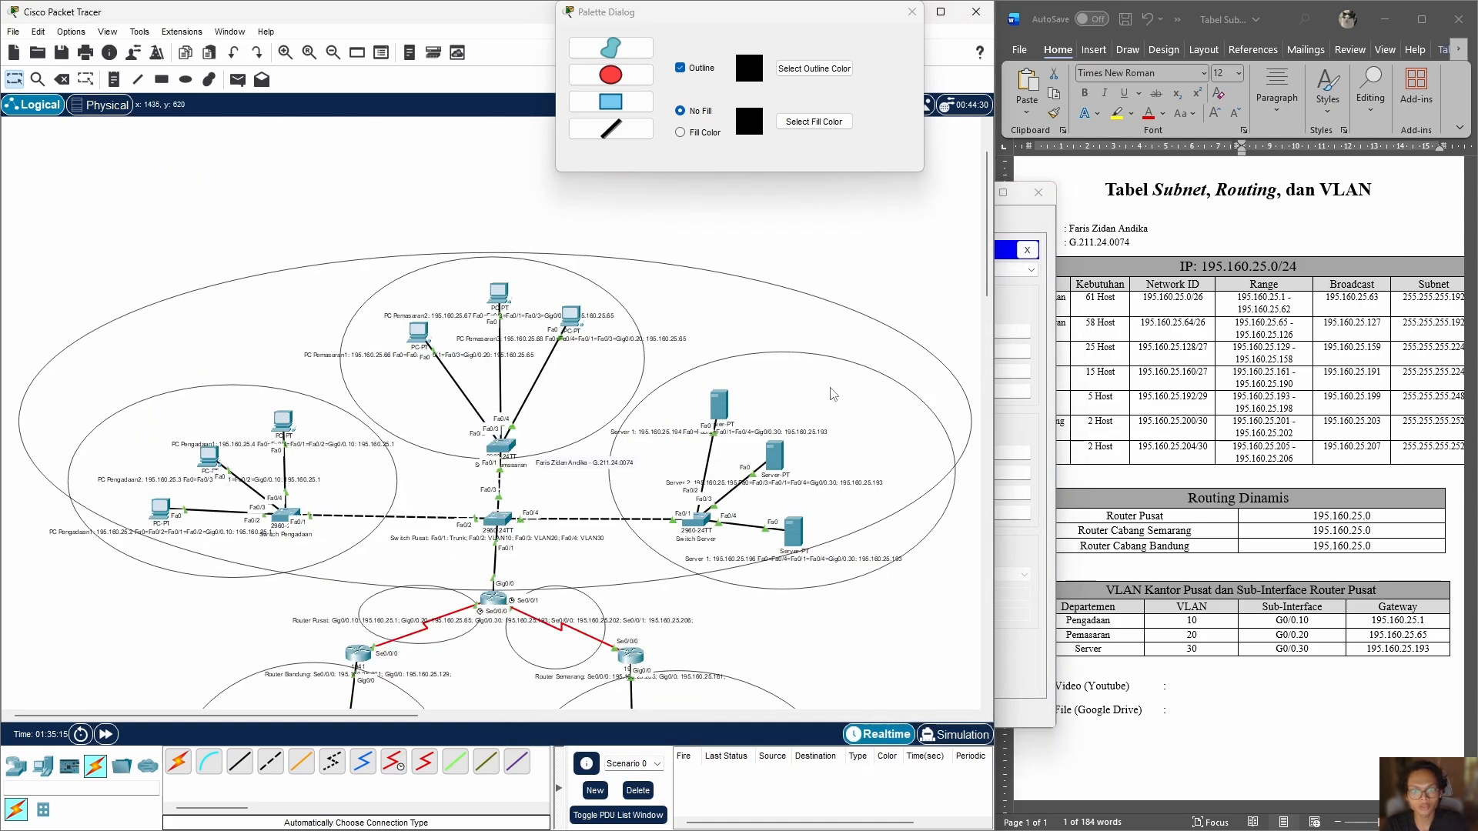
pyautogui.scroll(-3, 802, 471)
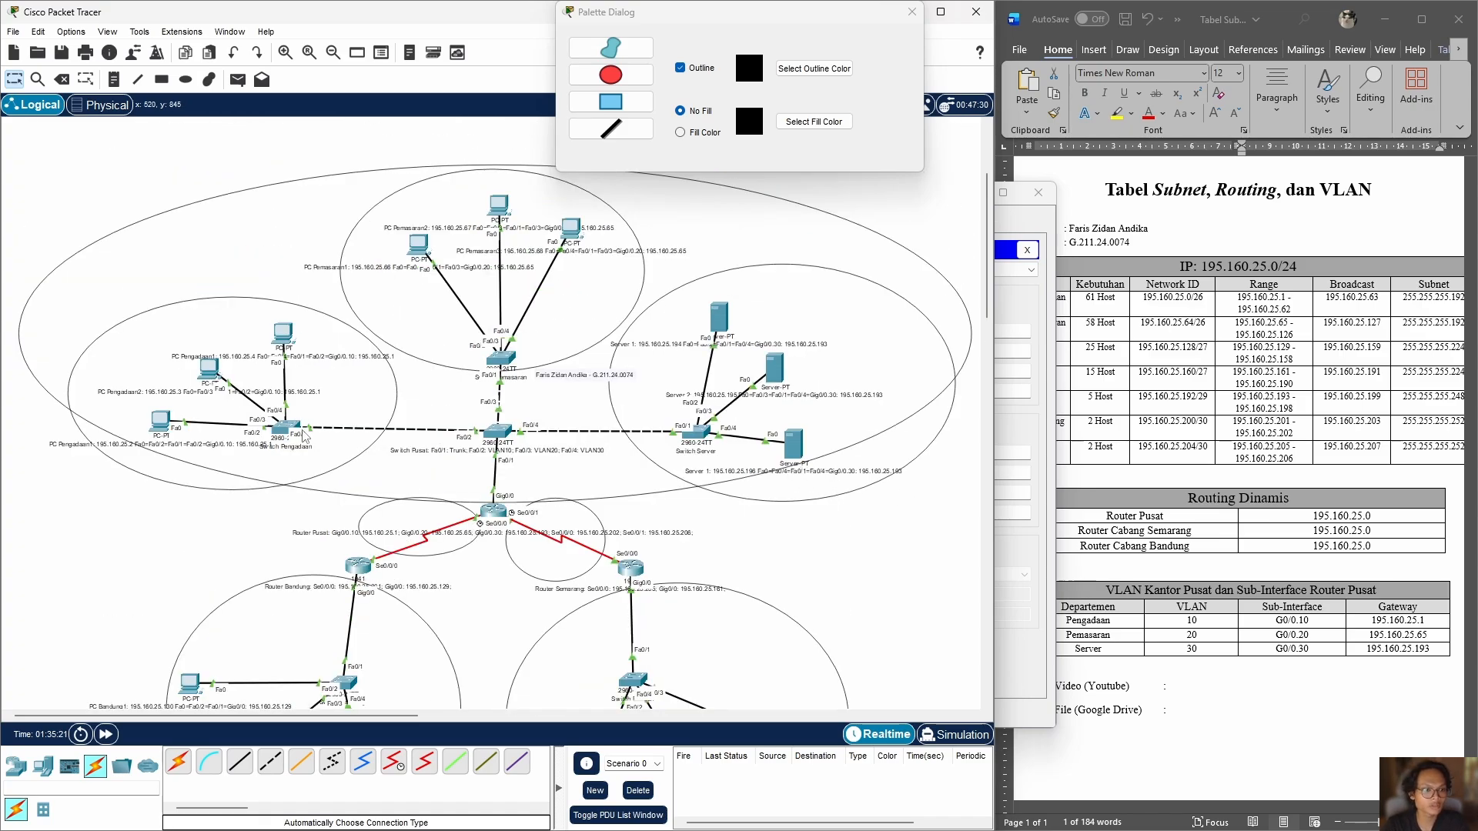
pyautogui.scroll(-6, 531, 381)
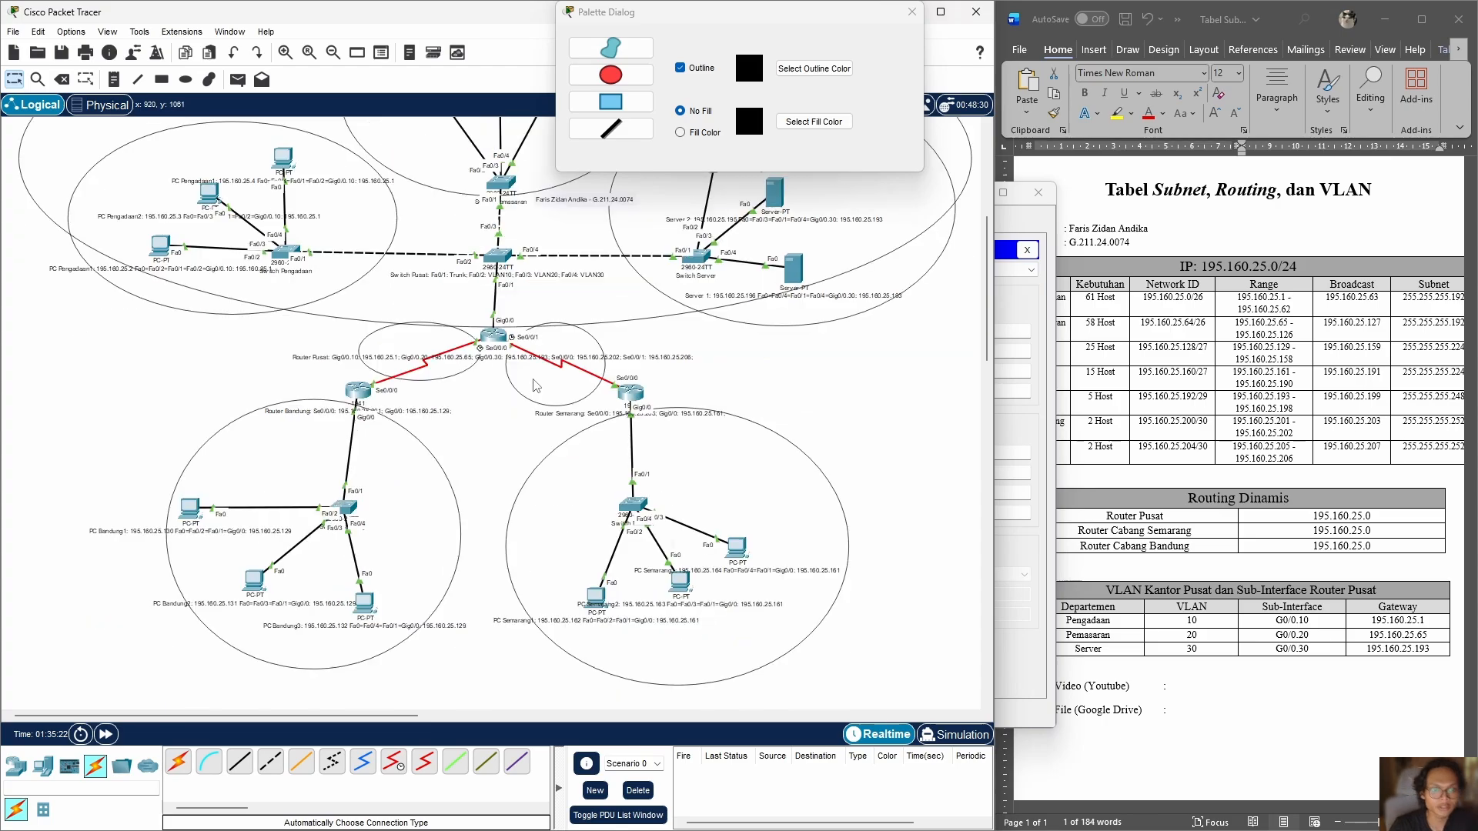
pyautogui.scroll(9, 231, 469)
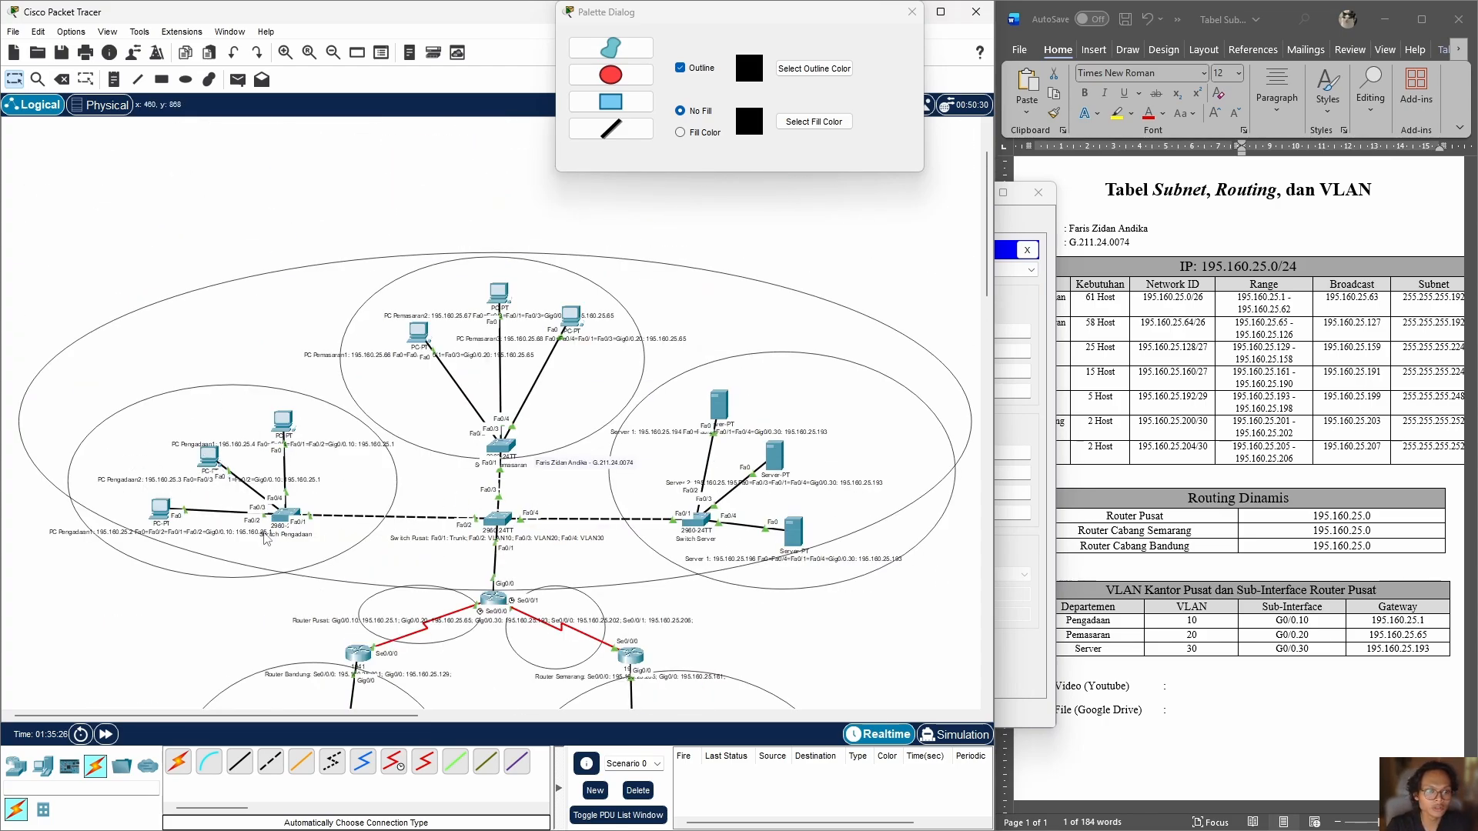
# Step: Ping PC Pengadaan2 at 195.160.25.3 from PC Pengadaan1's command prompt
pyautogui.scroll(-9, 284, 462)
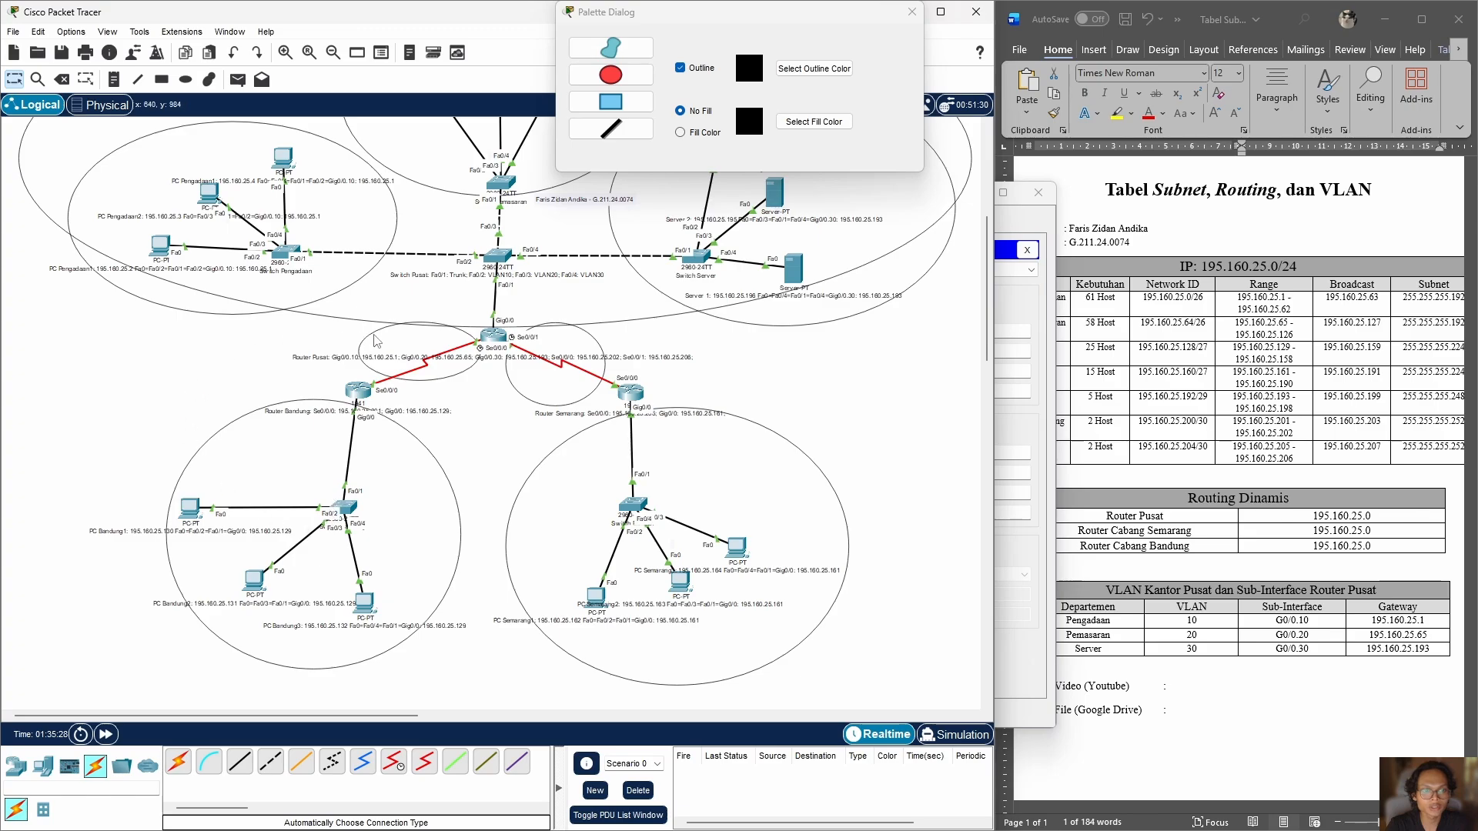
pyautogui.scroll(9, 375, 341)
pyautogui.scroll(-9, 375, 341)
pyautogui.scroll(3, 271, 548)
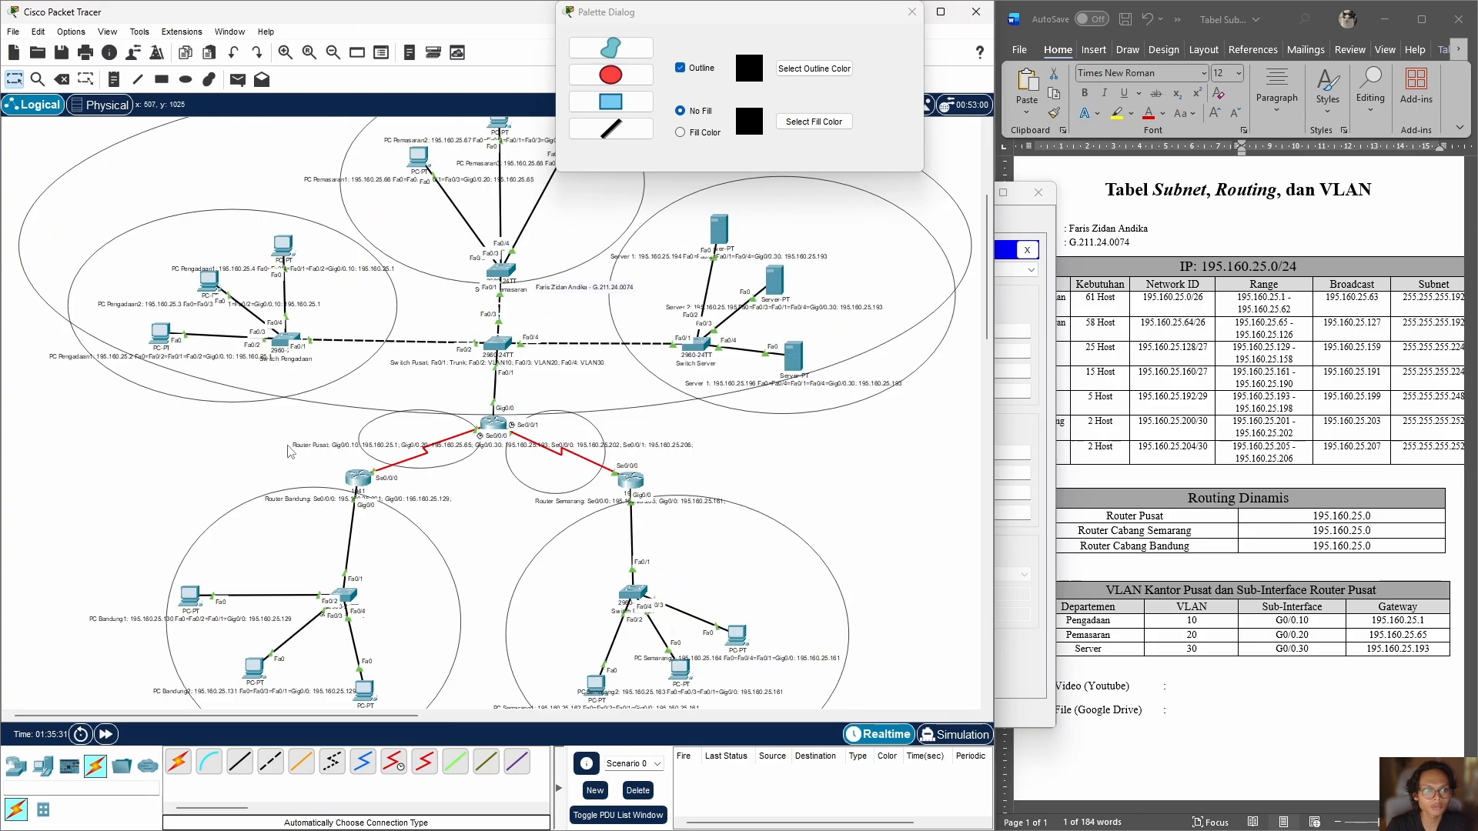
pyautogui.click(174, 336)
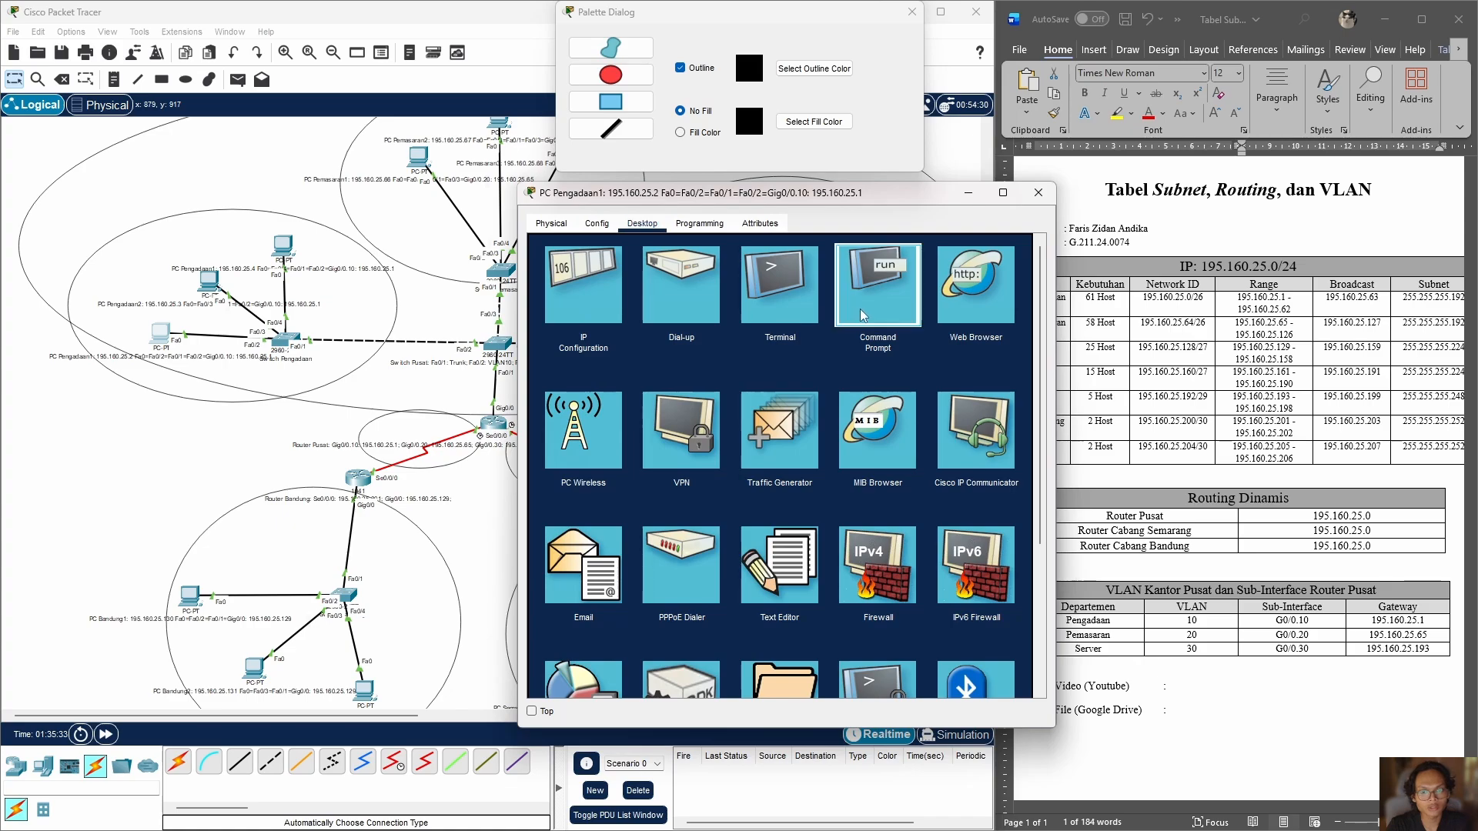
pyautogui.click(860, 308)
pyautogui.write('ping 195.160.25.3')
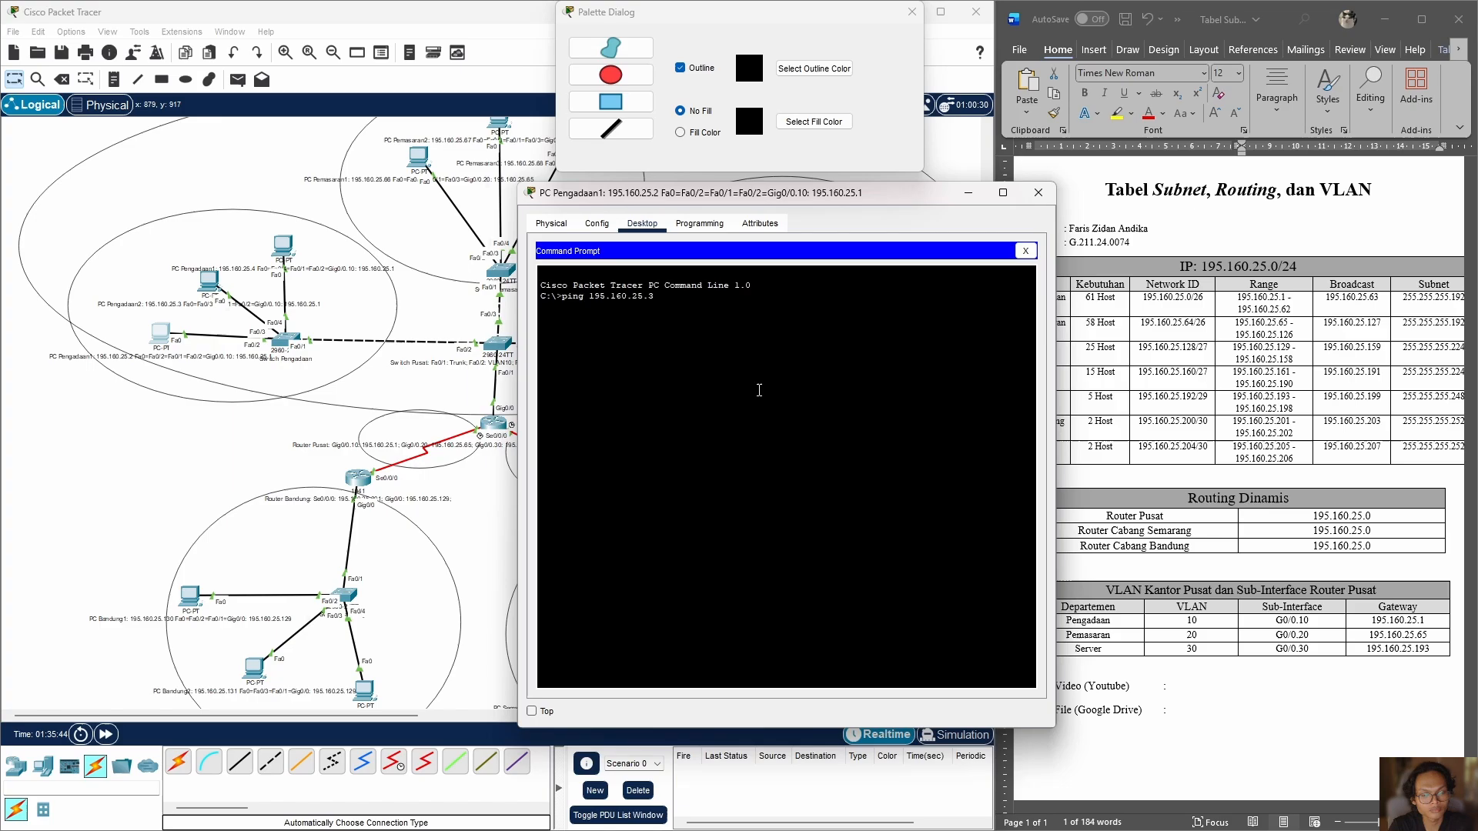
pyautogui.press('Return')
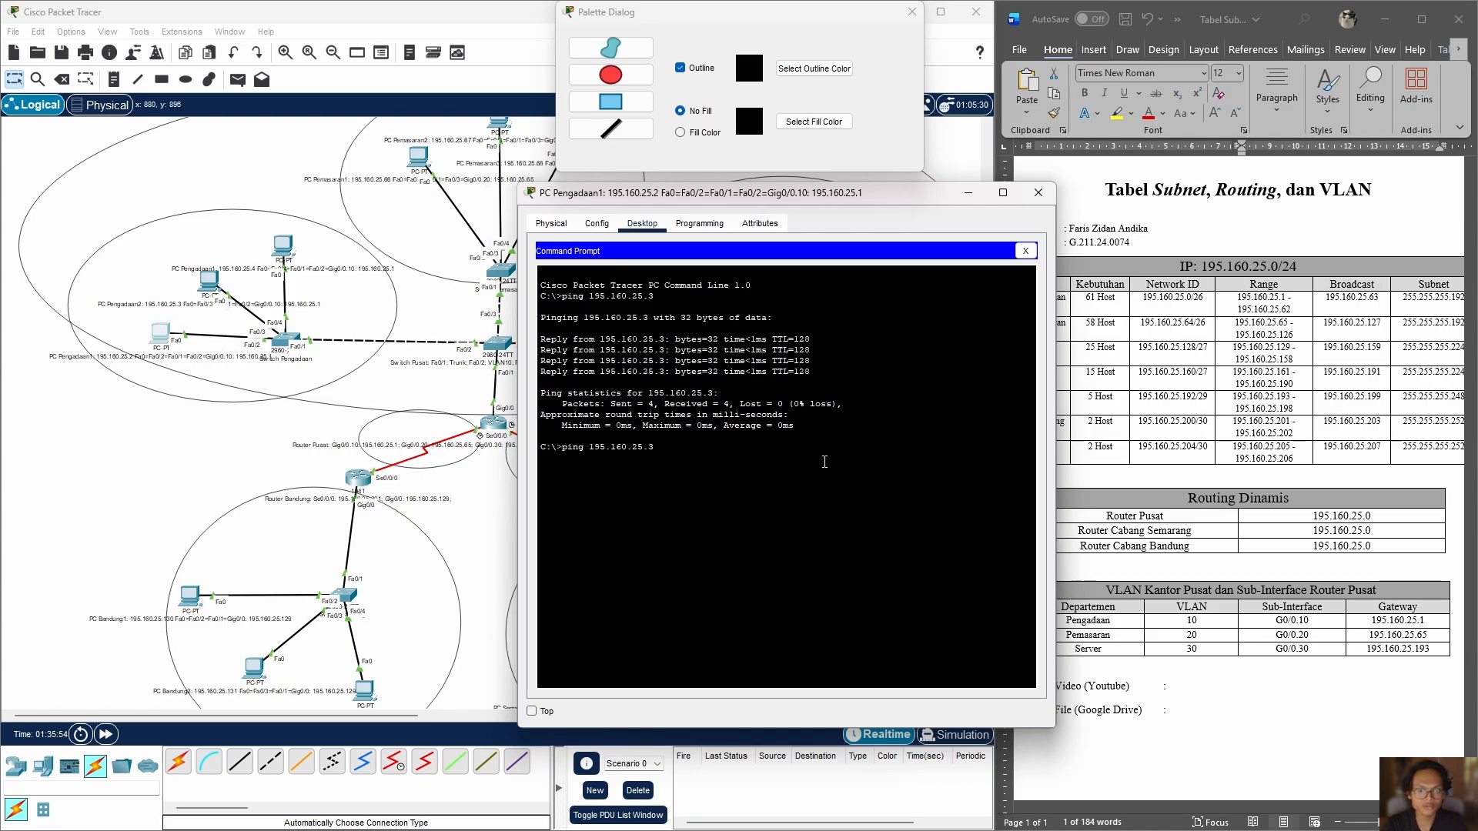
# Step: Ping the Pemasaran department's PC at 195.160.25.66 from PC Pengadaan1
pyautogui.moveTo(899, 200); pyautogui.dragTo(948, 291)
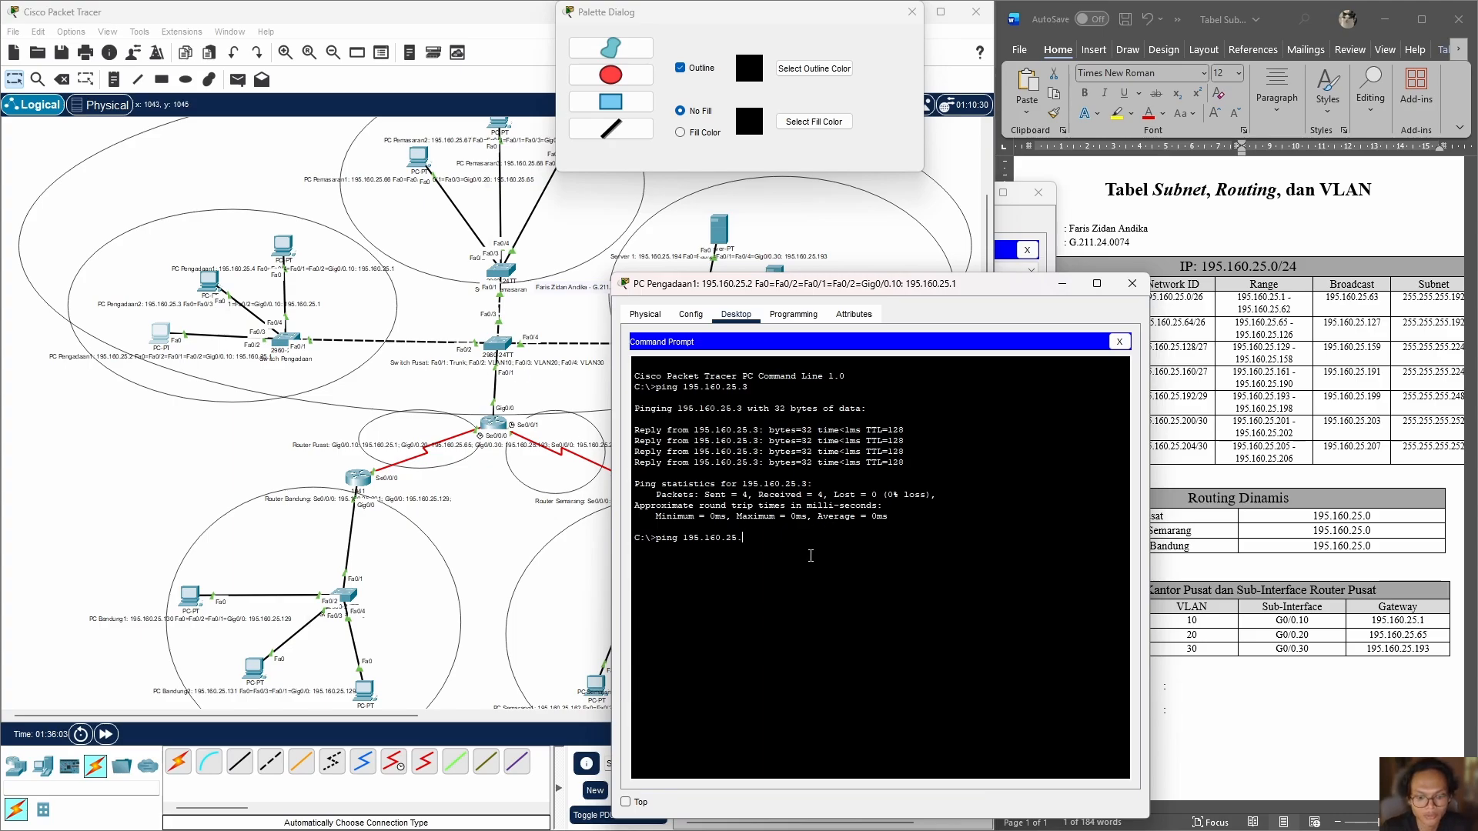
pyautogui.write('66')
pyautogui.press('Return')
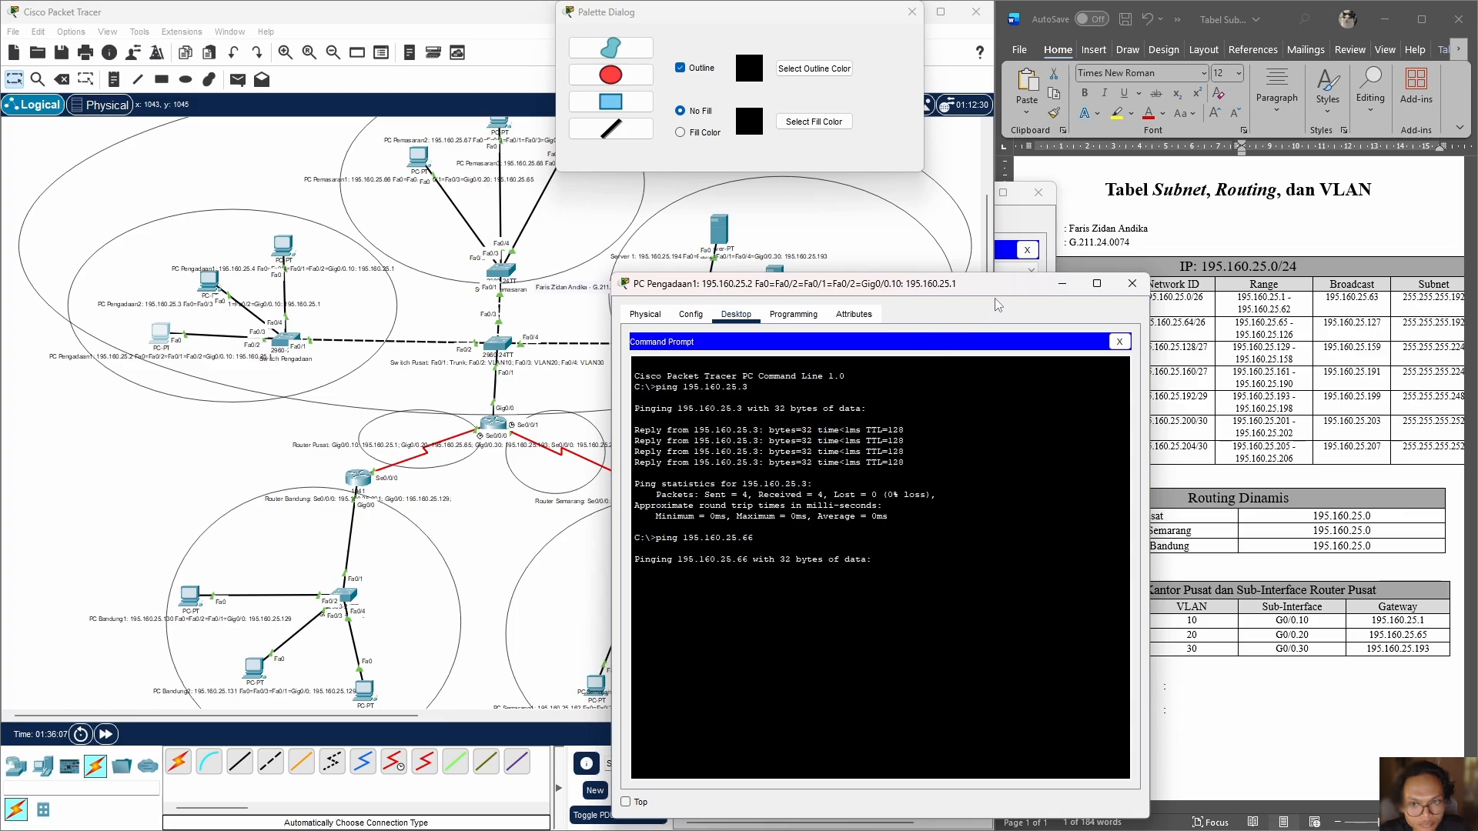
pyautogui.moveTo(998, 299); pyautogui.dragTo(1042, 233)
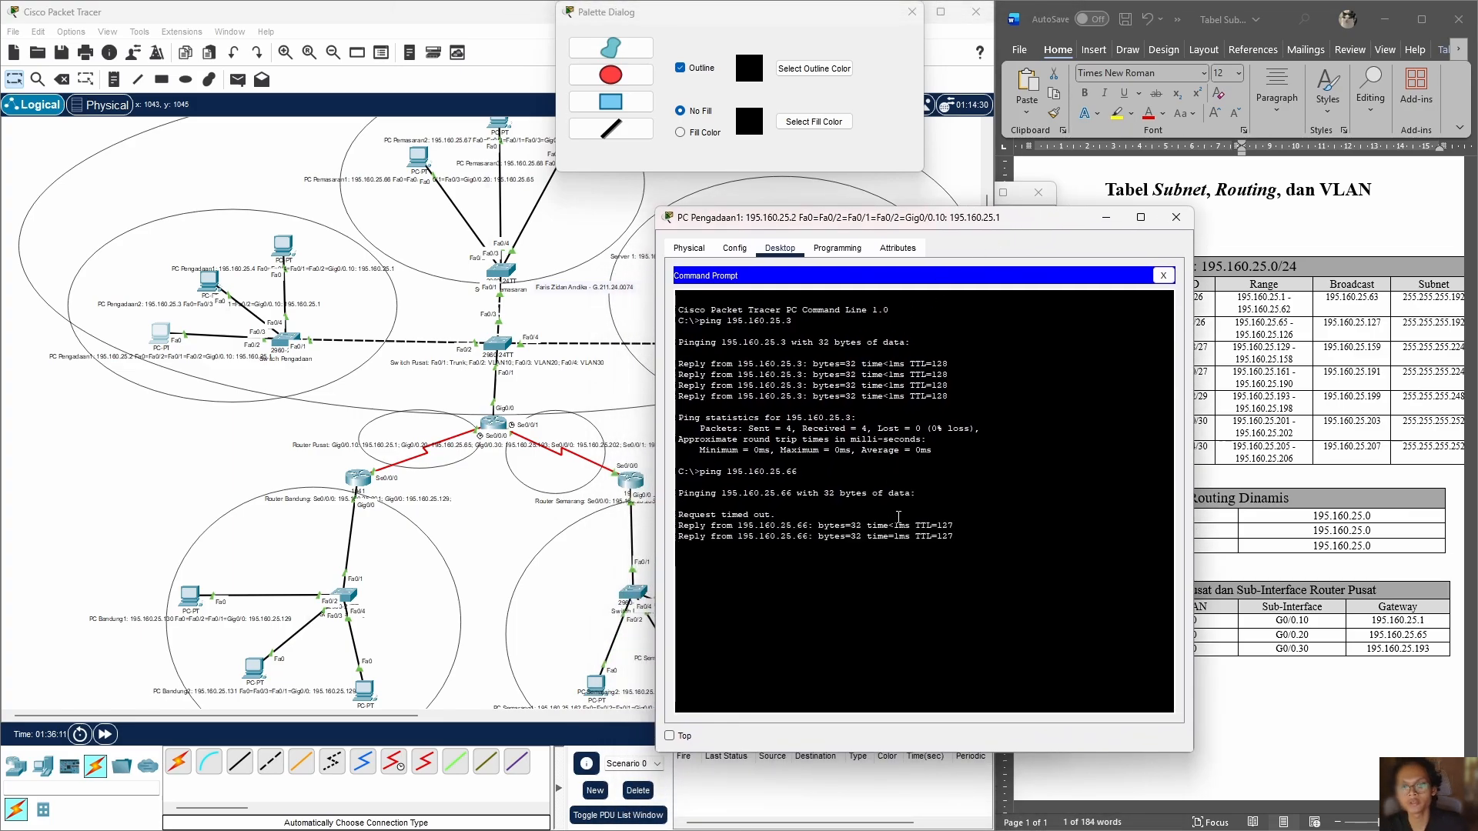
pyautogui.moveTo(1011, 229); pyautogui.dragTo(1122, 257)
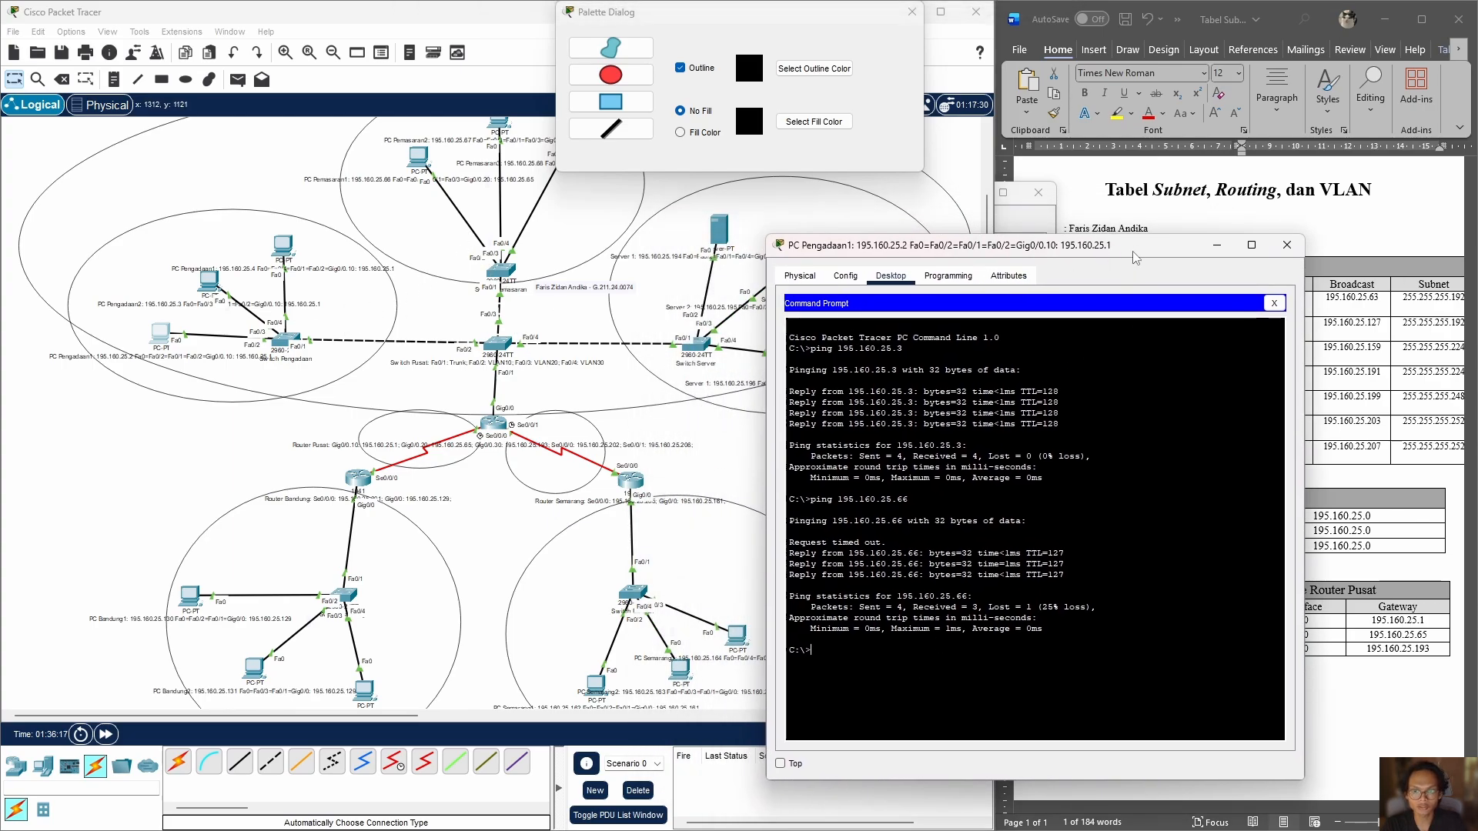
# Step: Ping the head office server at 195.160.25.194 from PC Pengadaan1
pyautogui.moveTo(1100, 245); pyautogui.dragTo(410, 236)
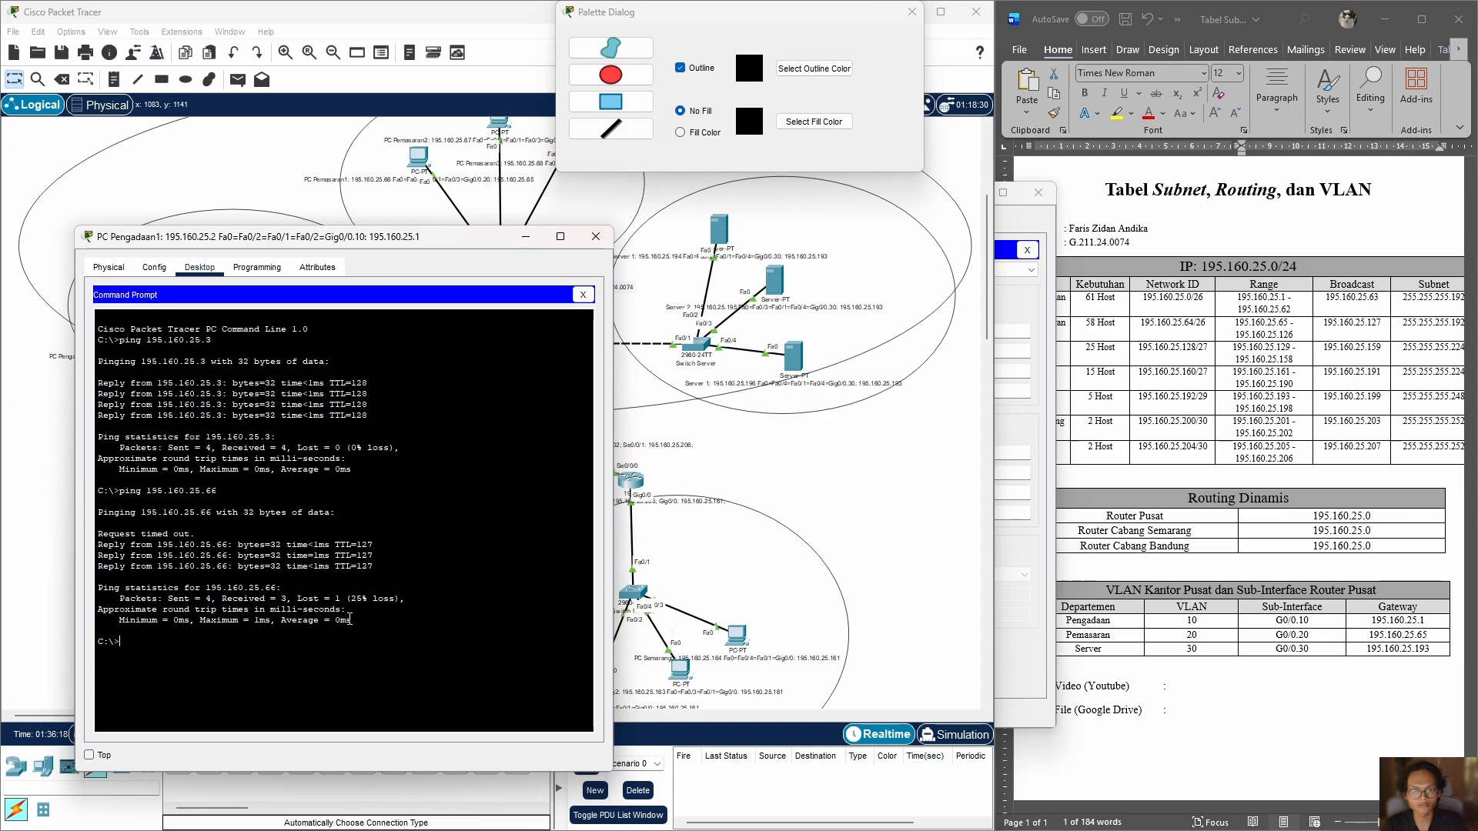
pyautogui.press('Up')
pyautogui.press('BackSpace')
pyautogui.press('BackSpace')
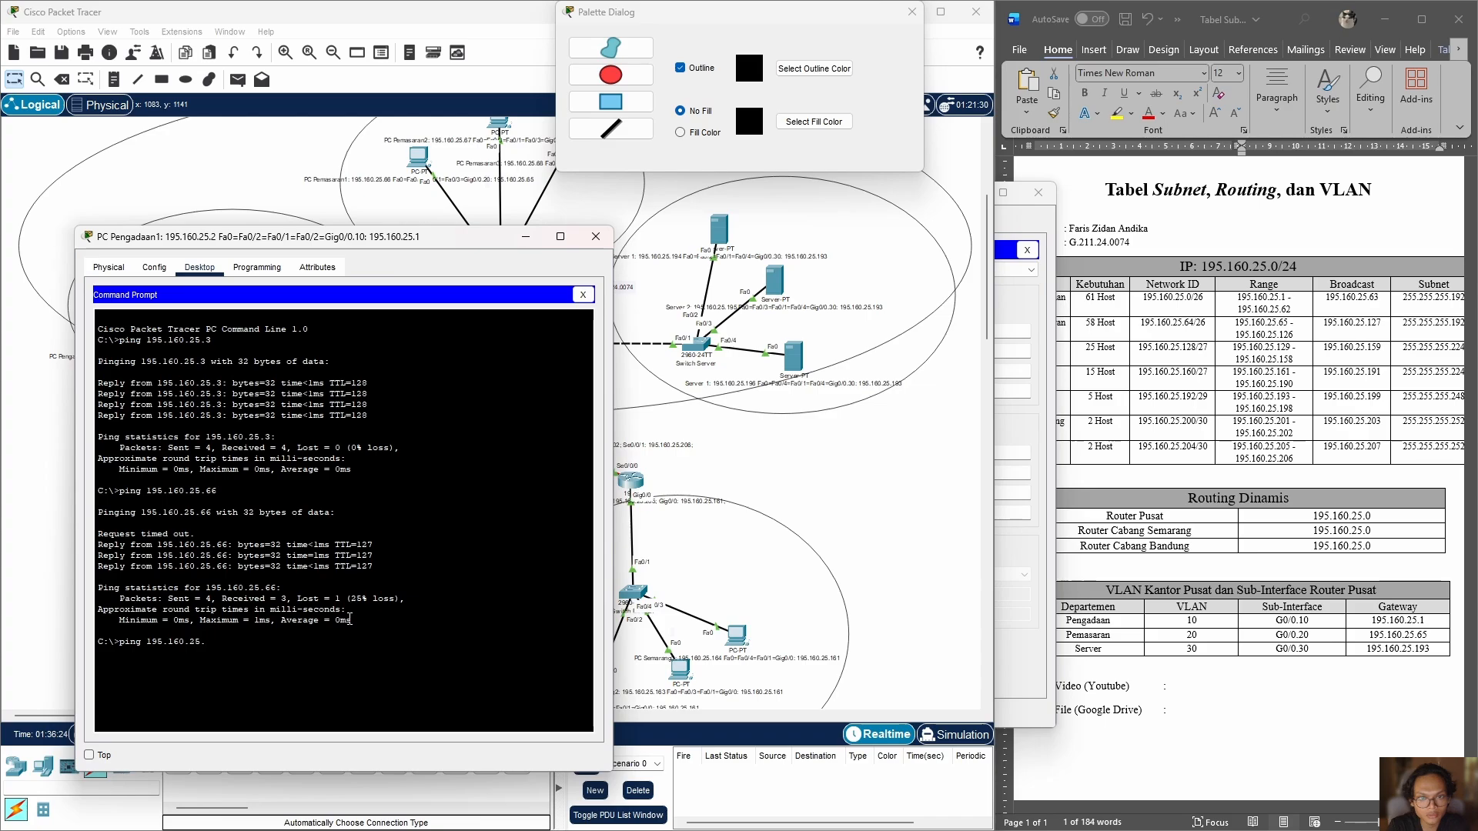
pyautogui.write('19')
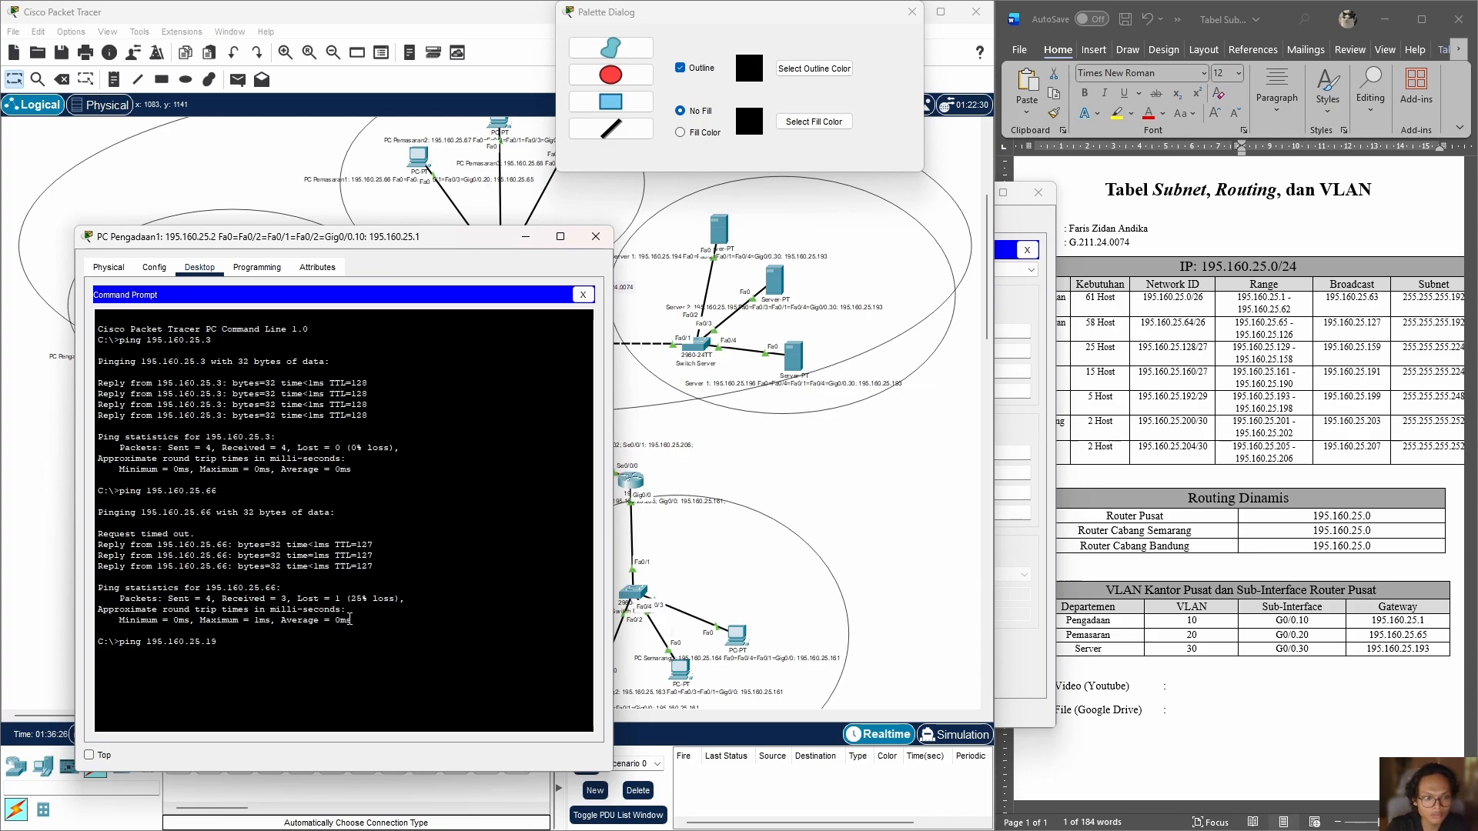
pyautogui.write('4')
pyautogui.press('Return')
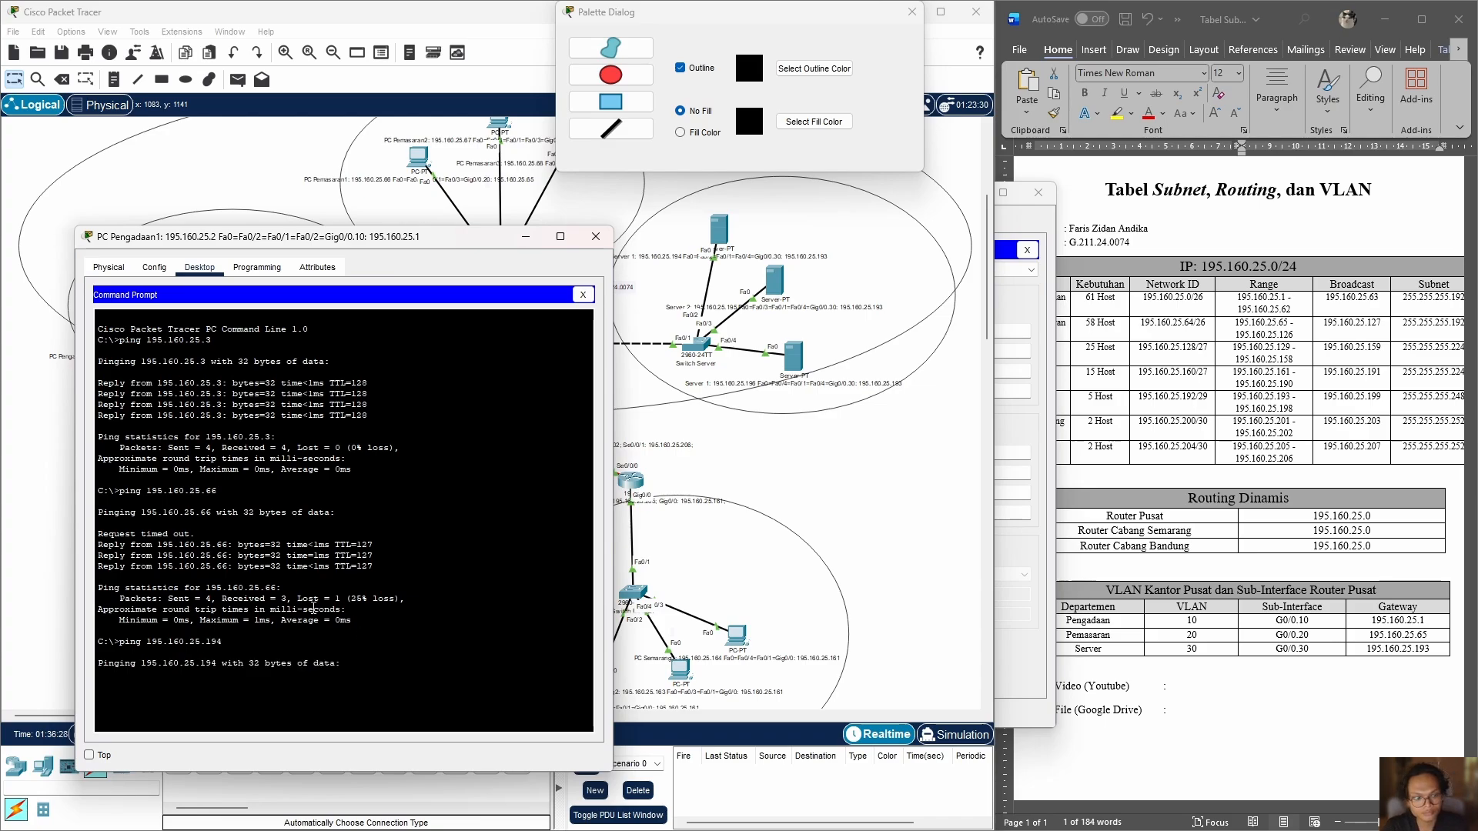
# Step: Ping PC Bandung1 at 195.160.25.130 from PC Pengadaan1 to test the link to the Bandung branch
pyautogui.moveTo(421, 244); pyautogui.dragTo(1083, 196)
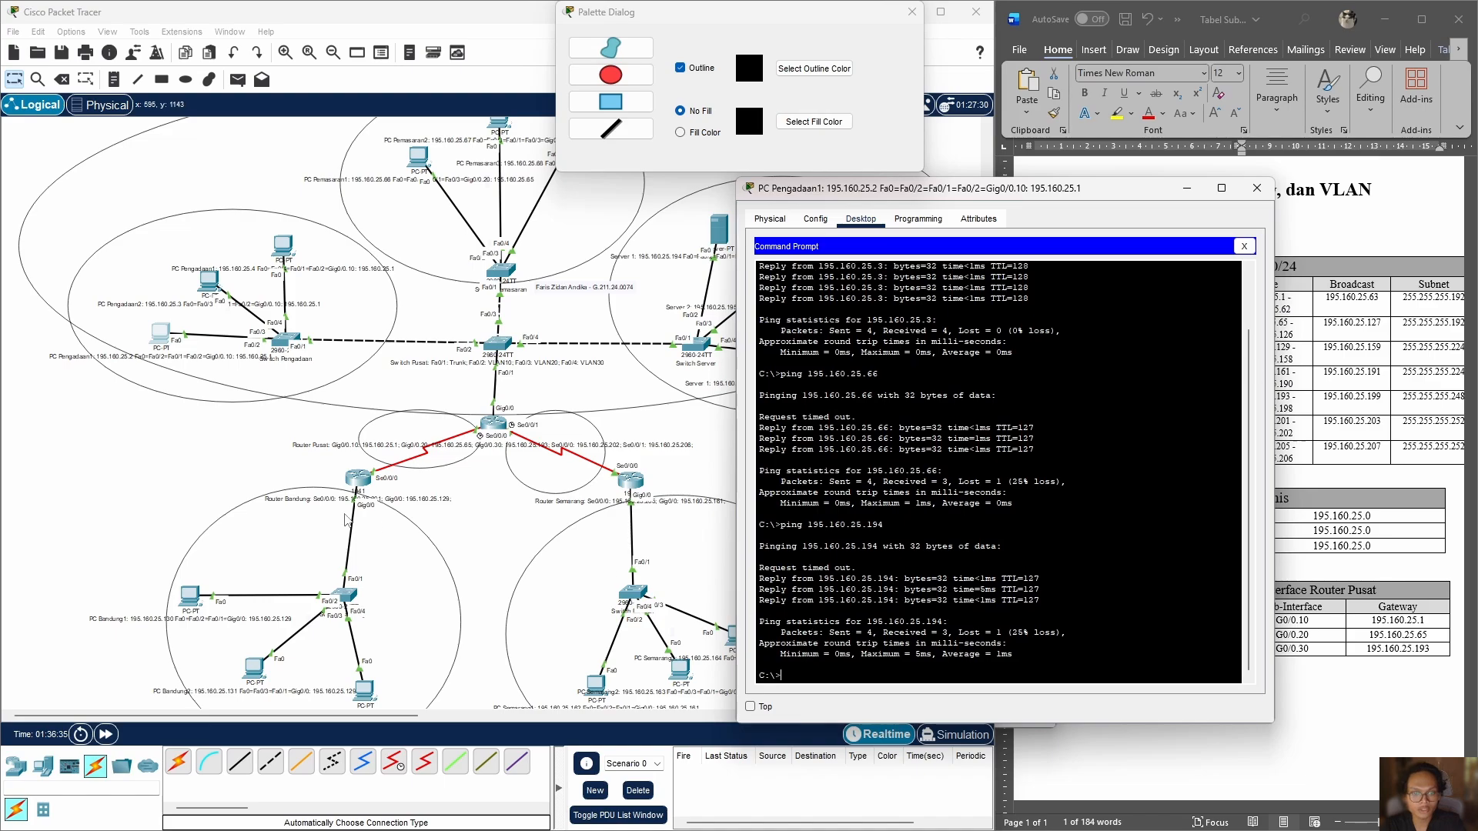
pyautogui.scroll(-5, 346, 520)
pyautogui.scroll(1, 395, 501)
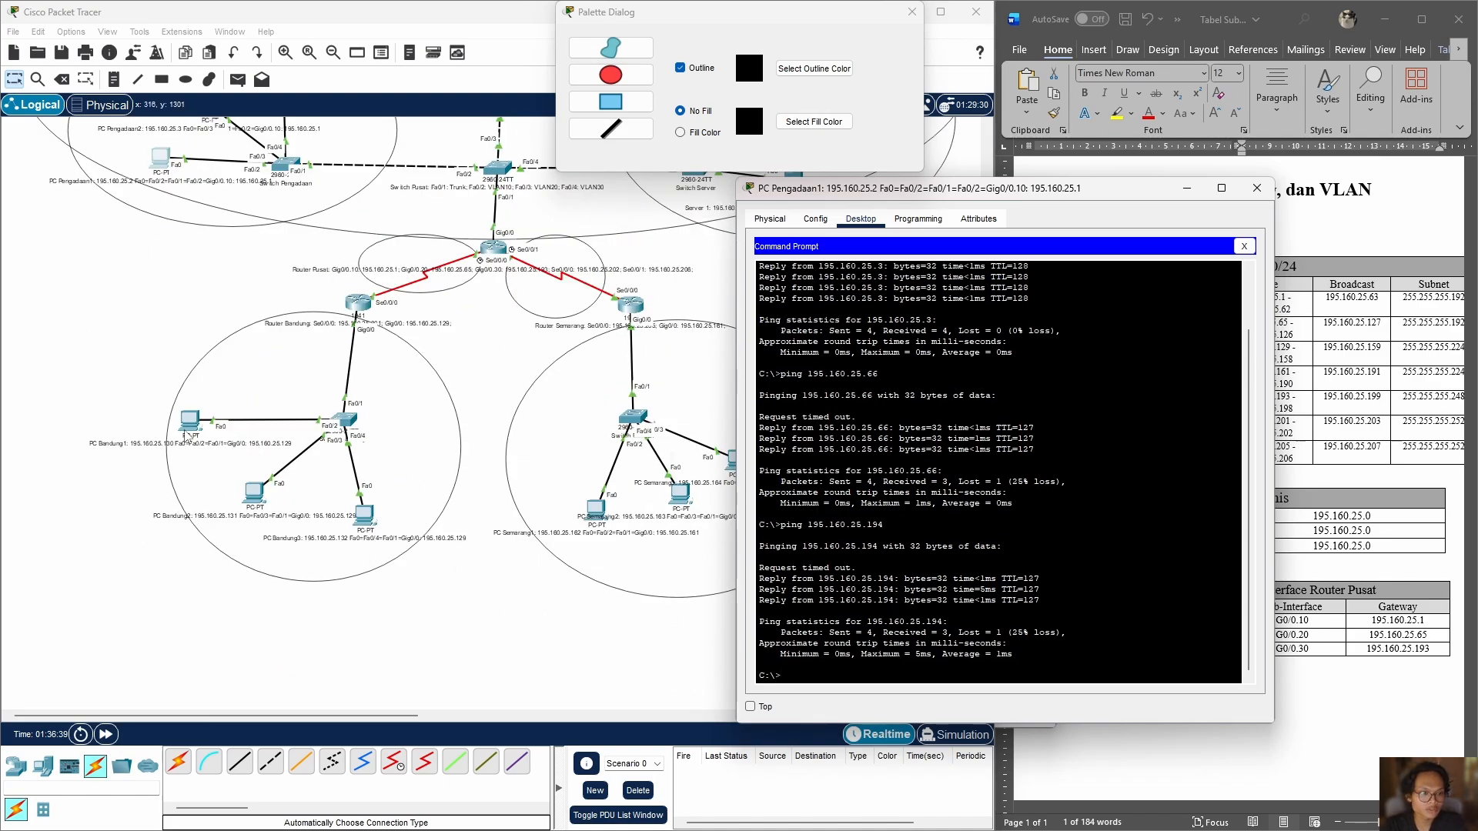
pyautogui.moveTo(188, 437); pyautogui.dragTo(206, 441)
pyautogui.click(947, 621)
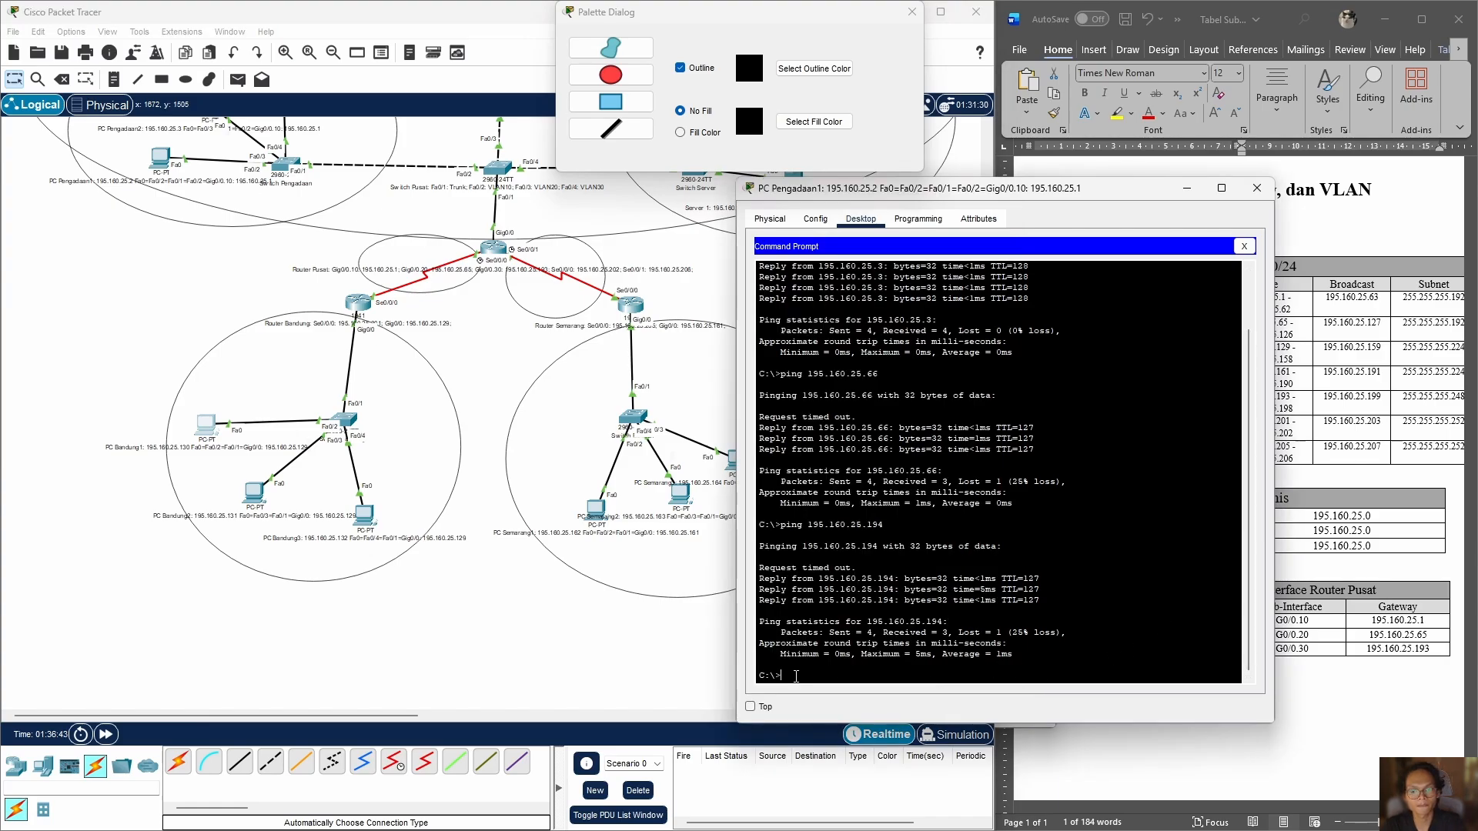
pyautogui.press('Up')
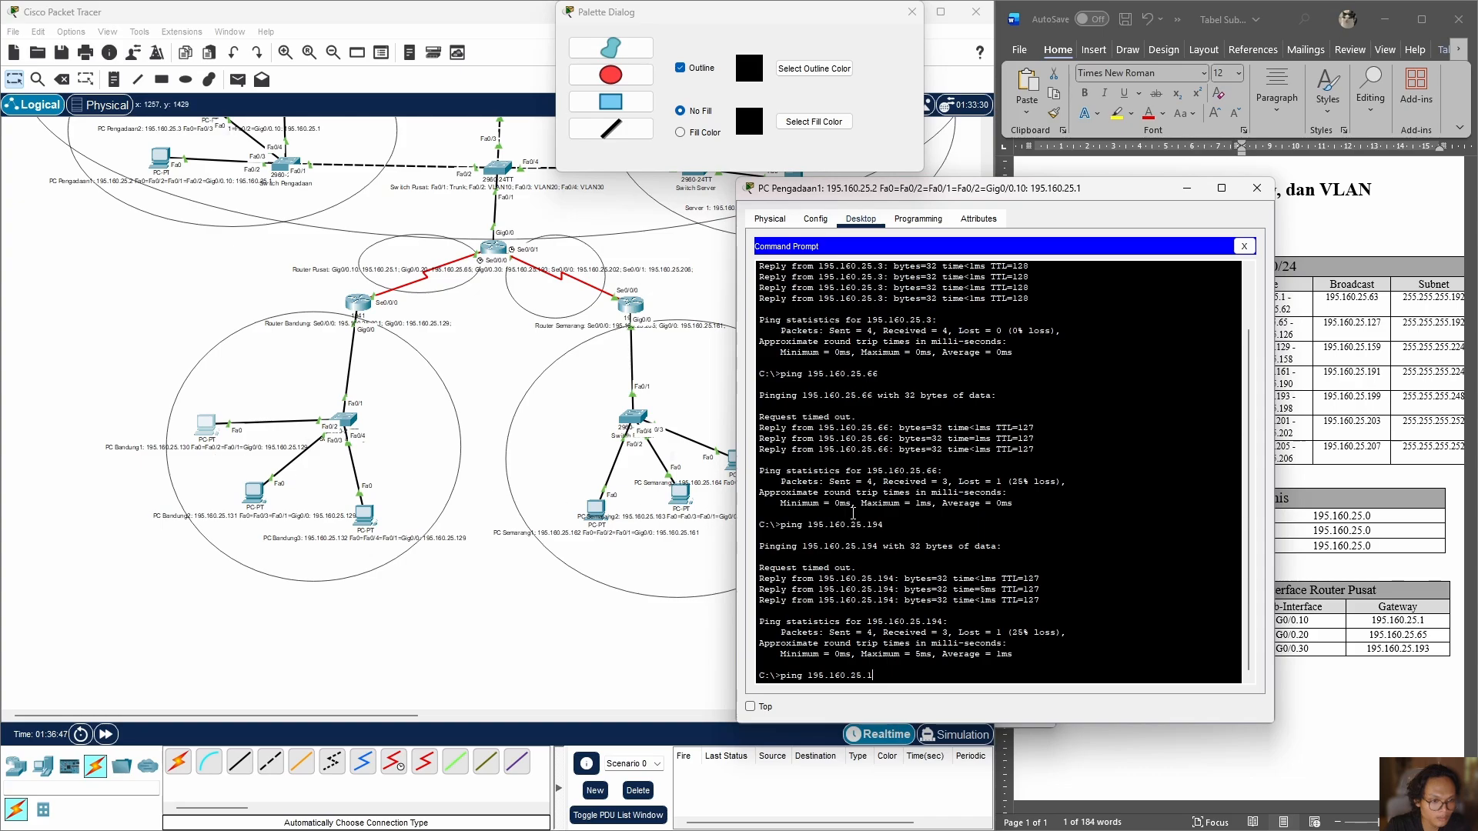
pyautogui.write('130')
pyautogui.press('Return')
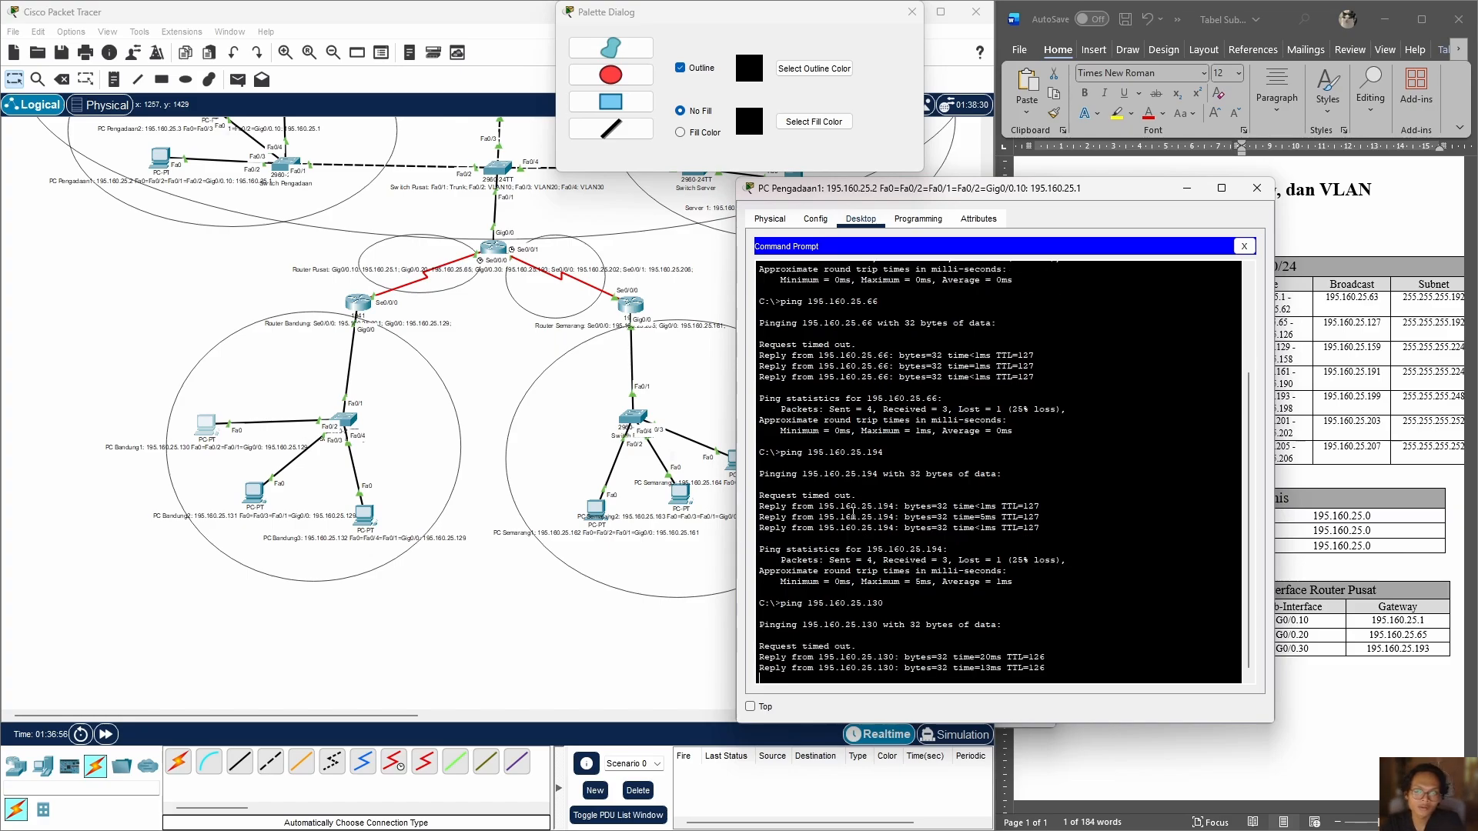
# Step: Ping PC Semarang1 at 195.160.25.162 from PC Pengadaan1 to test the link to the Semarang branch
pyautogui.moveTo(1152, 194); pyautogui.dragTo(524, 173)
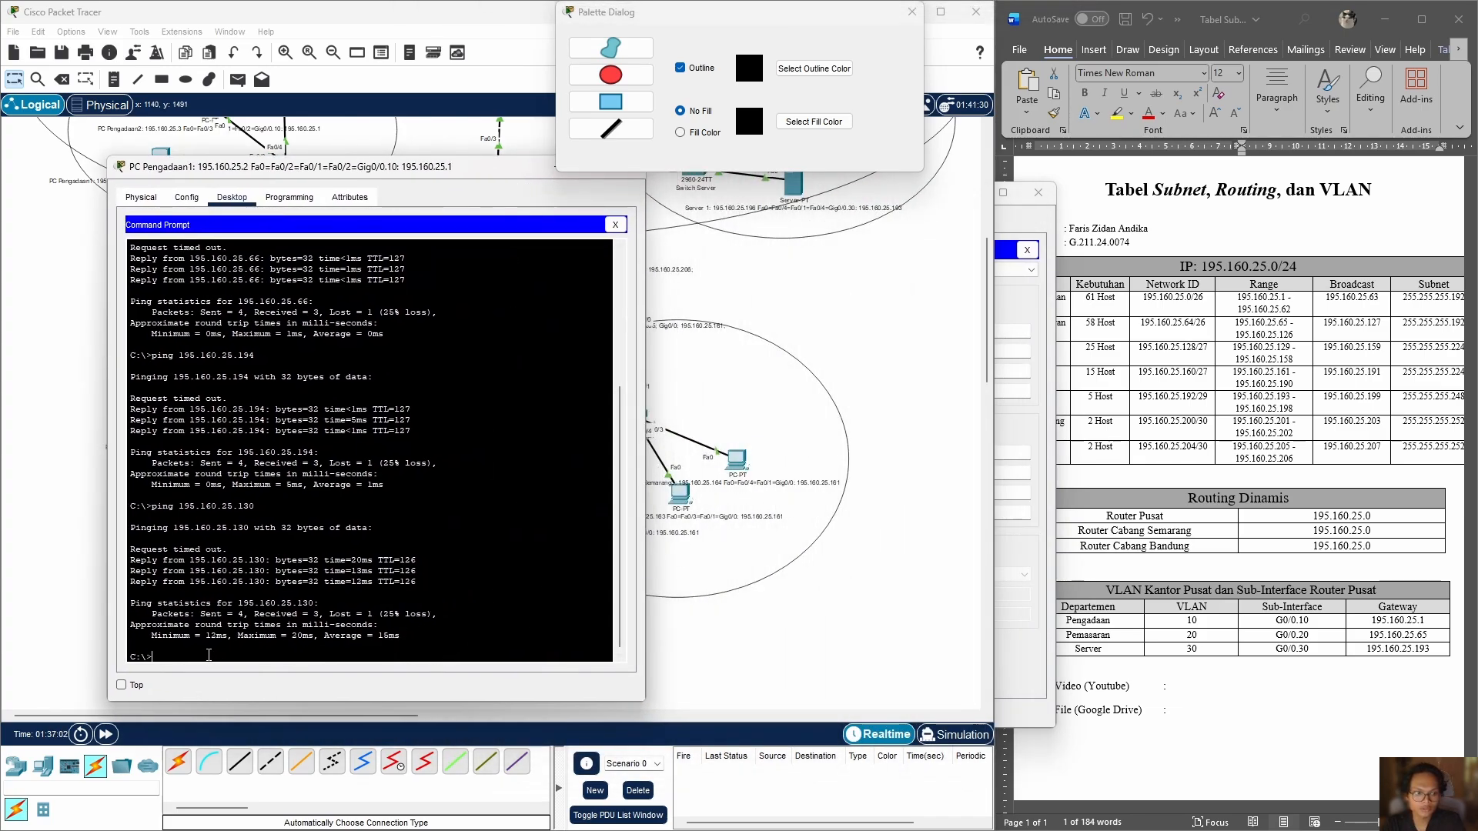
pyautogui.click(431, 190)
pyautogui.moveTo(483, 169); pyautogui.dragTo(532, 182)
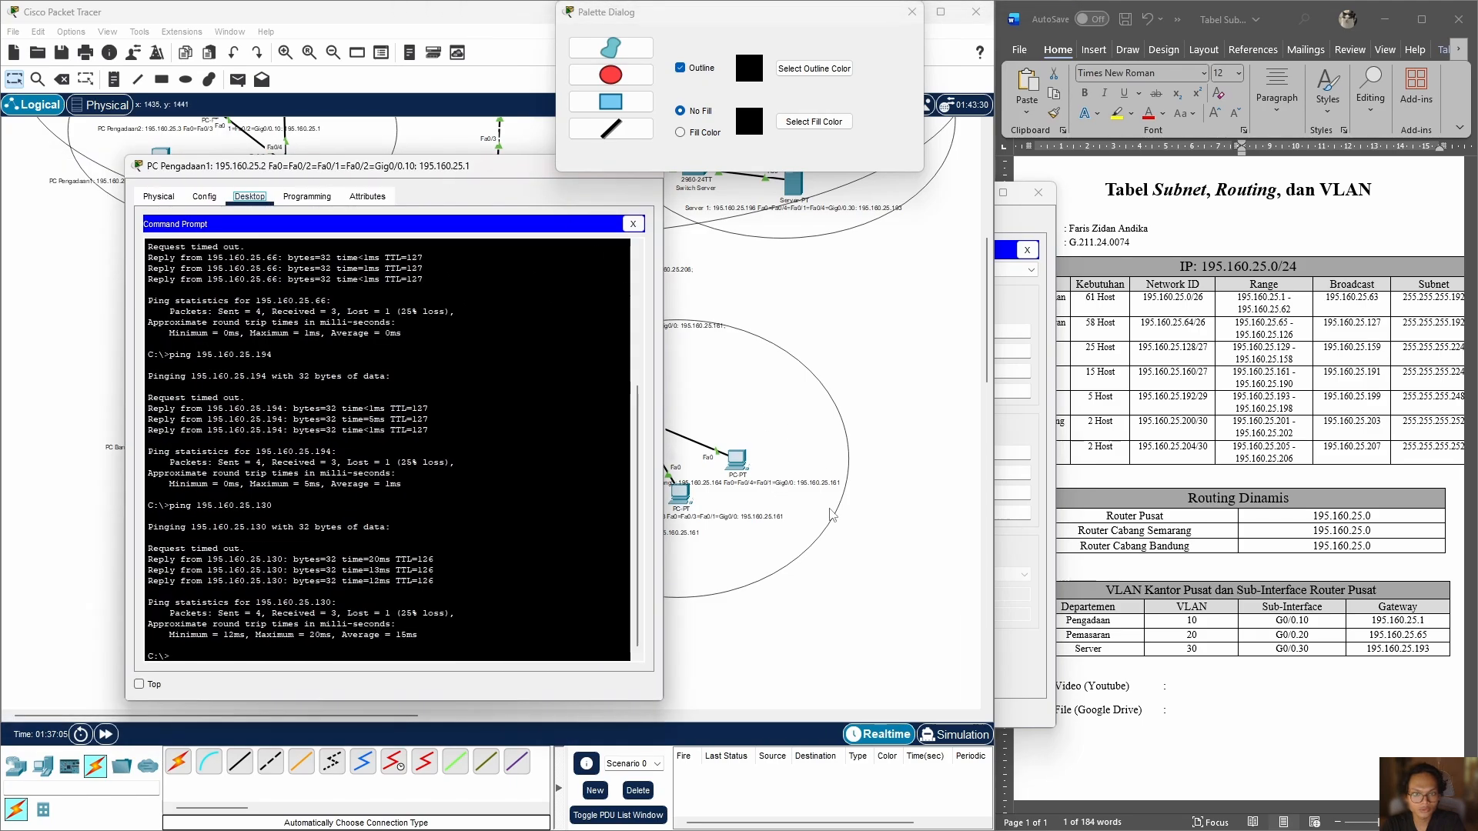
pyautogui.click(291, 652)
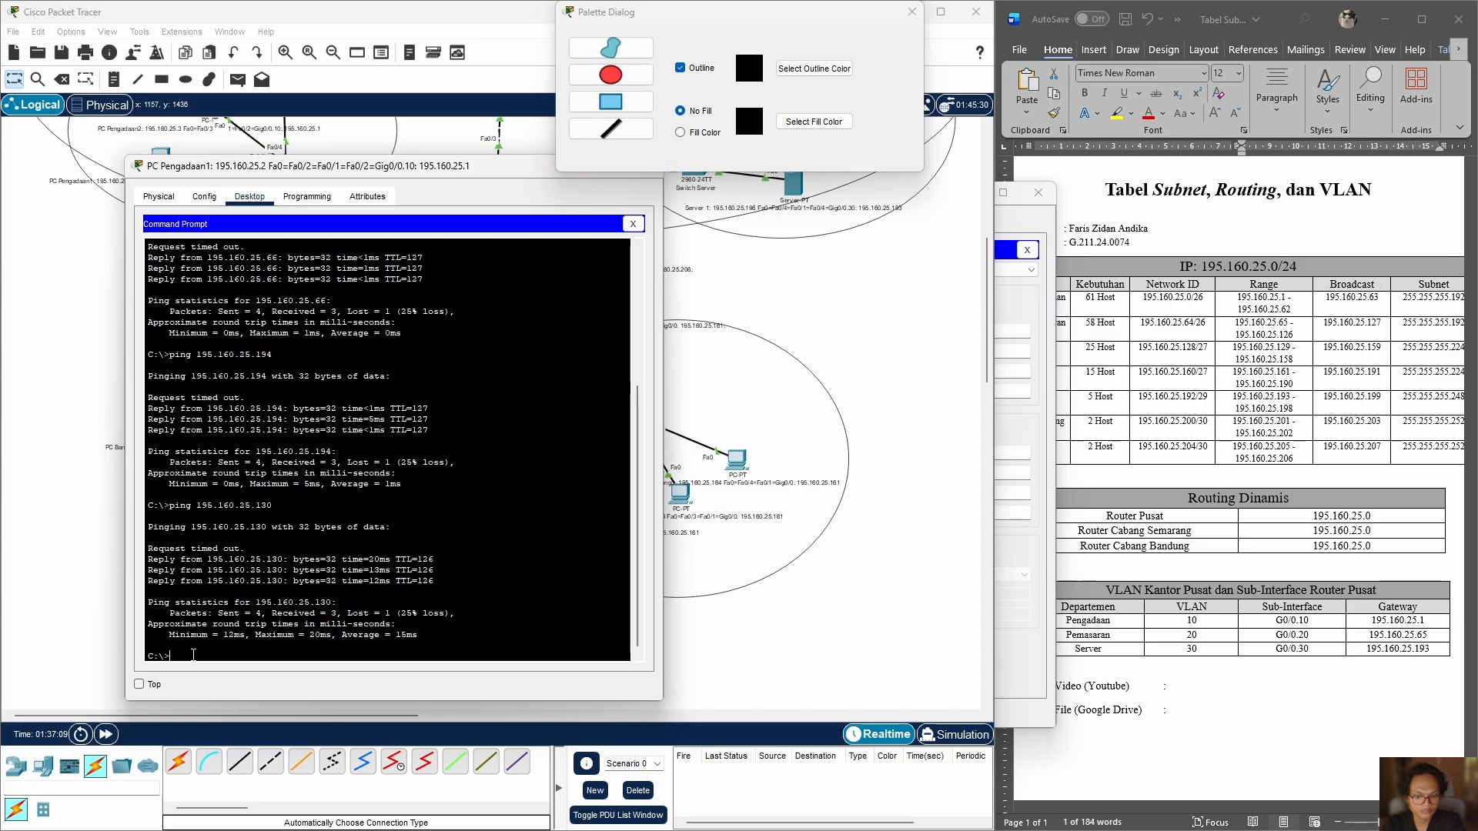
pyautogui.press('Up')
pyautogui.press('BackSpace')
pyautogui.press('BackSpace')
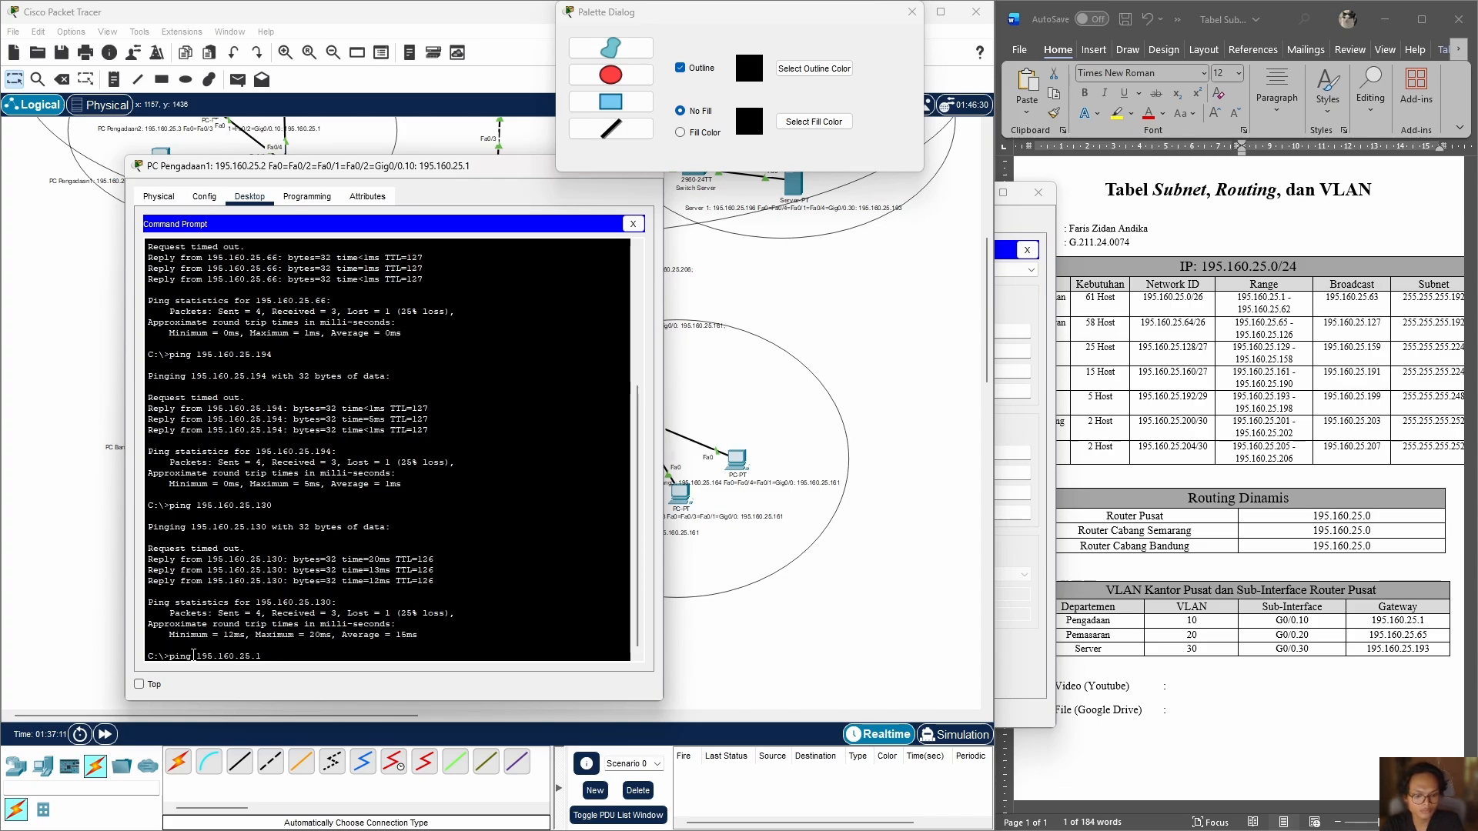
pyautogui.write('6')
pyautogui.write('2')
pyautogui.press('Return')
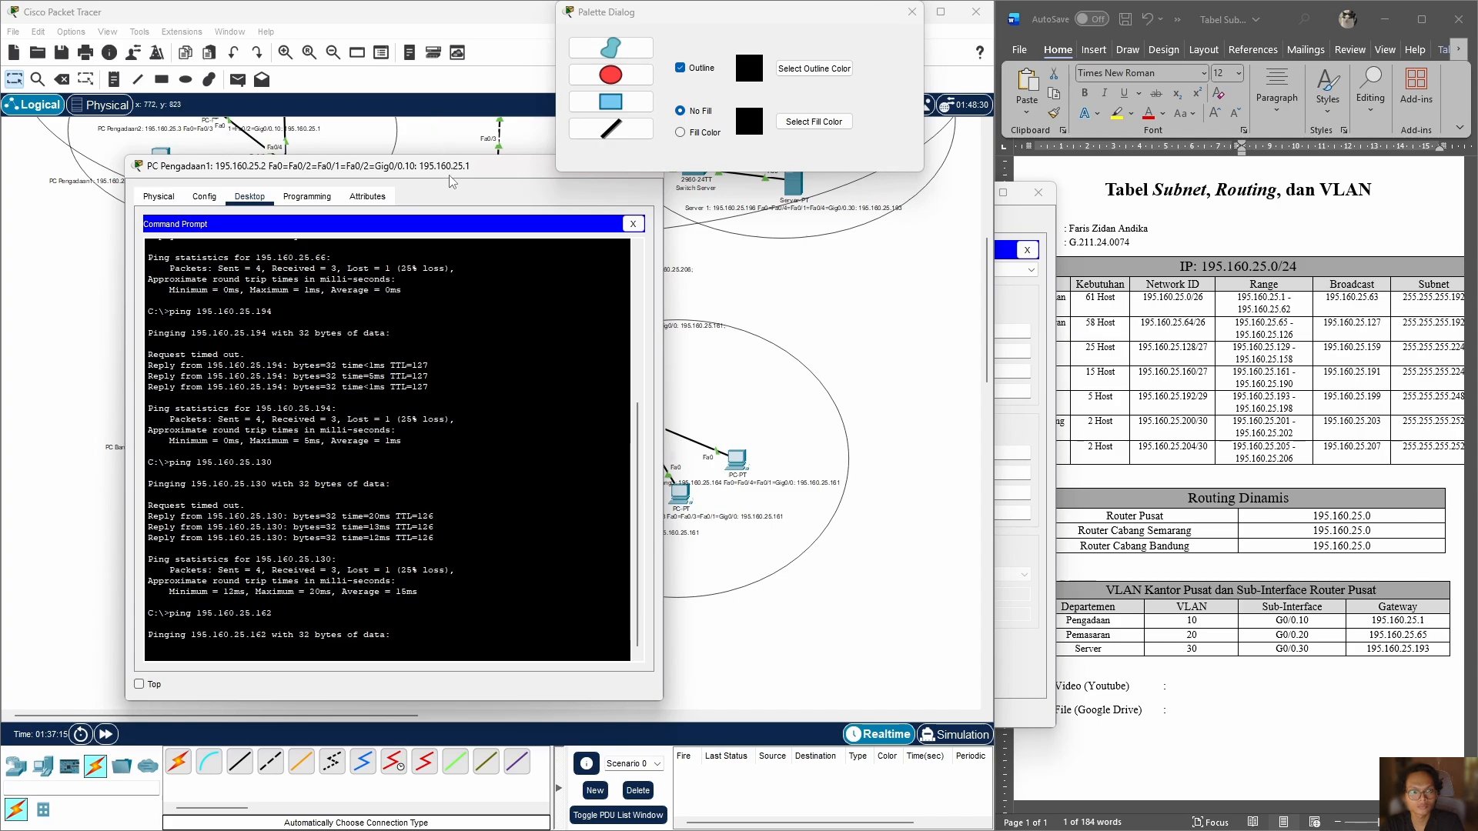
pyautogui.moveTo(449, 168); pyautogui.dragTo(384, 164)
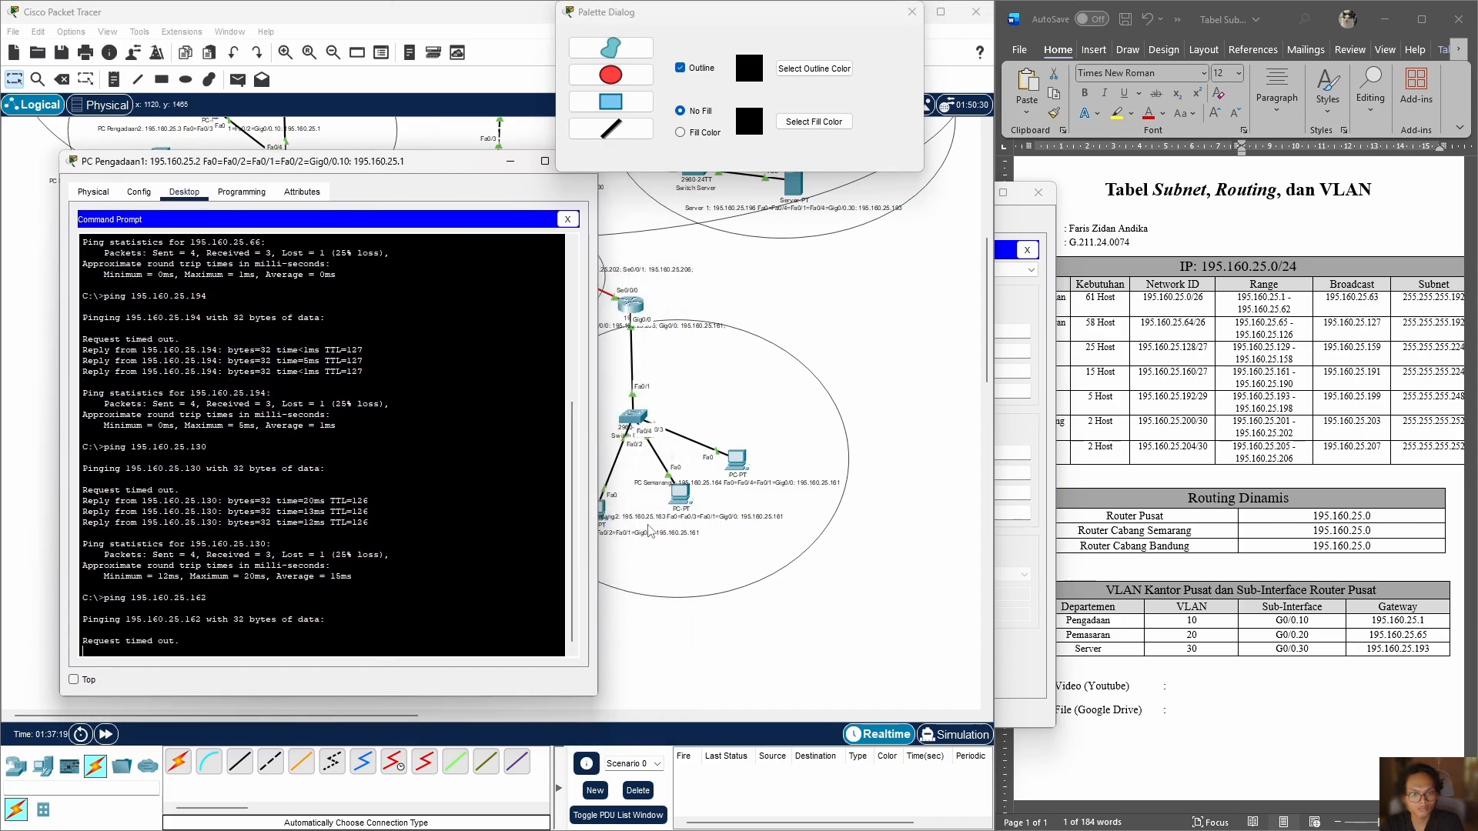
pyautogui.moveTo(429, 161); pyautogui.dragTo(1069, 203)
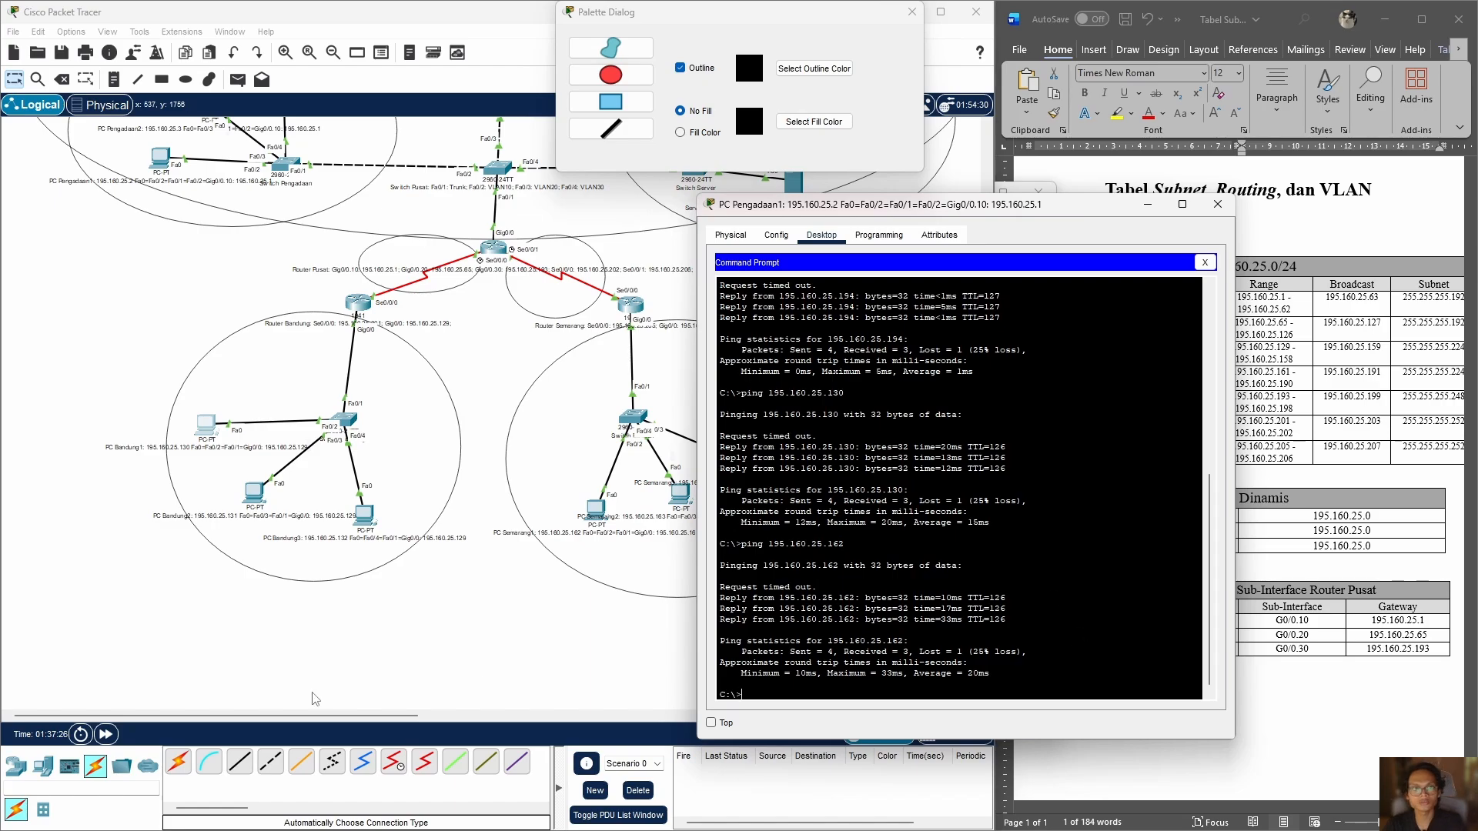
# Step: Close the drawing palette dialog and move PC Pengadaan1's window aside to review the topology alongside the ping results
pyautogui.scroll(5, 531, 578)
pyautogui.scroll(-3, 304, 285)
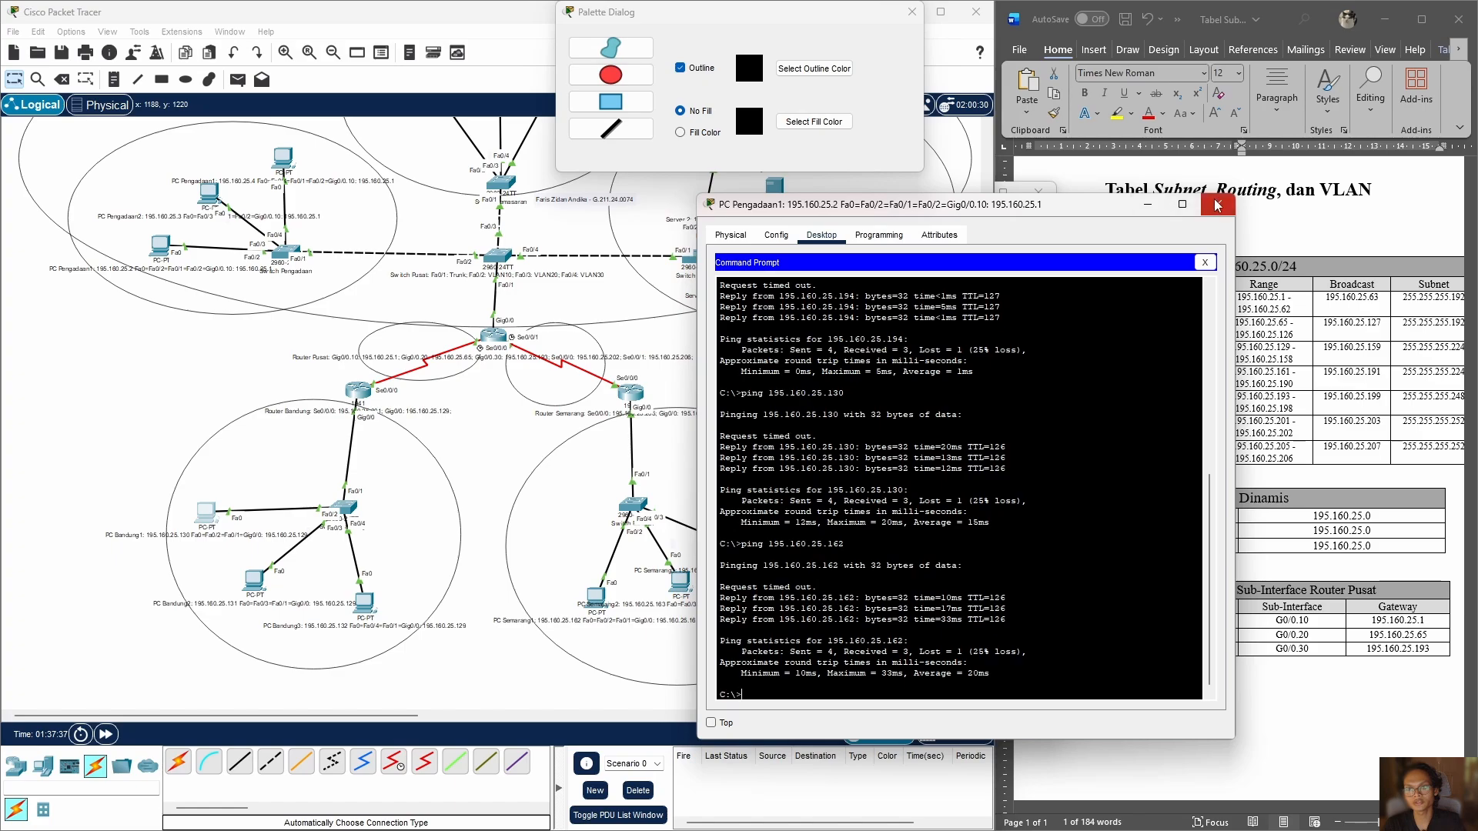
pyautogui.scroll(3, 1050, 336)
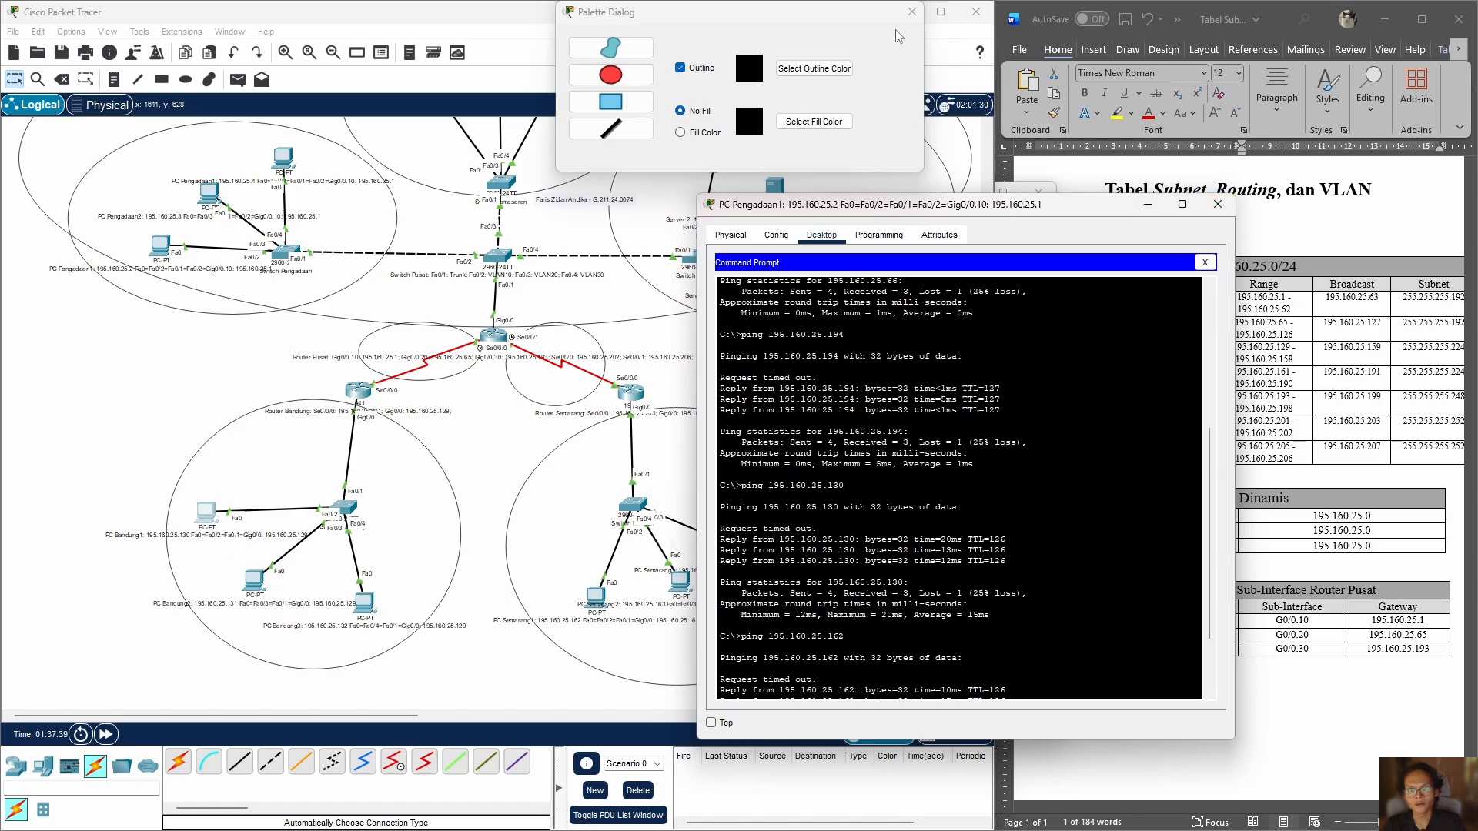
pyautogui.moveTo(678, 15); pyautogui.dragTo(644, 117)
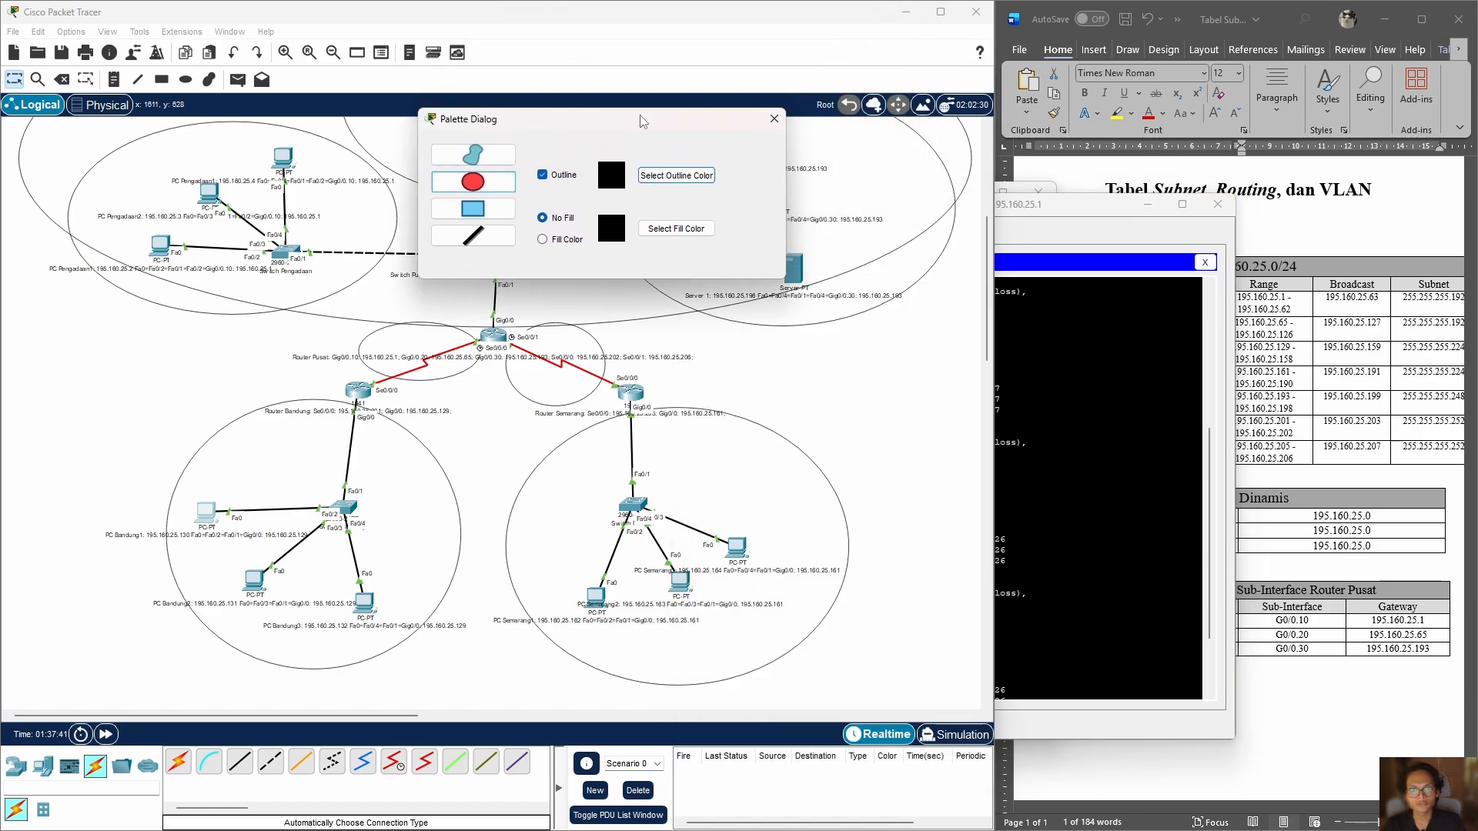
pyautogui.click(769, 122)
pyautogui.click(1096, 210)
pyautogui.moveTo(1096, 209); pyautogui.dragTo(1183, 175)
pyautogui.scroll(3, 568, 439)
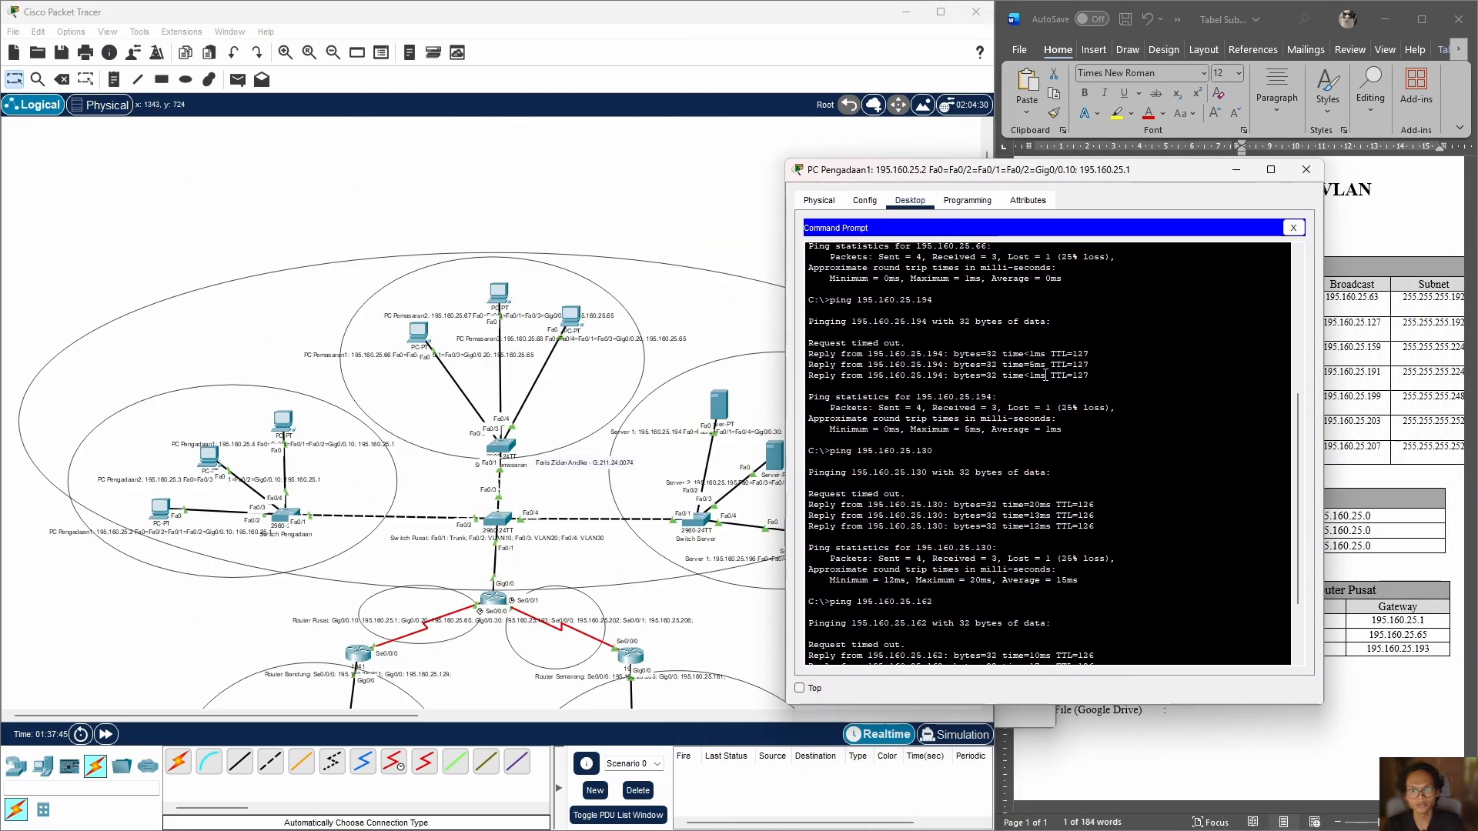